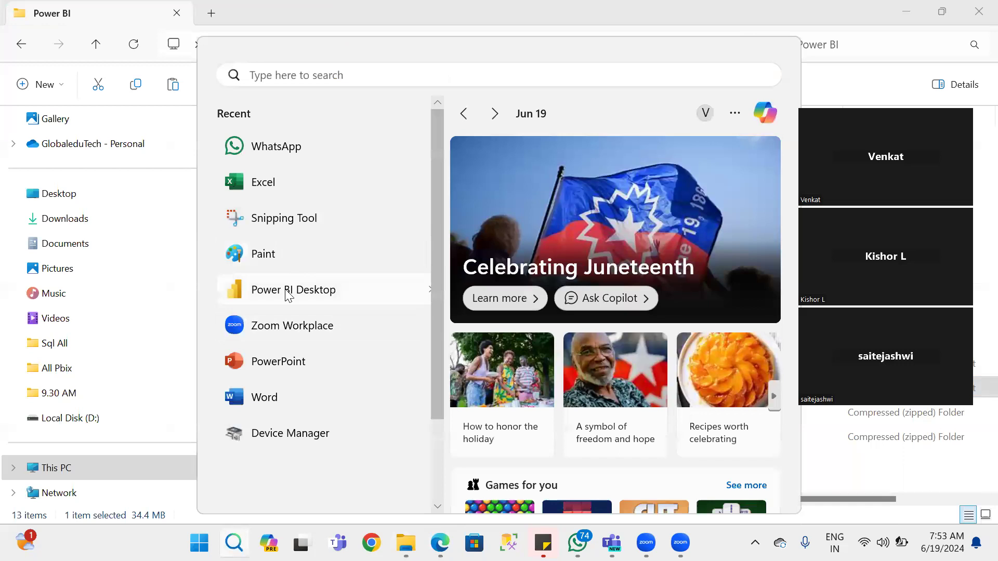
# Open the DataModeling report from the CLASS PRACTICE folder.
pyautogui.click(425, 292)
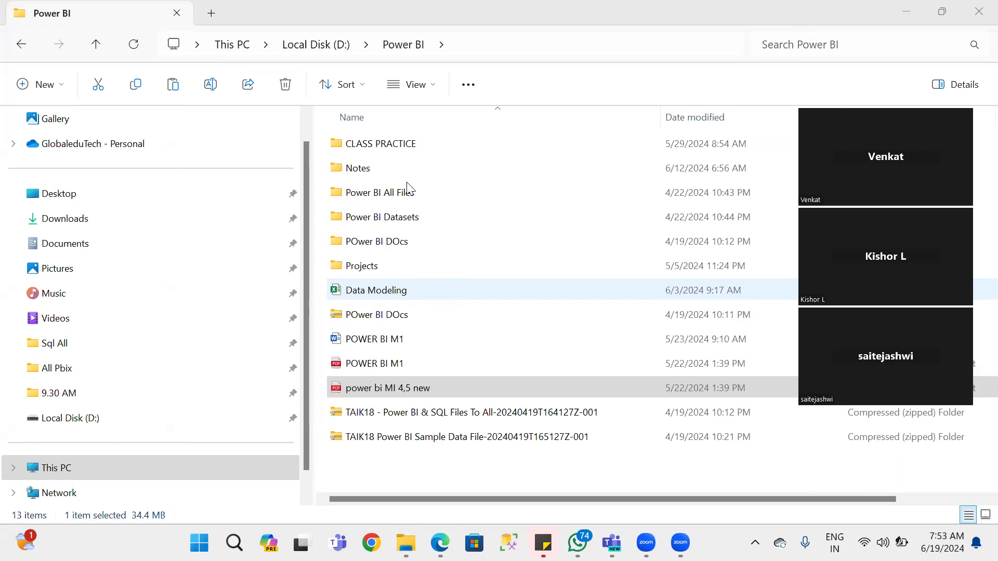
pyautogui.doubleClick(379, 146)
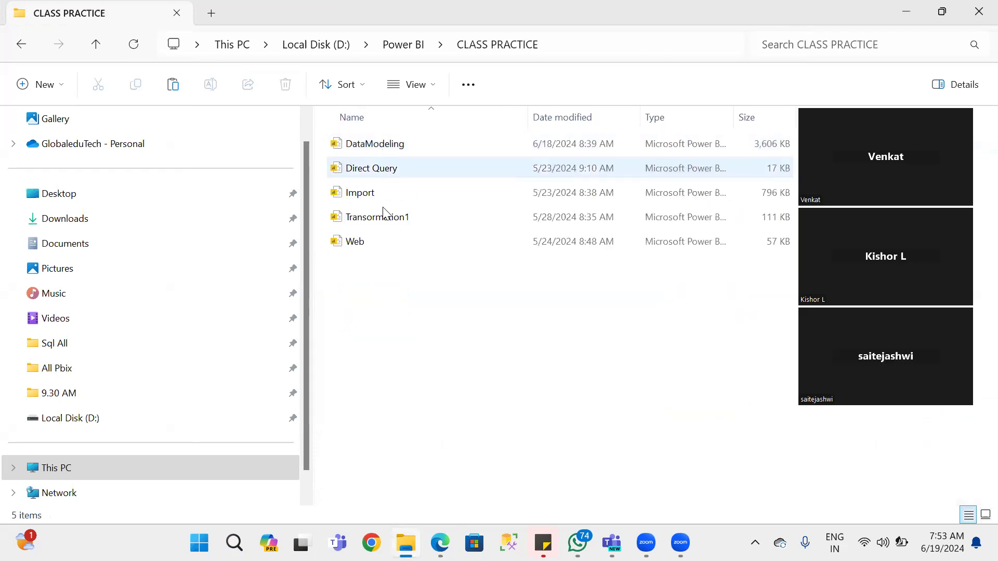
pyautogui.doubleClick(394, 139)
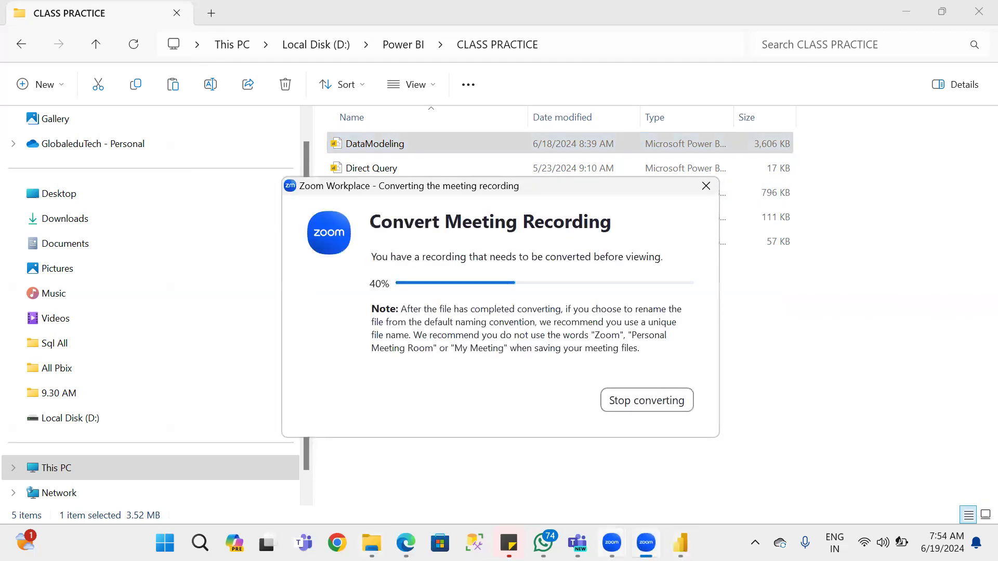
# Close the Zoom Workplace window and bring the CLASS PRACTICE folder window back to the front.
pyautogui.click(609, 544)
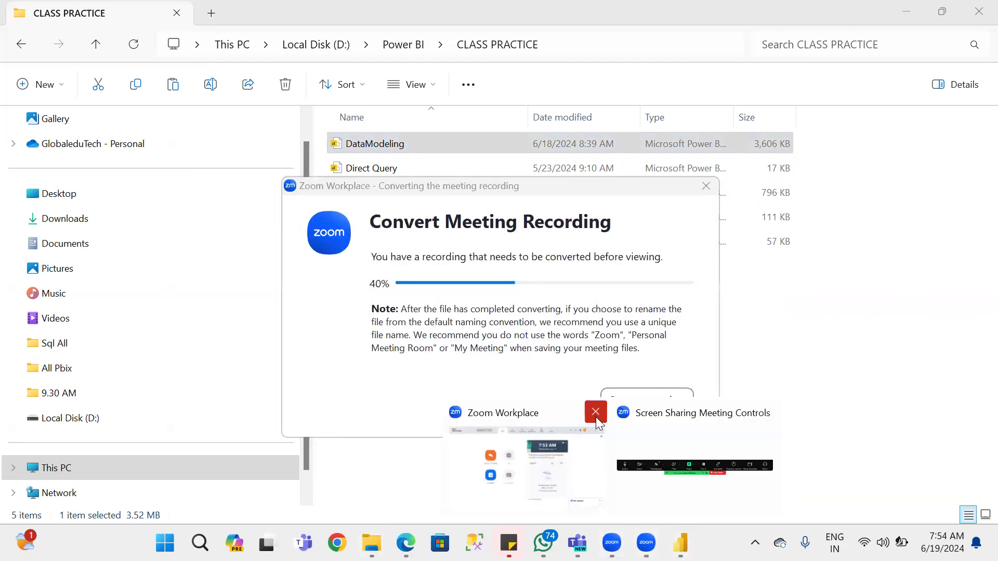
pyautogui.click(596, 412)
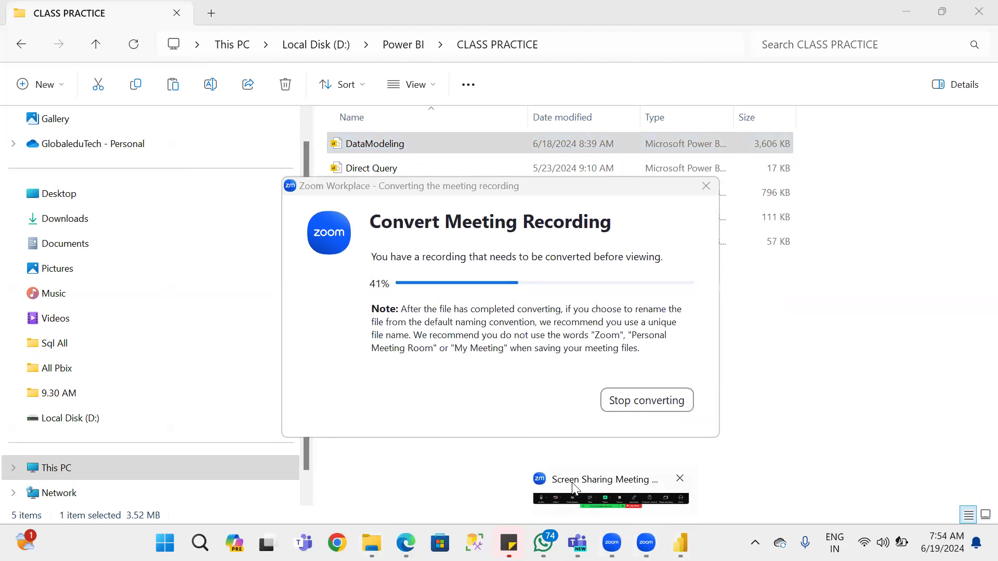
pyautogui.click(725, 422)
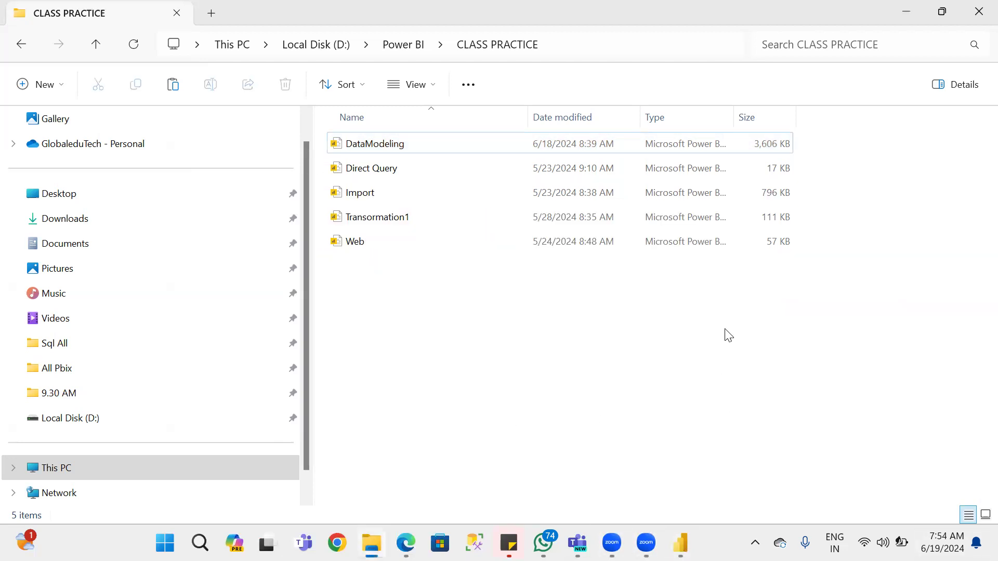
# Switch to the DataModeling report in Power BI Desktop once it has loaded.
pyautogui.click(680, 543)
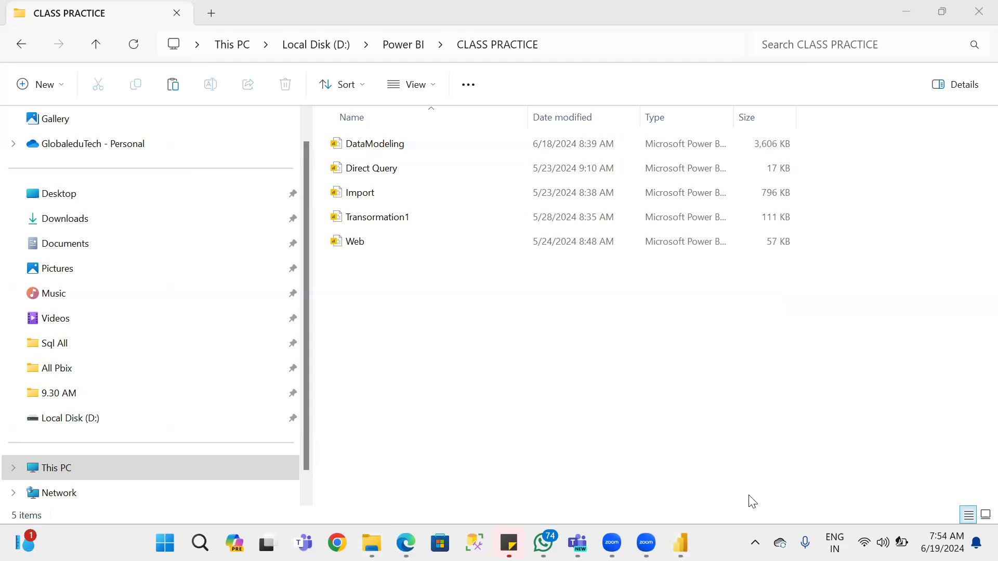
pyautogui.press('super+d')
pyautogui.moveTo(680, 543)
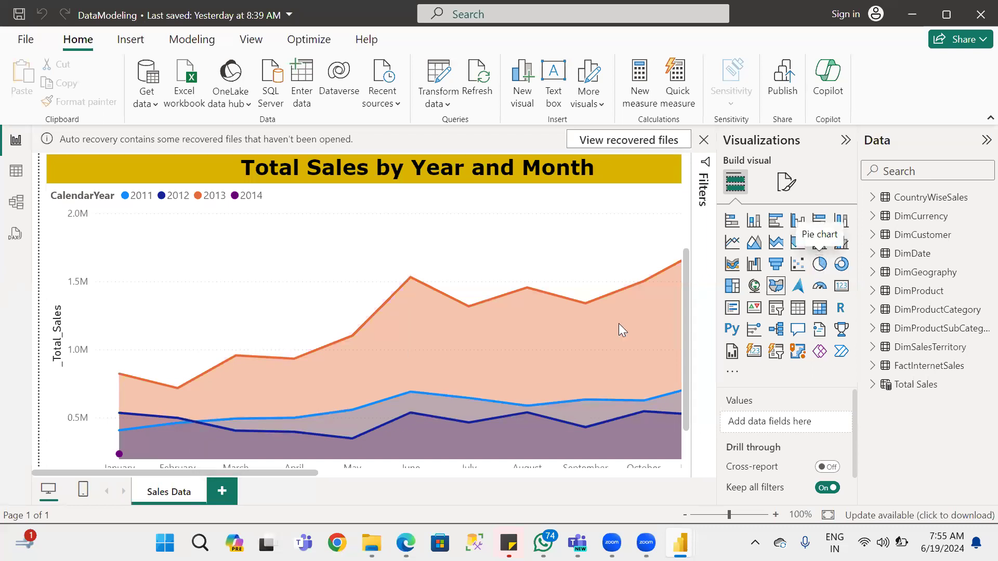
pyautogui.scroll(3, 618, 323)
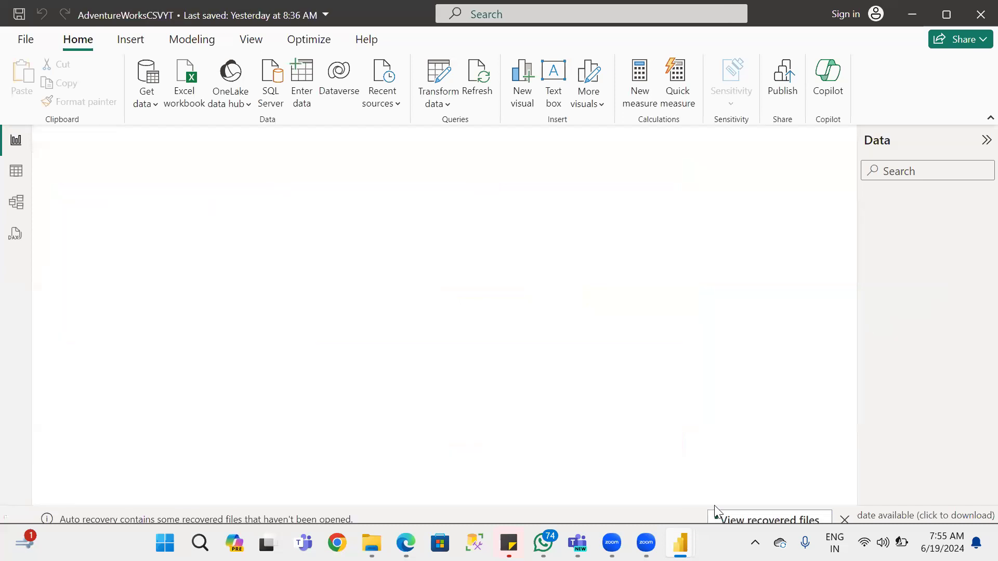
# Dismiss the auto recovery notice in AdventureWorksCSVYT, choosing to remove the recovered files, and return to the DataModeling report.
pyautogui.click(844, 519)
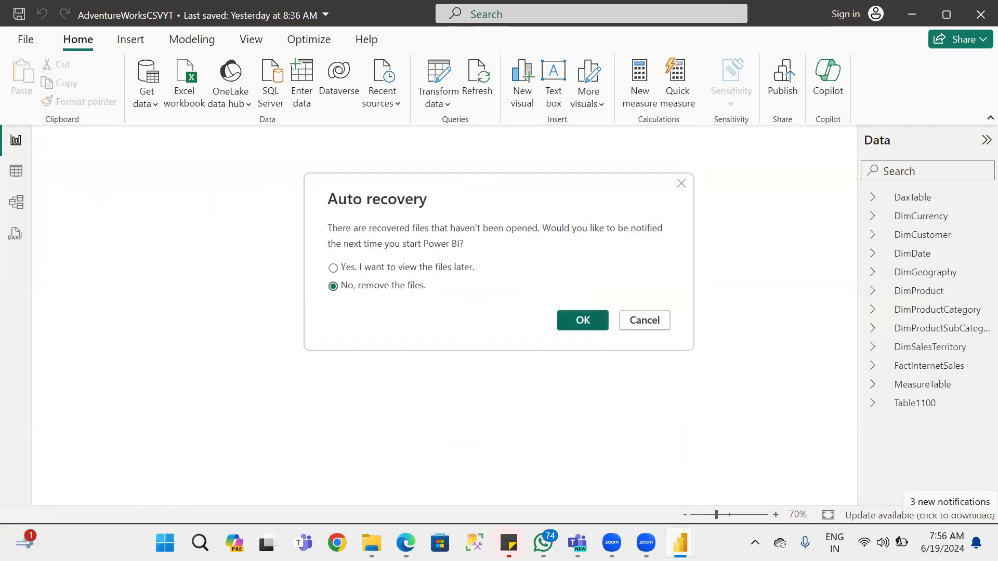
pyautogui.click(583, 320)
pyautogui.moveTo(680, 543)
pyautogui.click(739, 465)
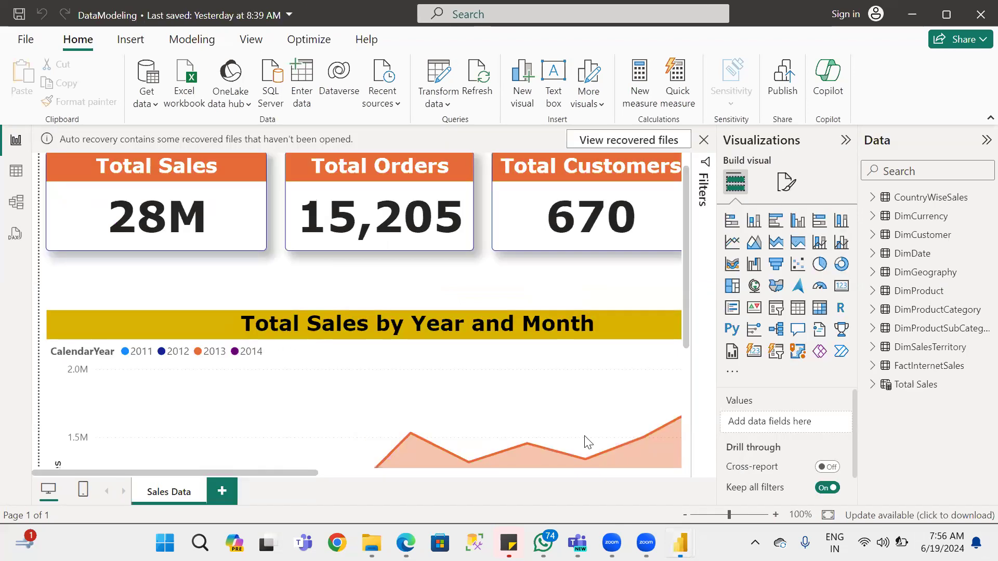
# Examine the cards, slicers, area chart and treemap on the Sales Data page, and compare them with the AdventureWorksCSVYT Sales page.
pyautogui.click(713, 516)
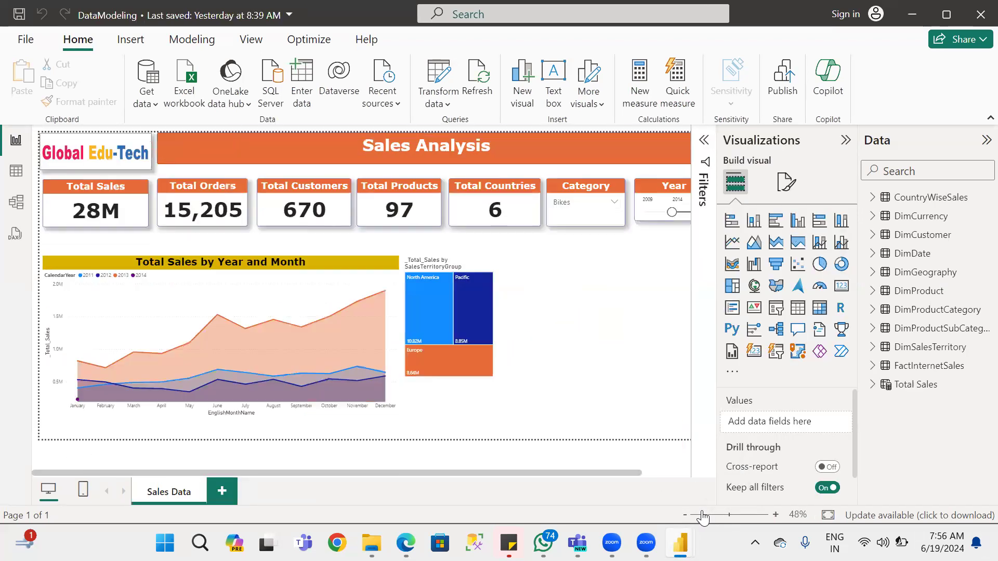
pyautogui.moveTo(725, 517)
pyautogui.mouseDown()
pyautogui.moveTo(706, 517)
pyautogui.moveTo(731, 516)
pyautogui.moveTo(718, 514)
pyautogui.mouseUp()
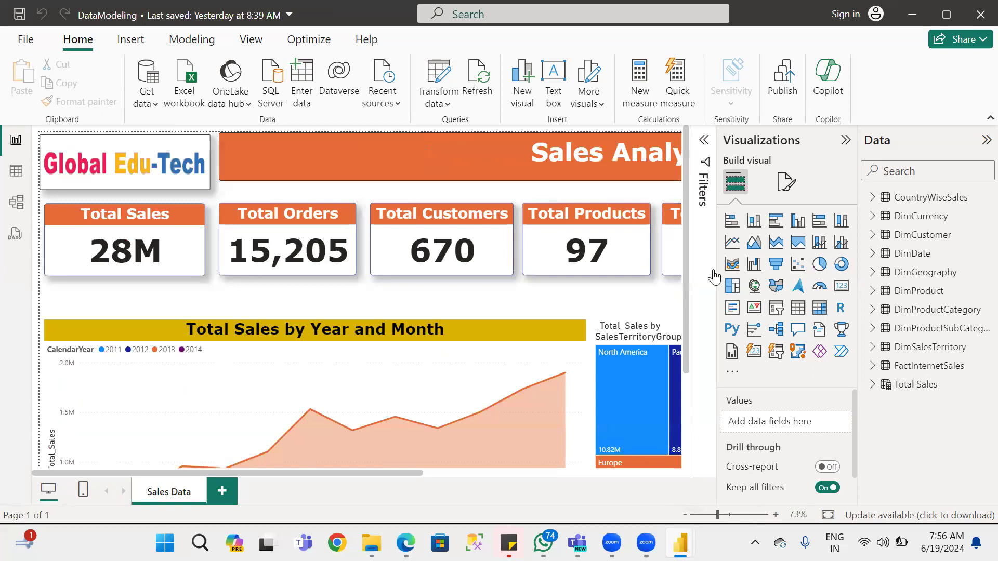
pyautogui.scroll(-3, 319, 327)
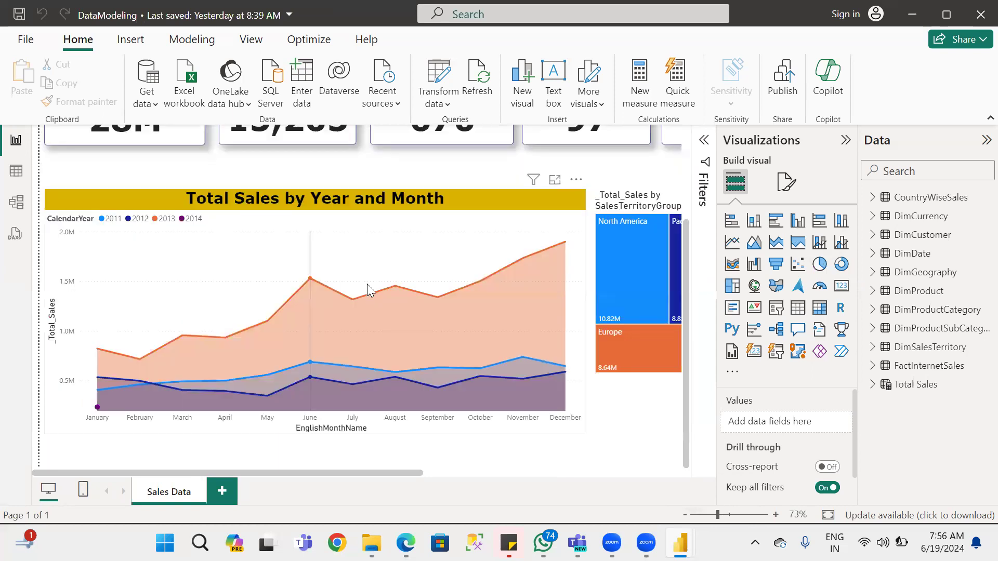
pyautogui.scroll(3, 367, 283)
pyautogui.scroll(1, 549, 464)
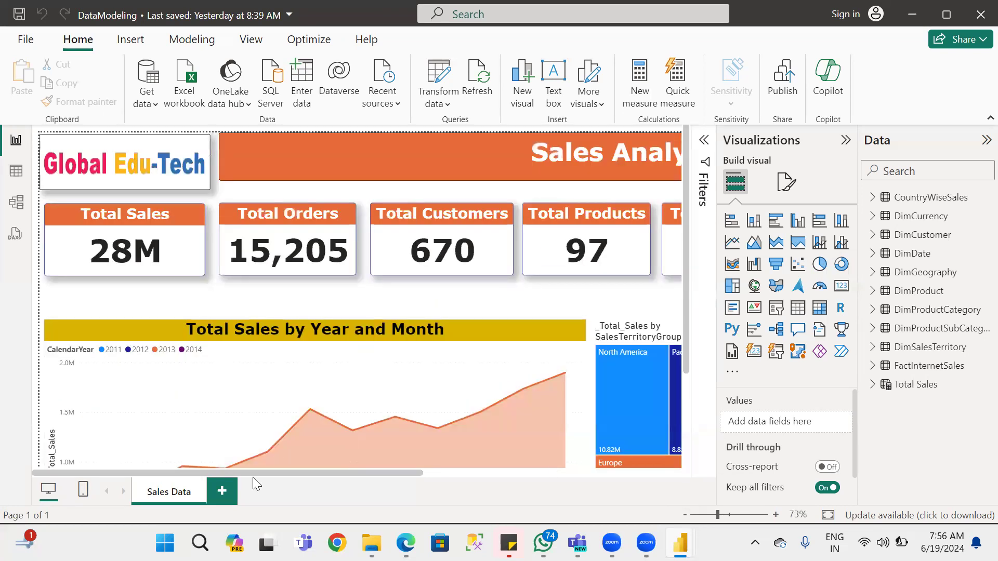
pyautogui.moveTo(229, 473); pyautogui.dragTo(426, 473)
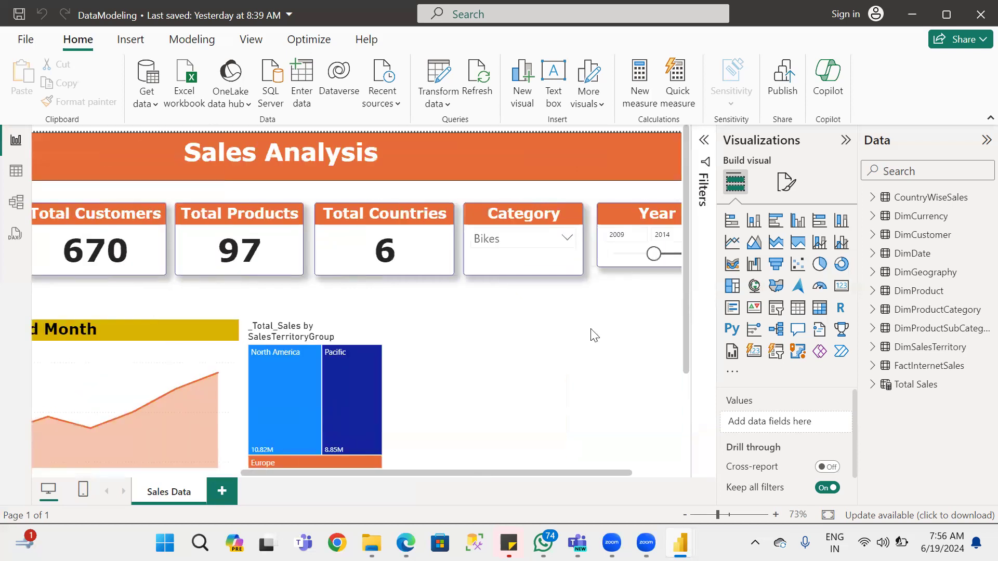
pyautogui.scroll(-5, 594, 335)
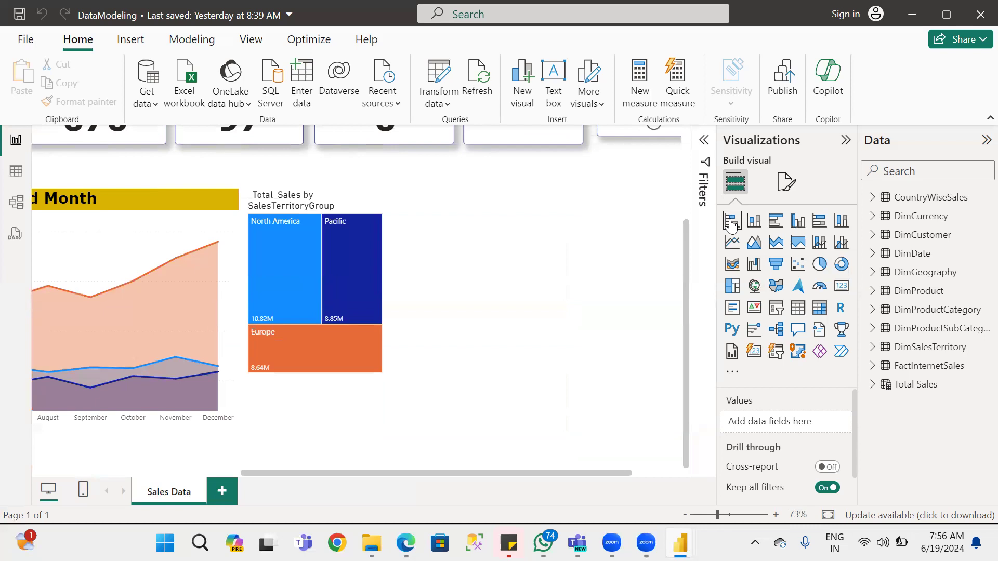
pyautogui.hotkey('alt', 'Tab')
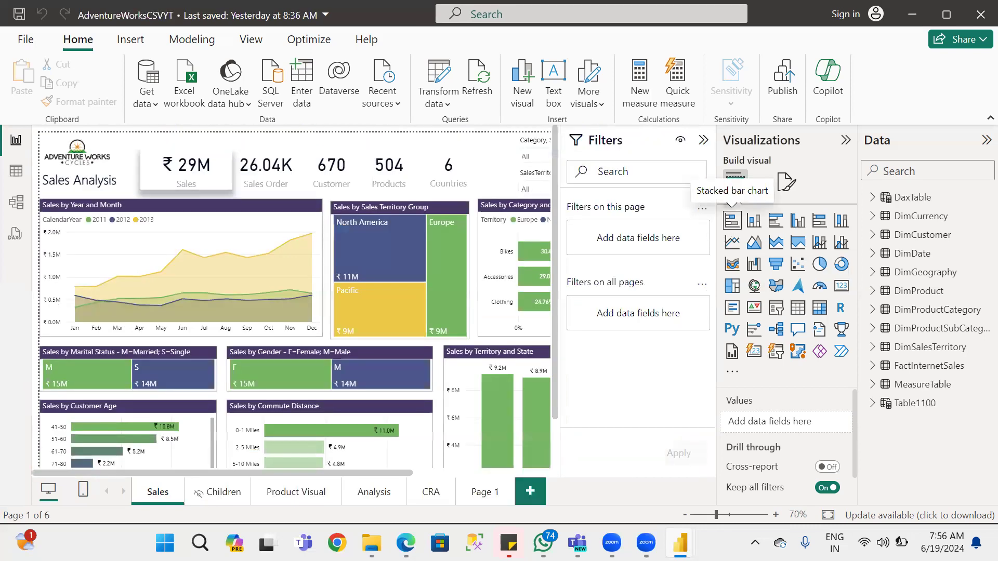
pyautogui.moveTo(680, 543)
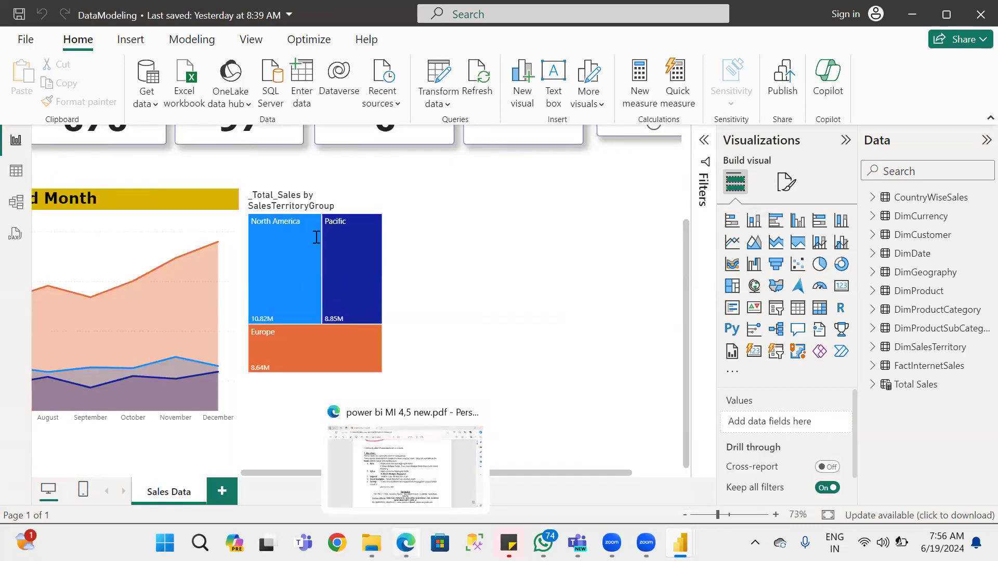
# Switch to the power bi MI 4,5 new PDF in Edge and review the bar chart options from Axis to Tooltip.
pyautogui.hotkey('alt', 'Tab')
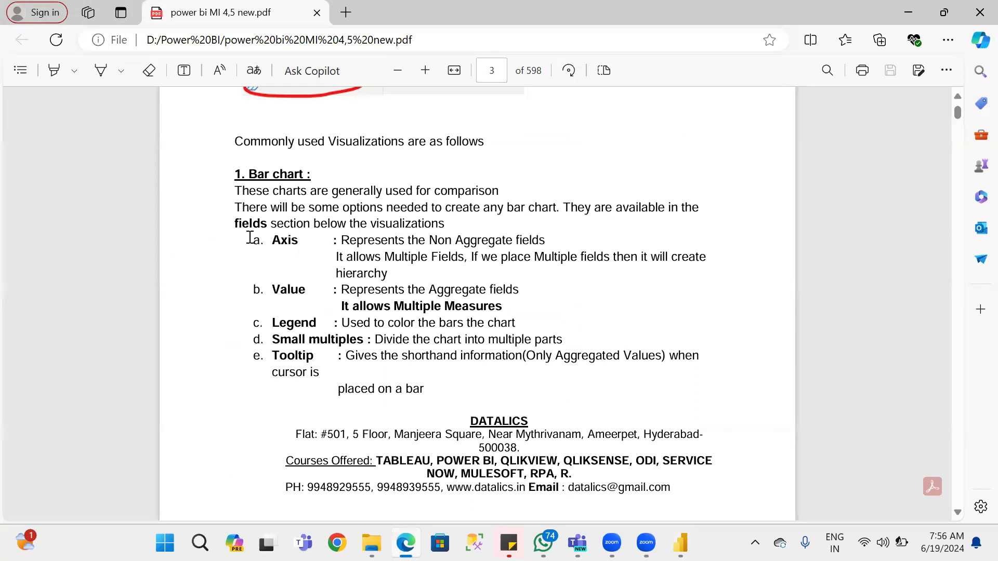
pyautogui.moveTo(270, 241); pyautogui.dragTo(291, 242)
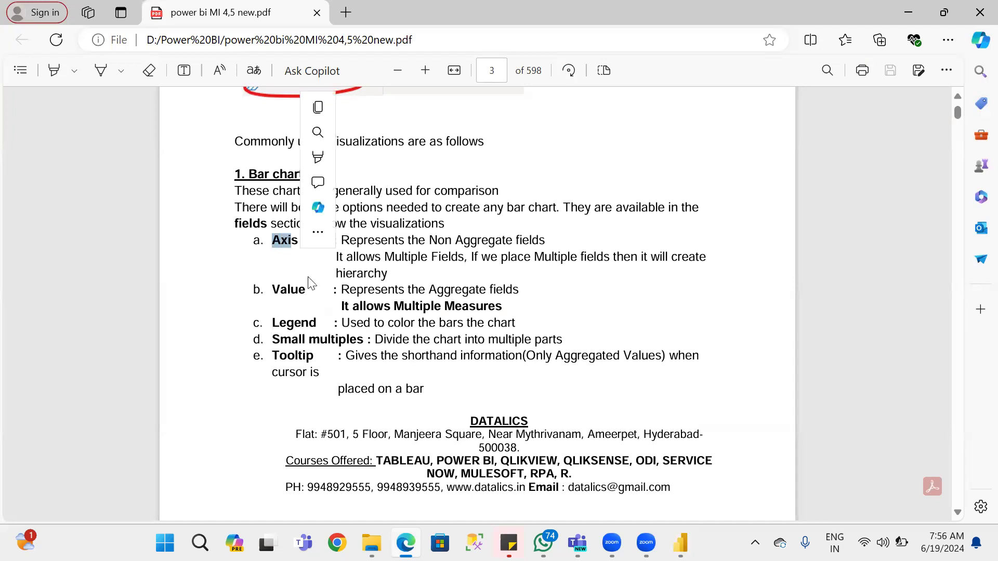
pyautogui.doubleClick(285, 289)
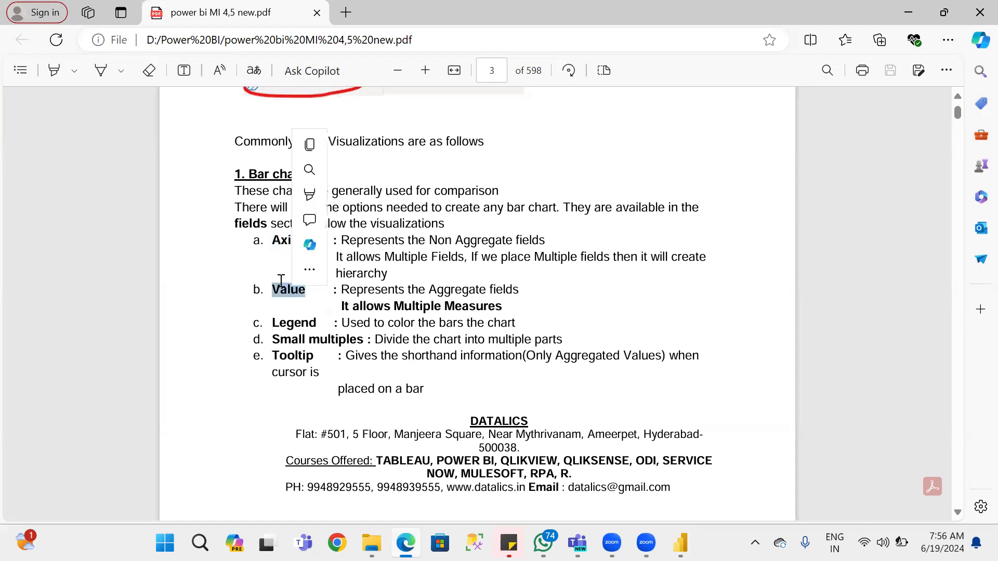
pyautogui.doubleClick(287, 322)
pyautogui.doubleClick(291, 341)
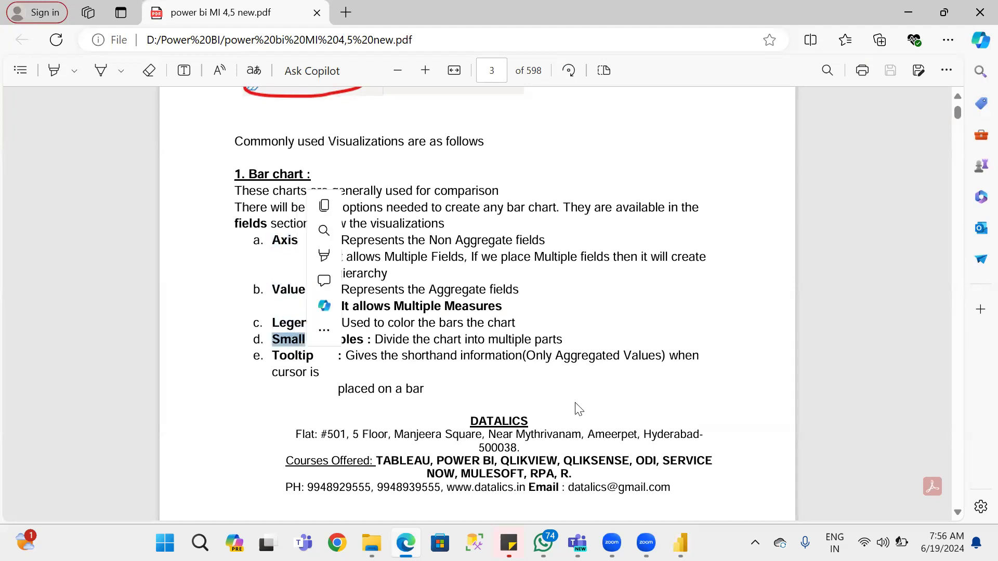
pyautogui.doubleClick(297, 356)
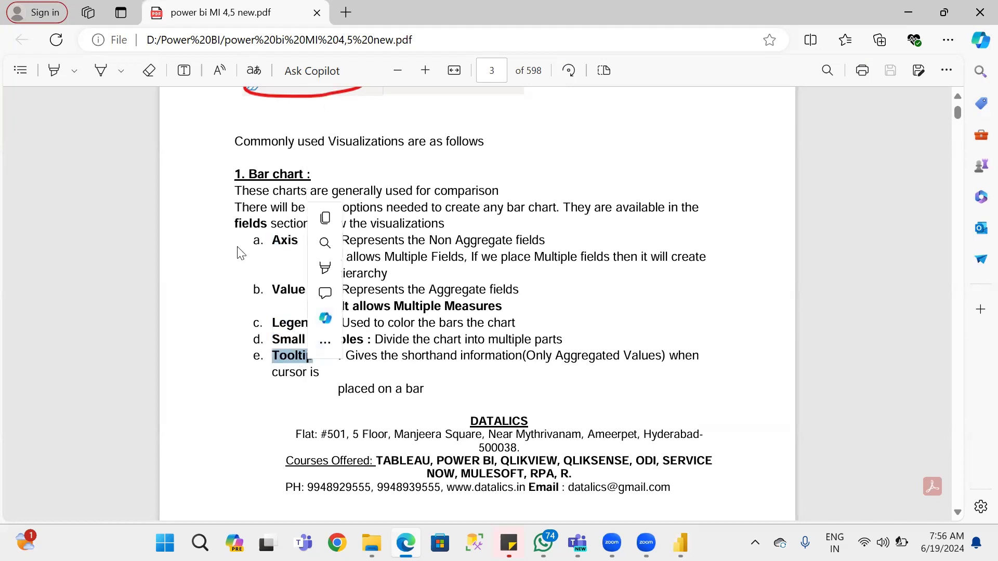
pyautogui.click(276, 244)
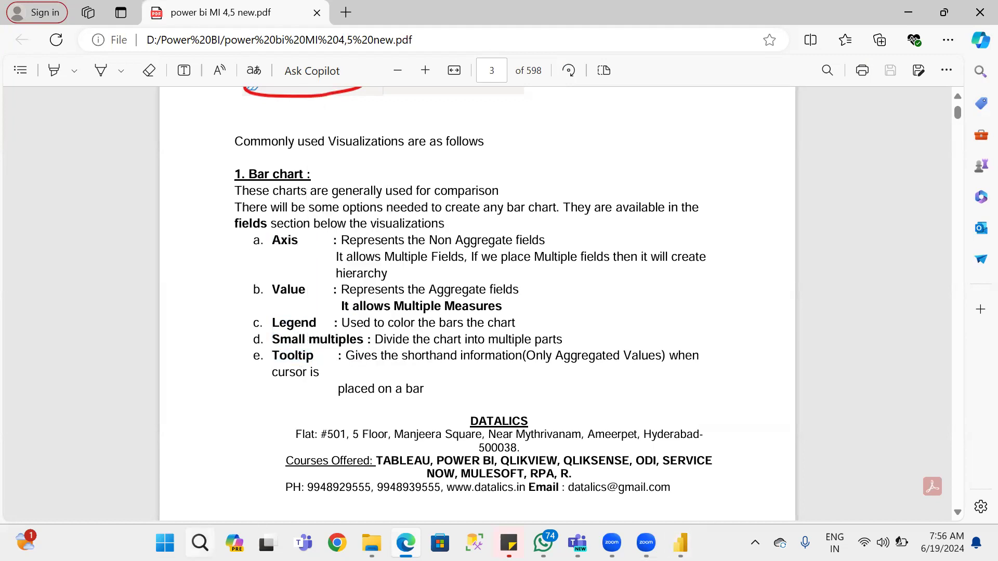
# Open Paint and draw a freehand vertical axis and horizontal axis meeting in an L shape on the blank canvas.
pyautogui.click(200, 543)
pyautogui.write('Pa')
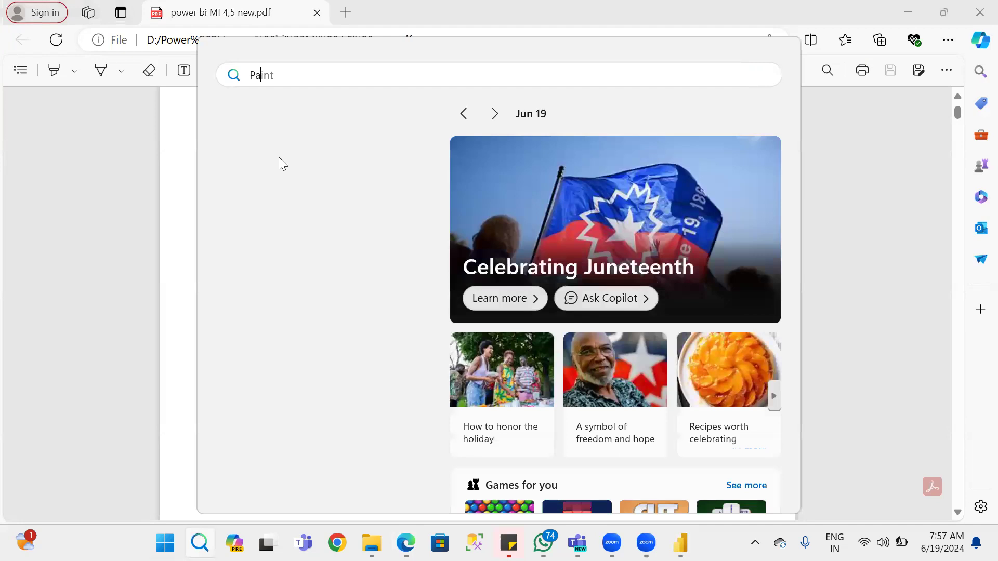
pyautogui.click(296, 206)
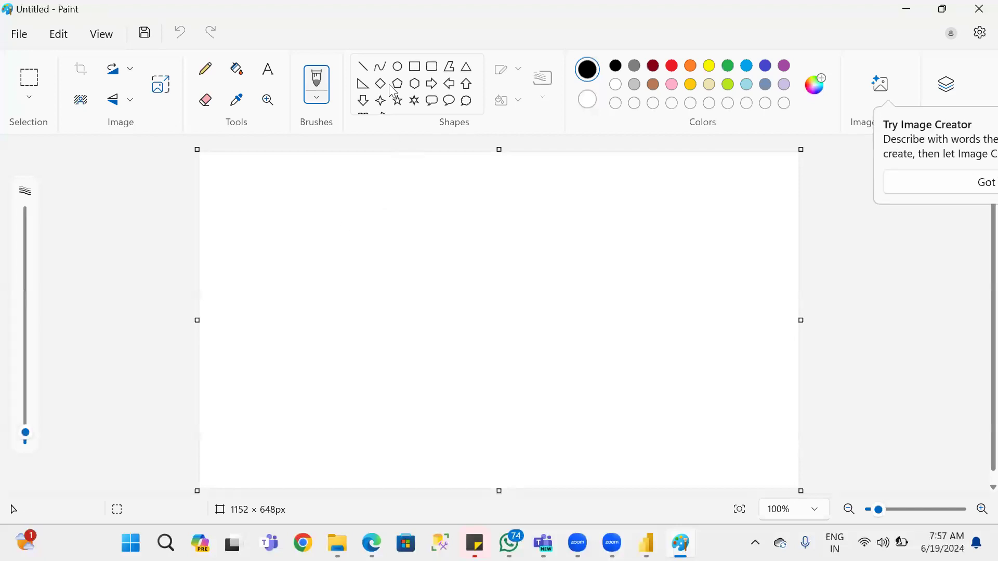
pyautogui.click(368, 71)
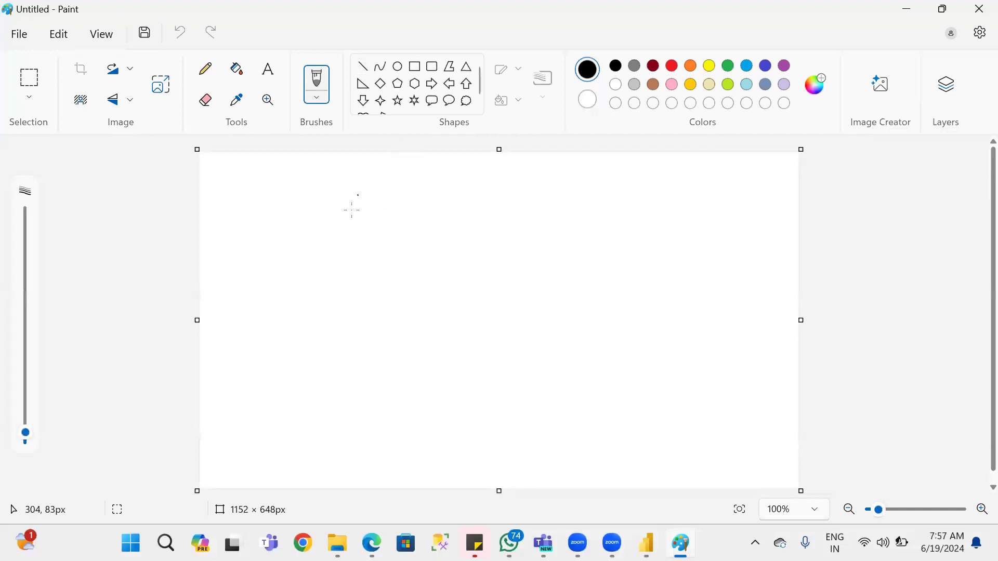
pyautogui.moveTo(339, 204)
pyautogui.mouseDown()
pyautogui.moveTo(318, 417)
pyautogui.moveTo(727, 413)
pyautogui.mouseUp()
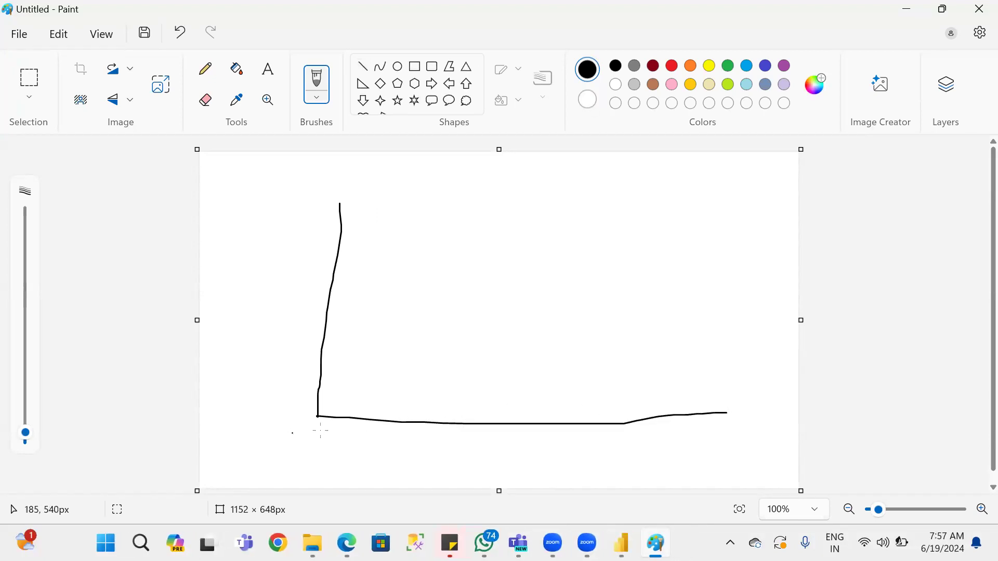
# Draw a double-headed arrow along the underside of the horizontal axis and label it X.
pyautogui.moveTo(435, 433)
pyautogui.mouseDown()
pyautogui.moveTo(721, 431)
pyautogui.moveTo(700, 446)
pyautogui.mouseUp()
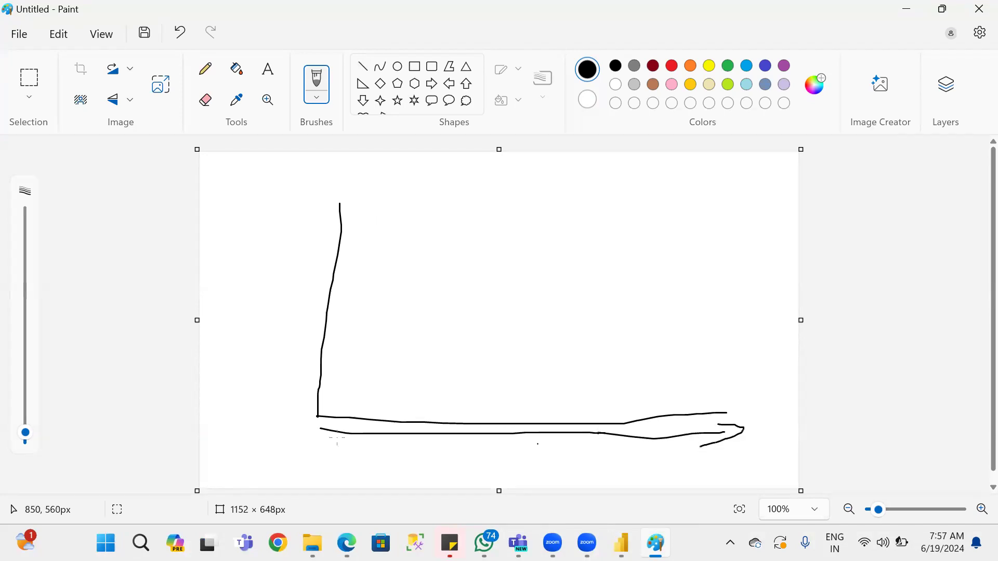
pyautogui.moveTo(345, 427)
pyautogui.mouseDown()
pyautogui.moveTo(307, 431)
pyautogui.moveTo(320, 442)
pyautogui.moveTo(345, 439)
pyautogui.mouseUp()
pyautogui.moveTo(491, 443)
pyautogui.mouseDown()
pyautogui.moveTo(583, 473)
pyautogui.moveTo(519, 486)
pyautogui.mouseUp()
pyautogui.click(276, 334)
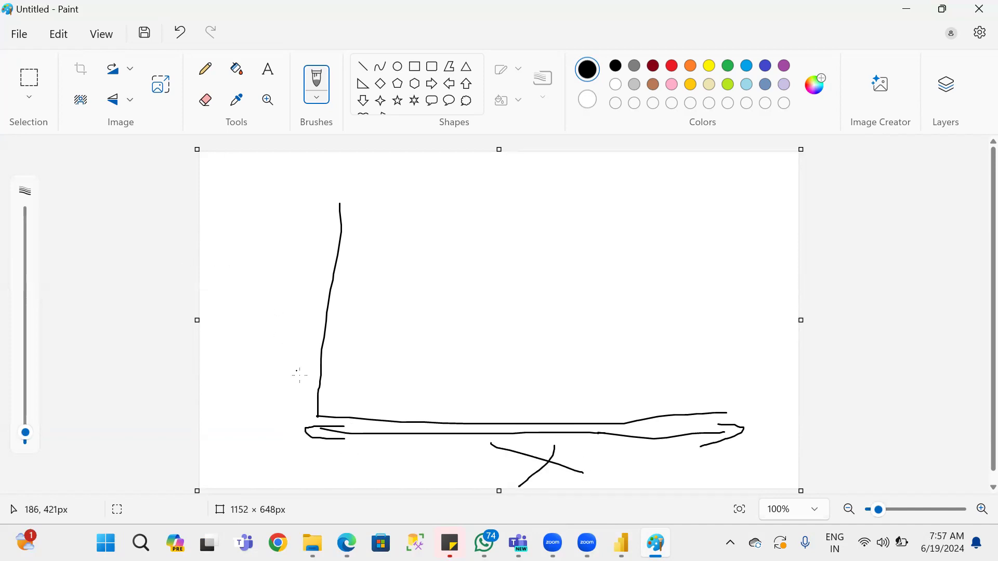
# Draw a double-headed arrow alongside the vertical axis and label it Y.
pyautogui.moveTo(299, 400)
pyautogui.mouseDown()
pyautogui.moveTo(335, 187)
pyautogui.moveTo(336, 201)
pyautogui.mouseUp()
pyautogui.moveTo(286, 388)
pyautogui.mouseDown()
pyautogui.moveTo(291, 410)
pyautogui.moveTo(288, 400)
pyautogui.mouseUp()
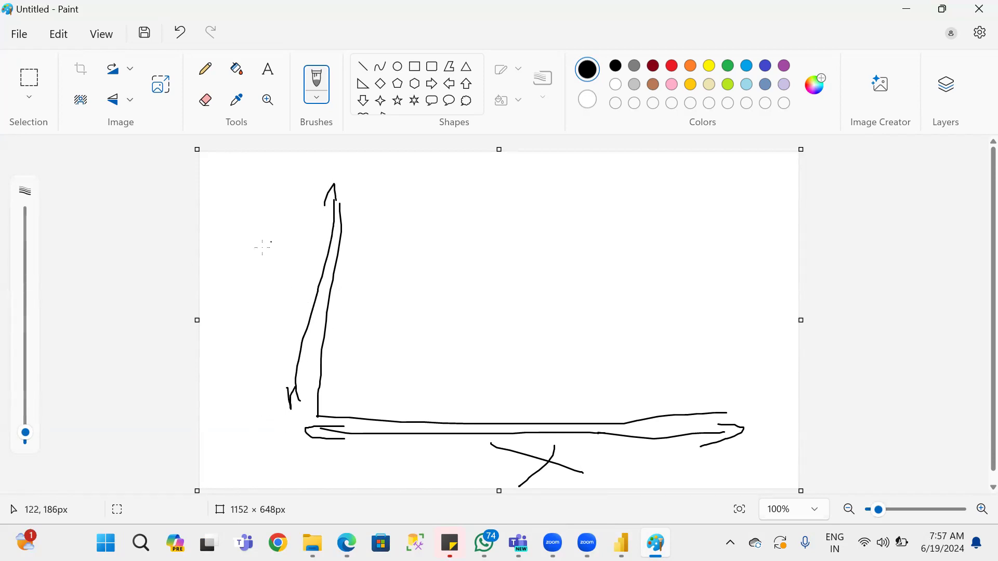
pyautogui.moveTo(292, 264); pyautogui.dragTo(304, 275)
pyautogui.moveTo(315, 212); pyautogui.dragTo(289, 338)
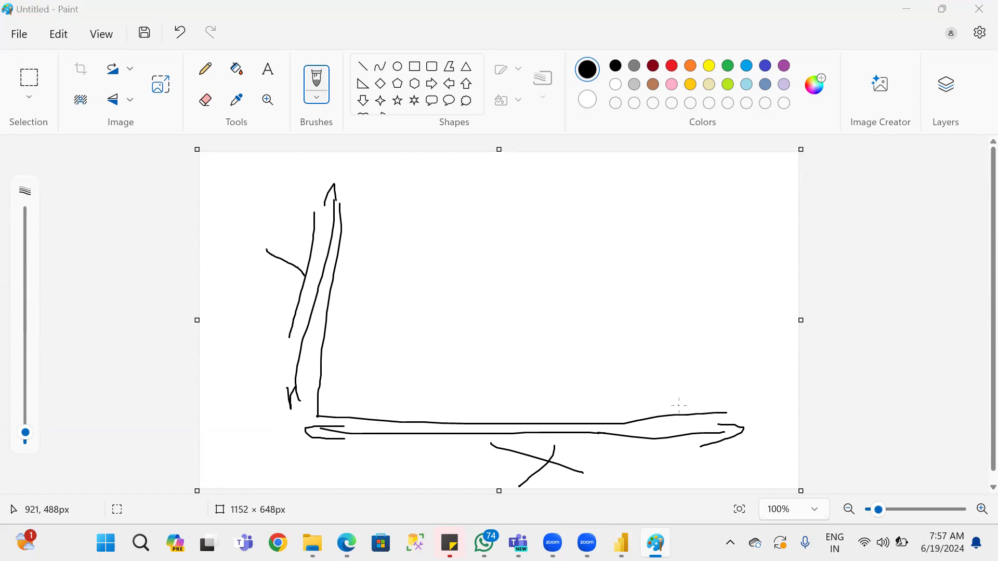
# Check the bar chart's Axis definition in the PDF notes and return to the axis sketch in Paint.
pyautogui.hotkey('alt', 'Tab')
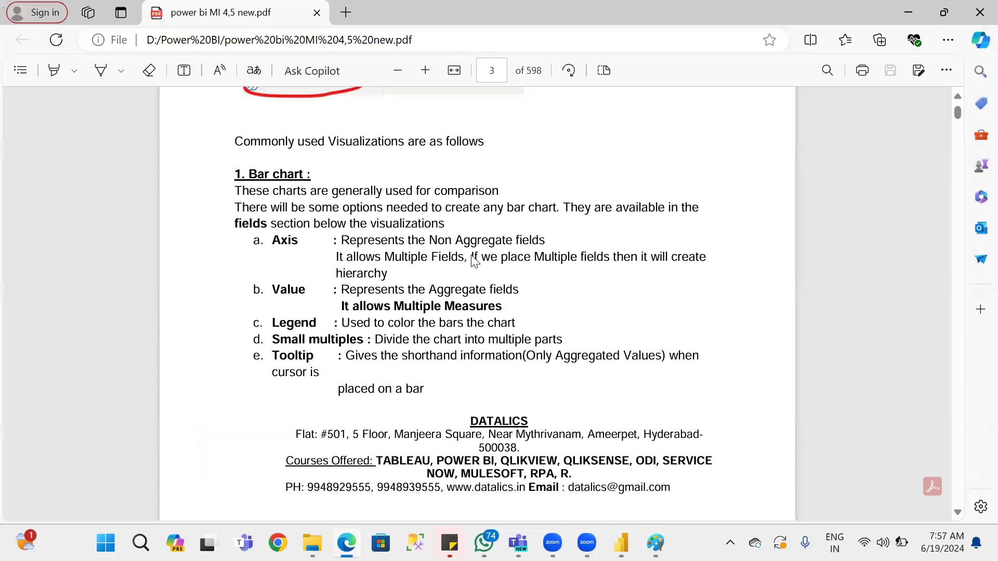
pyautogui.hotkey('alt', 'Tab')
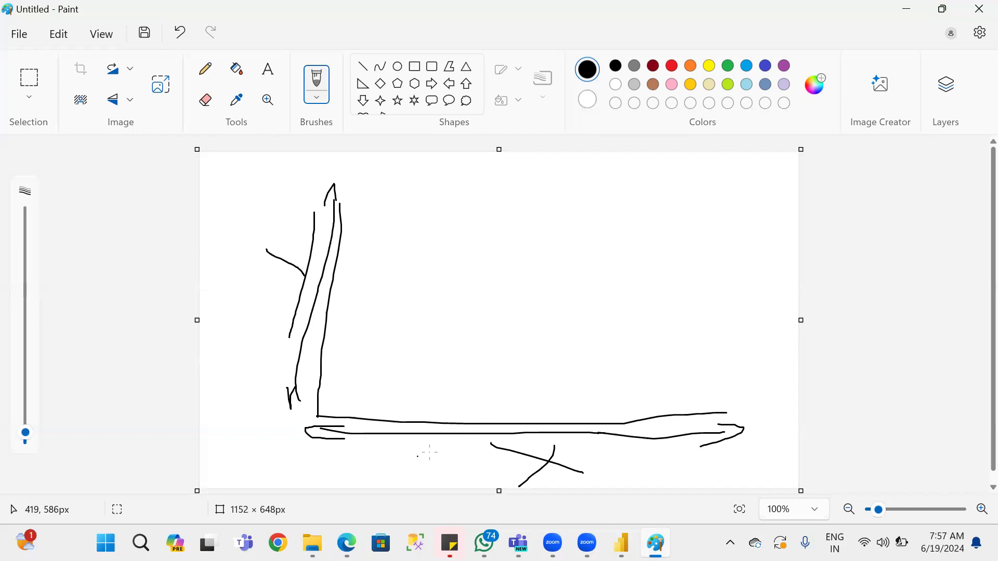
# Draw a horizontal line beneath the X-axis arrow and highlight the Small multiples definition in the PDF notes.
pyautogui.moveTo(338, 455); pyautogui.dragTo(749, 456)
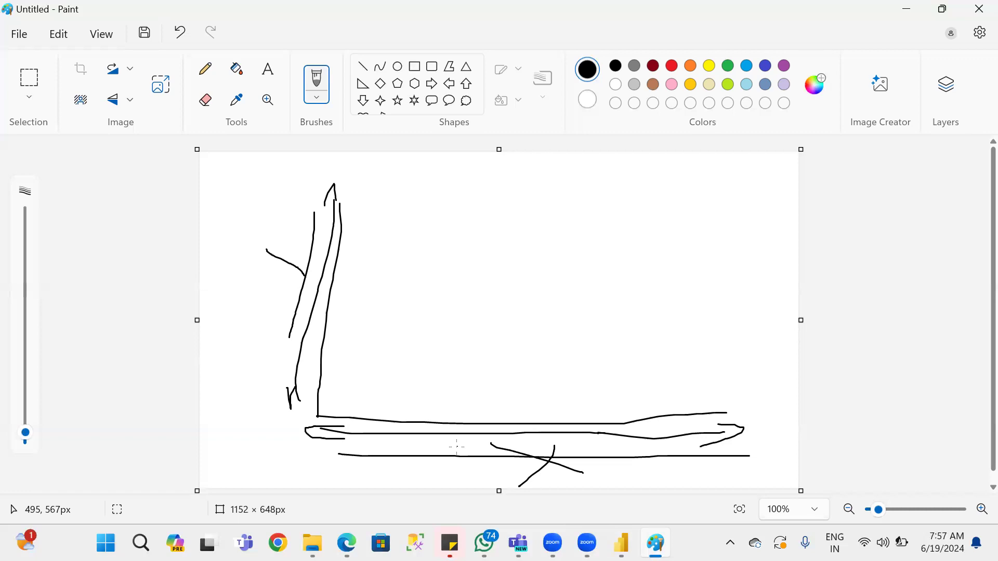
pyautogui.hotkey('alt', 'Tab')
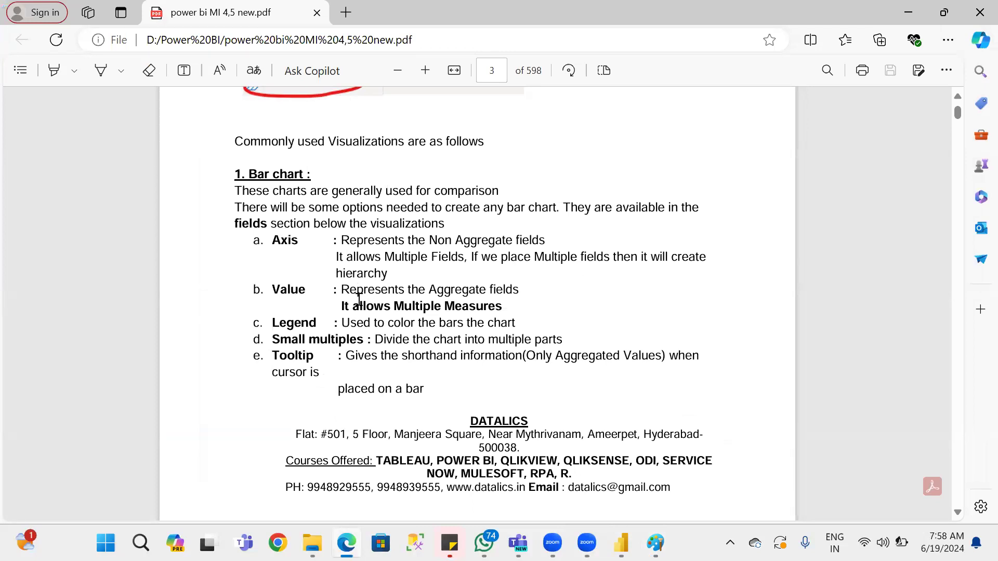
pyautogui.hotkey('alt', 'Tab')
pyautogui.hotkey('alt', 'Tab')
pyautogui.moveTo(568, 339); pyautogui.dragTo(357, 347)
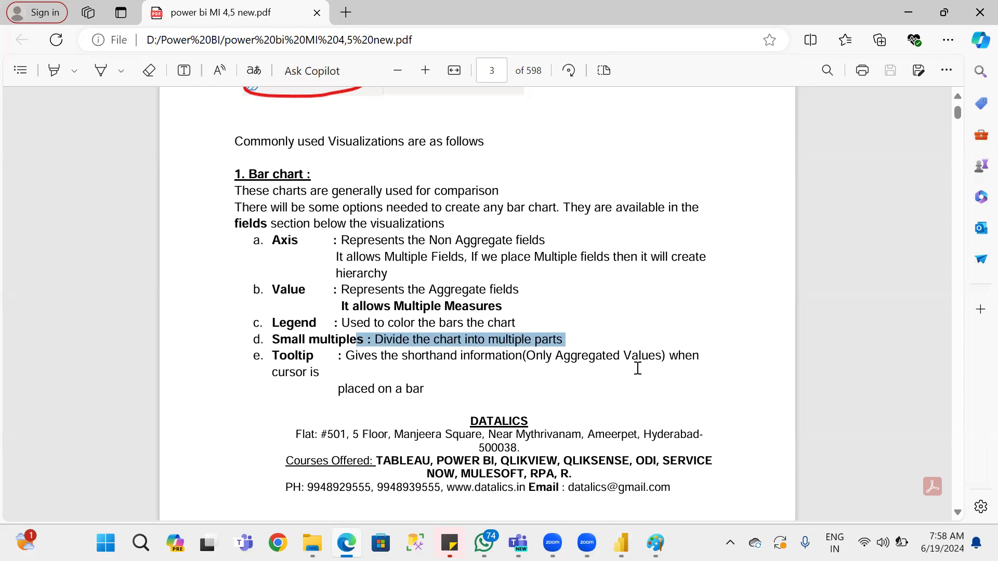
# Return to Paint and draw a horizontal line extending from near the tip of the vertical axis, rechecking the bar chart notes.
pyautogui.hotkey('alt', 'Tab')
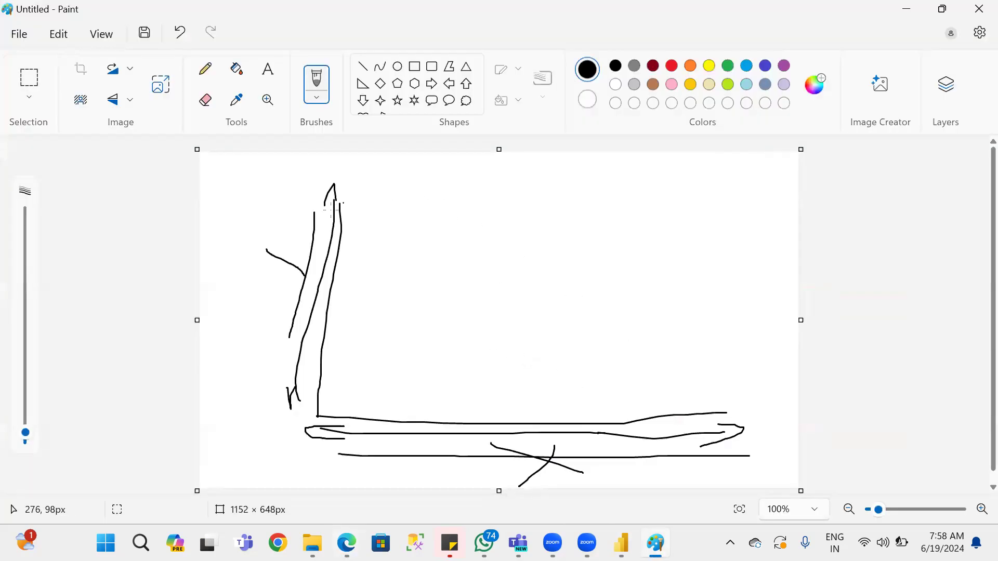
pyautogui.moveTo(345, 215); pyautogui.dragTo(562, 211)
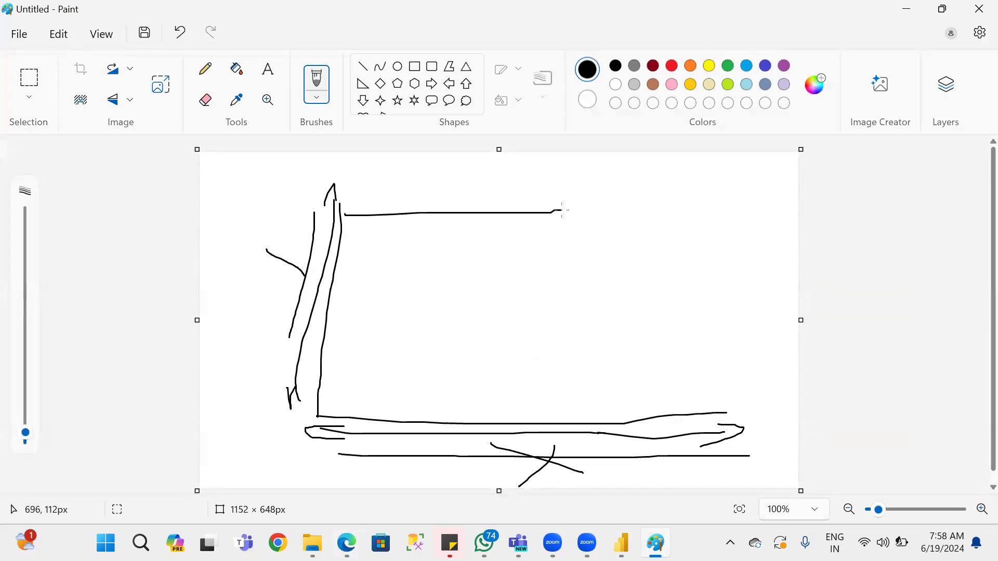
pyautogui.hotkey('alt', 'Tab')
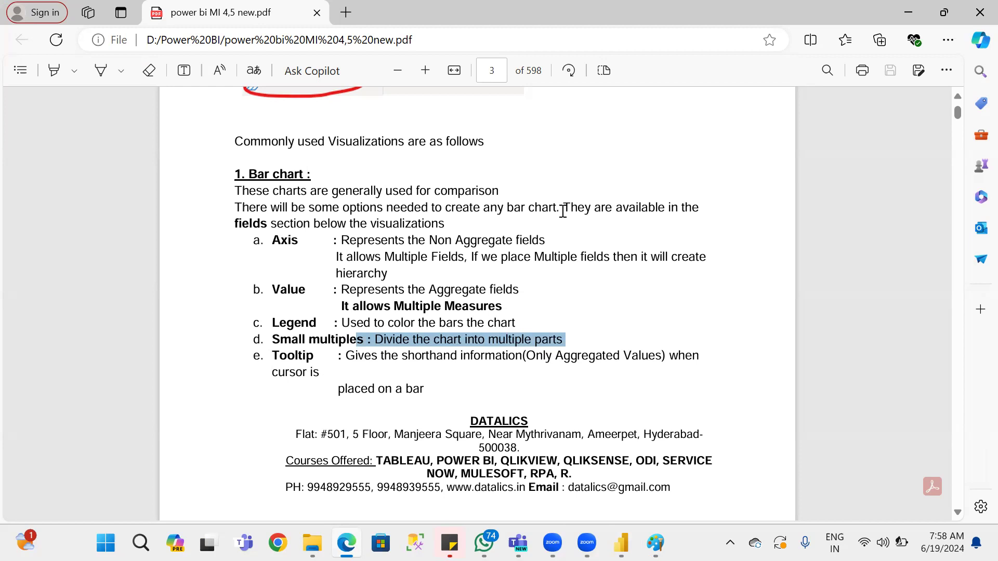
pyautogui.hotkey('alt', 'Tab')
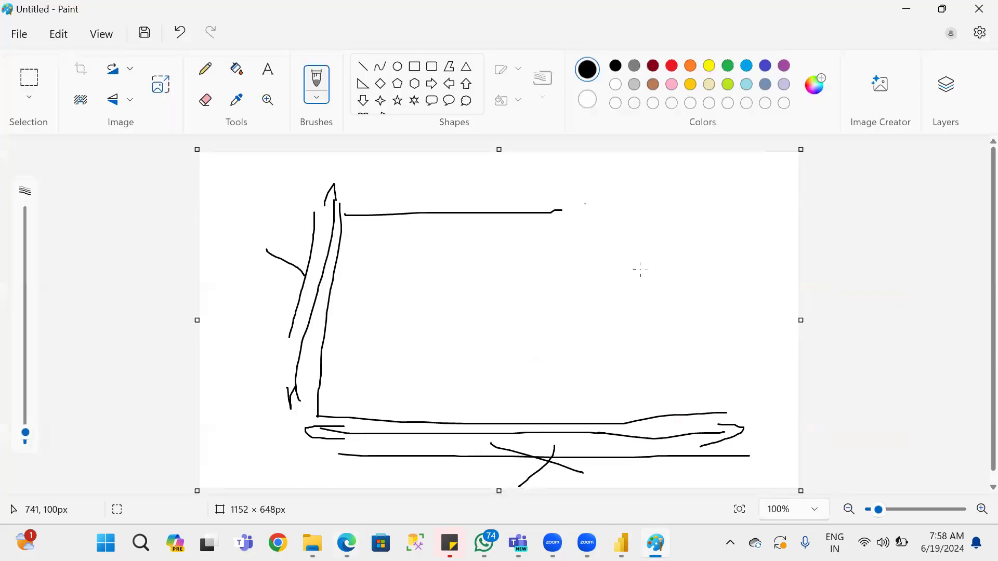
pyautogui.hotkey('alt', 'Tab')
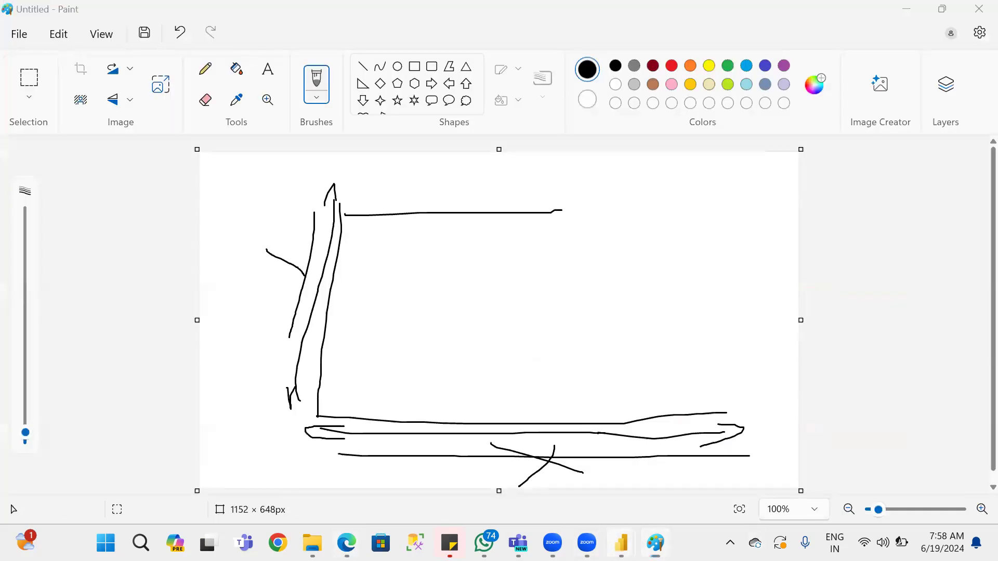
pyautogui.hotkey('alt', 'Tab')
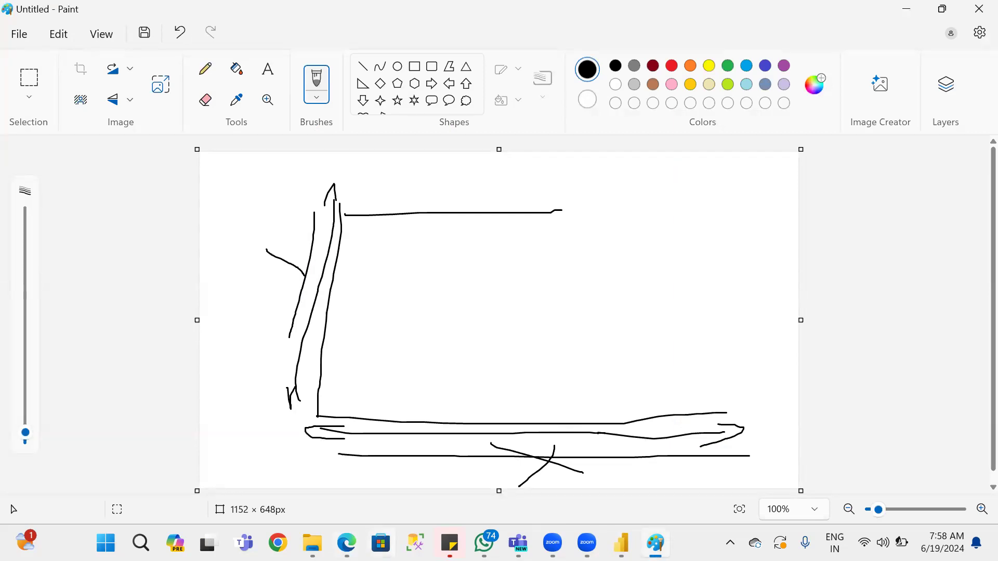
# Close the leftover Power BI splash window and switch to the DataModeling report.
pyautogui.moveTo(621, 543)
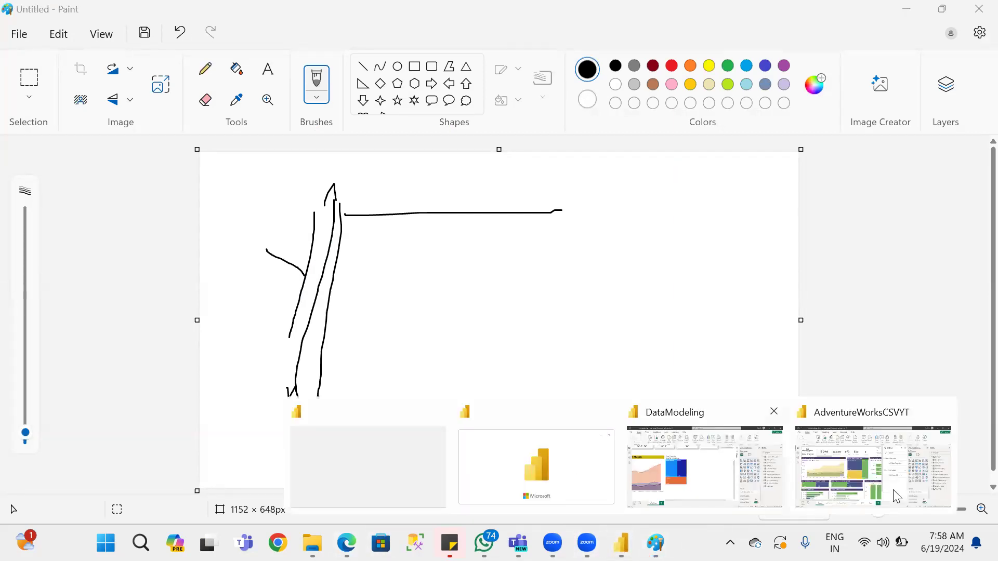
pyautogui.click(602, 467)
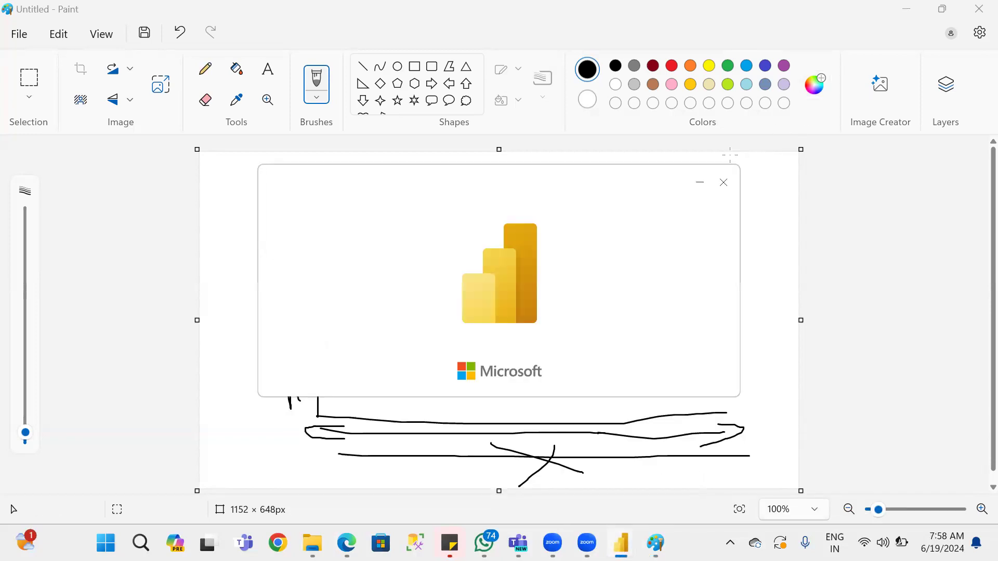
pyautogui.click(723, 183)
pyautogui.moveTo(621, 543)
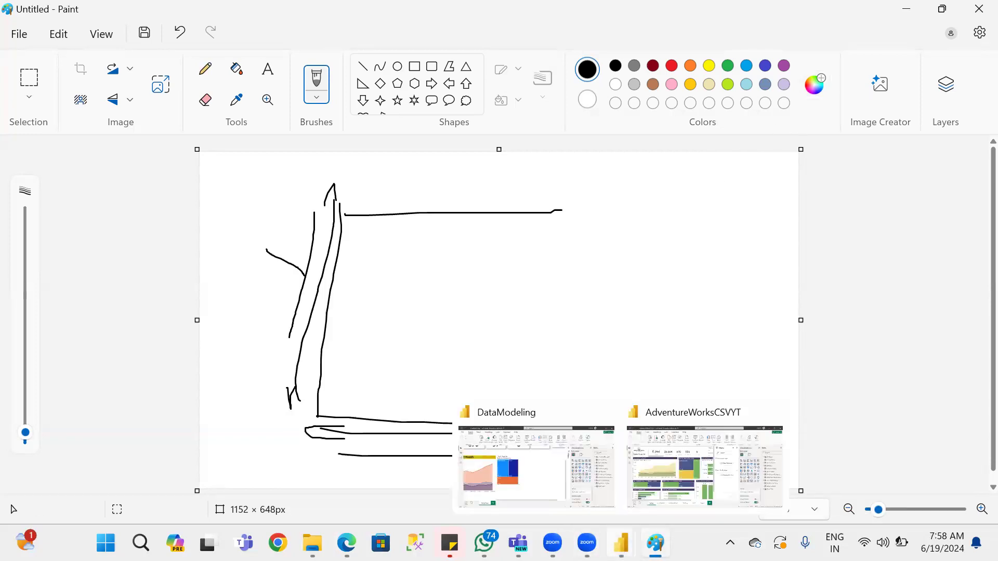
pyautogui.click(527, 450)
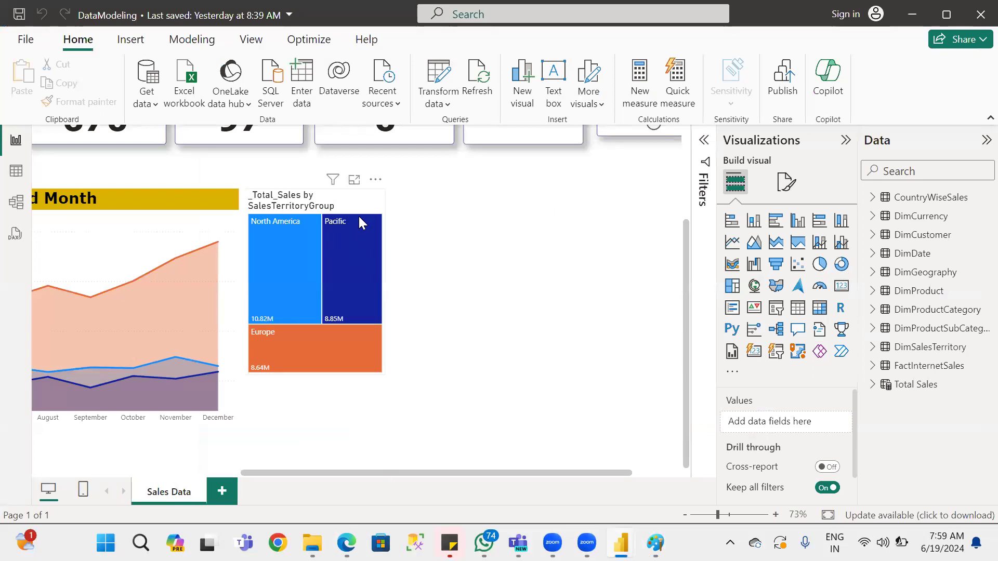
# Duplicate the SalesTerritoryGroup treemap, place the copy in the empty space beside it, and convert it to a stacked bar chart.
pyautogui.click(367, 201)
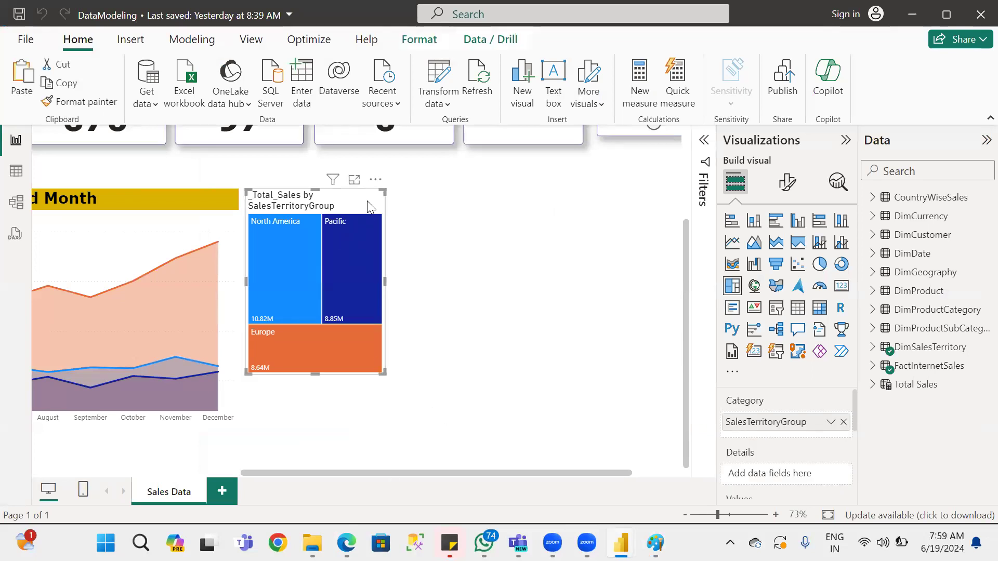
pyautogui.hotkey('ctrl', 'v')
pyautogui.moveTo(367, 202); pyautogui.dragTo(585, 208)
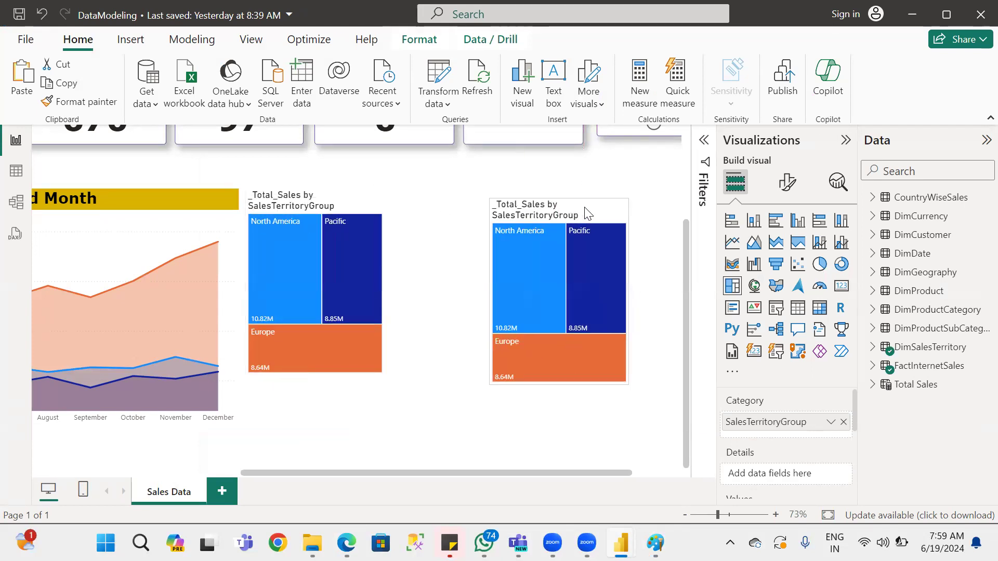
pyautogui.click(732, 223)
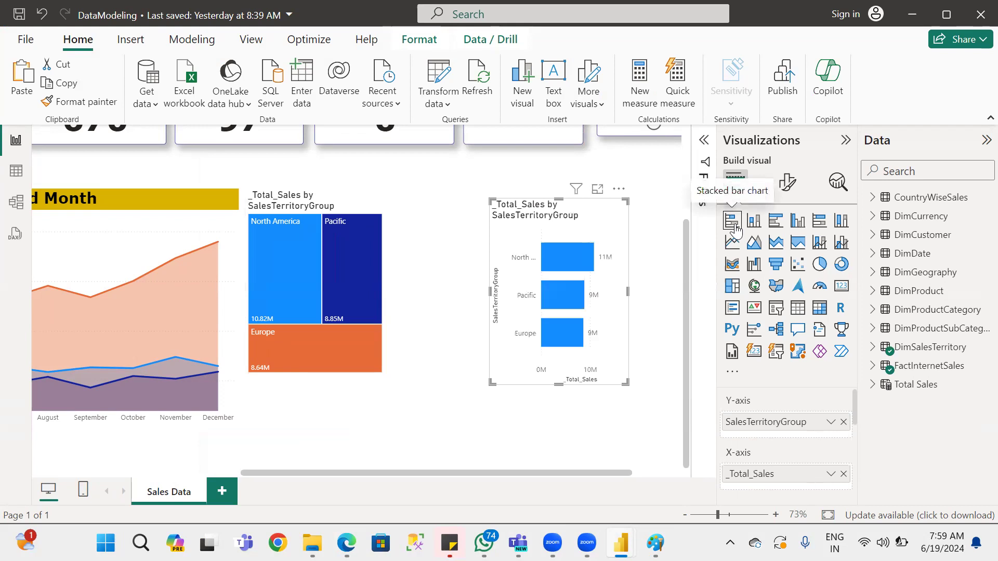
# Enlarge the stacked bar chart to fill the empty canvas area beside the treemap.
pyautogui.moveTo(624, 382); pyautogui.dragTo(644, 405)
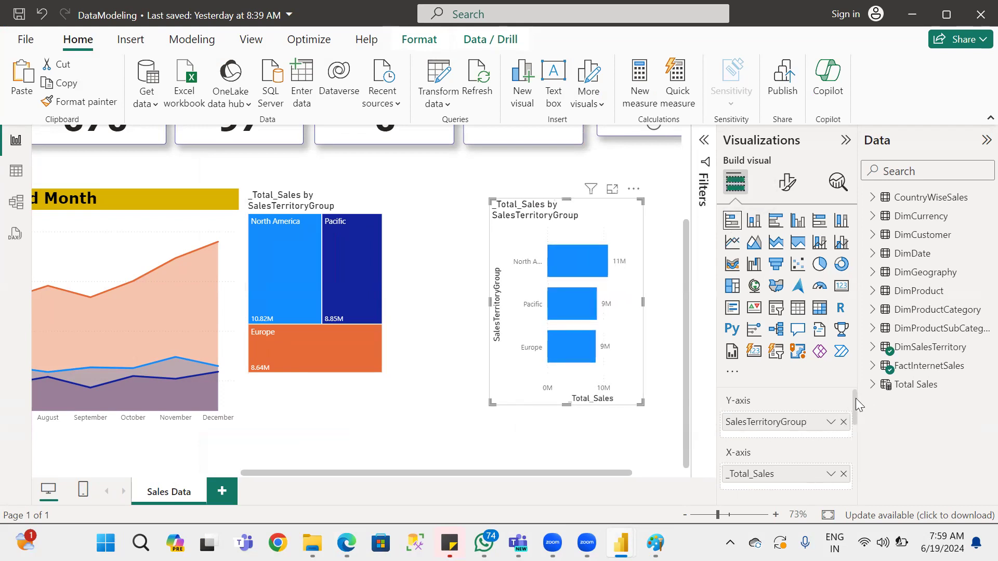
pyautogui.moveTo(855, 399); pyautogui.dragTo(855, 378)
pyautogui.moveTo(490, 300); pyautogui.dragTo(395, 296)
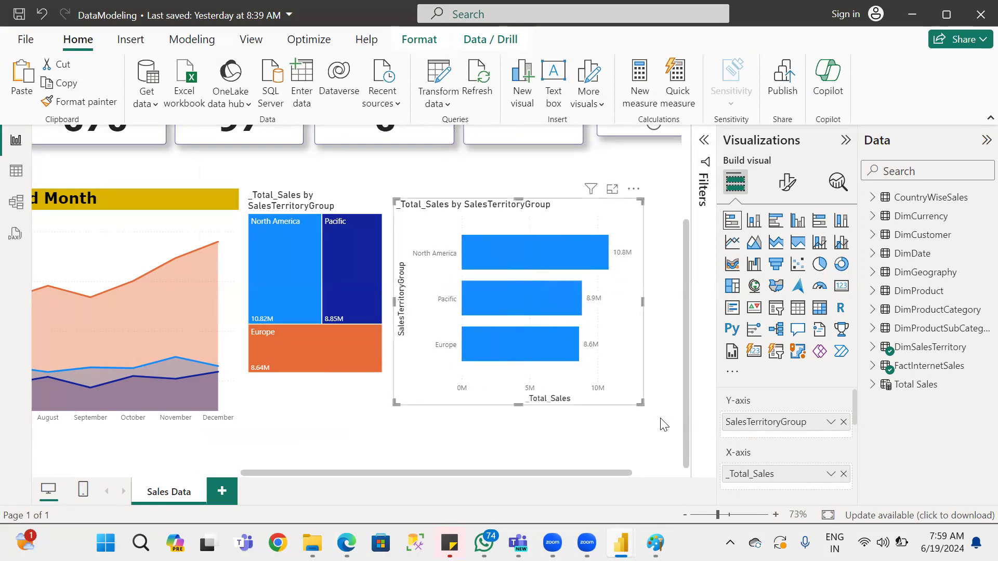
pyautogui.moveTo(519, 401); pyautogui.dragTo(519, 447)
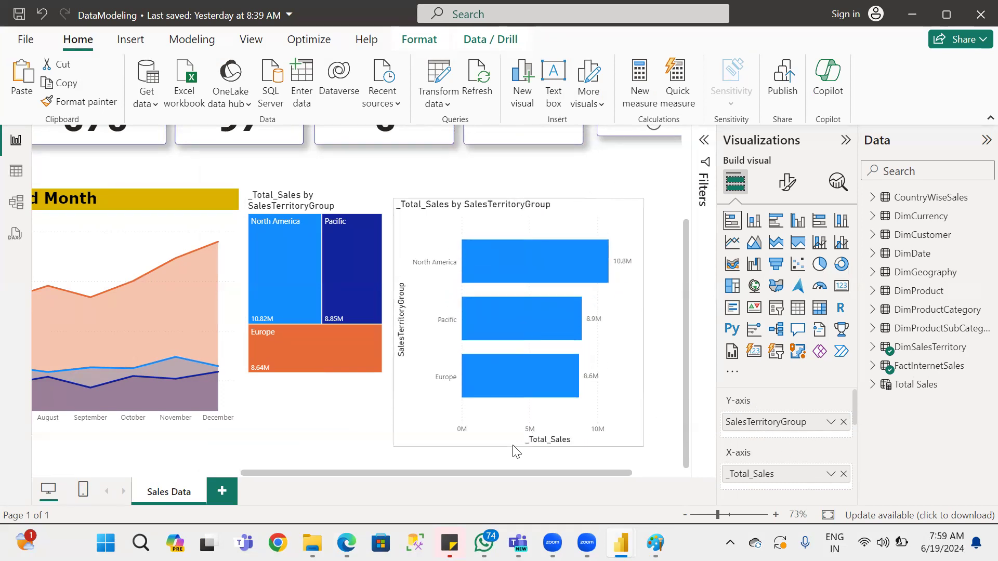
pyautogui.moveTo(644, 323); pyautogui.dragTo(670, 323)
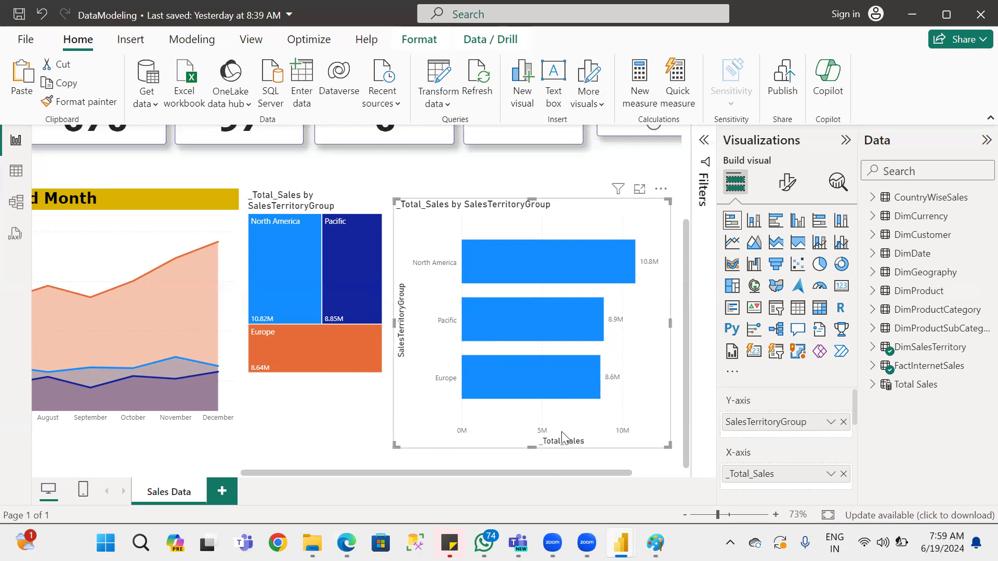
# Try the Country field from CountryWiseSales as the bar chart's legend and remove it again.
pyautogui.scroll(-3, 850, 399)
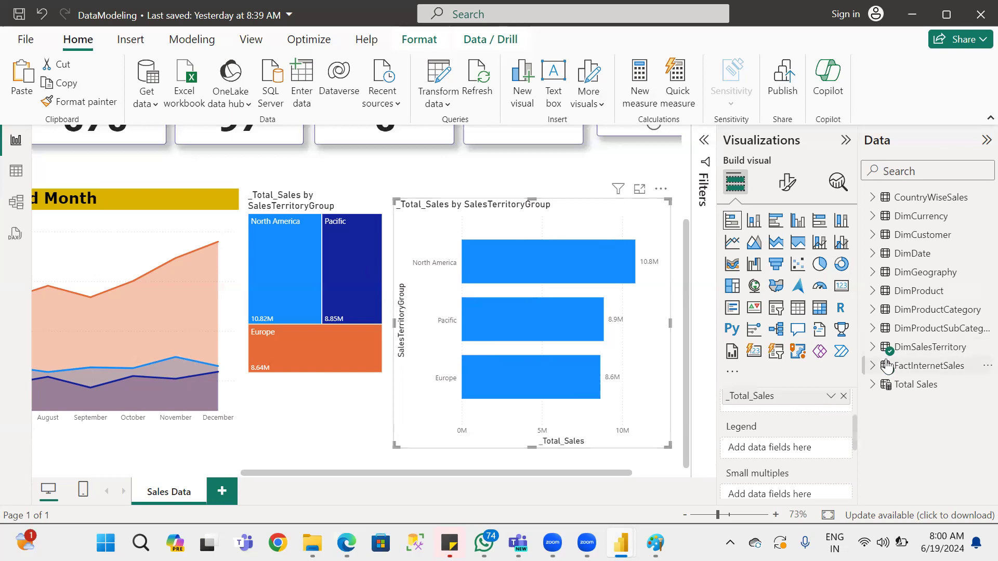
pyautogui.click(874, 199)
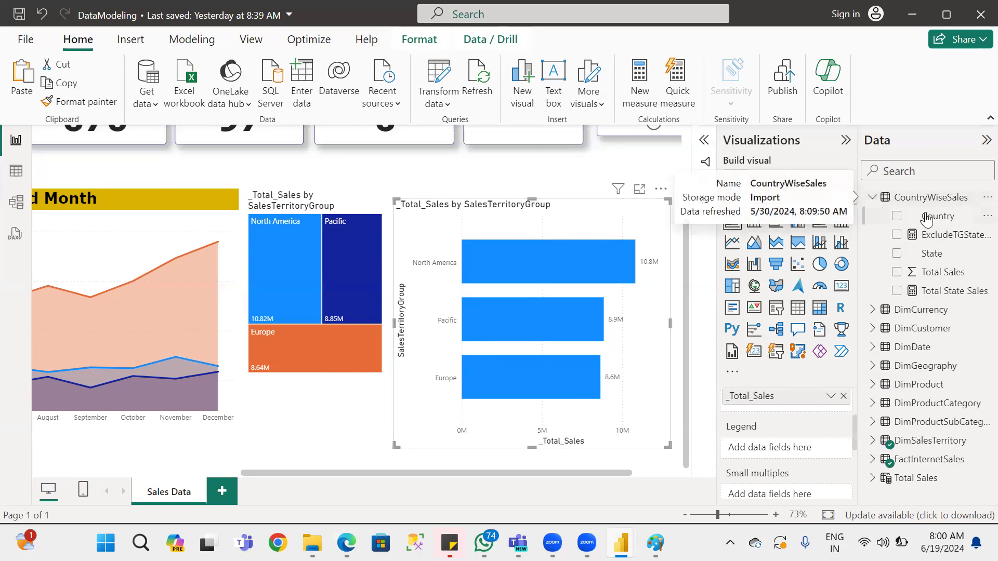
pyautogui.moveTo(938, 216); pyautogui.dragTo(760, 449)
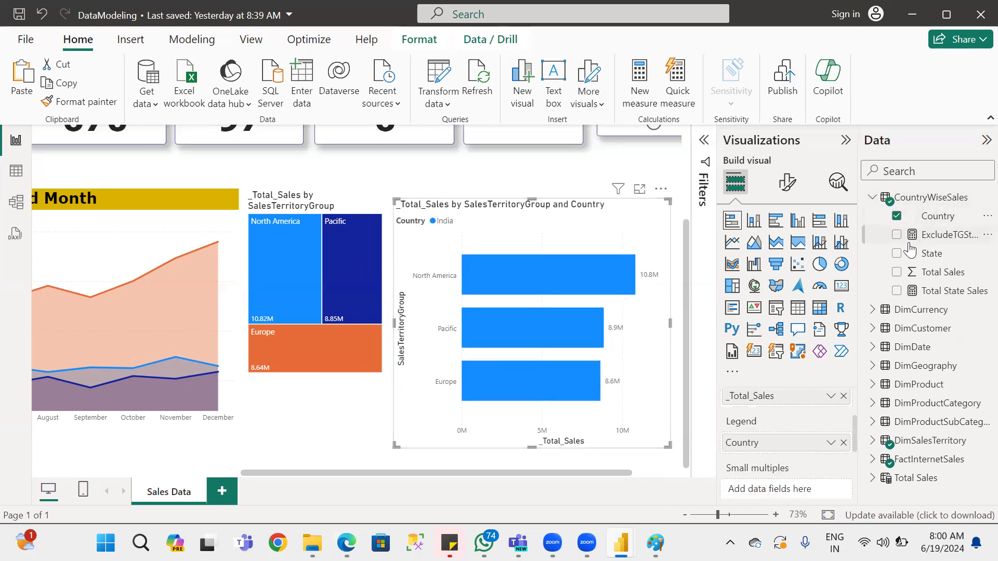
pyautogui.click(896, 216)
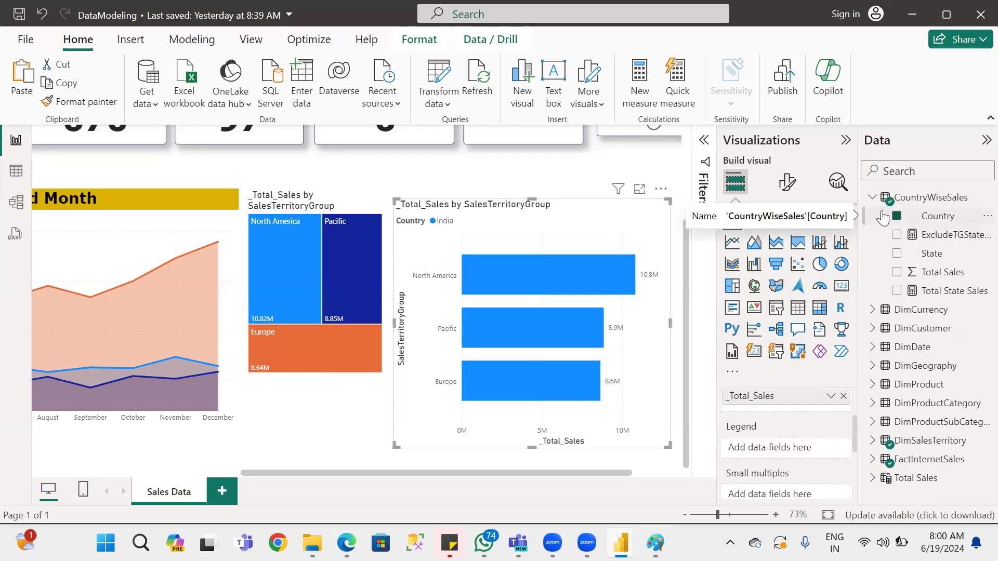
pyautogui.click(871, 198)
pyautogui.click(873, 216)
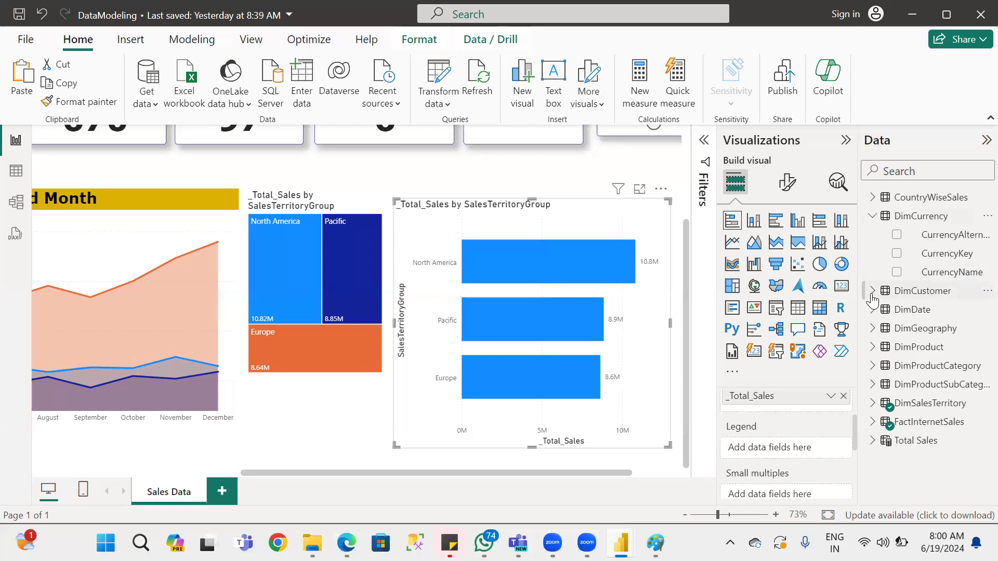
pyautogui.click(871, 216)
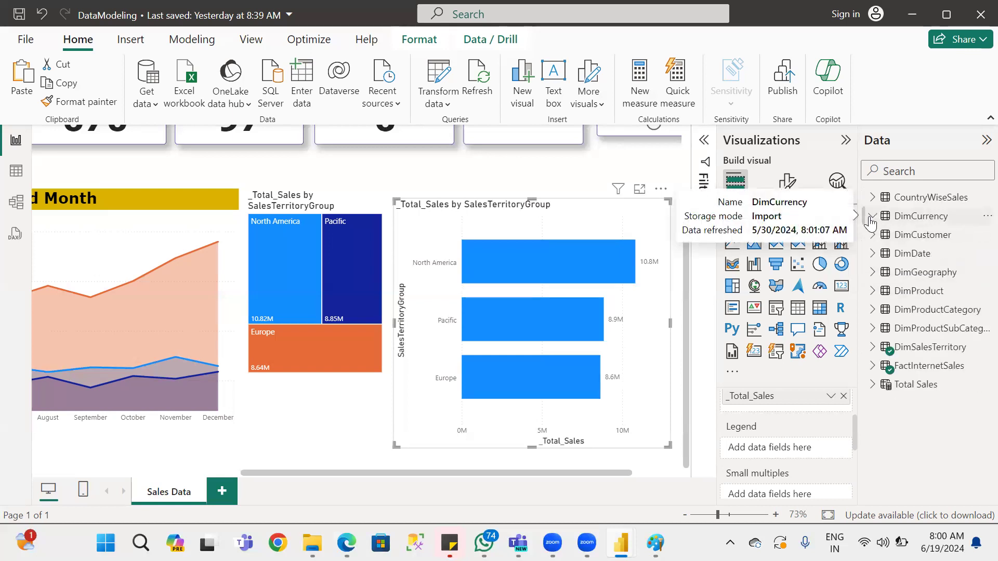
# Add EnglishCountryRegionName from DimGeography to the bar chart's legend and rename it Country for this visual.
pyautogui.click(869, 274)
pyautogui.moveTo(955, 333); pyautogui.dragTo(777, 463)
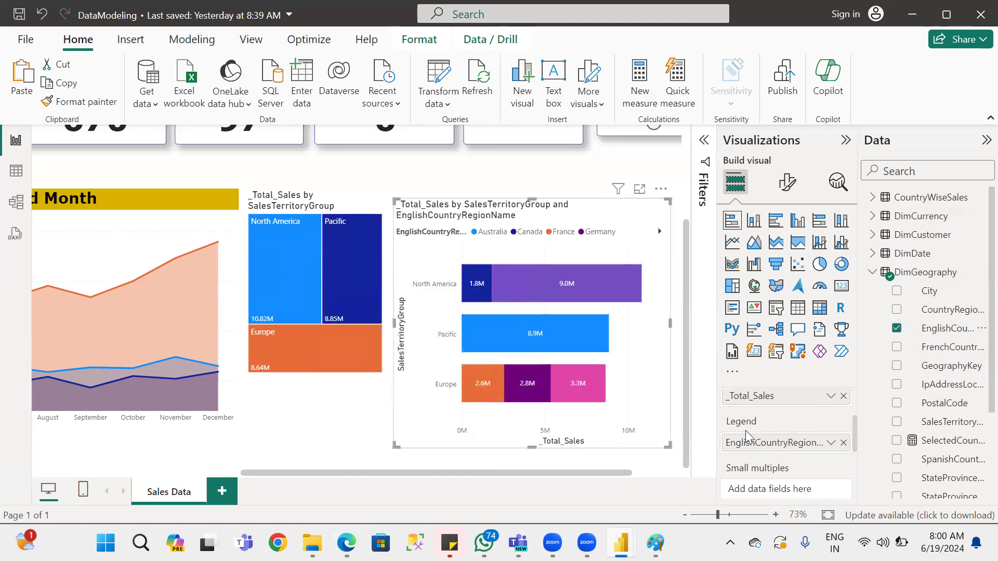
pyautogui.doubleClick(784, 448)
pyautogui.write('Country')
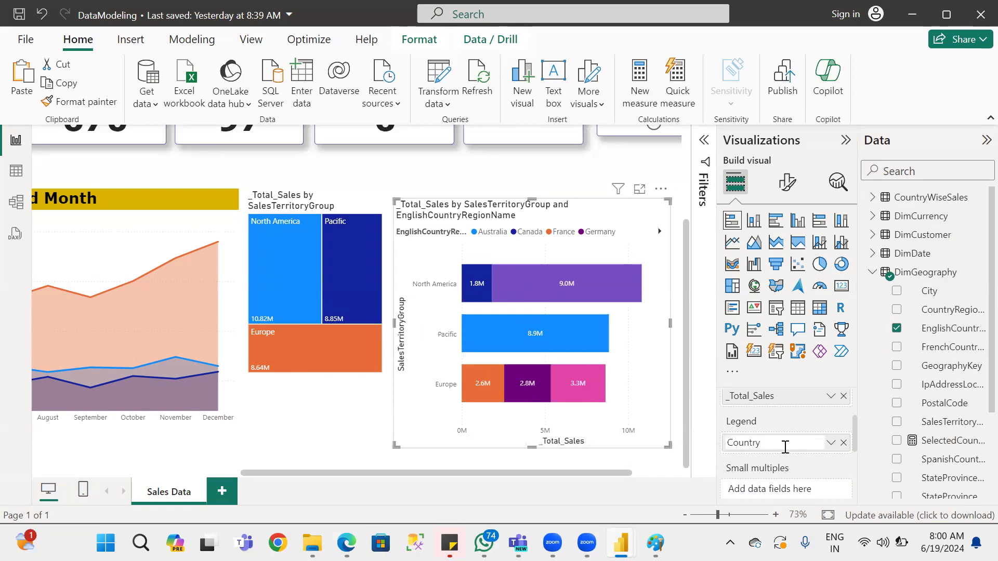
pyautogui.press('Return')
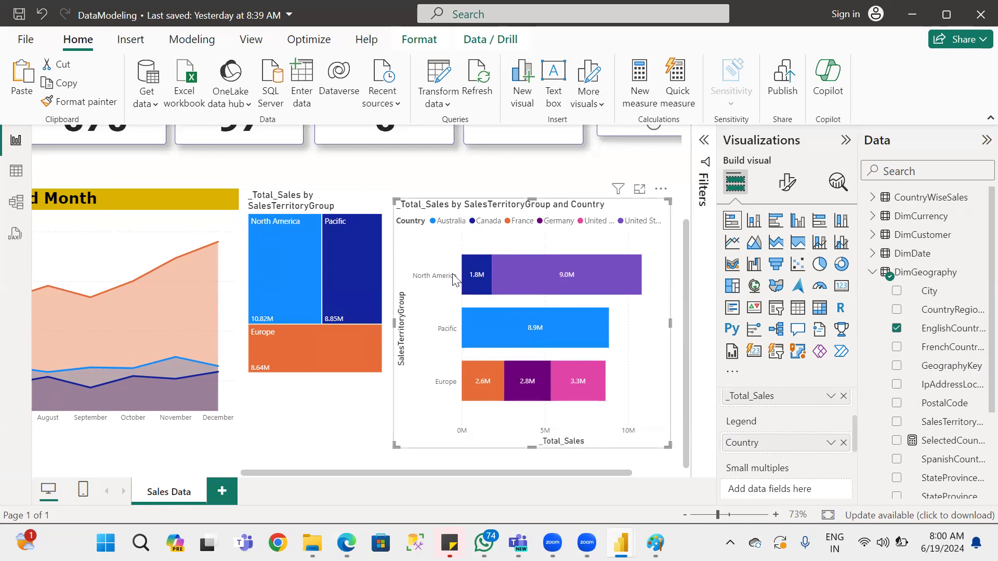
# Examine the tooltips of the country segments in the North America, Pacific and Europe bars.
pyautogui.moveTo(467, 276)
pyautogui.moveTo(545, 279)
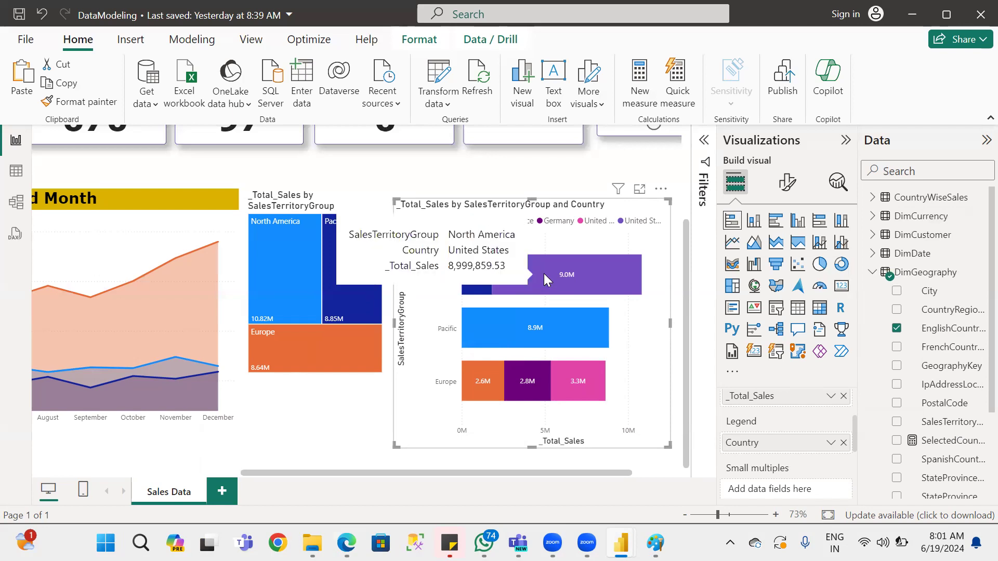
pyautogui.moveTo(506, 328)
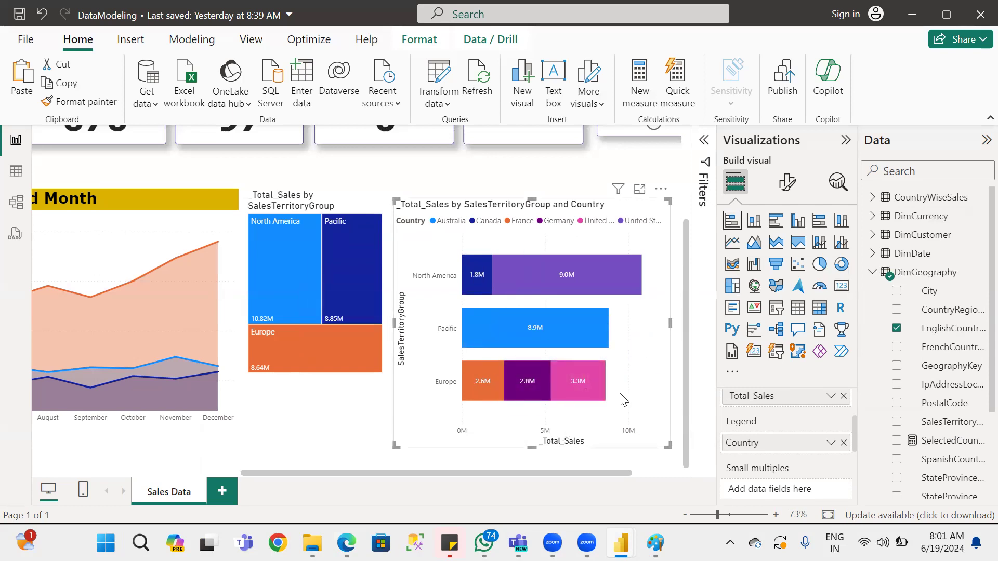
pyautogui.moveTo(518, 383)
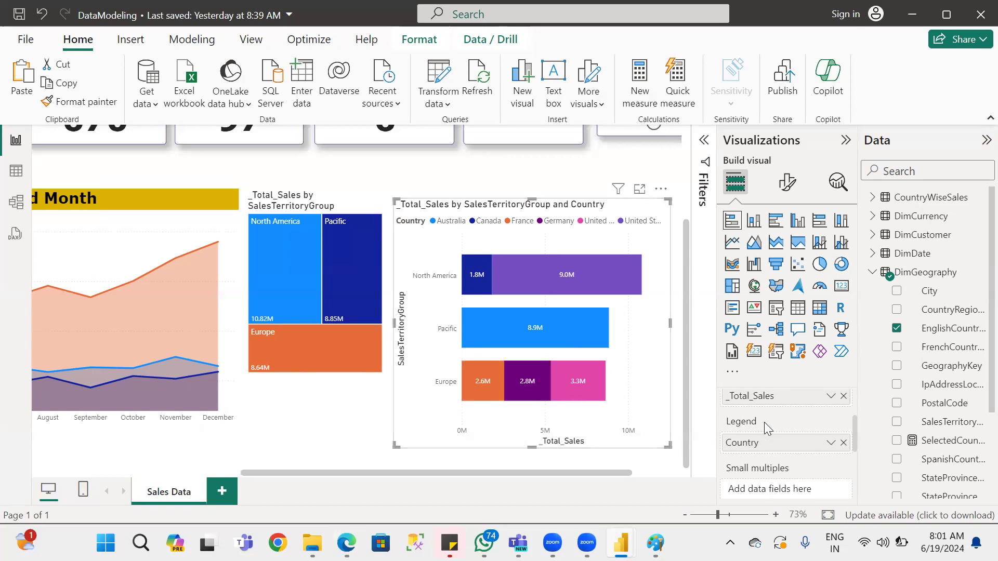
# Remove Country from the bar chart's legend and use EnglishCountryRegionName from DimGeography as its small multiples field.
pyautogui.scroll(-3, 786, 435)
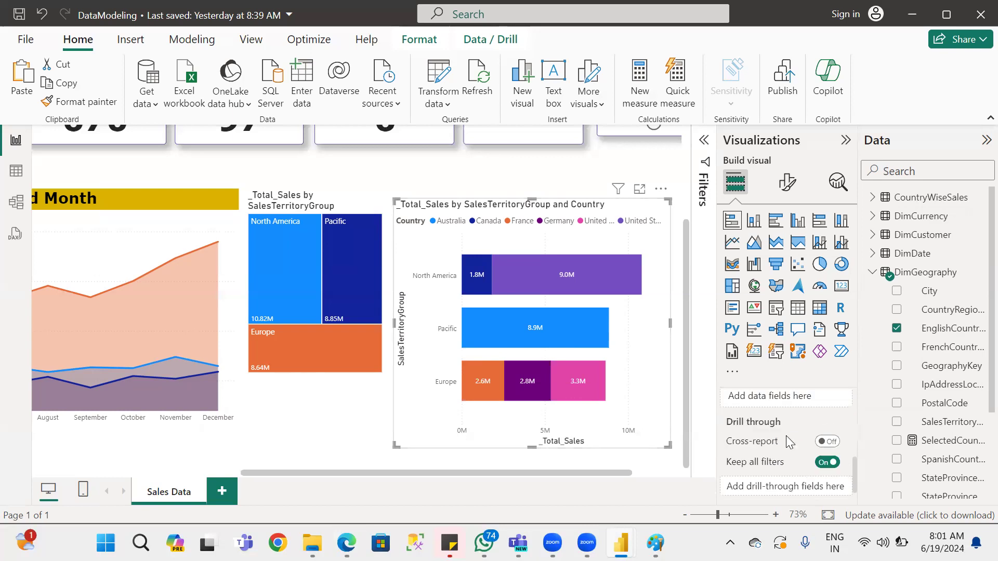
pyautogui.scroll(3, 786, 442)
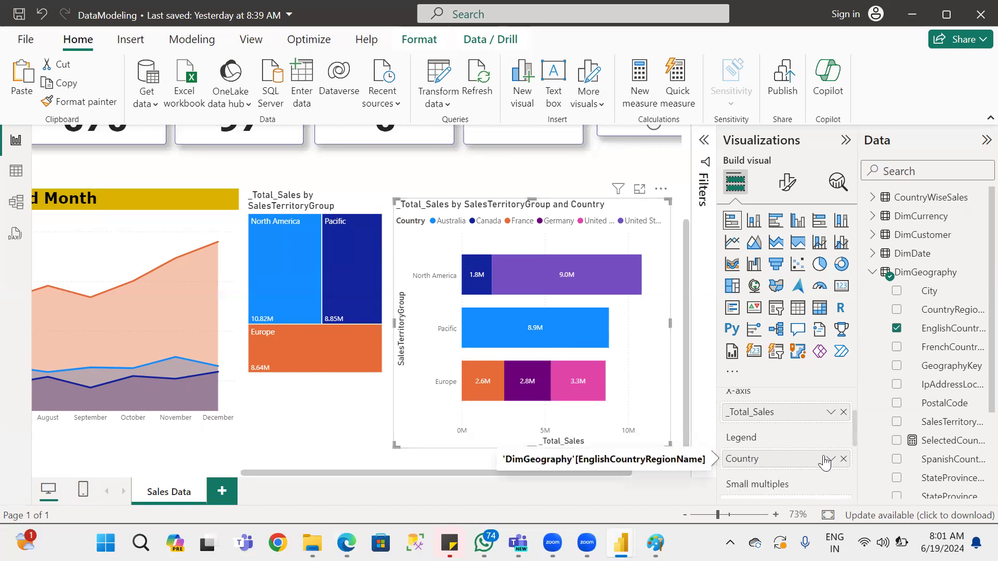
pyautogui.scroll(-3, 780, 457)
pyautogui.scroll(3, 798, 453)
pyautogui.moveTo(798, 453); pyautogui.dragTo(763, 498)
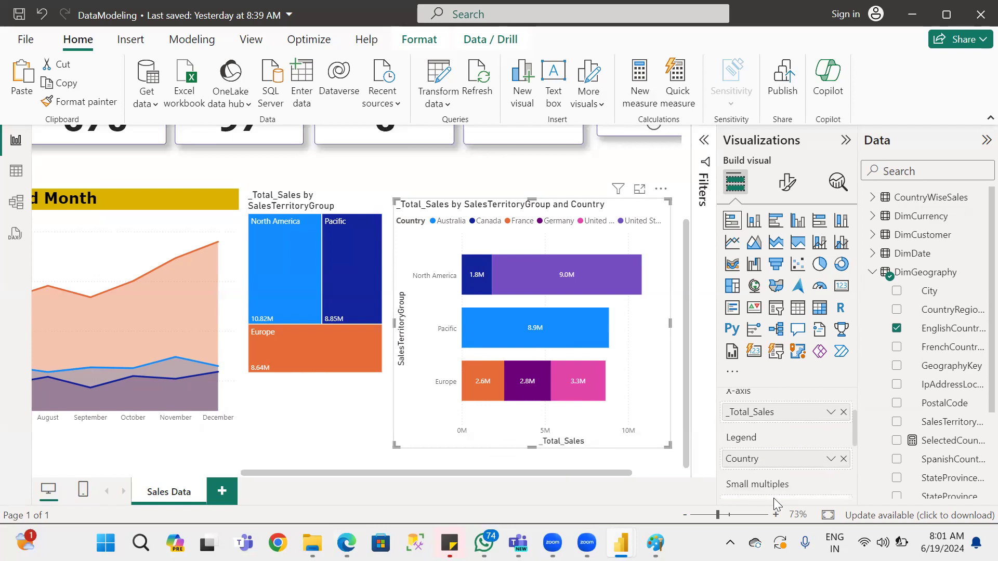
pyautogui.click(842, 460)
pyautogui.moveTo(969, 330); pyautogui.dragTo(810, 492)
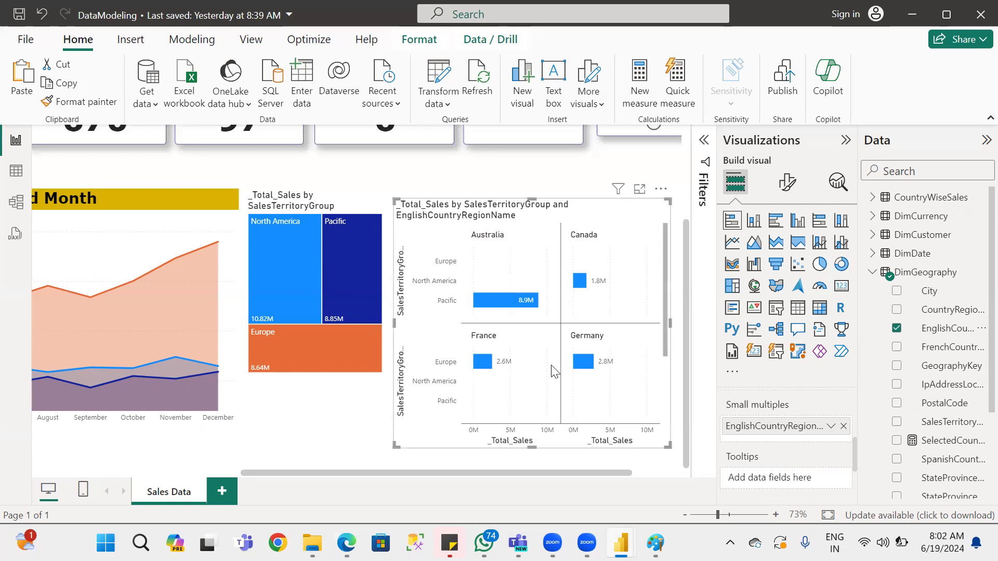
# Try EnglishCountryRegionName in the bar chart's tooltips instead of small multiples and remove it again.
pyautogui.moveTo(854, 437)
pyautogui.mouseDown()
pyautogui.moveTo(855, 457)
pyautogui.moveTo(856, 438)
pyautogui.mouseUp()
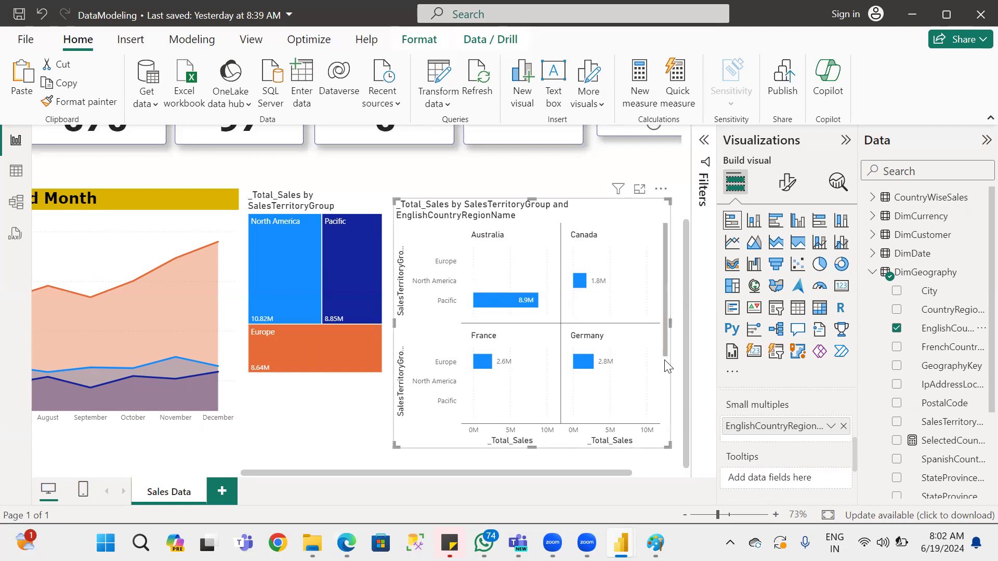
pyautogui.scroll(-2, 841, 412)
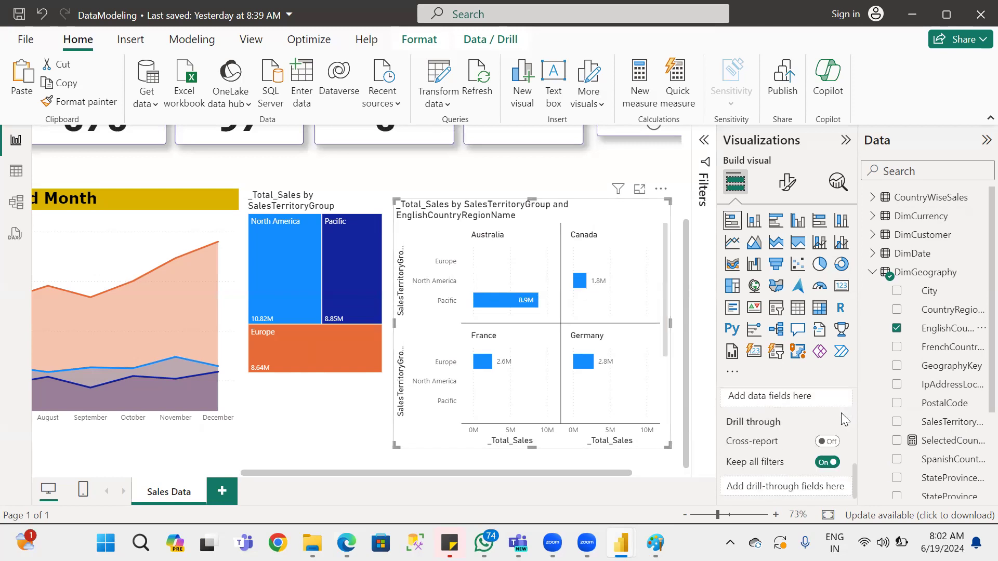
pyautogui.scroll(2, 840, 412)
pyautogui.moveTo(821, 434); pyautogui.dragTo(788, 481)
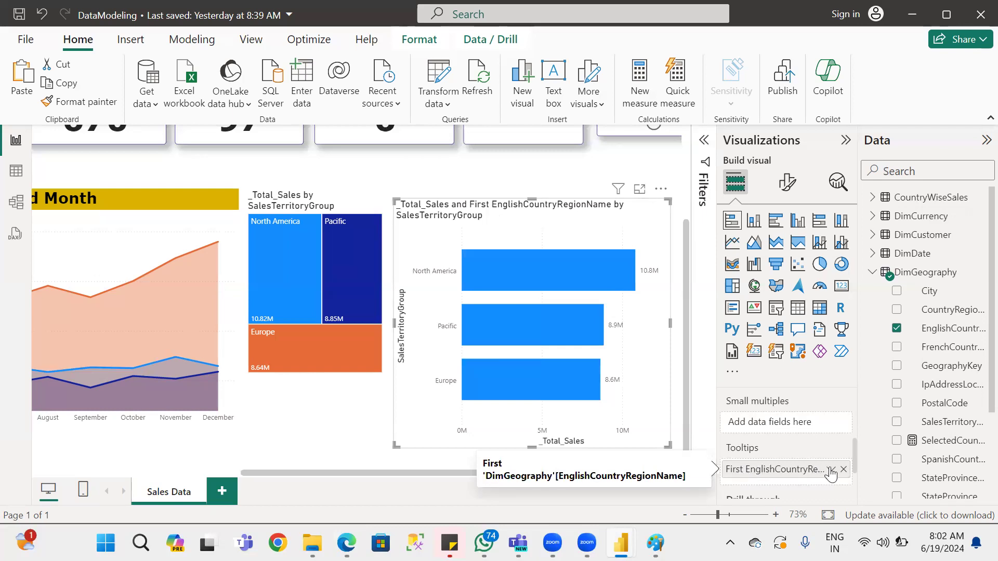
pyautogui.moveTo(528, 270)
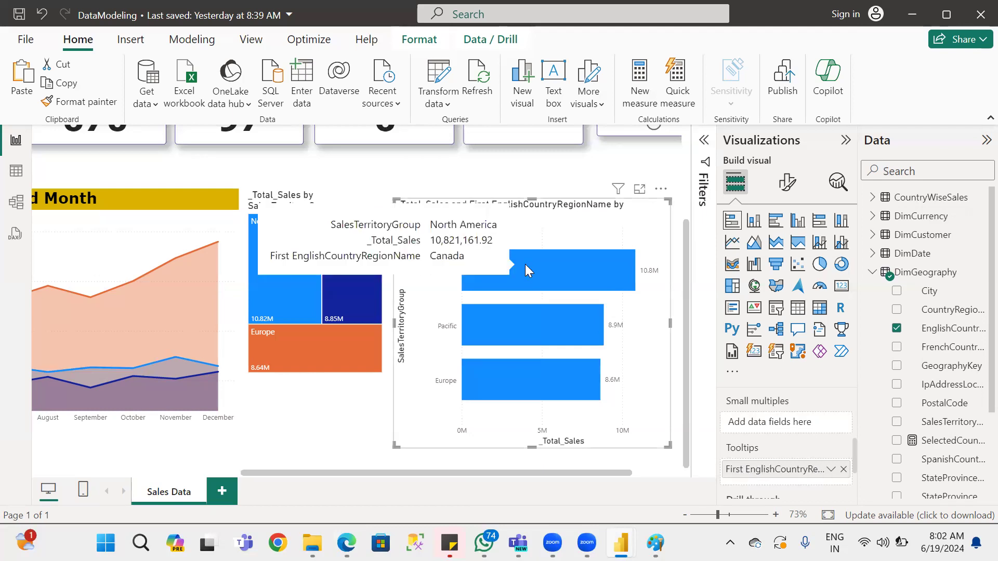
pyautogui.click(844, 469)
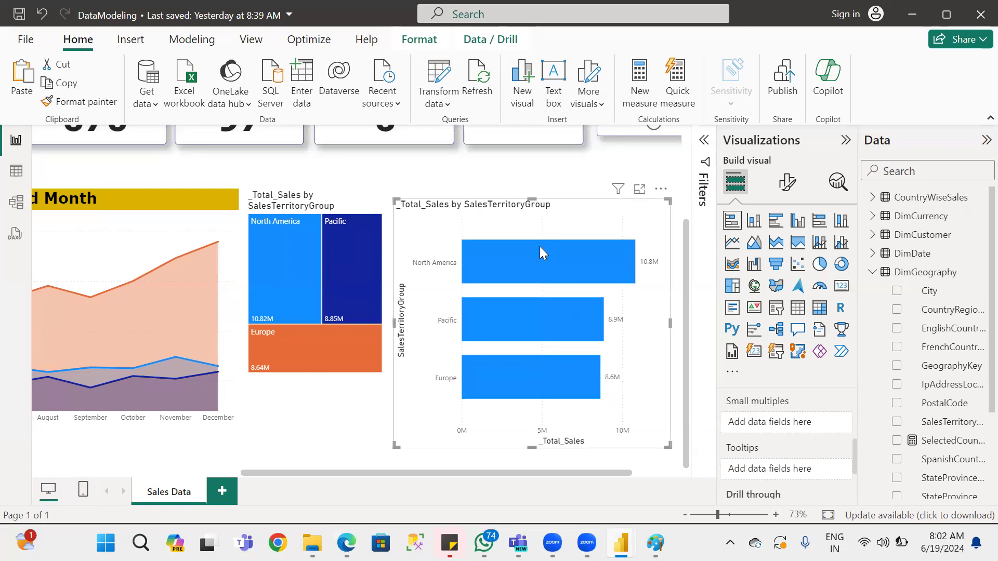
pyautogui.moveTo(540, 248)
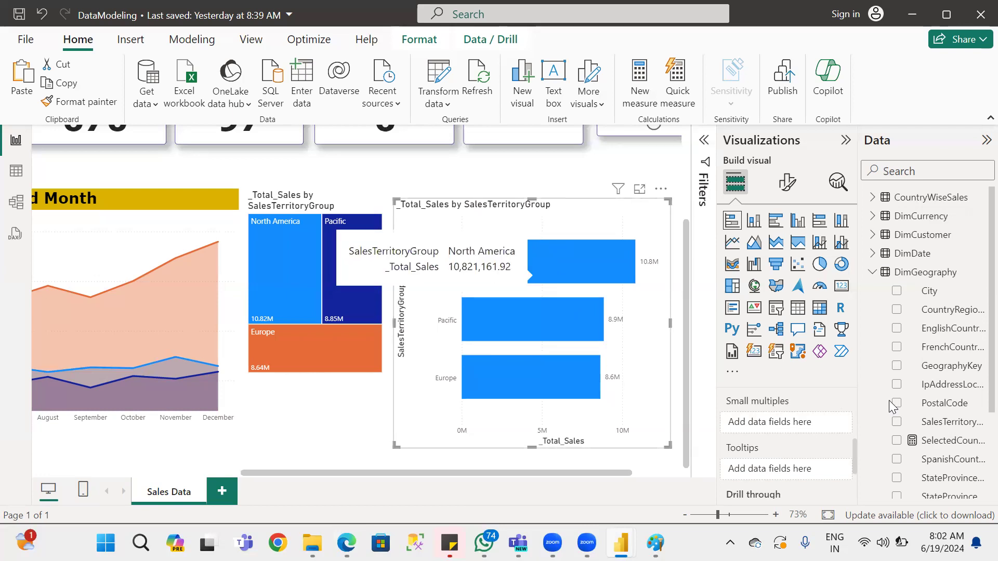
# Add the _Sales_Orders and _SMLY_Sales measures from FactInternetSales to the bar chart's tooltips.
pyautogui.click(875, 275)
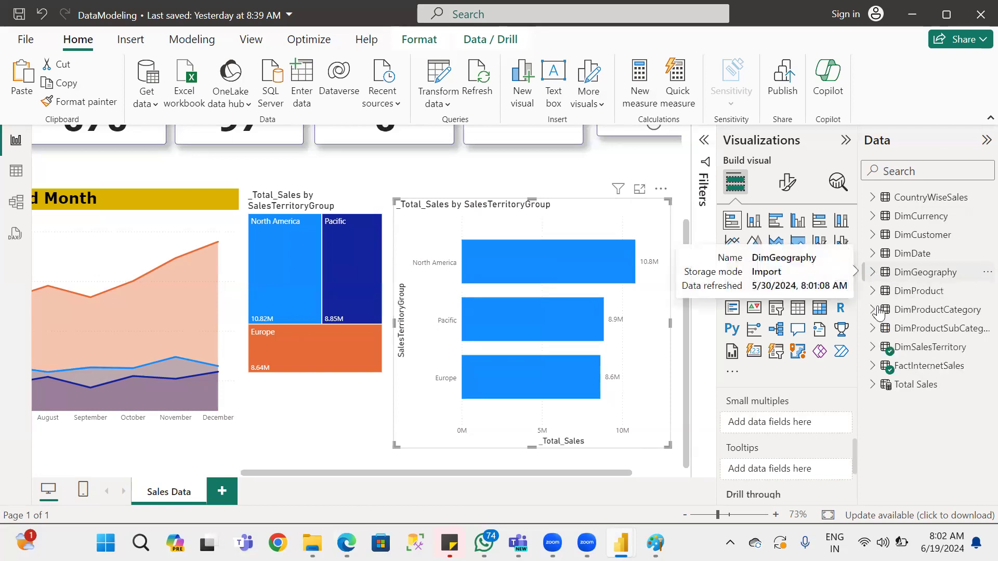
pyautogui.click(873, 368)
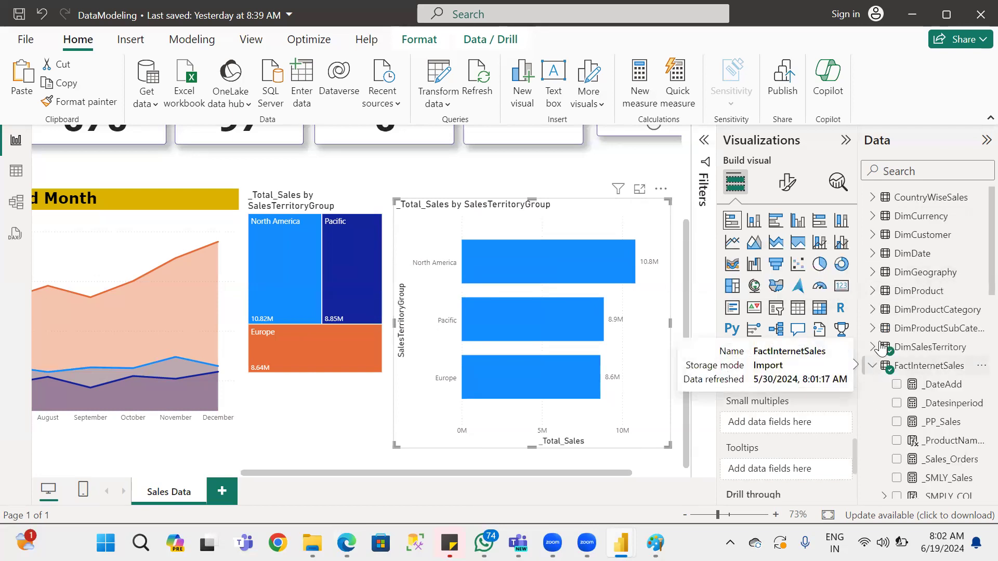
pyautogui.click(873, 347)
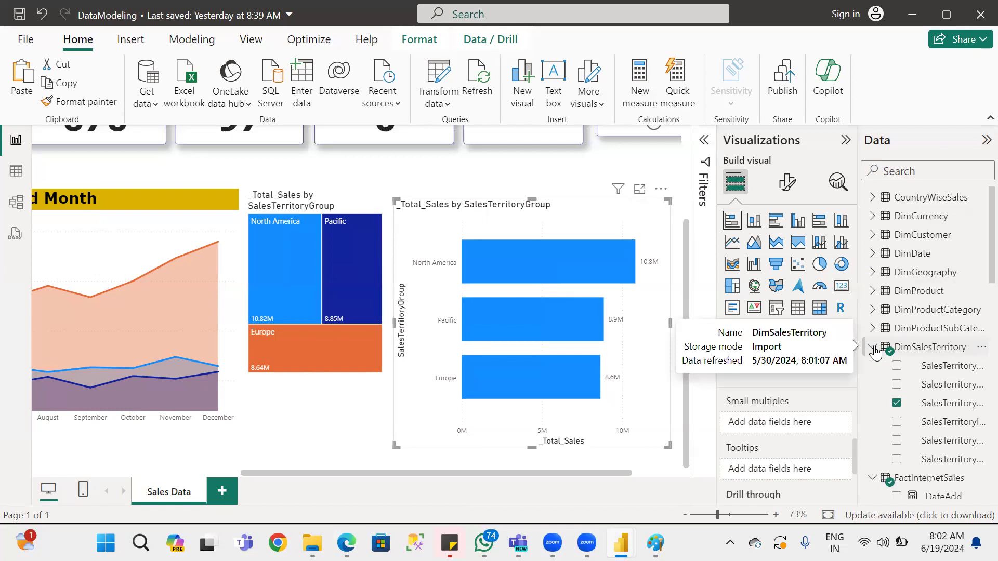
pyautogui.click(875, 347)
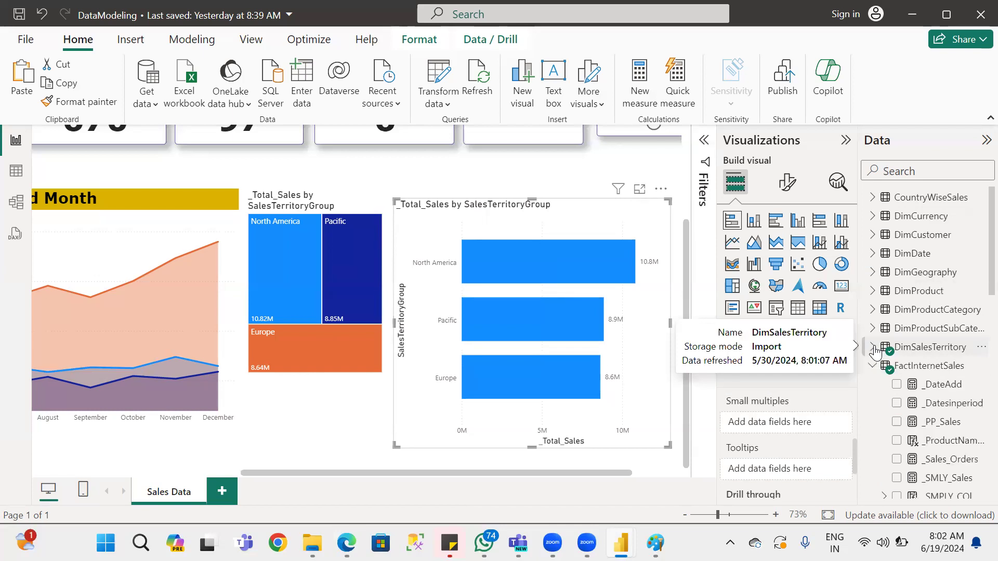
pyautogui.click(874, 347)
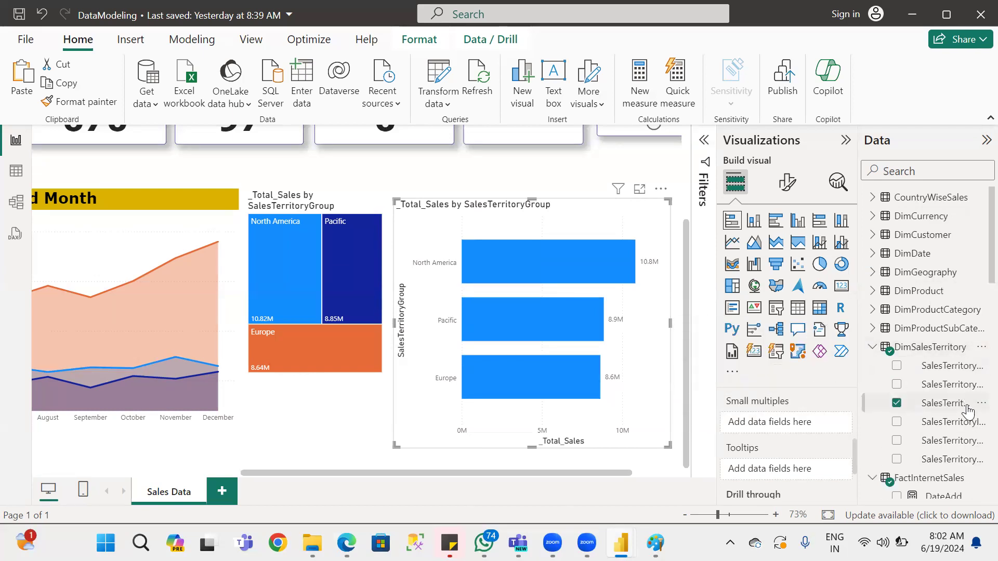
pyautogui.click(872, 347)
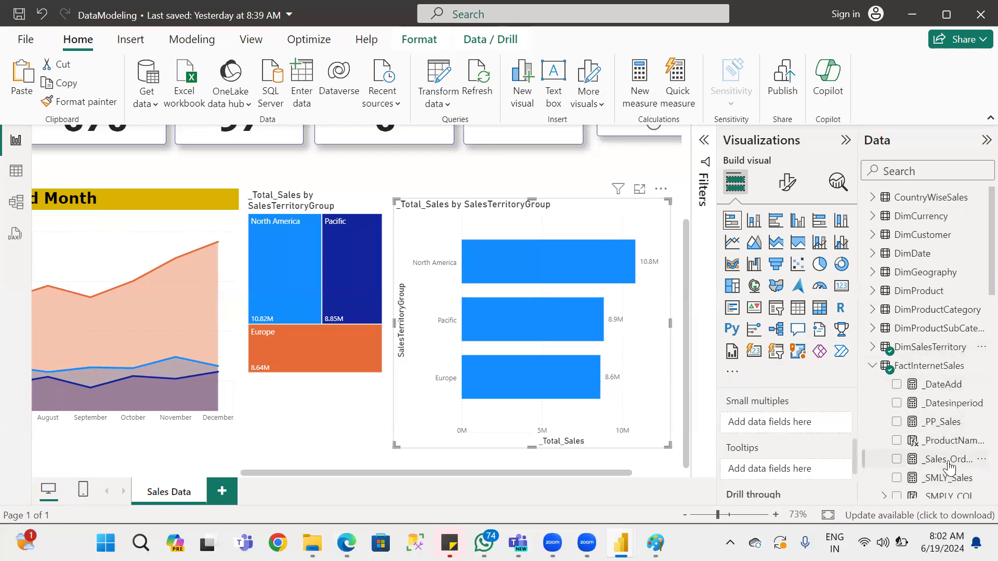
pyautogui.moveTo(949, 467); pyautogui.dragTo(793, 481)
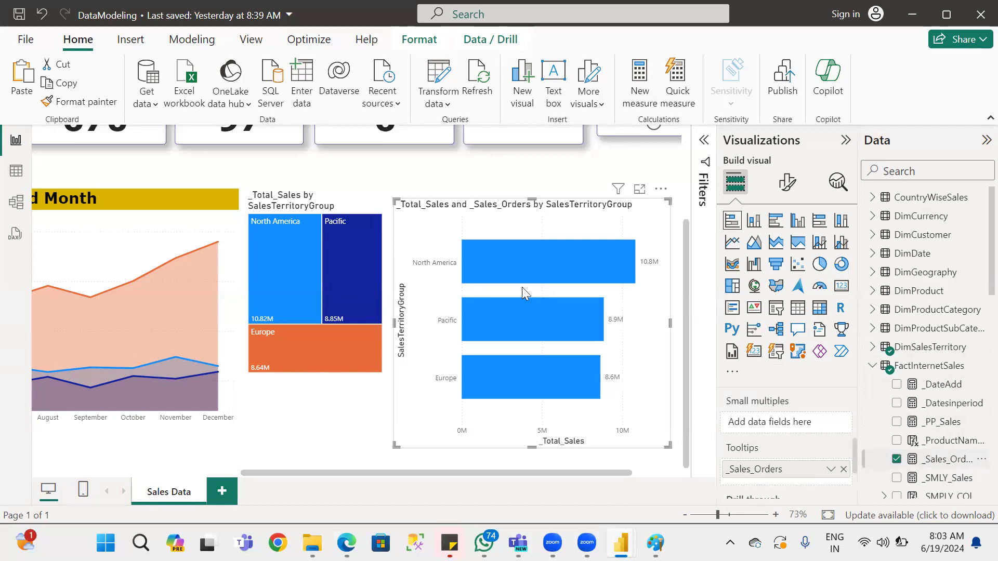
pyautogui.moveTo(520, 254)
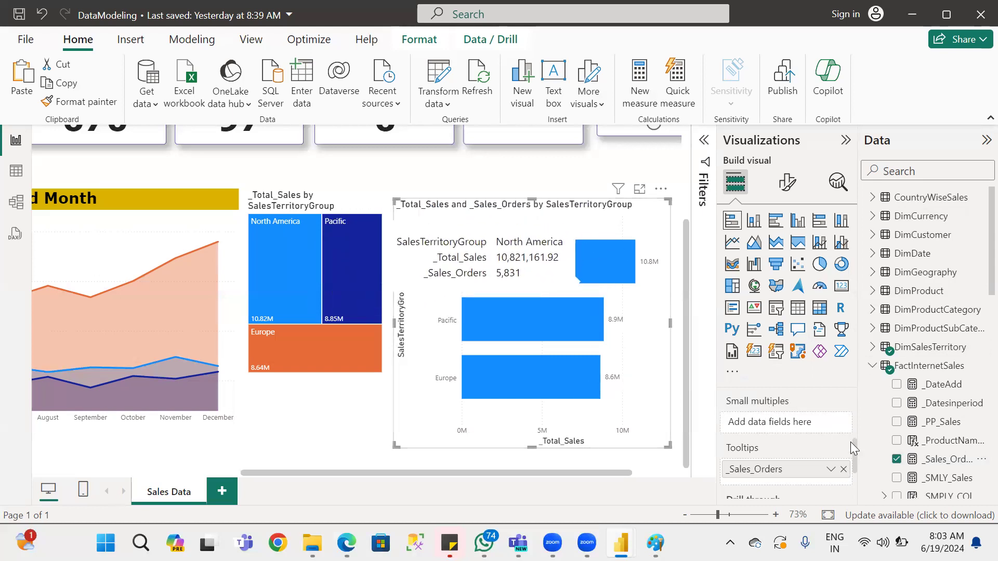
pyautogui.moveTo(962, 480); pyautogui.dragTo(805, 488)
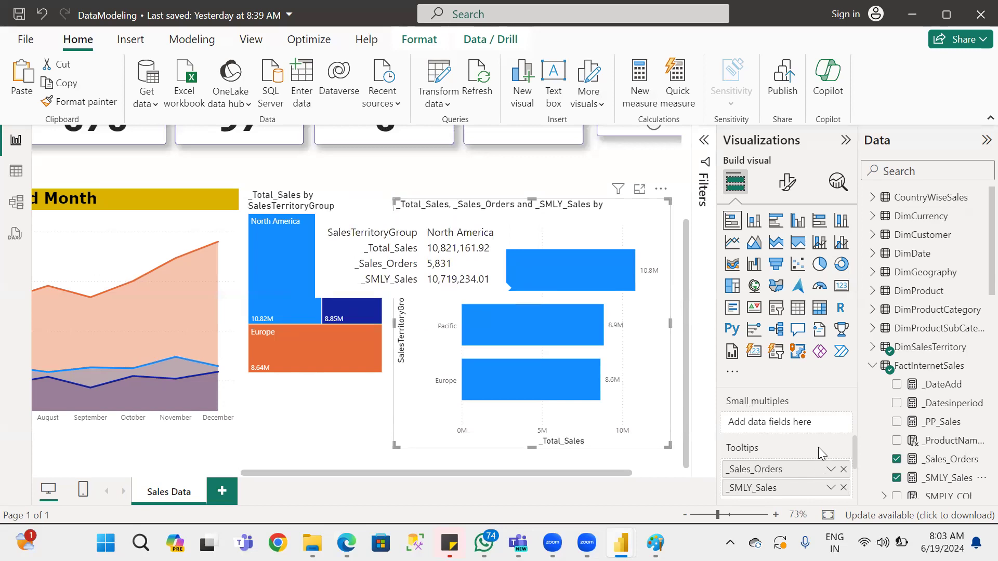
# Review the bar chart's axis, legend, small multiples and tooltips field assignments.
pyautogui.scroll(-2, 822, 470)
pyautogui.scroll(2, 821, 457)
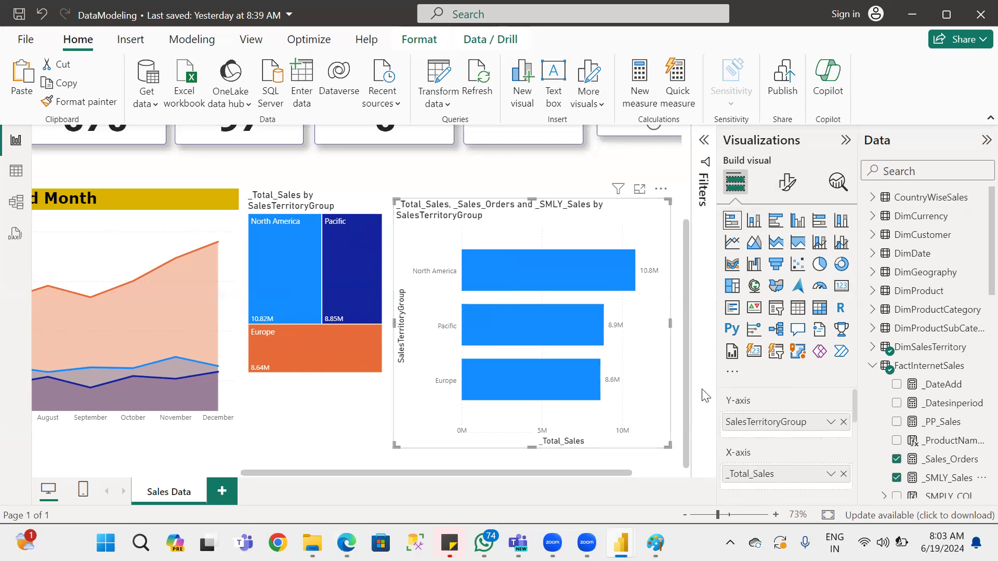
pyautogui.scroll(-2, 763, 416)
pyautogui.scroll(-3, 765, 427)
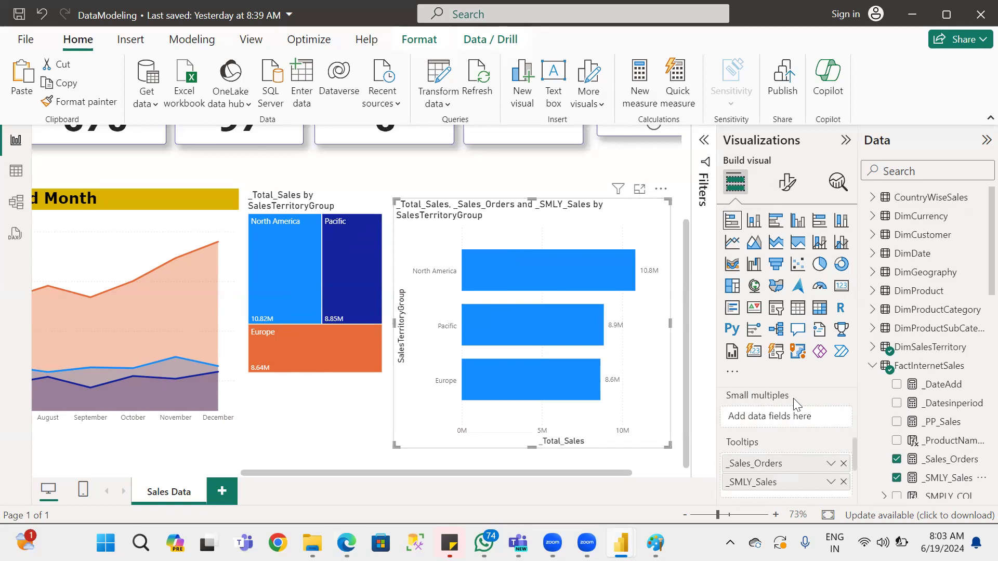
pyautogui.scroll(5, 771, 407)
pyautogui.scroll(-2, 768, 422)
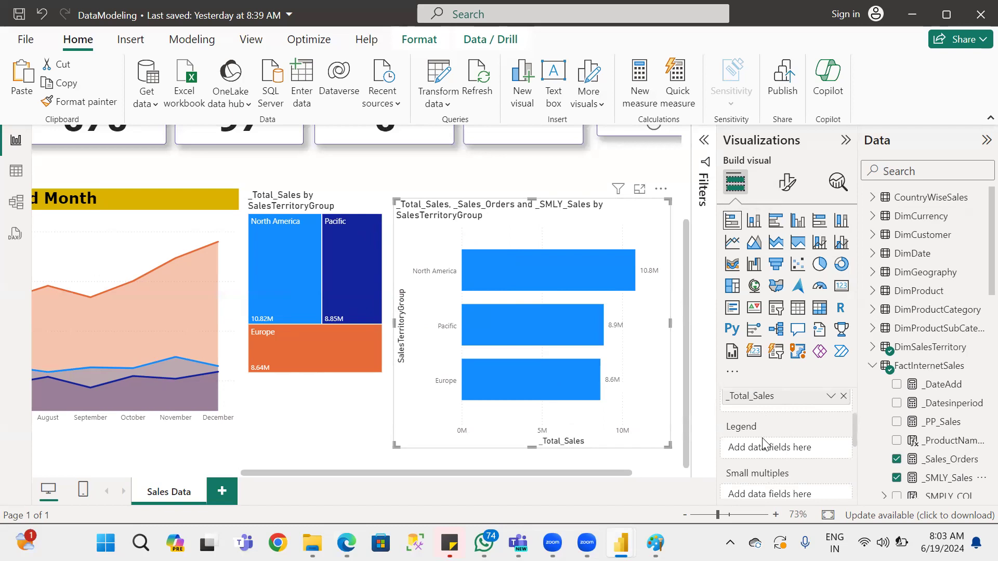
pyautogui.scroll(-2, 781, 439)
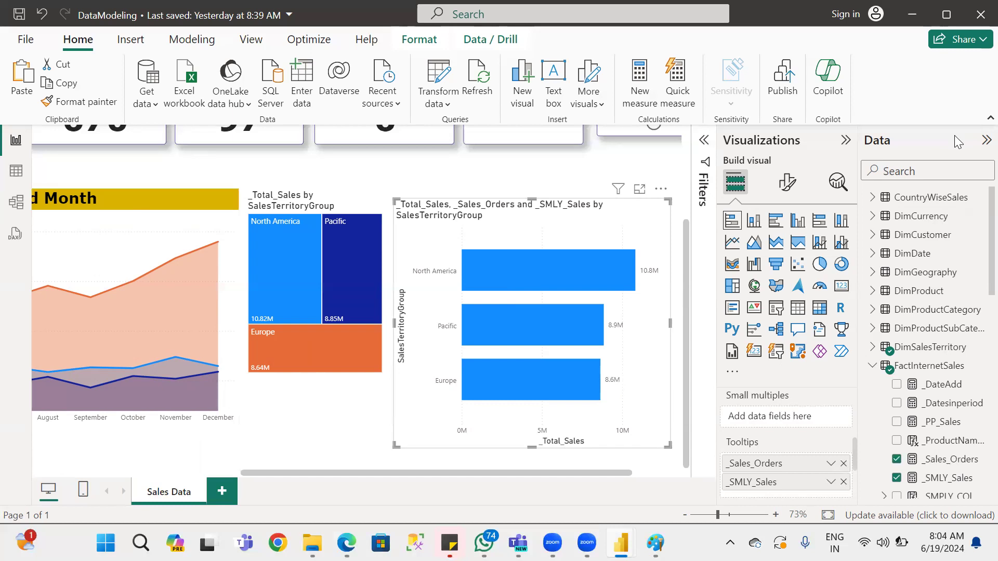
pyautogui.moveTo(566, 309)
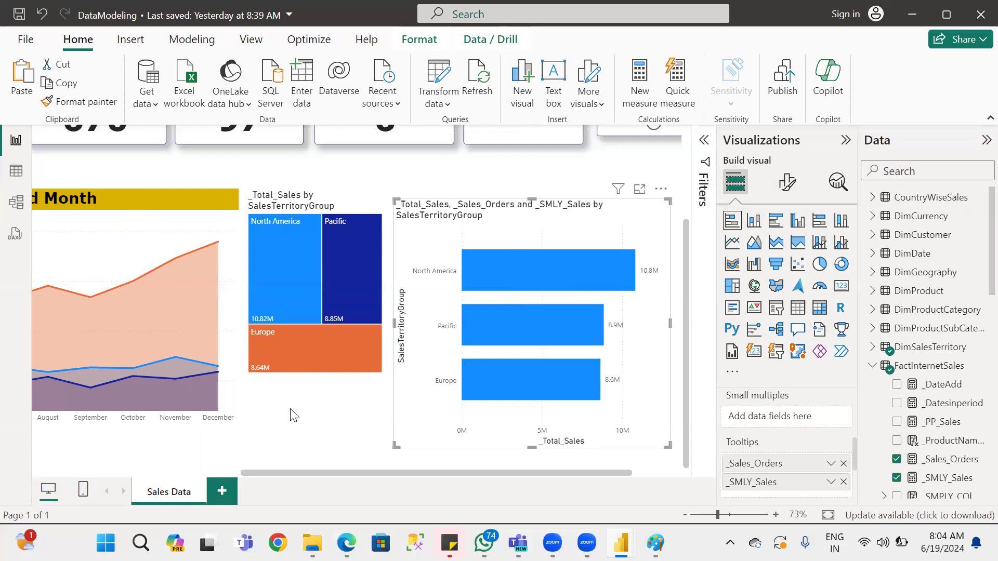
# Duplicate the Sales Data page and delete the area chart and the treemap from the copy.
pyautogui.rightClick(170, 495)
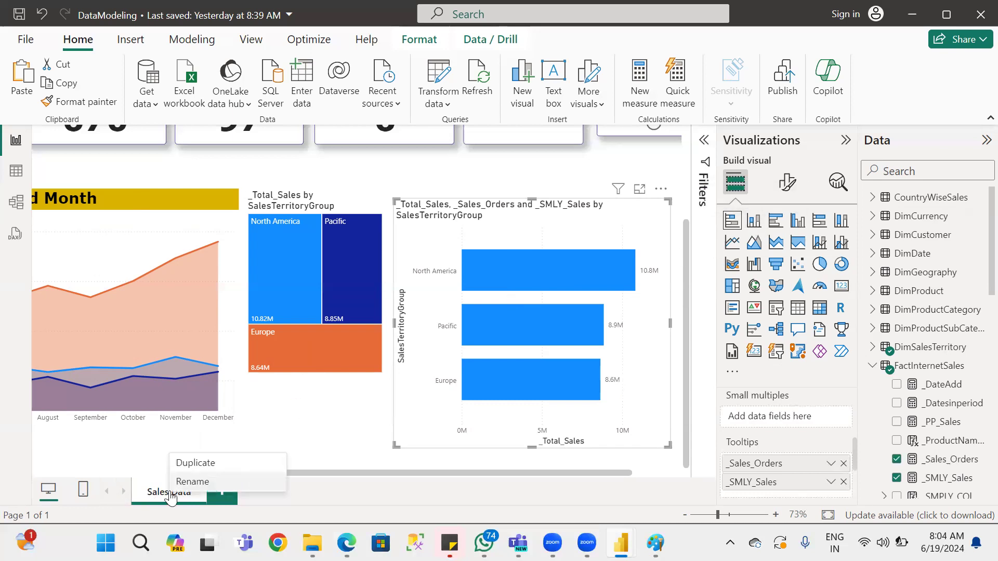
pyautogui.click(190, 464)
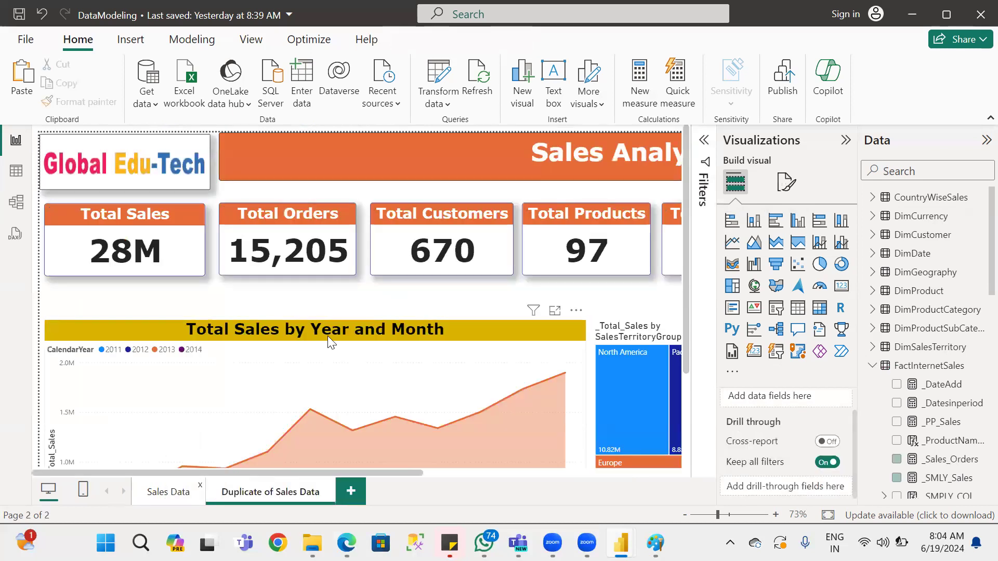
pyautogui.scroll(-2, 327, 336)
pyautogui.click(320, 271)
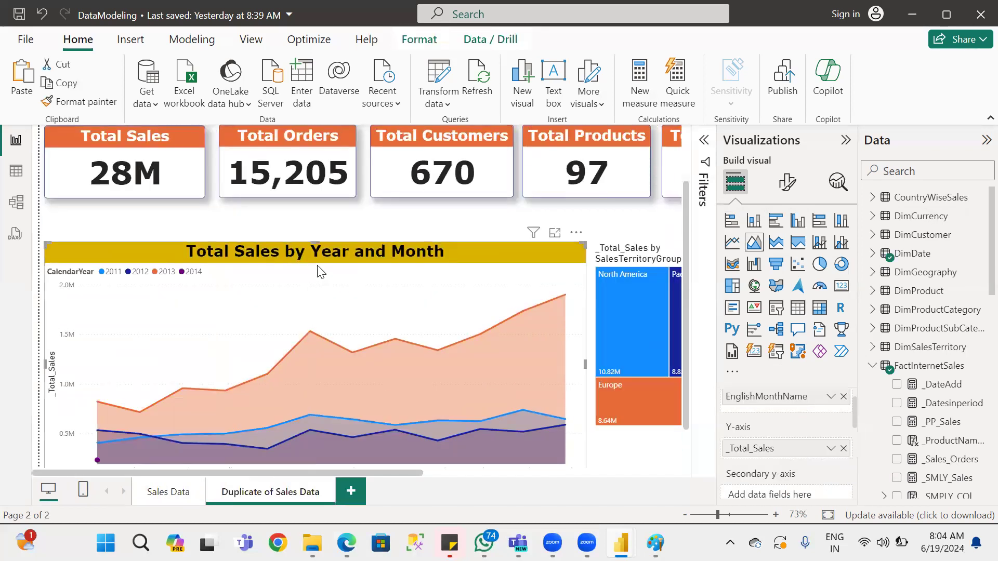
pyautogui.press('Delete')
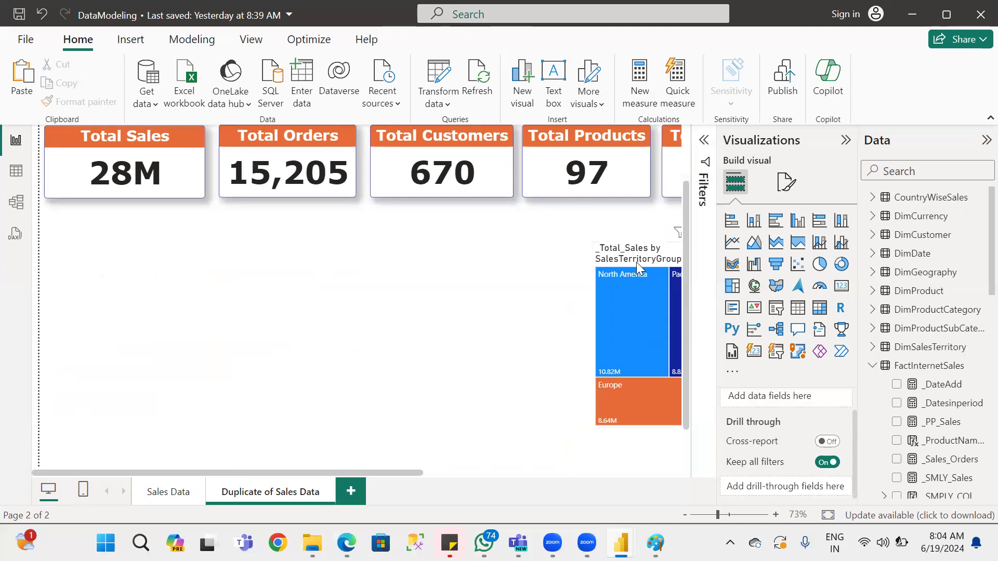
pyautogui.click(634, 262)
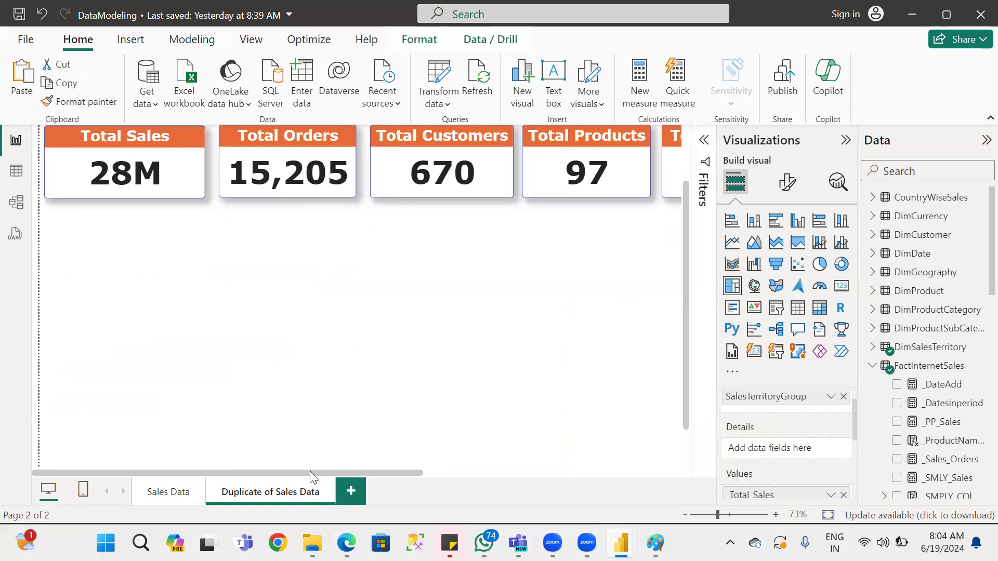
pyautogui.moveTo(310, 471); pyautogui.dragTo(568, 471)
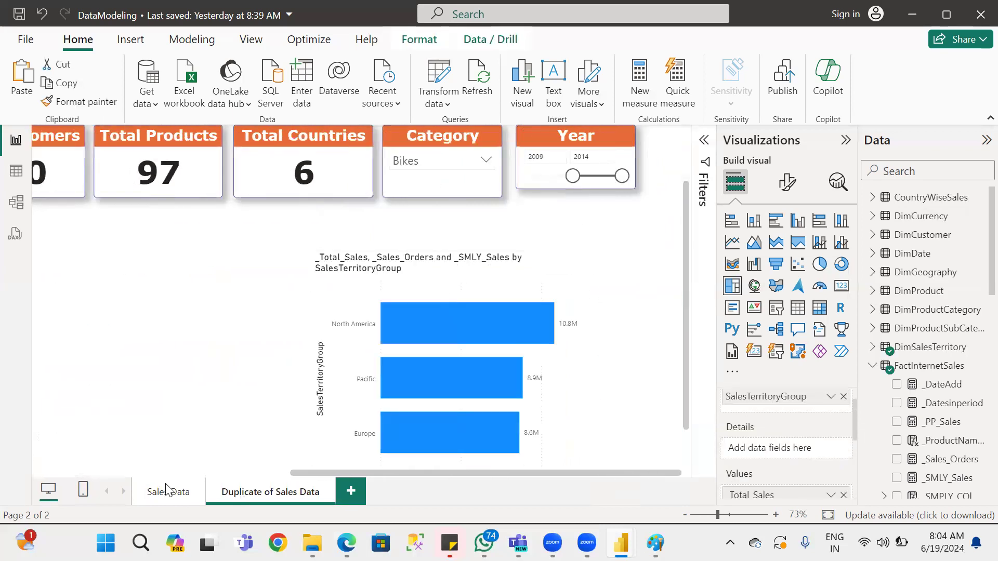
# Rename the duplicated page as Stacked Column Chart.
pyautogui.doubleClick(235, 491)
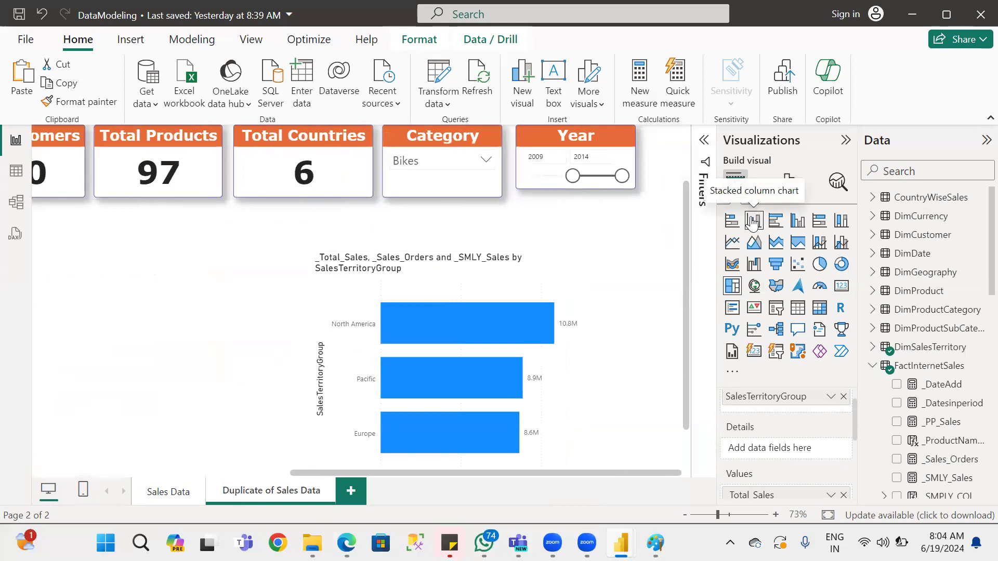
pyautogui.click(263, 497)
pyautogui.hotkey('ctrl', 'a')
pyautogui.write('C')
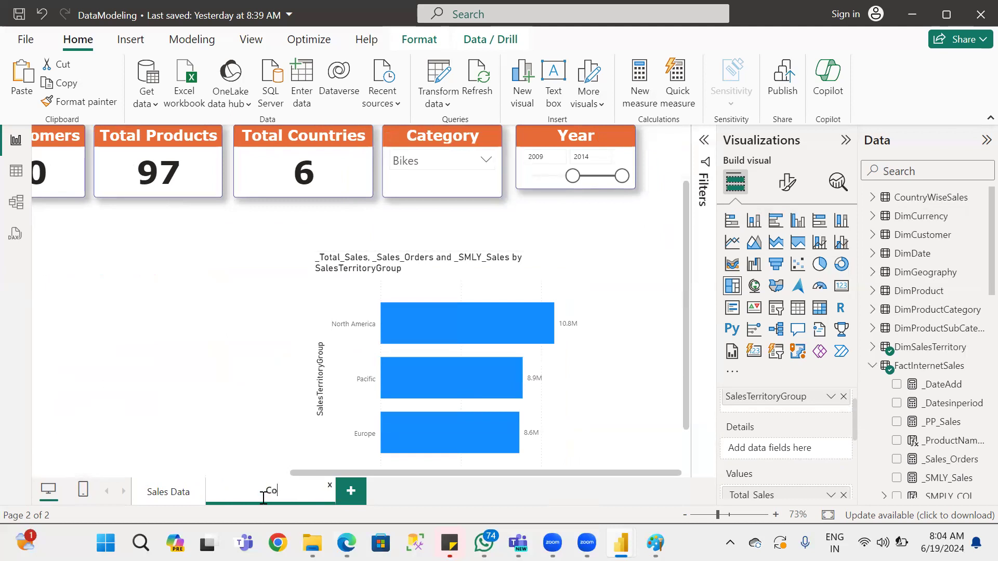
pyautogui.press('BackSpace')
pyautogui.write('Stacked Column Chart')
pyautogui.press('Return')
# Convert the bar chart into a stacked column chart, repositioned and widened within the freed canvas space.
pyautogui.moveTo(565, 278); pyautogui.dragTo(361, 243)
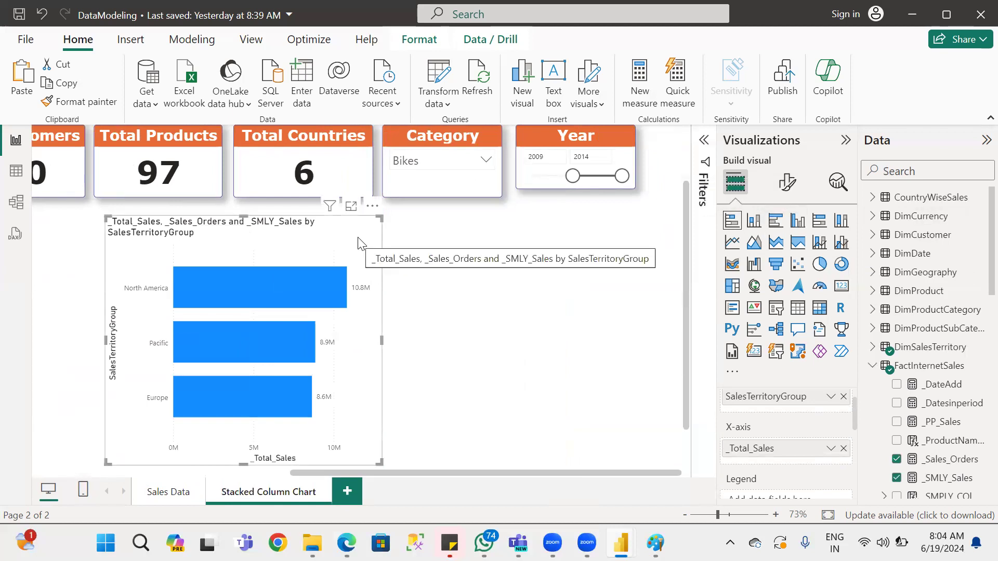
pyautogui.click(754, 221)
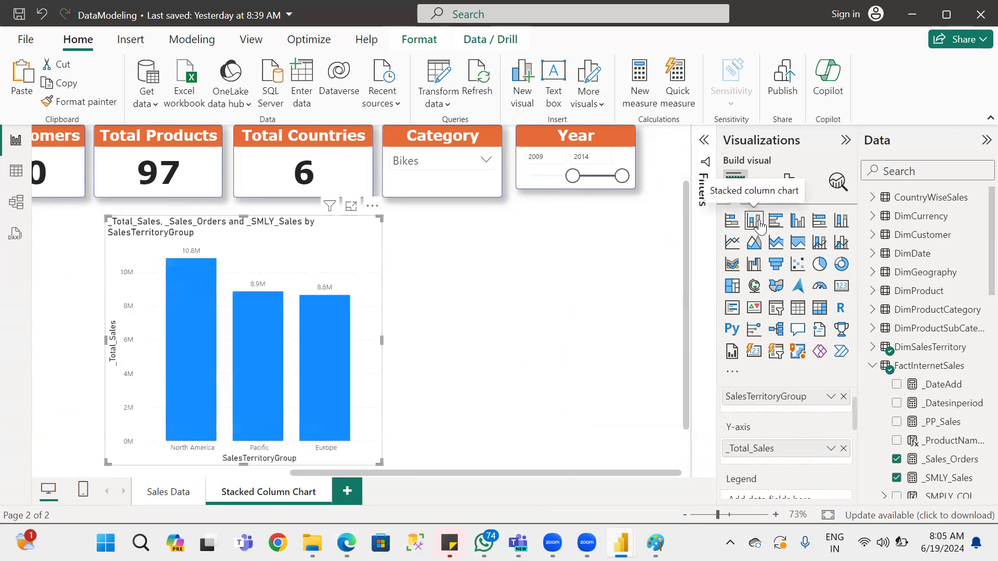
pyautogui.moveTo(381, 339); pyautogui.dragTo(558, 340)
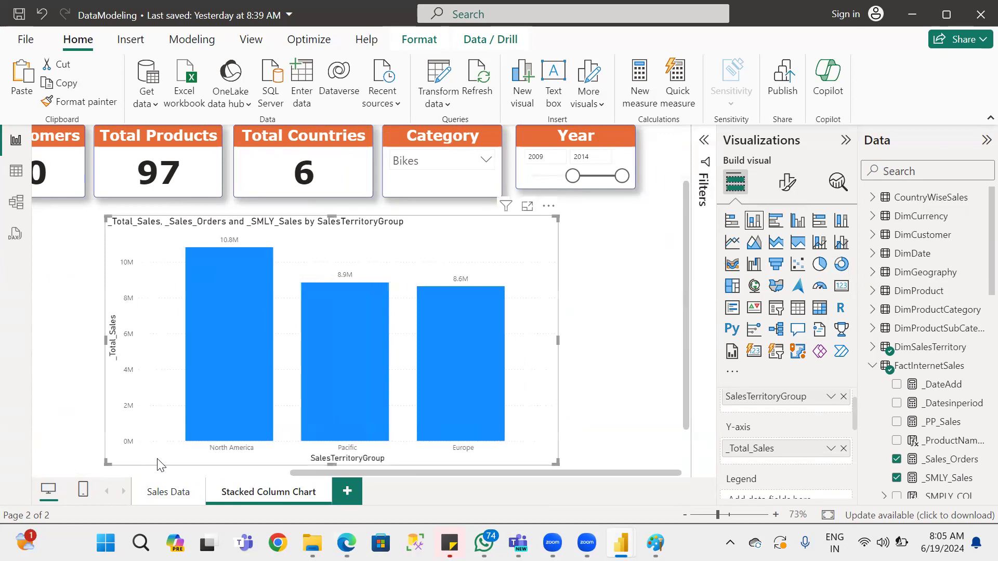
# Compare the bar chart on the Sales Data page with the column chart on the Stacked Column Chart page.
pyautogui.scroll(1, 808, 437)
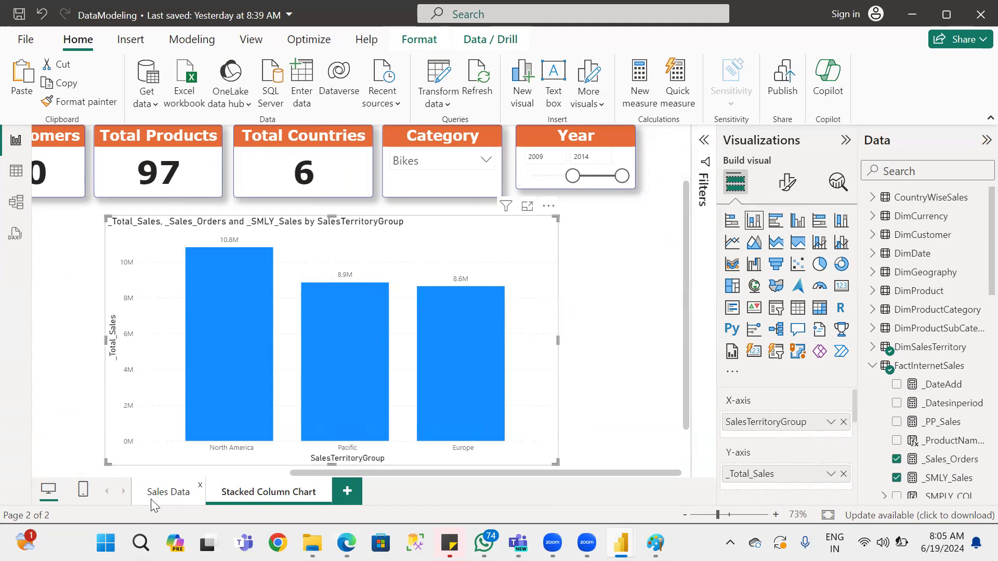
pyautogui.click(167, 492)
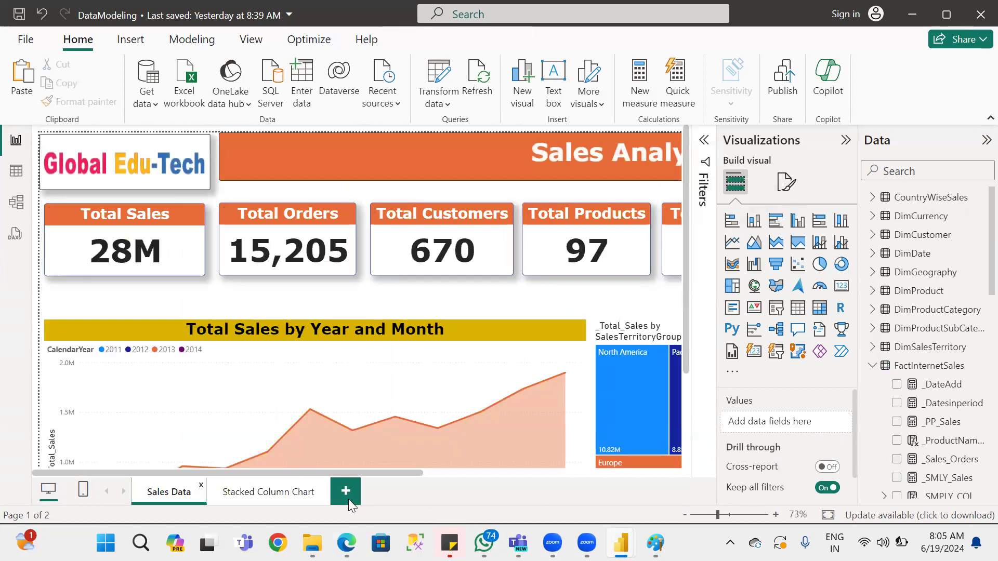
pyautogui.click(522, 473)
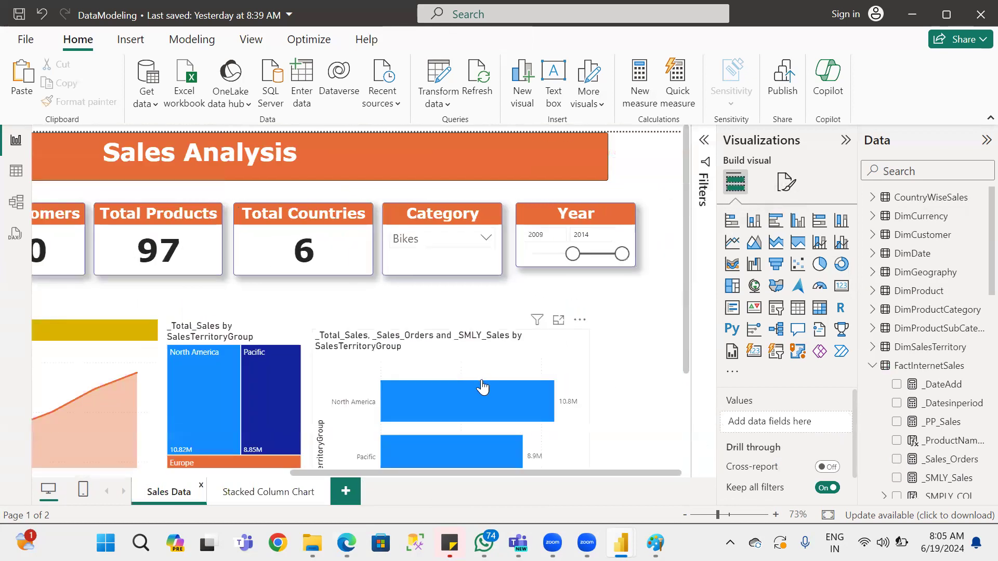
pyautogui.scroll(-3, 481, 390)
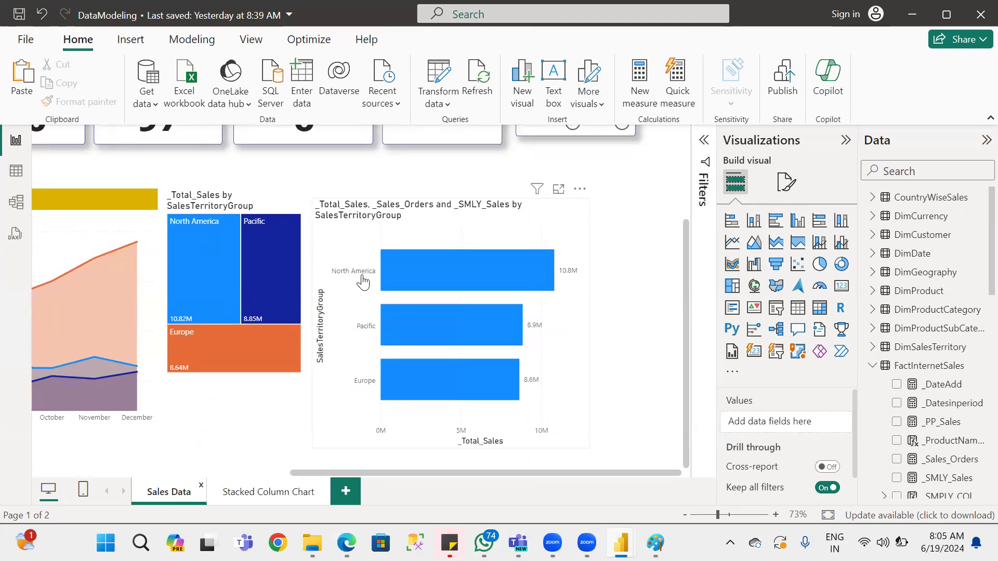
pyautogui.click(255, 493)
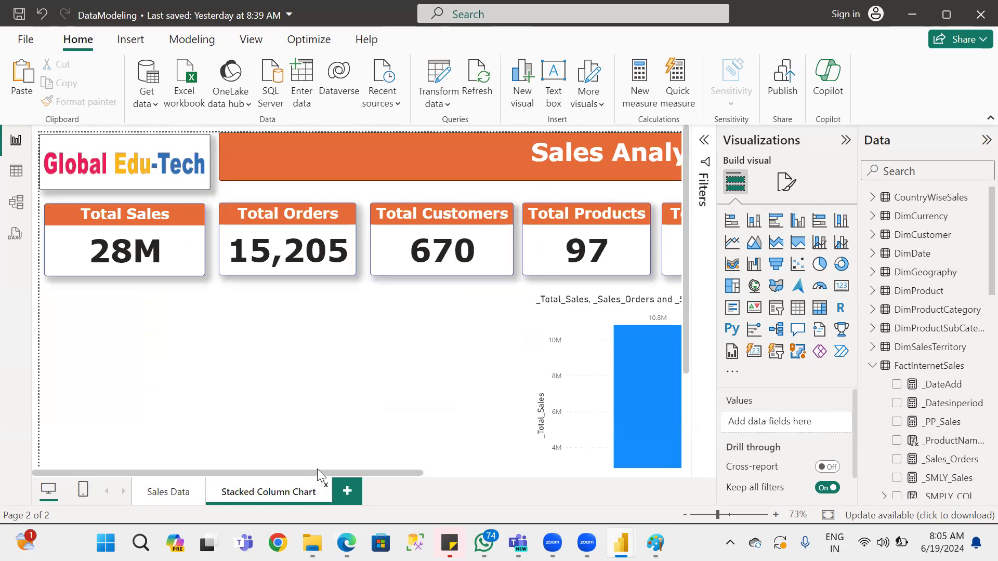
pyautogui.moveTo(319, 472); pyautogui.dragTo(600, 483)
pyautogui.scroll(-3, 605, 362)
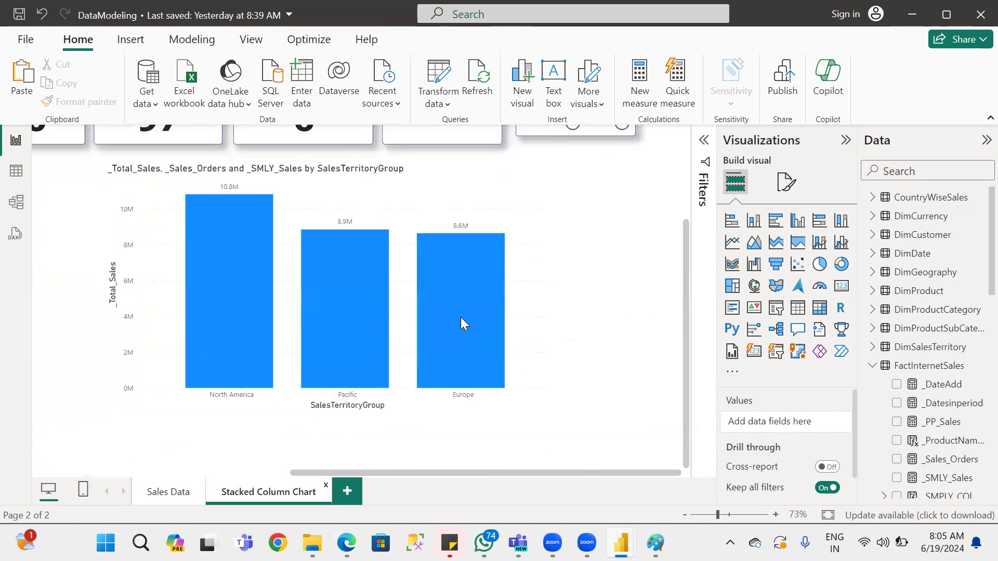
pyautogui.scroll(2, 464, 268)
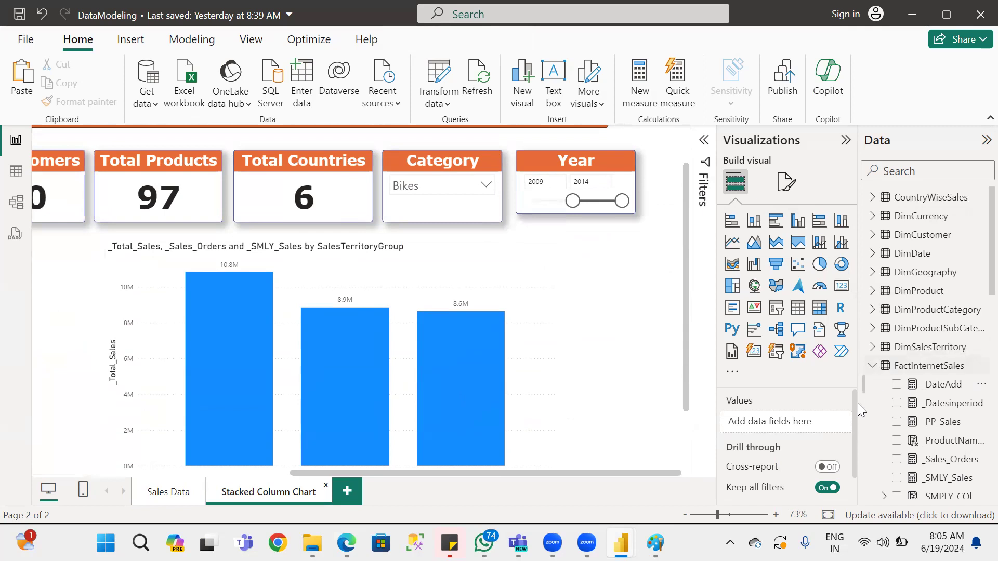
pyautogui.scroll(-1, 841, 424)
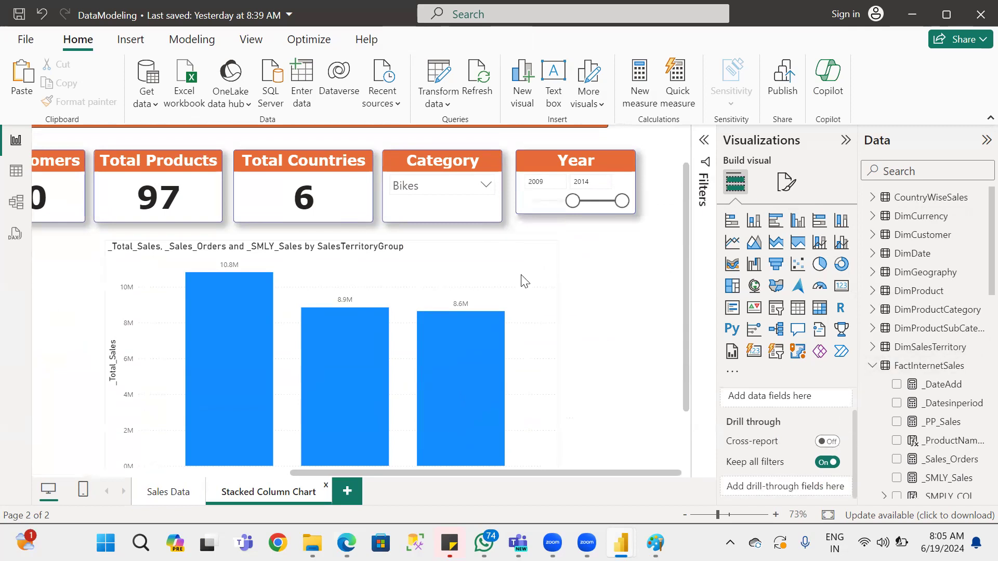
# Add the City field from the DimGeography table as the legend of the stacked column chart.
pyautogui.click(543, 268)
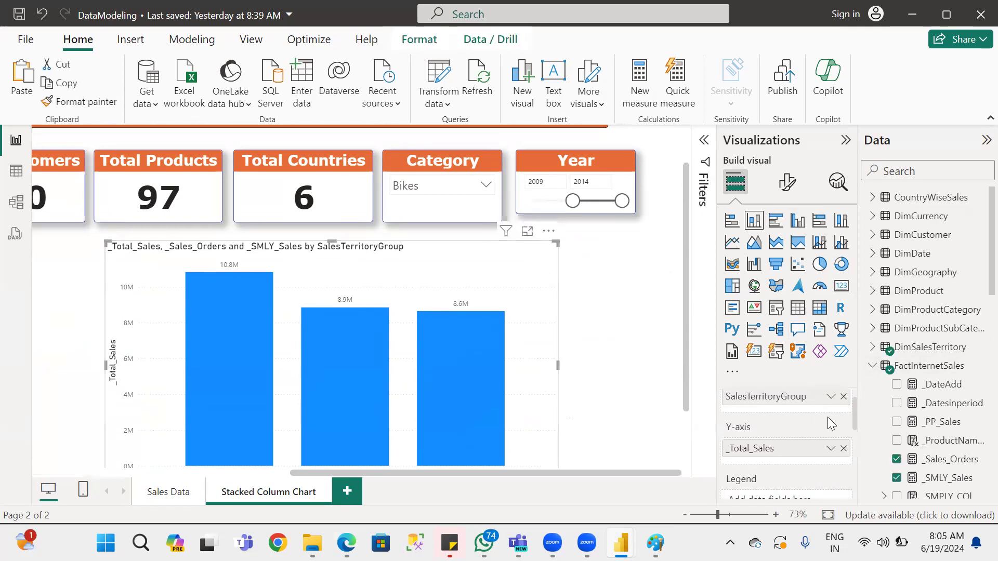
pyautogui.scroll(1, 833, 424)
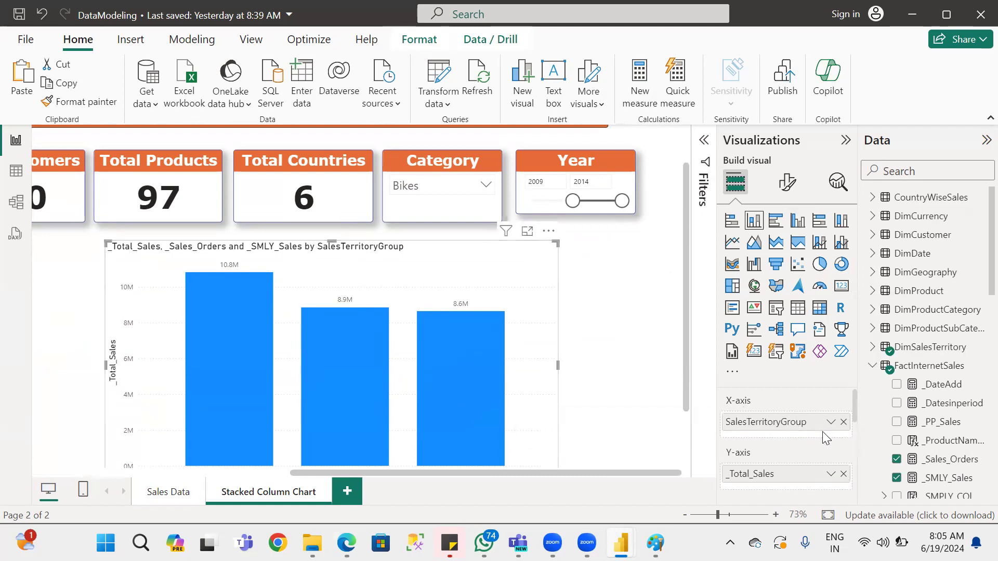
pyautogui.moveTo(855, 408); pyautogui.dragTo(855, 429)
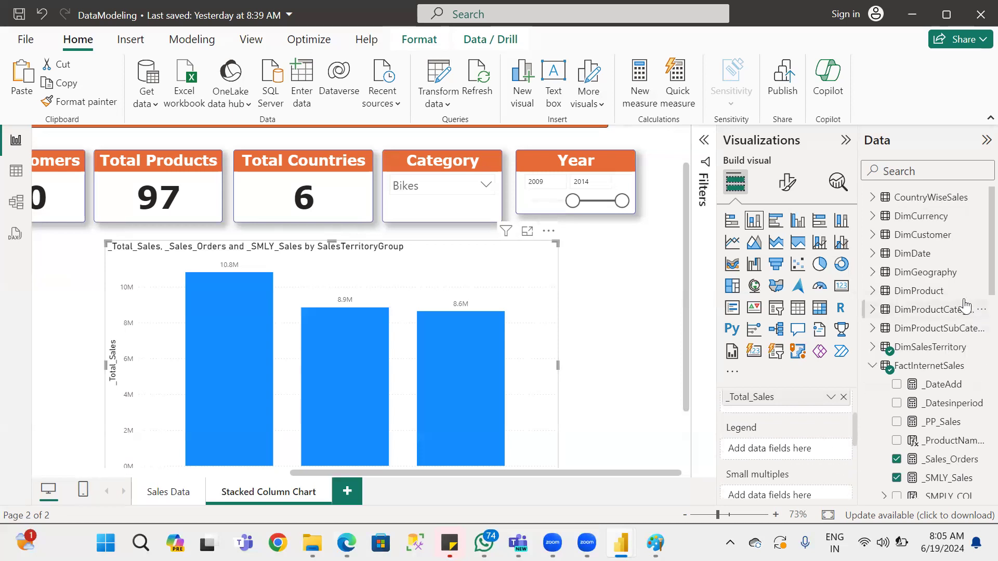
pyautogui.click(872, 273)
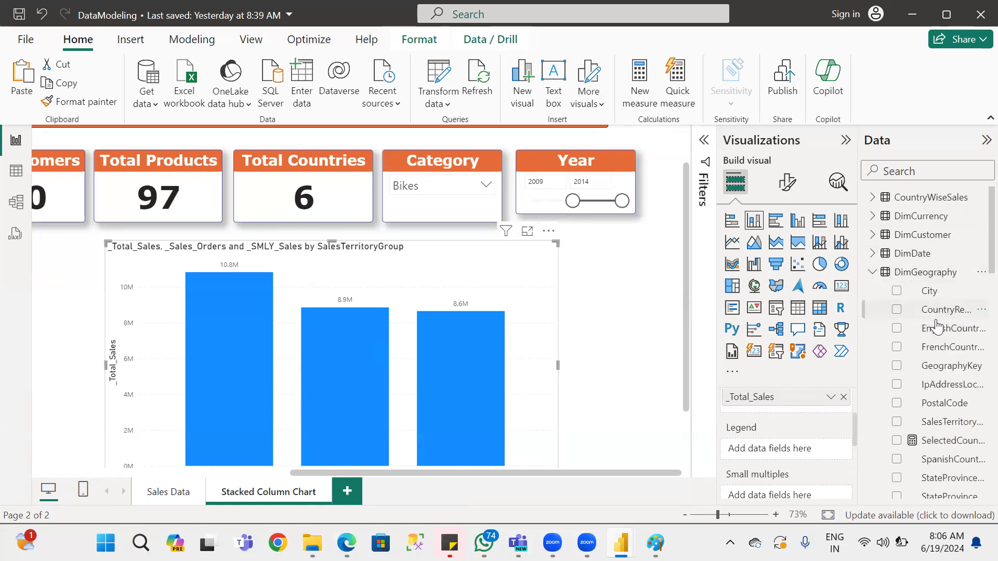
pyautogui.moveTo(926, 292); pyautogui.dragTo(773, 448)
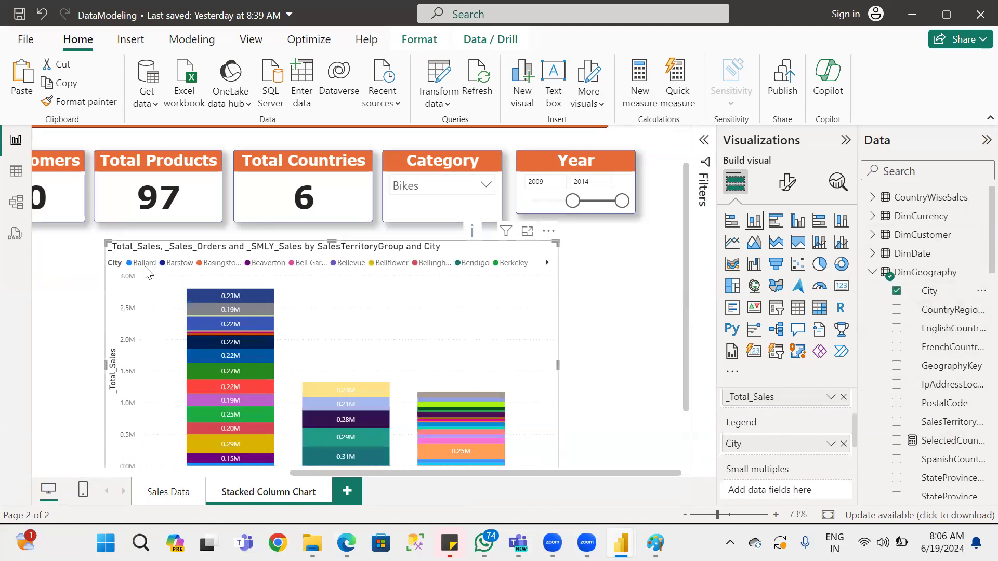
# Show the chart's filters and inspect individual city segments in the North America column by highlighting two of them, clearing the highlight at the end.
pyautogui.scroll(-2, 296, 368)
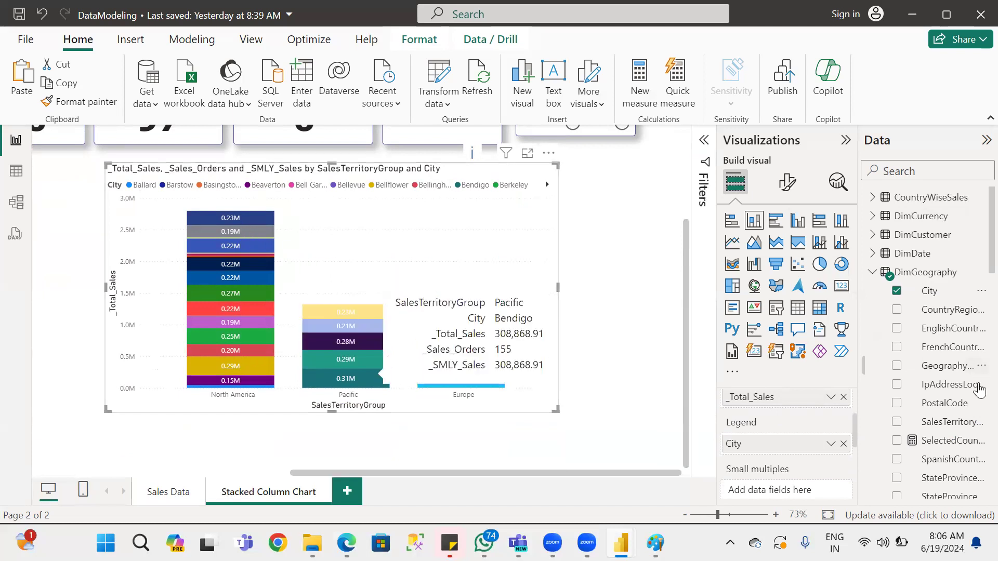
pyautogui.click(219, 234)
pyautogui.click(219, 234)
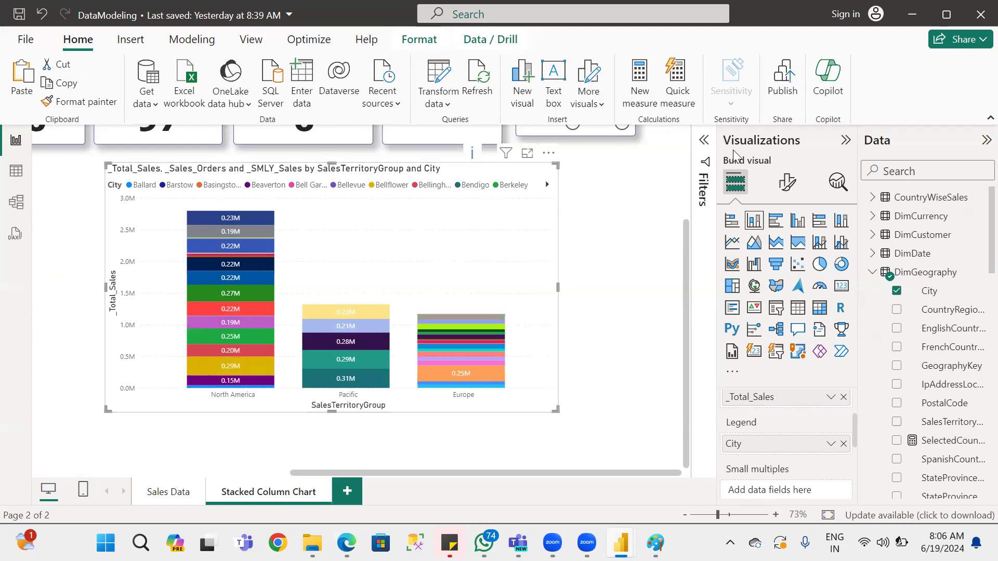
pyautogui.click(705, 142)
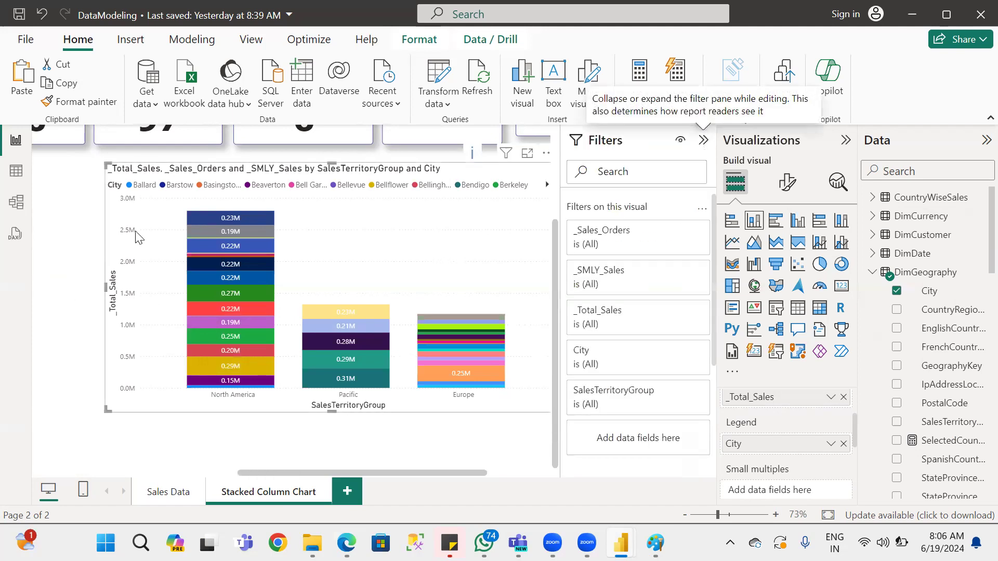
pyautogui.moveTo(265, 217)
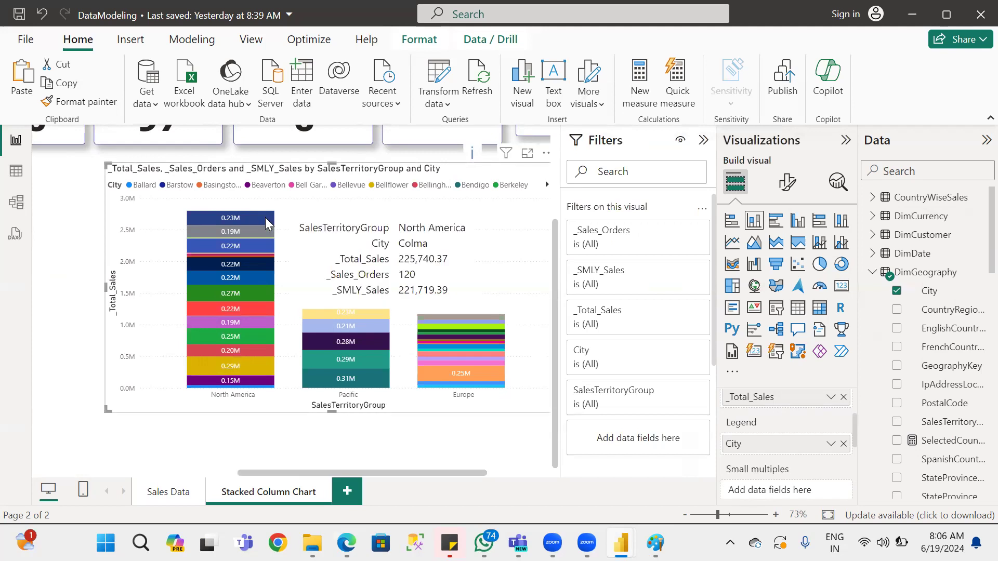
pyautogui.click(265, 217)
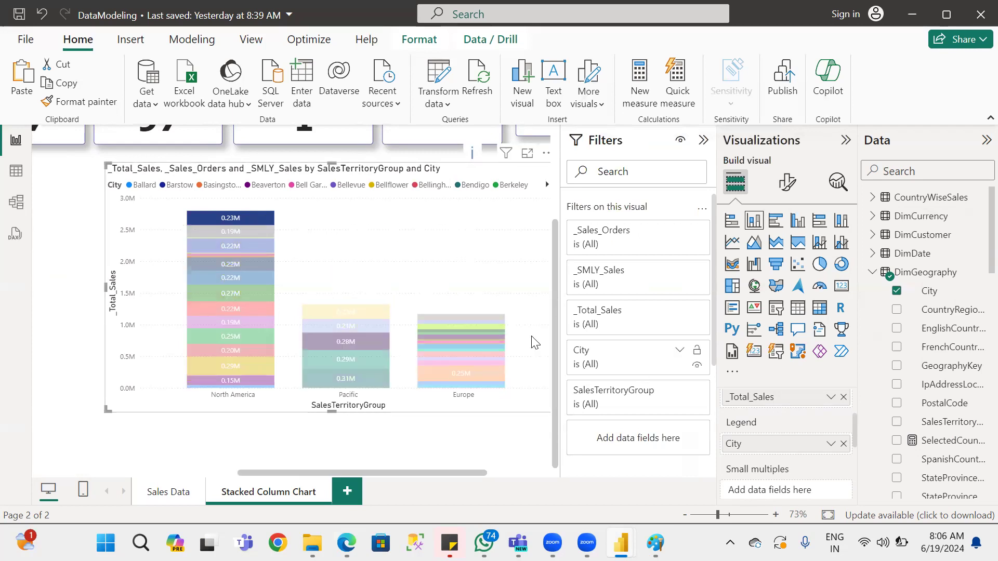
pyautogui.click(265, 292)
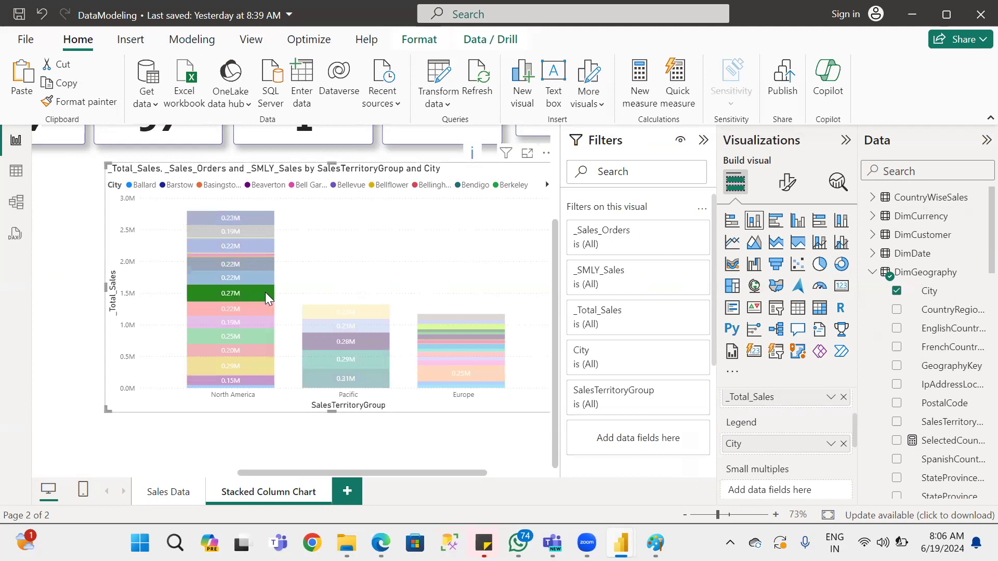
pyautogui.click(265, 292)
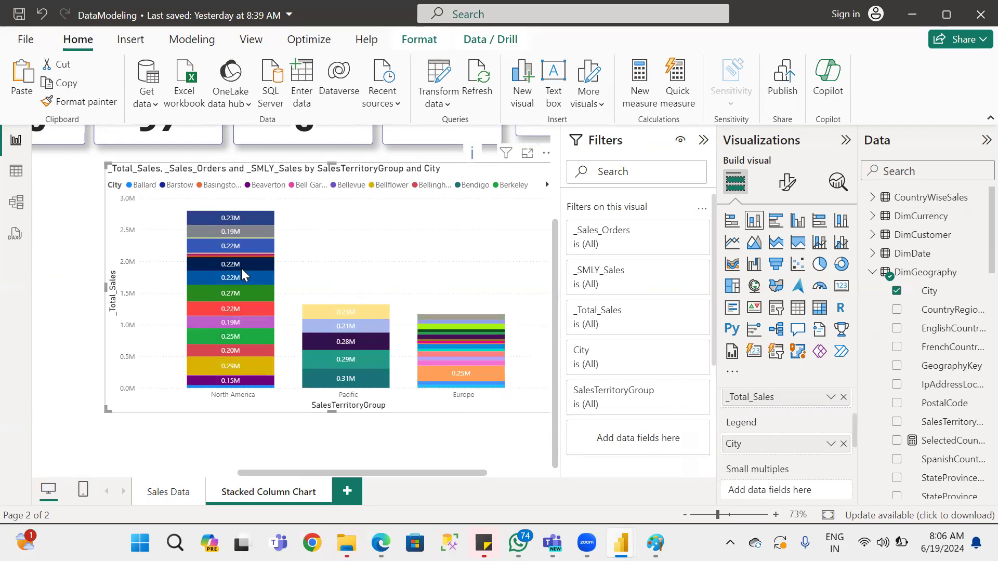
# Expand the chart's City filter and examine its filter types, keeping Basic filtering.
pyautogui.click(680, 352)
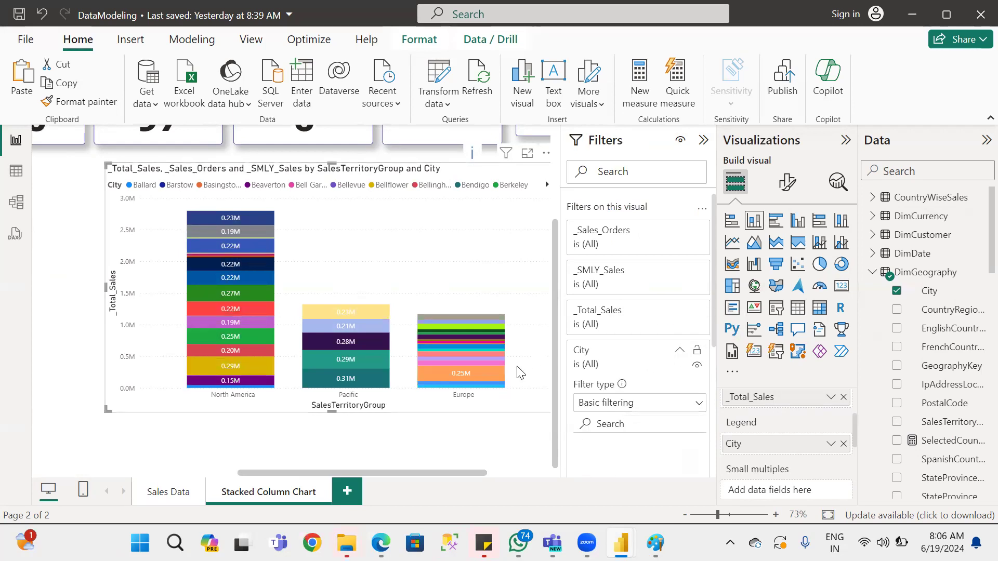
pyautogui.click(646, 408)
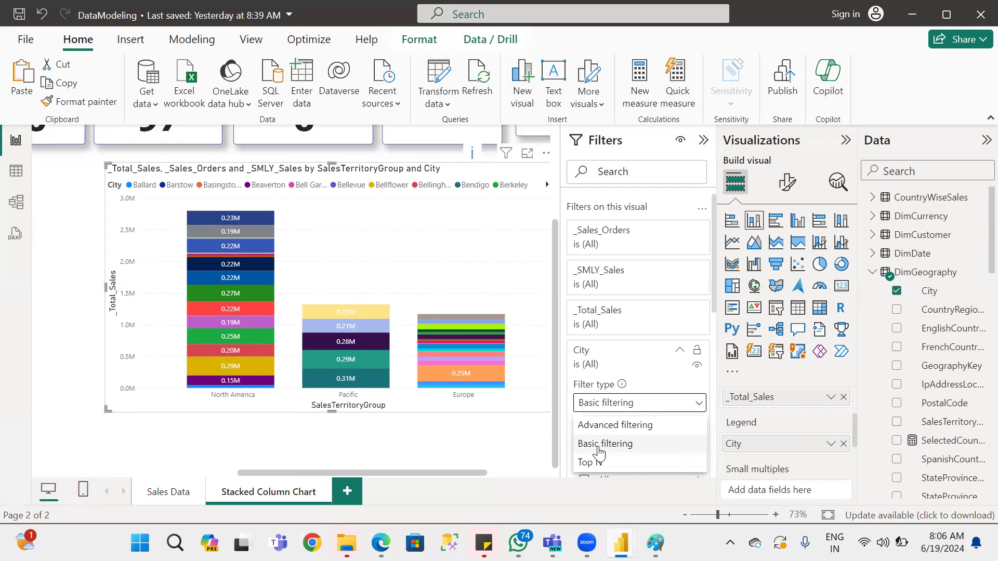
pyautogui.click(649, 404)
pyautogui.scroll(-3, 686, 409)
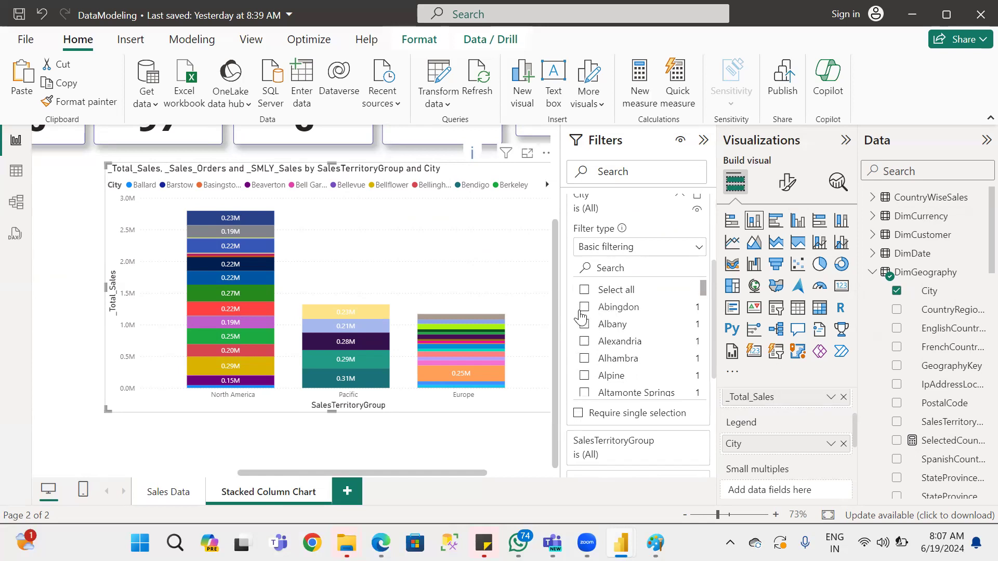
# Try filtering the chart to the cities Abingdon, Albany, Alexandria, Alhambra, Augsburg and Augusta.
pyautogui.click(588, 311)
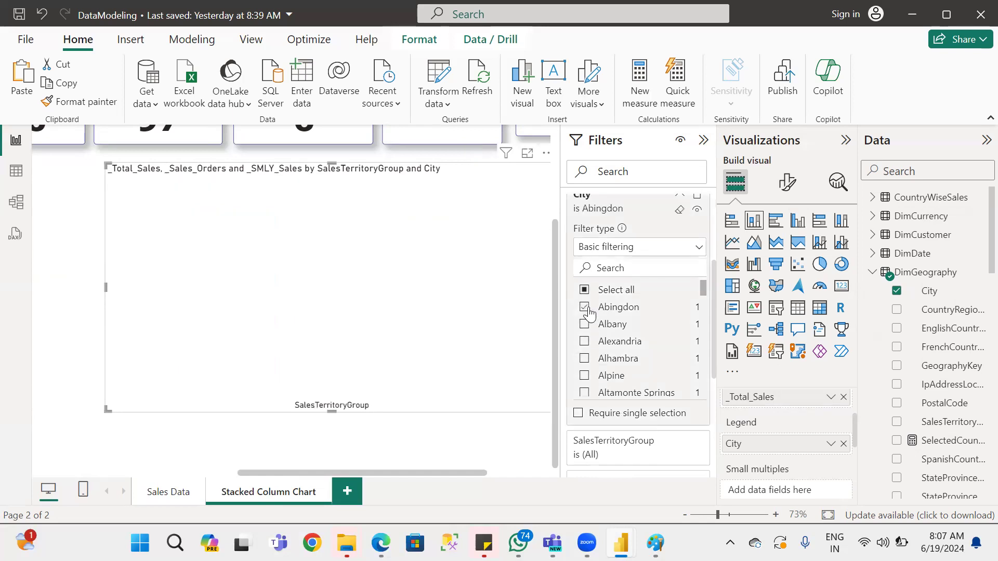
pyautogui.click(585, 325)
pyautogui.click(586, 343)
pyautogui.click(585, 359)
pyautogui.click(585, 376)
pyautogui.scroll(-5, 585, 332)
pyautogui.click(585, 324)
pyautogui.click(584, 341)
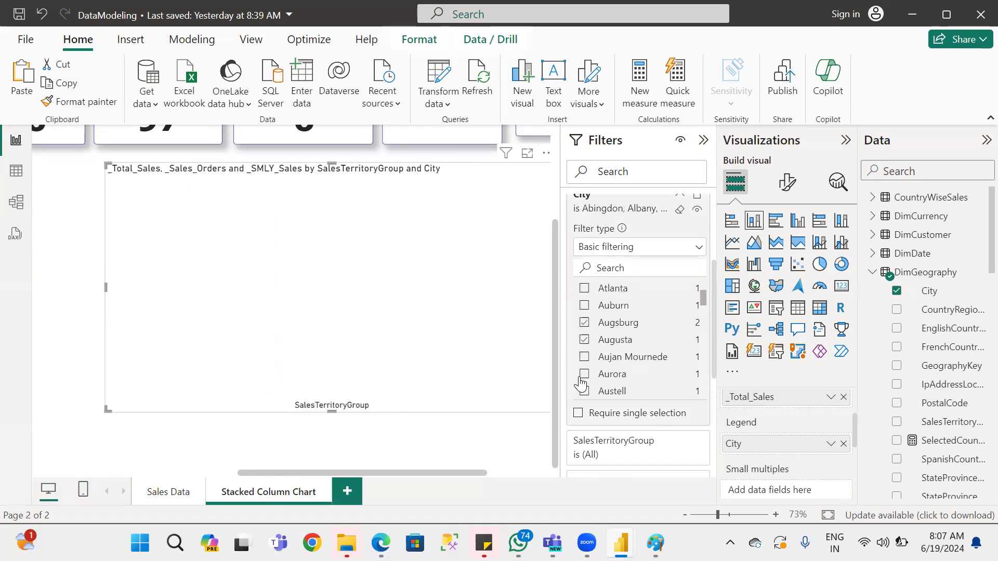
# Clear all selected cities from the City filter, and restrict the chart to Ballard by searching for "ball".
pyautogui.scroll(5, 607, 325)
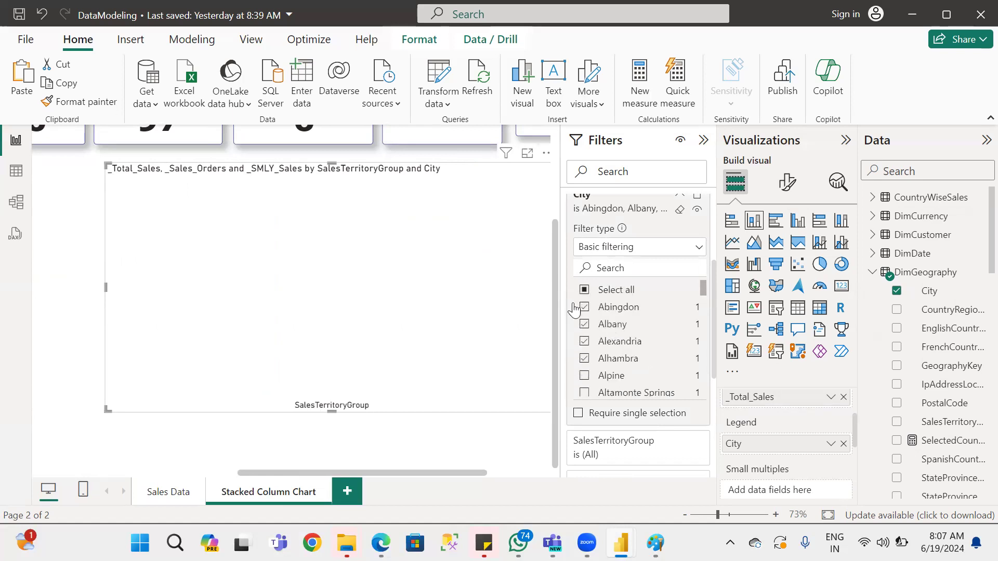
pyautogui.click(584, 292)
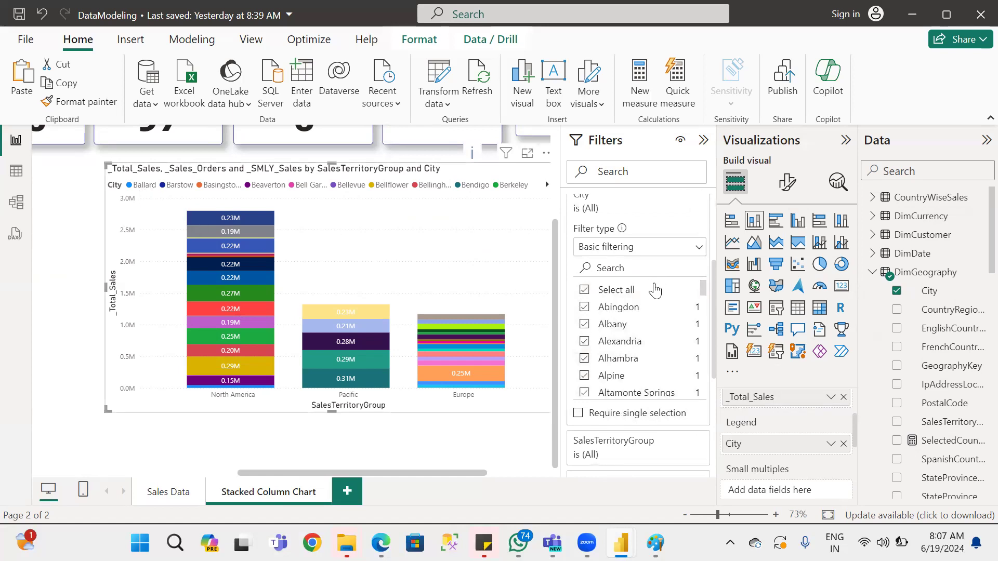
pyautogui.click(585, 290)
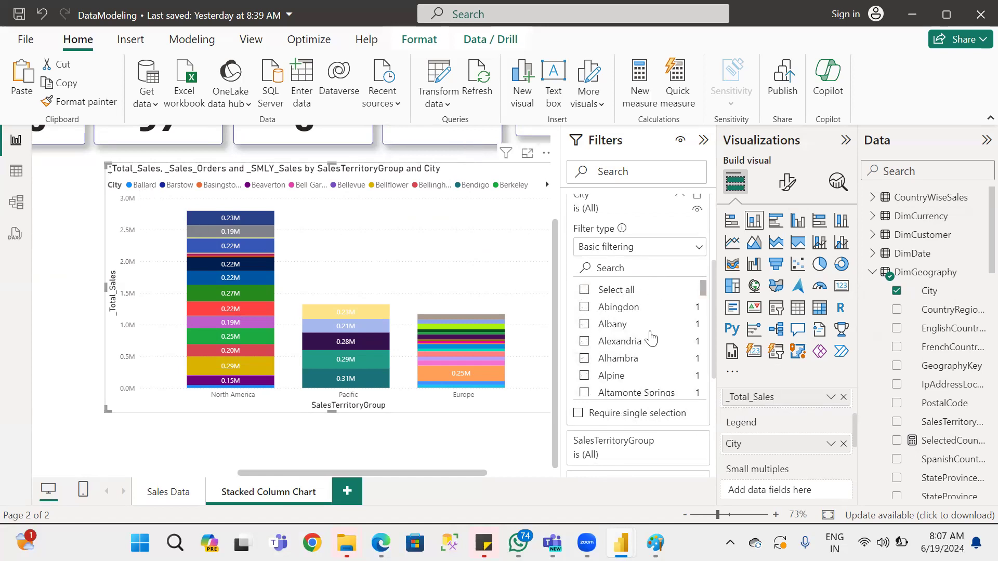
pyautogui.scroll(-4, 659, 345)
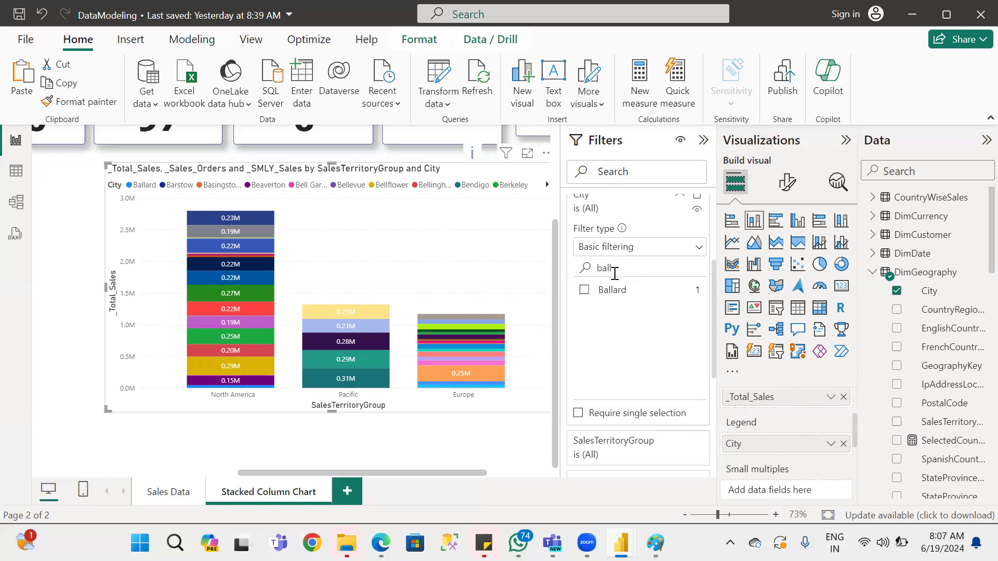
pyautogui.click(615, 294)
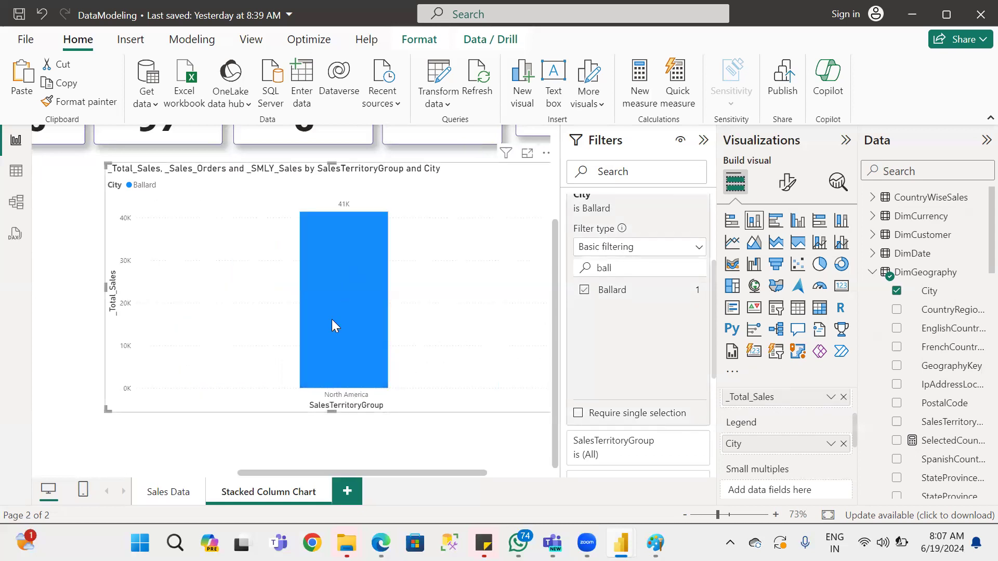
# Switch the City filter to Advanced filtering and apply the condition contains "a".
pyautogui.scroll(2, 641, 302)
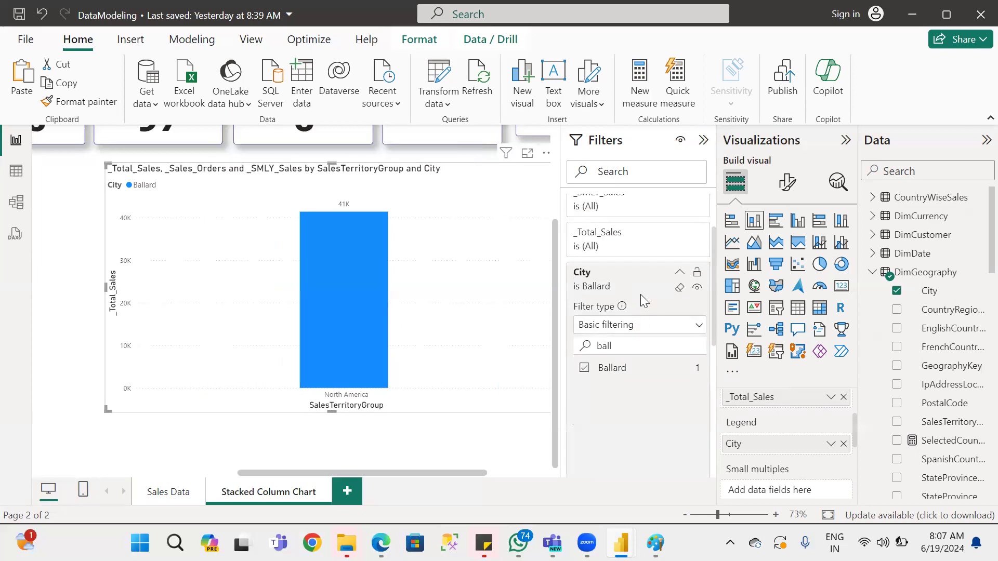
pyautogui.click(629, 330)
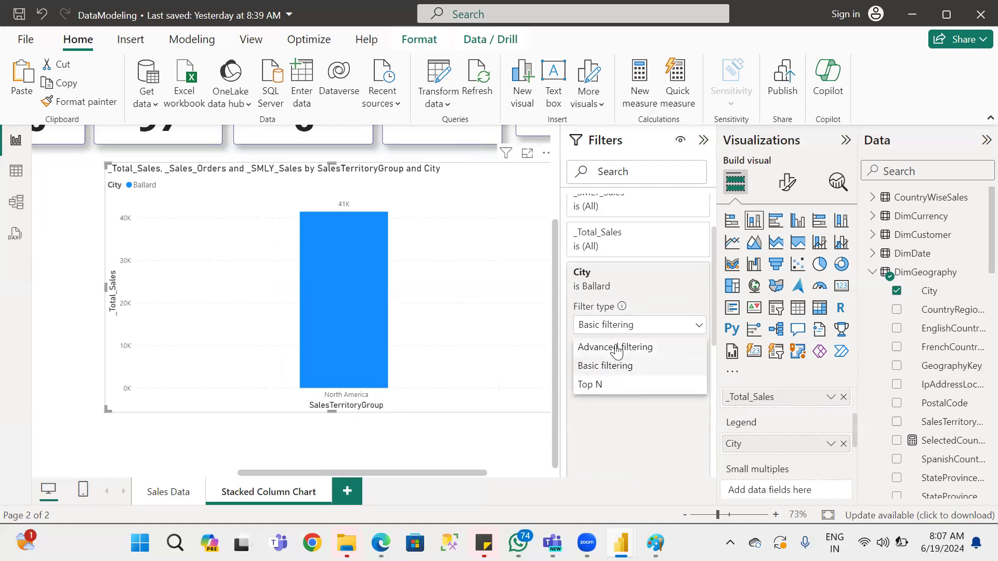
pyautogui.click(617, 348)
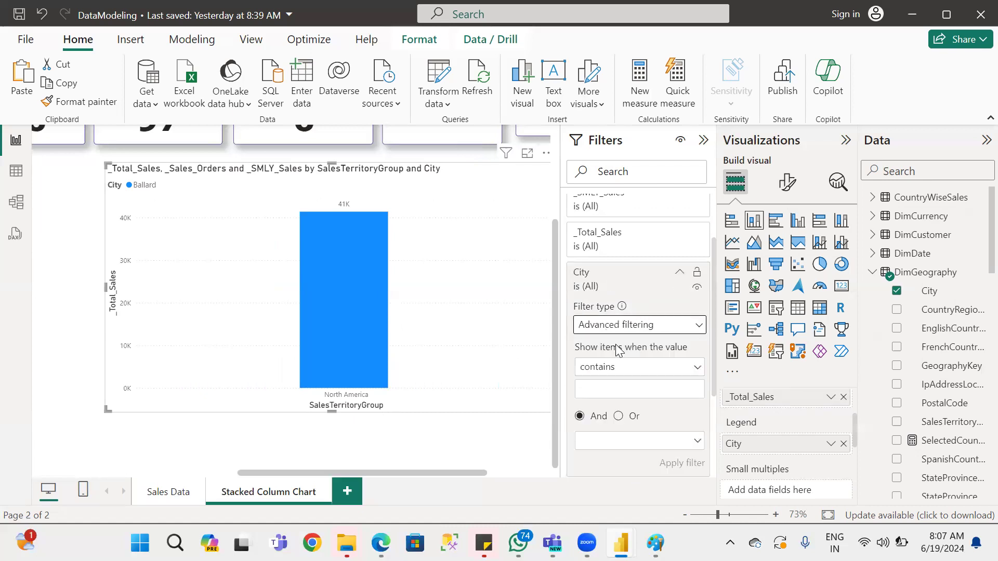
pyautogui.click(669, 375)
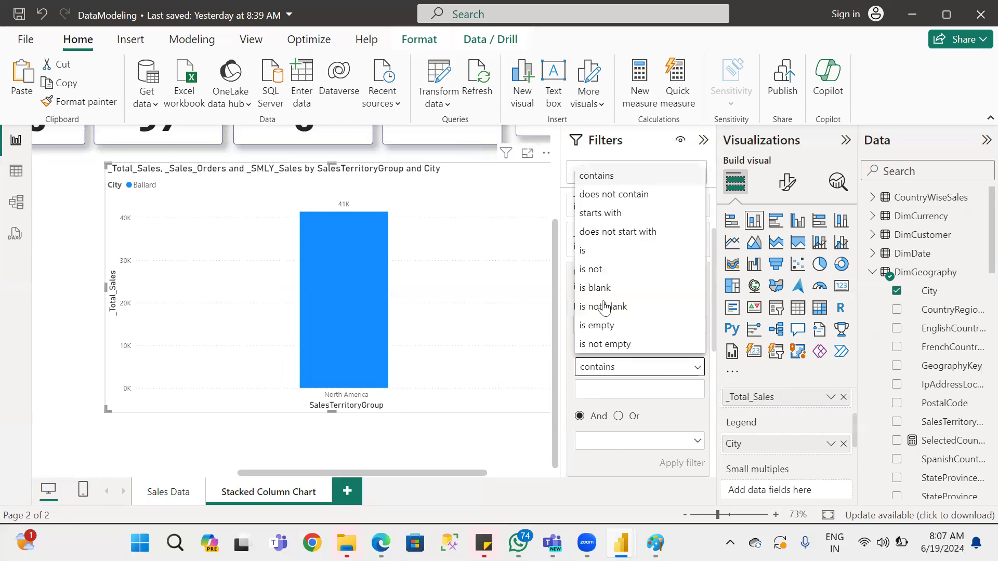
pyautogui.click(618, 393)
pyautogui.write('a')
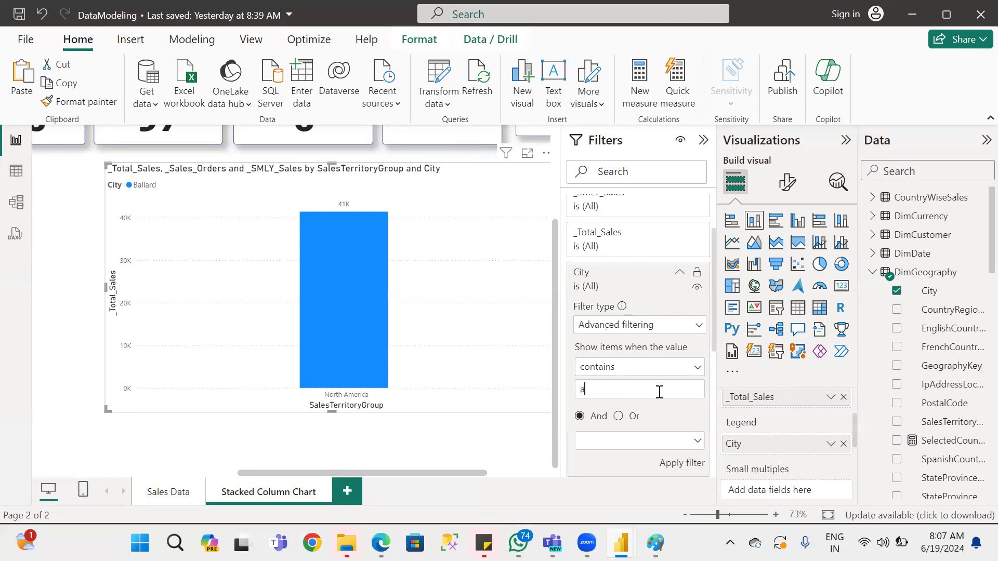
pyautogui.click(680, 463)
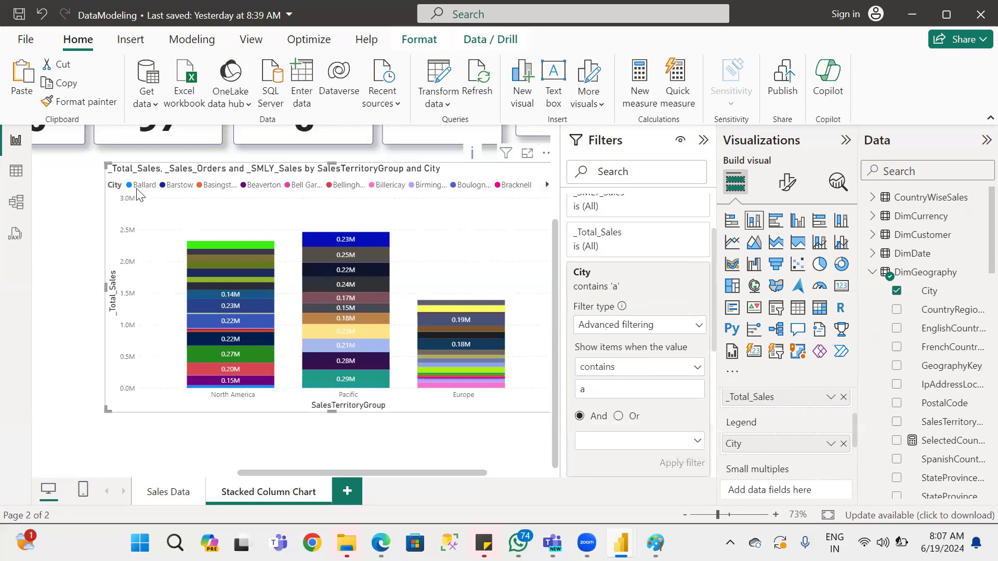
# Apply a starts with "b" condition to the City filter, and page through the cities in the chart legend.
pyautogui.click(697, 369)
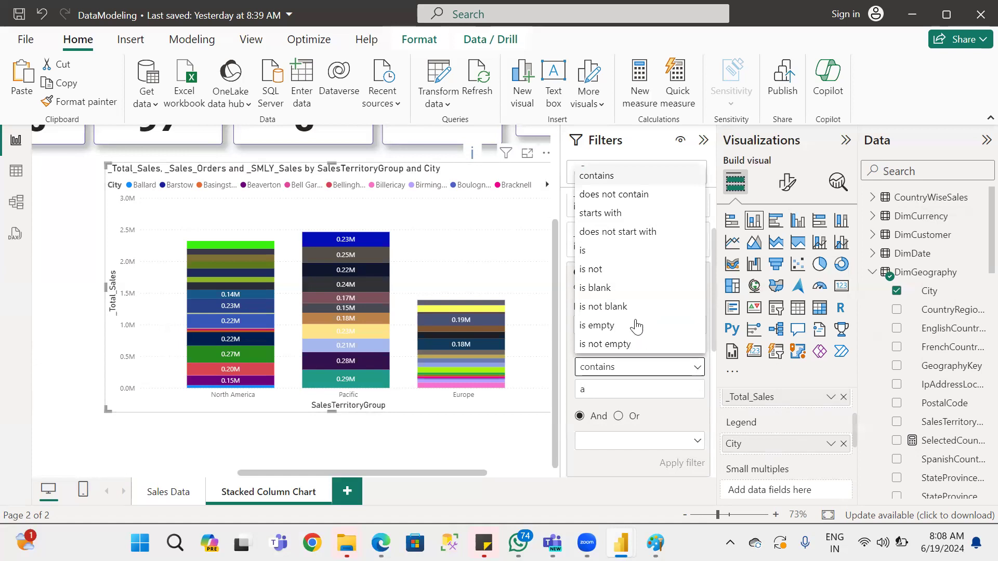
pyautogui.click(607, 214)
pyautogui.click(611, 390)
pyautogui.write('b')
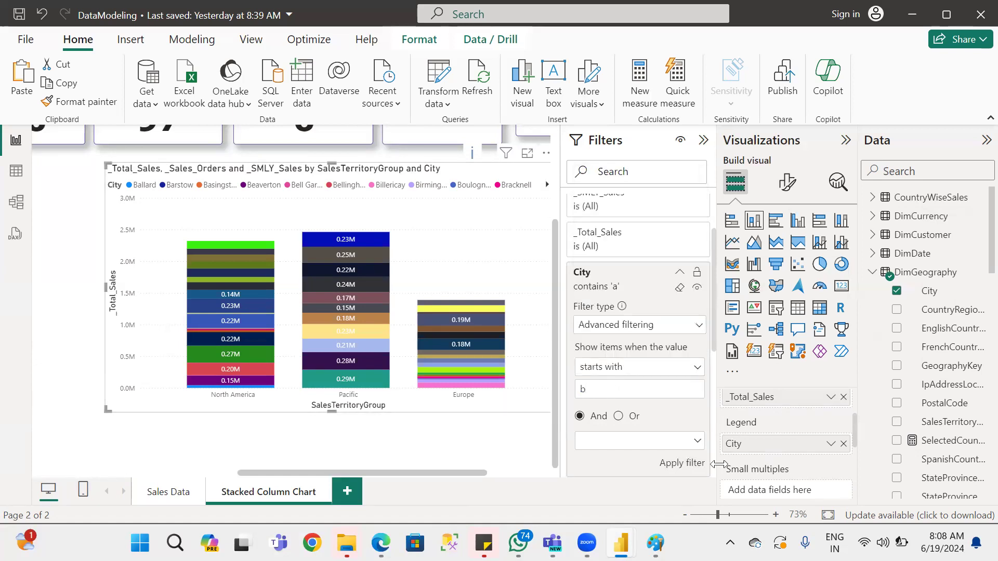
pyautogui.click(684, 466)
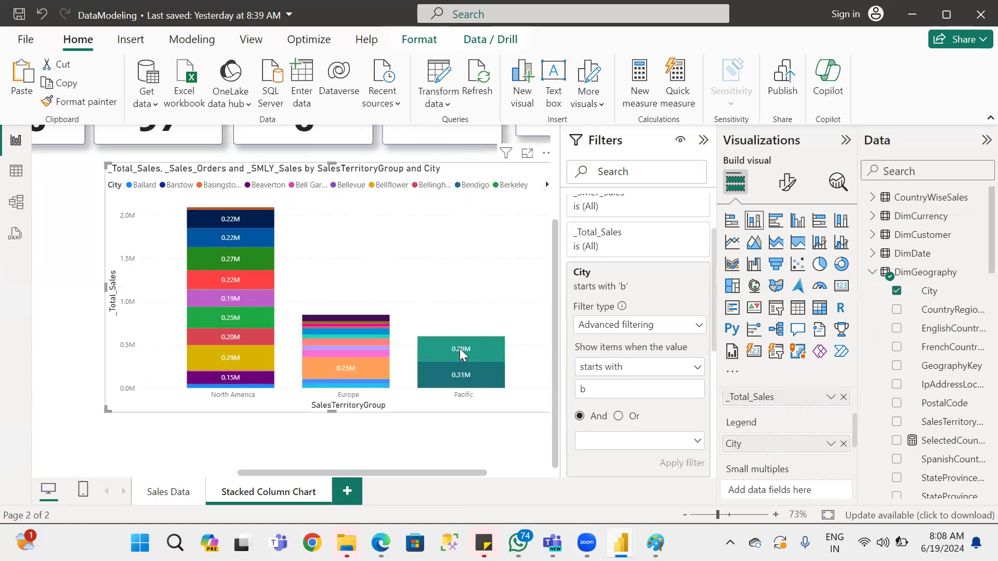
pyautogui.click(546, 185)
pyautogui.click(546, 186)
pyautogui.click(547, 186)
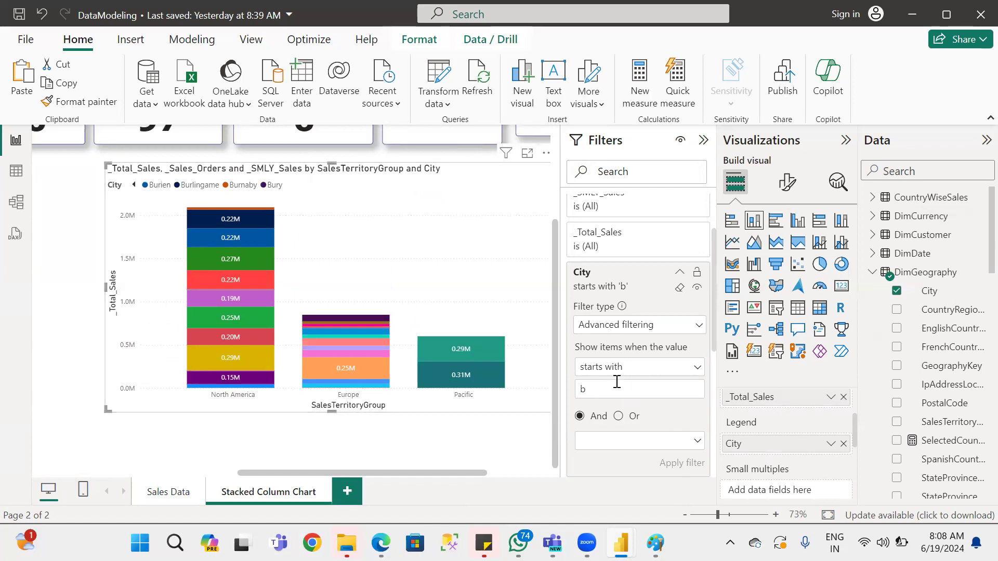
# Narrow the City filter condition to starts with "bur", and broaden it to "bu", applying each change.
pyautogui.write('ur')
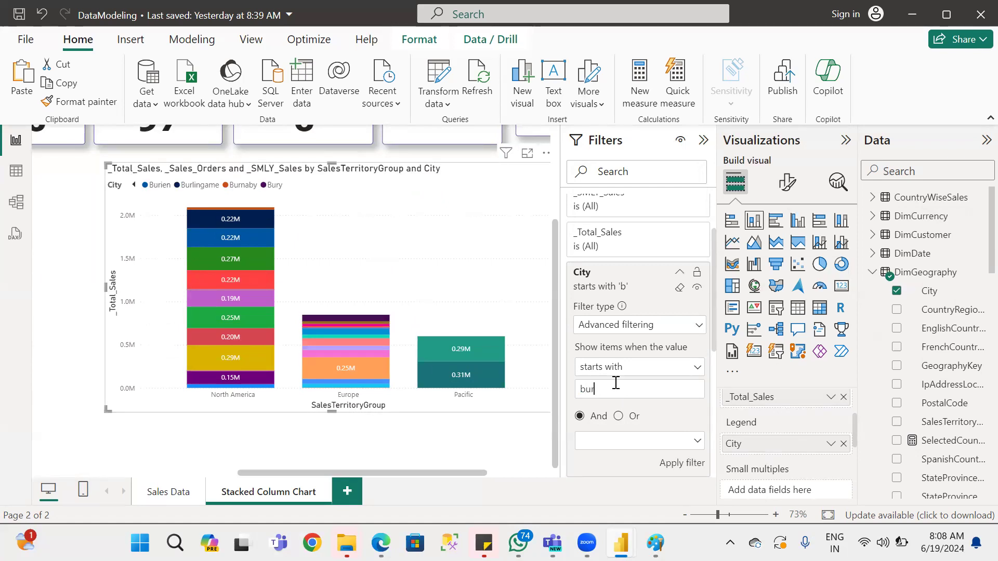
pyautogui.click(676, 463)
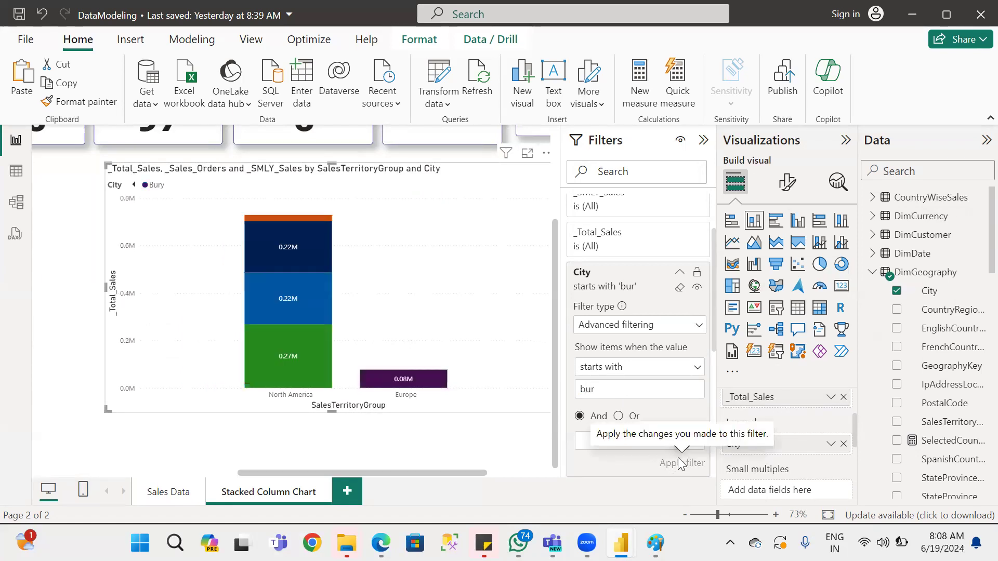
pyautogui.press('BackSpace')
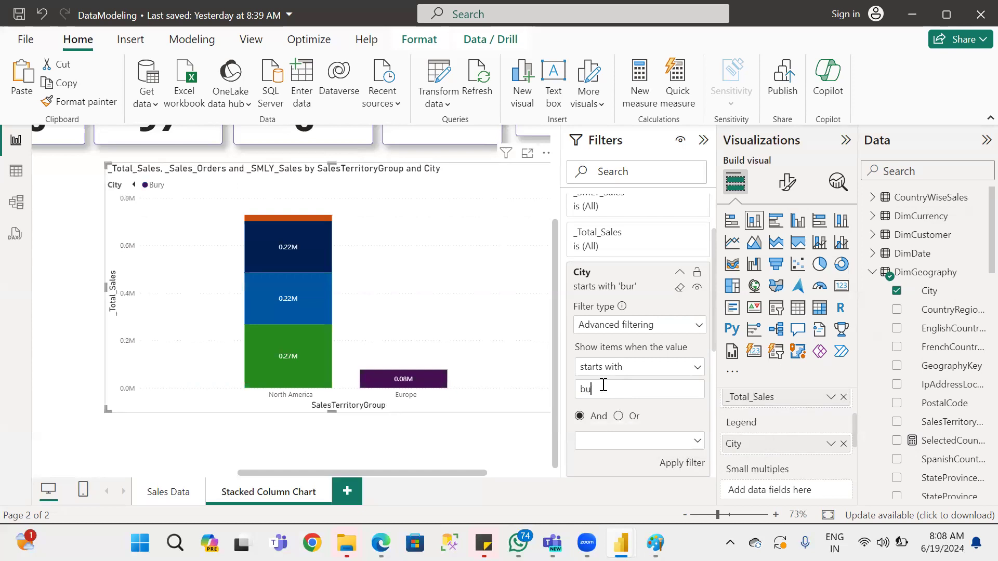
pyautogui.click(689, 467)
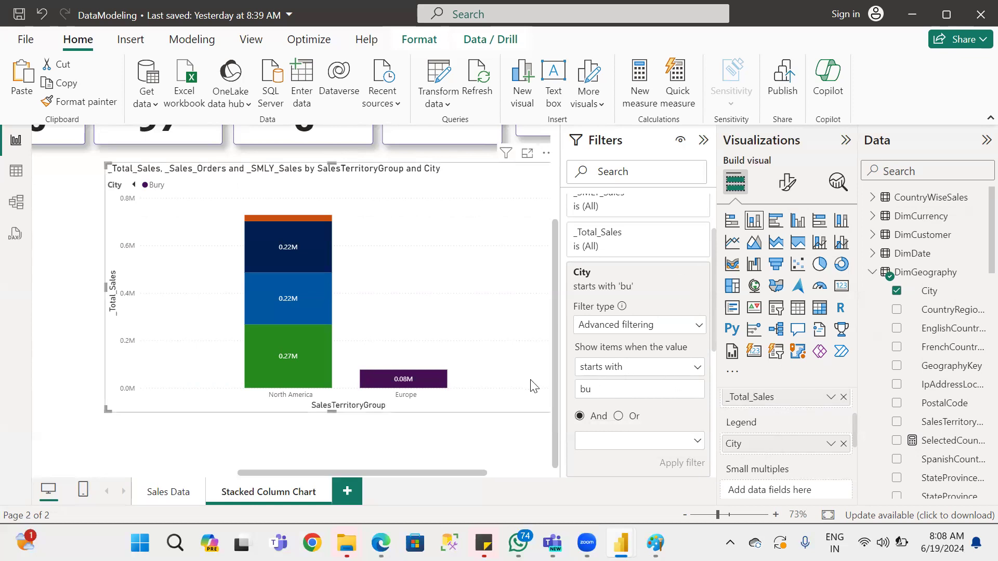
# Page back to the start of the City legend and highlight individual city segments in the North America column, ending on Burbank.
pyautogui.scroll(3, 531, 387)
pyautogui.scroll(-3, 532, 387)
pyautogui.click(134, 185)
pyautogui.click(133, 186)
pyautogui.click(134, 186)
pyautogui.click(300, 297)
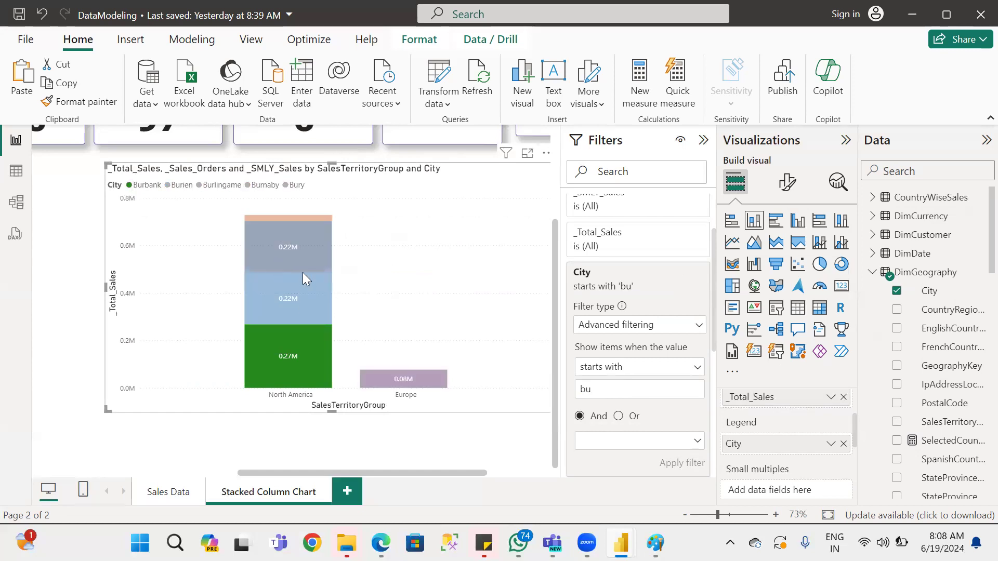
pyautogui.click(303, 364)
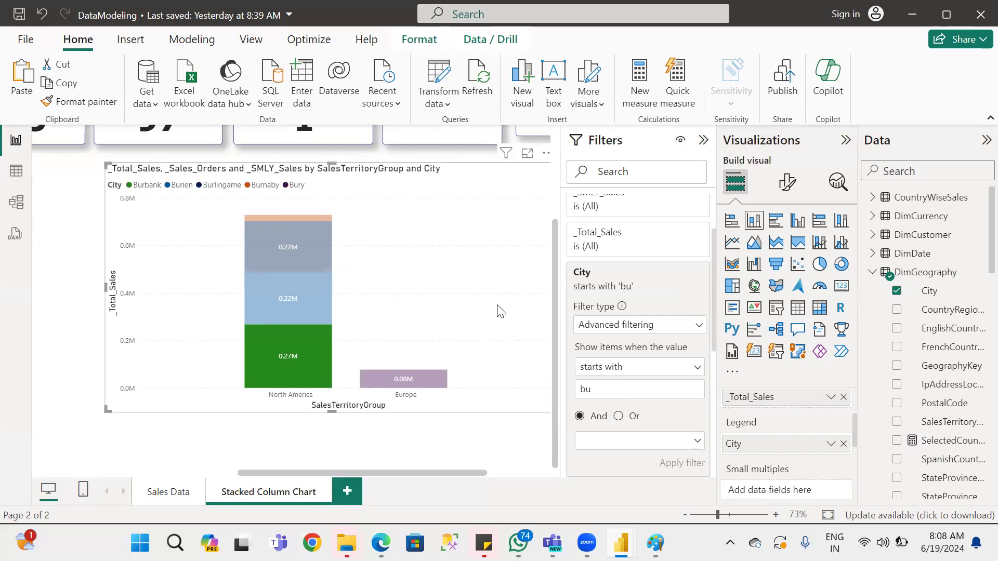
# Change the City filter to Top N and apply it to show the top 5 cities by _Total_Sales.
pyautogui.click(634, 329)
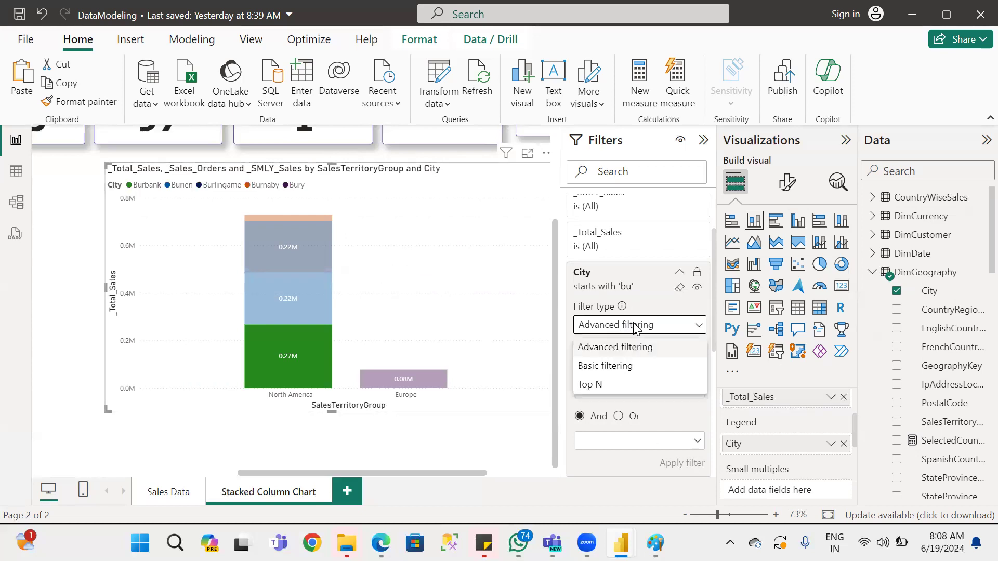
pyautogui.click(599, 385)
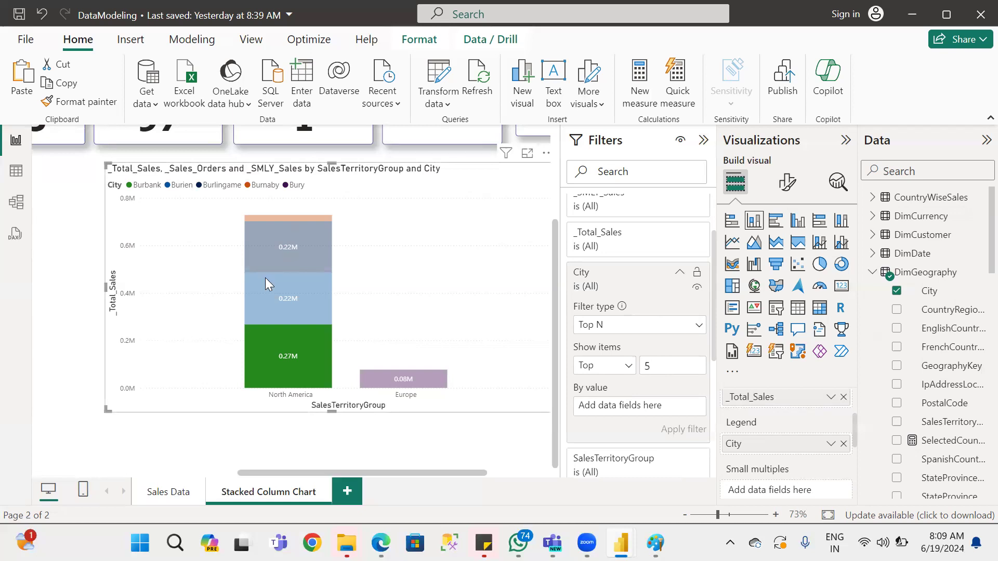
pyautogui.moveTo(289, 245)
pyautogui.click(876, 275)
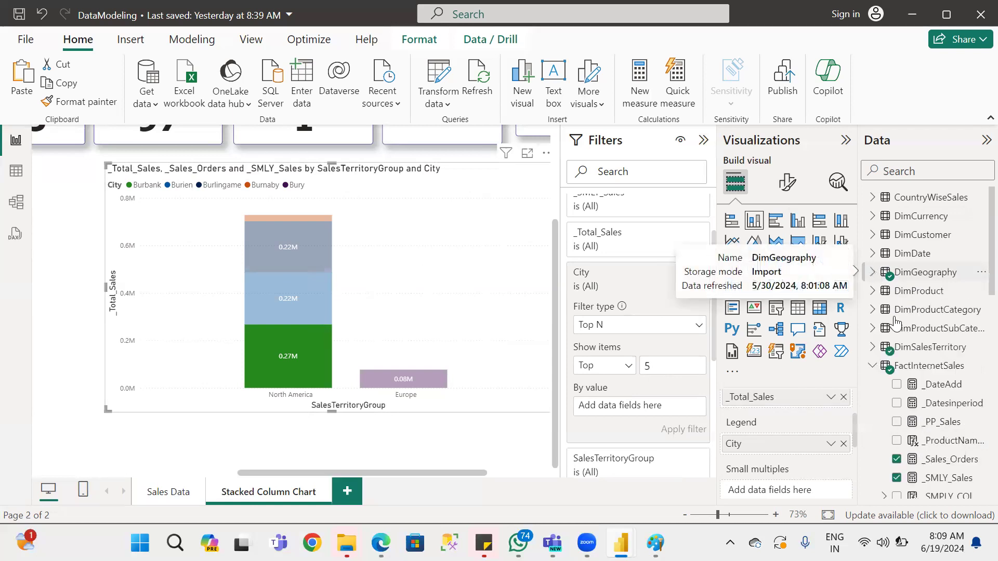
pyautogui.scroll(-3, 969, 471)
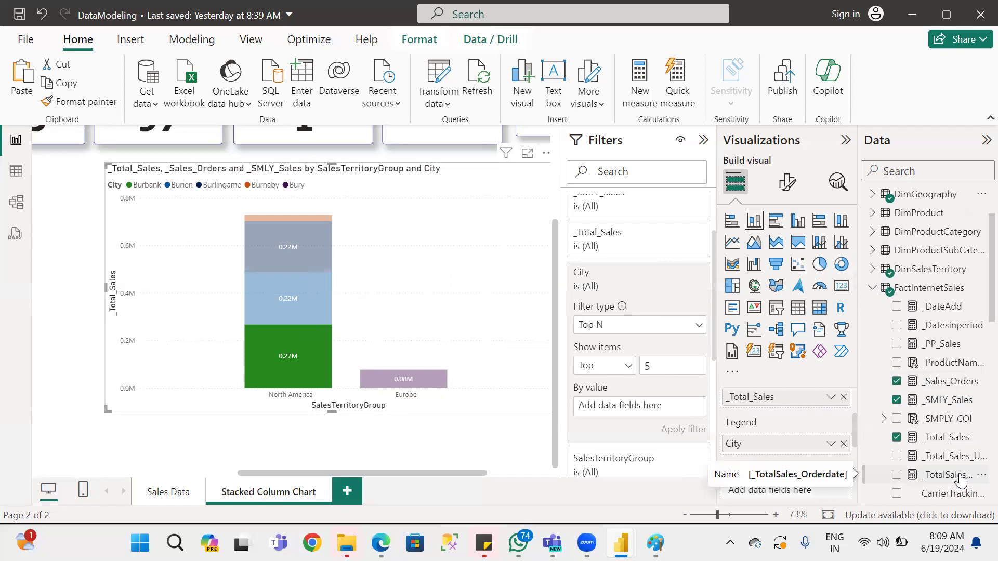
pyautogui.moveTo(951, 440); pyautogui.dragTo(644, 408)
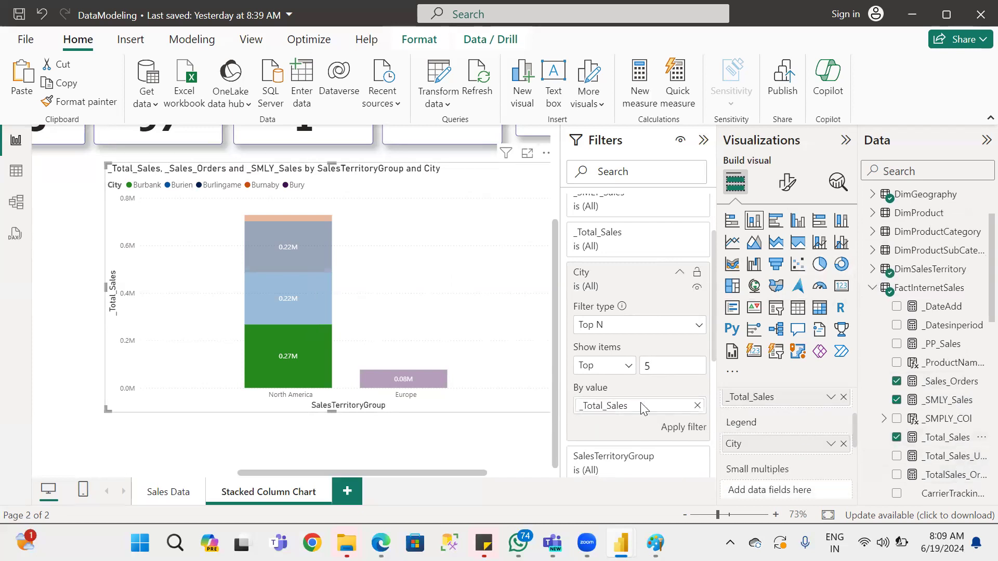
pyautogui.click(690, 429)
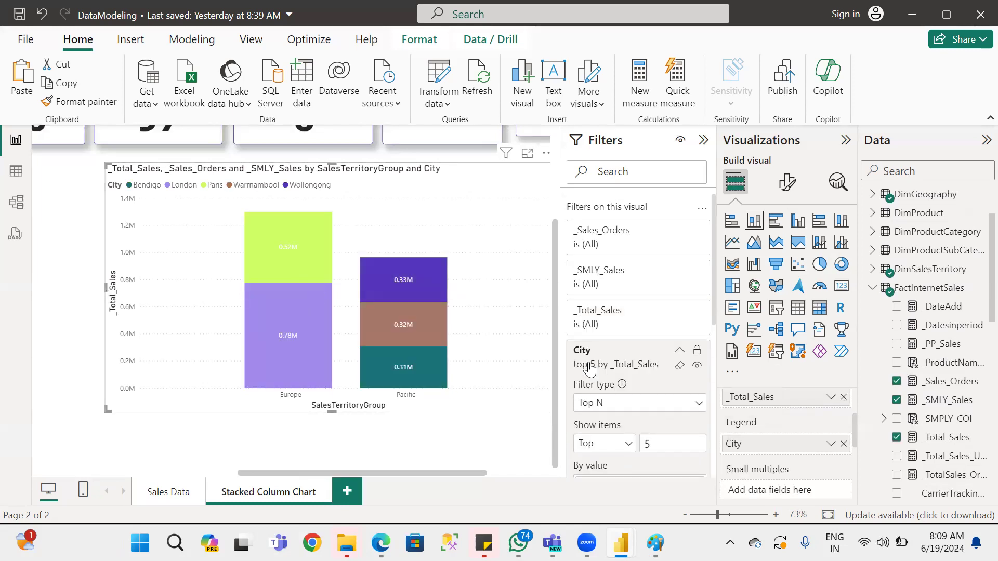
# Inspect the London segment in Europe and the Warrnambool segment in Pacific by highlighting each and clearing the highlight.
pyautogui.click(309, 317)
pyautogui.click(309, 317)
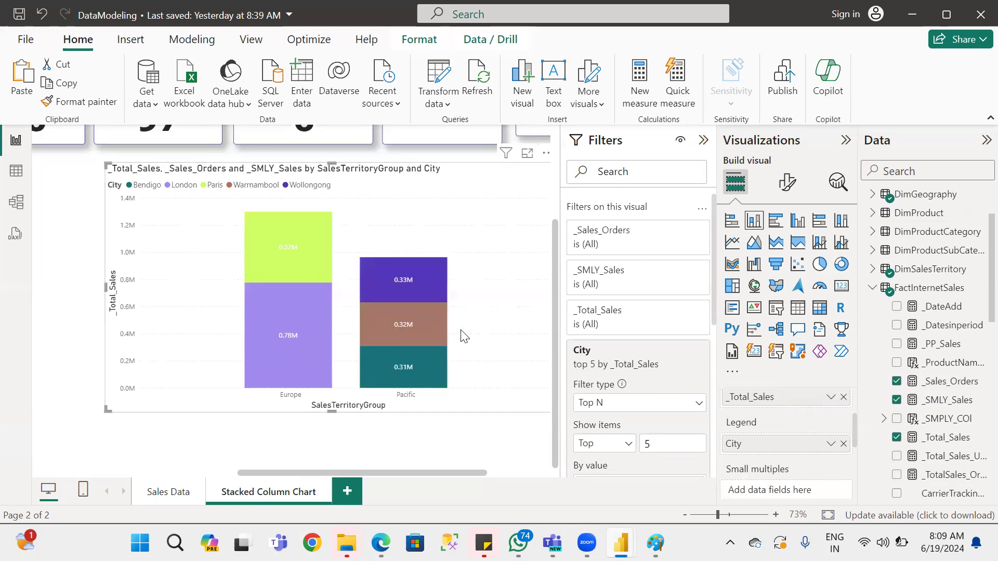
pyautogui.click(430, 329)
pyautogui.click(430, 330)
# Clear the City filter and collapse its filter card.
pyautogui.click(682, 368)
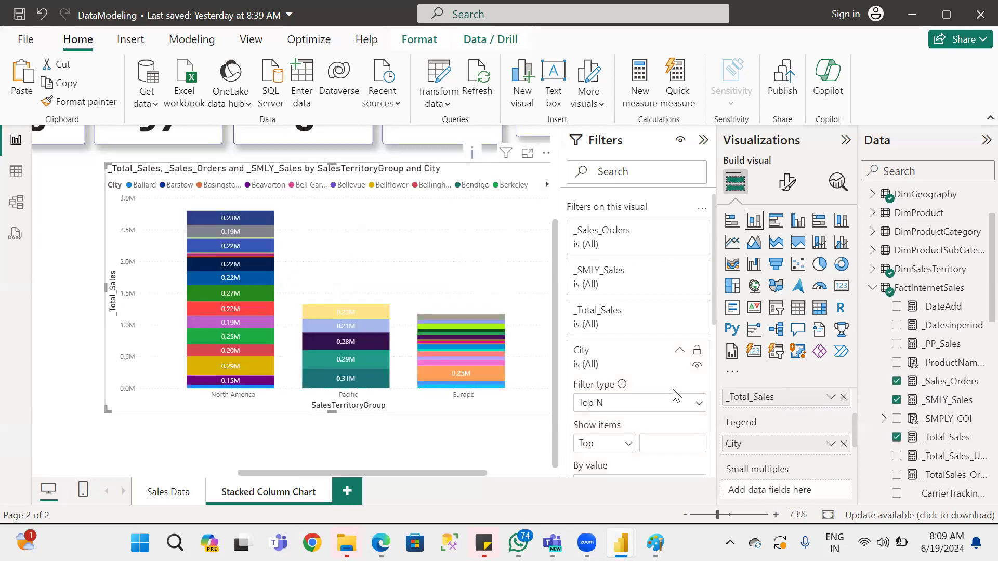
pyautogui.scroll(-3, 636, 420)
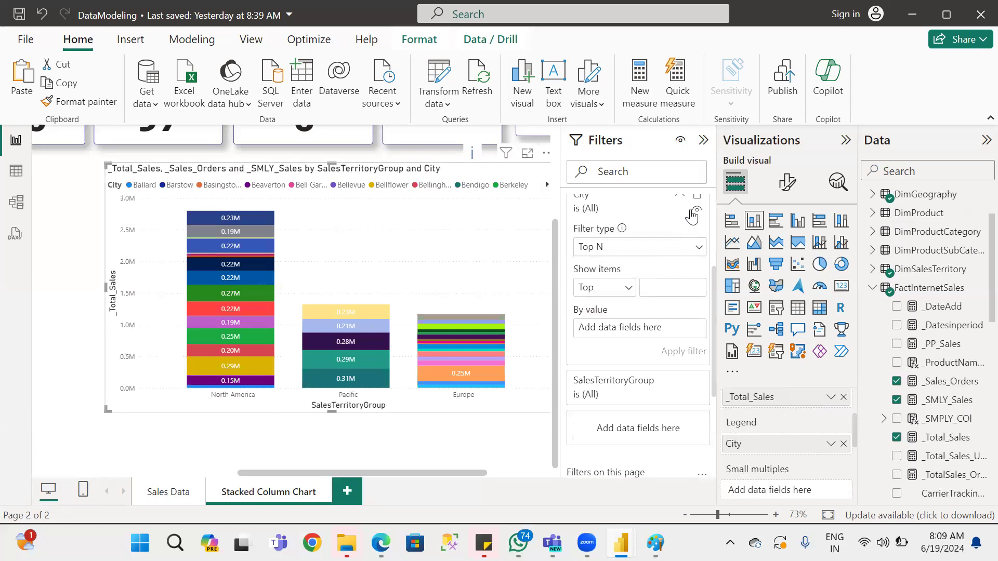
pyautogui.scroll(2, 679, 294)
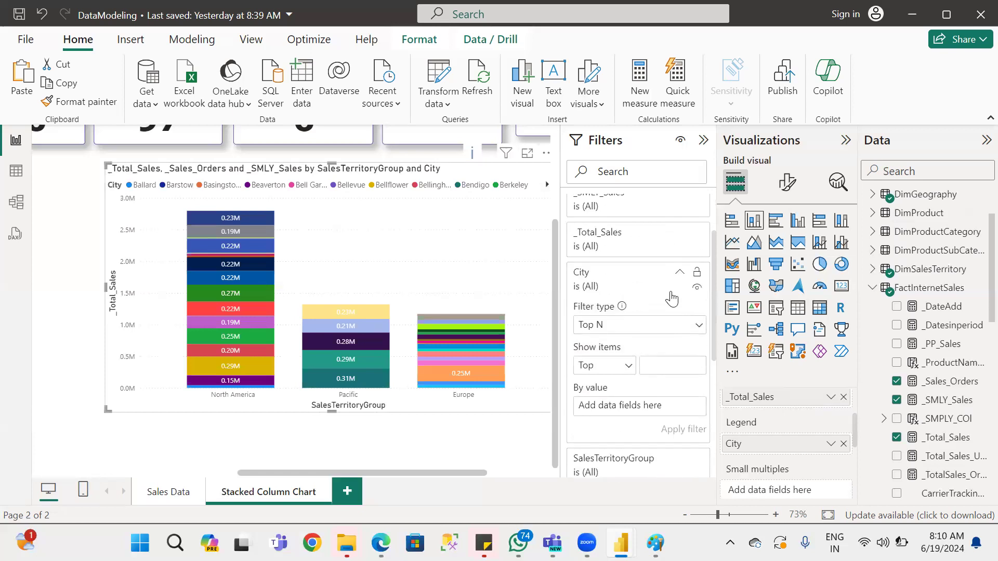
pyautogui.click(681, 274)
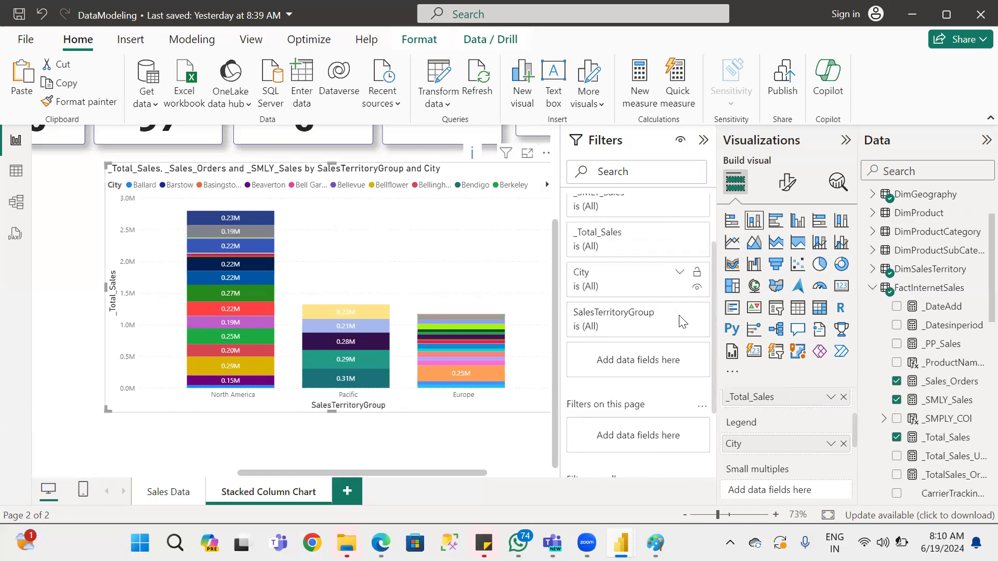
# Filter SalesTerritoryGroup with Top N to the top 5 groups by _Total_Sales.
pyautogui.click(680, 316)
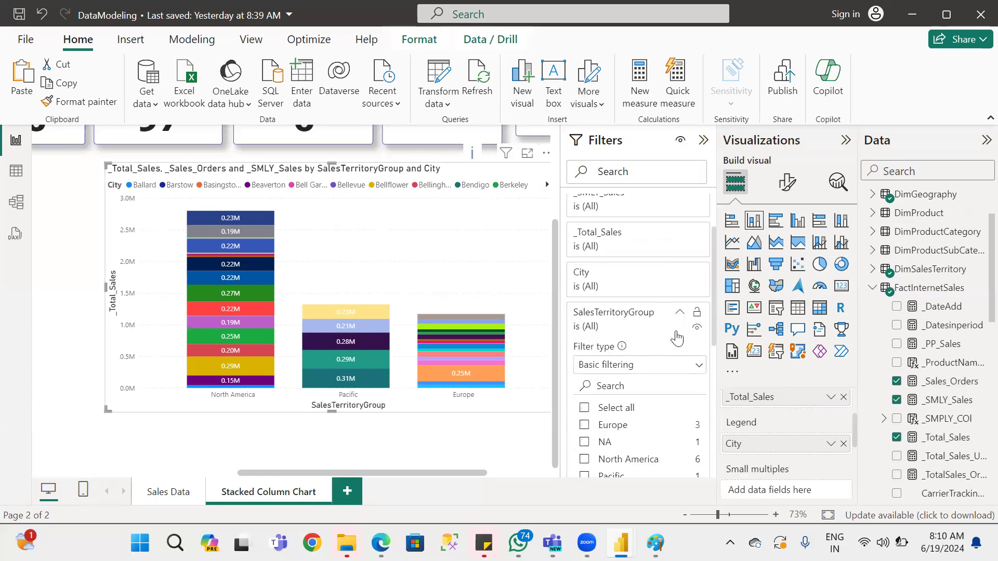
pyautogui.click(667, 367)
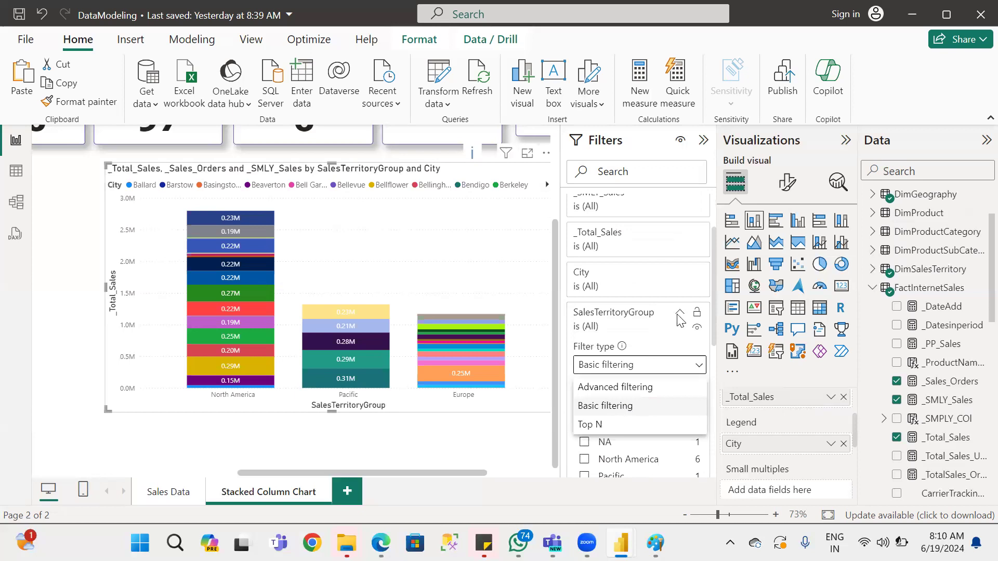
pyautogui.click(593, 425)
pyautogui.click(673, 404)
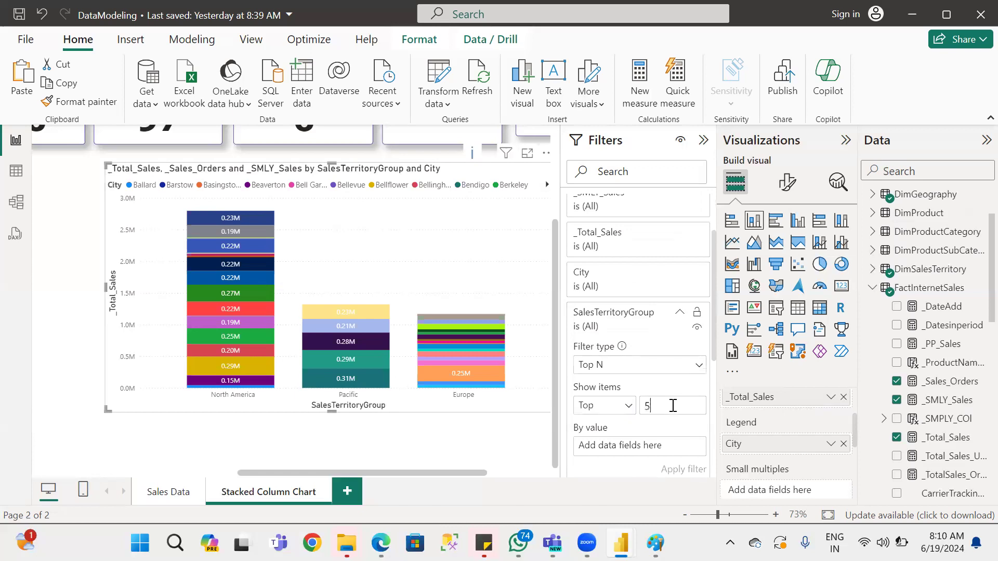
pyautogui.moveTo(962, 437); pyautogui.dragTo(675, 446)
pyautogui.scroll(-3, 691, 431)
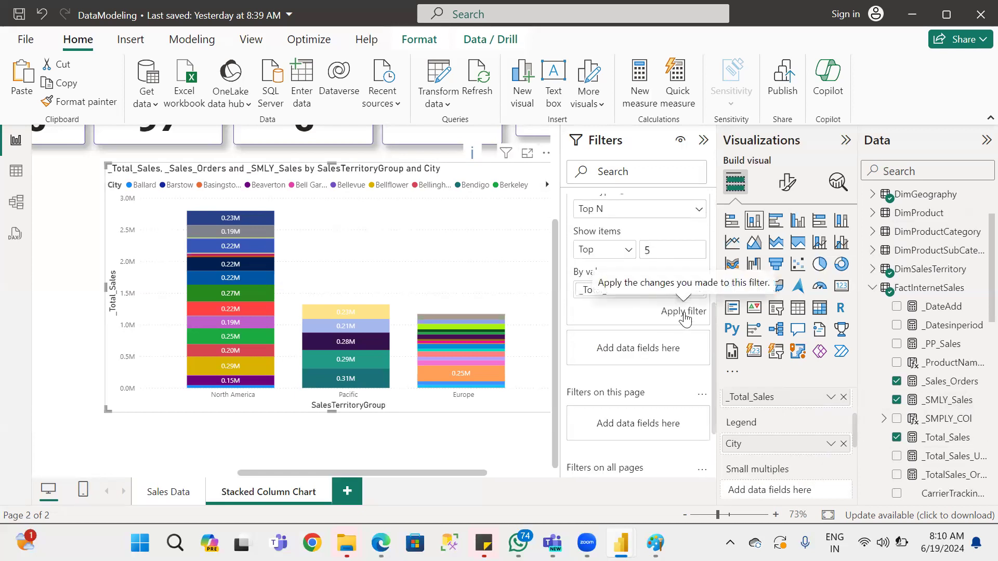
pyautogui.click(684, 314)
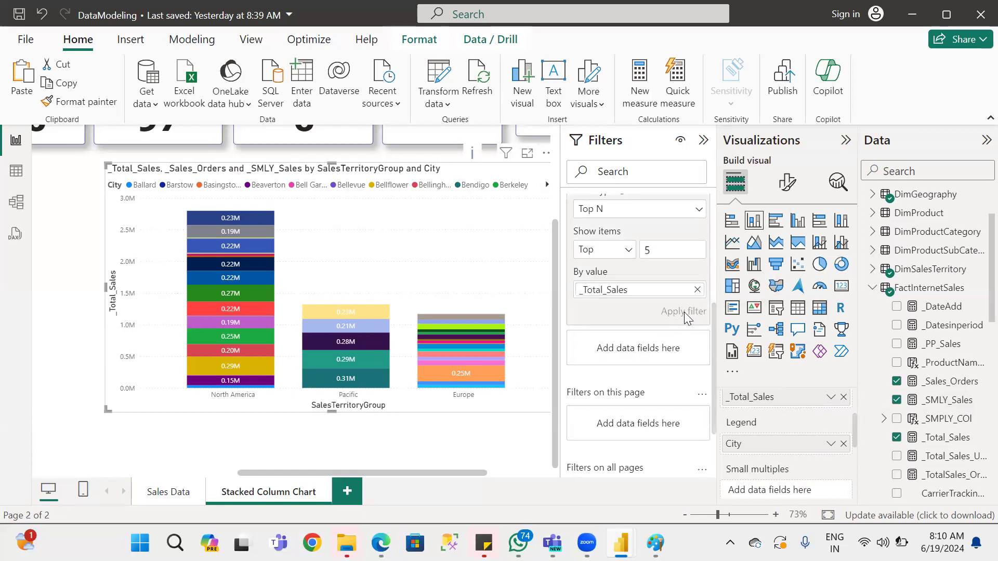
# Clear the Top N filter on SalesTerritoryGroup.
pyautogui.scroll(3, 645, 335)
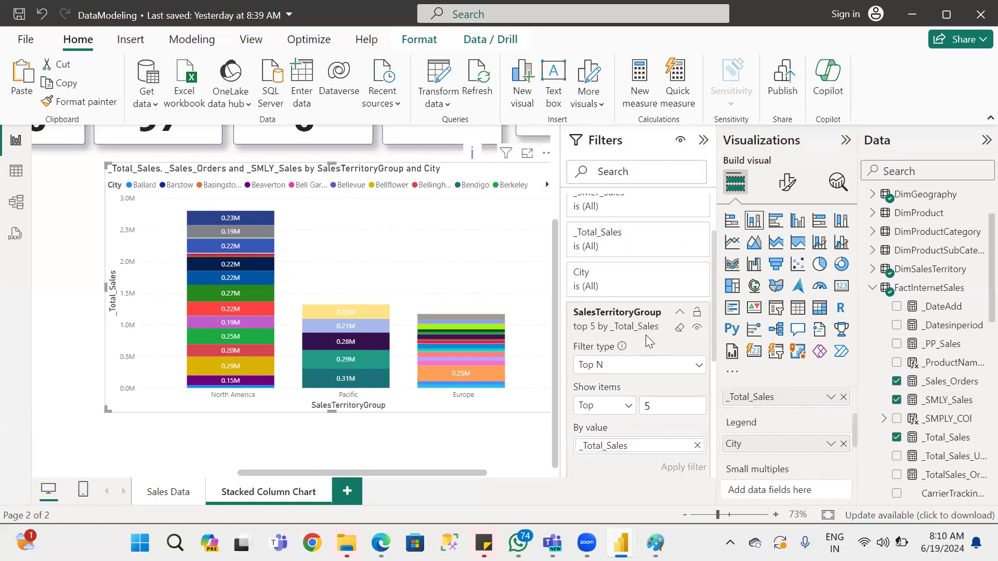
pyautogui.click(679, 328)
pyautogui.scroll(2, 684, 340)
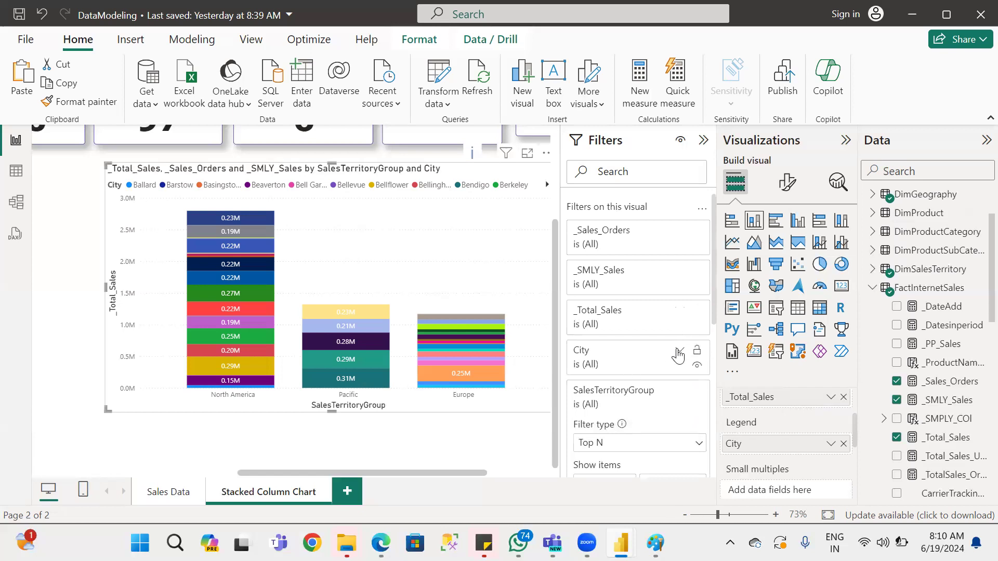
# Open the City filter settings and set its Top N filter to show the top 5 items.
pyautogui.click(678, 353)
pyautogui.click(672, 442)
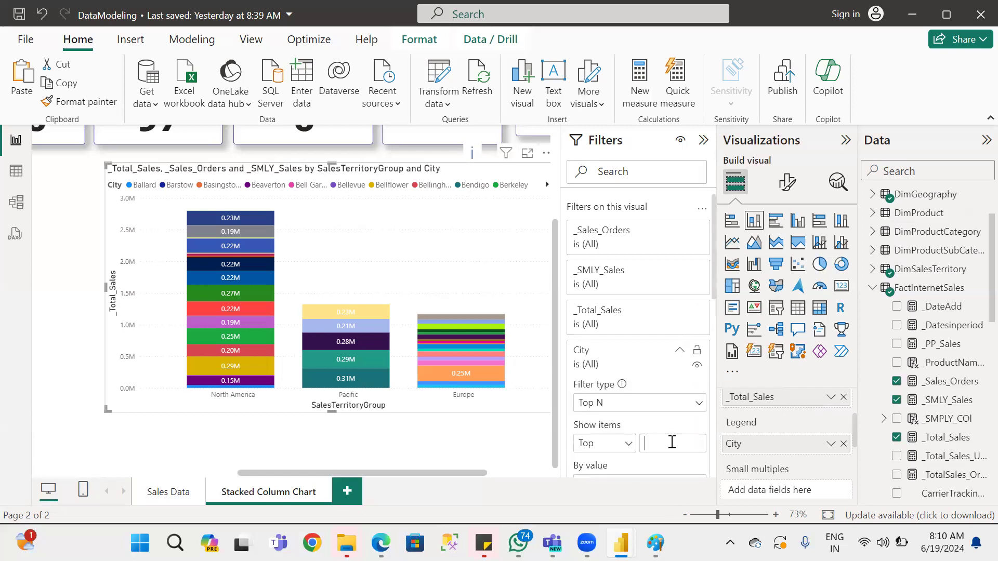
pyautogui.write('5')
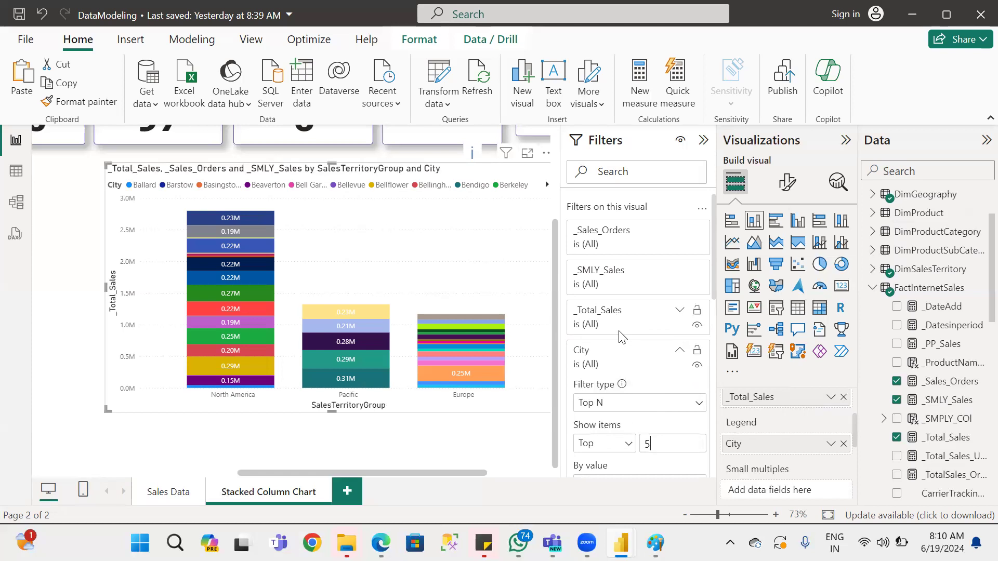
# Apply a Top N filter to SalesTerritoryGroup that shows the top 5 items by _Total_Sales.
pyautogui.scroll(-5, 620, 342)
pyautogui.scroll(5, 625, 344)
pyautogui.scroll(-3, 629, 358)
pyautogui.scroll(-3, 634, 379)
pyautogui.moveTo(946, 437); pyautogui.dragTo(659, 440)
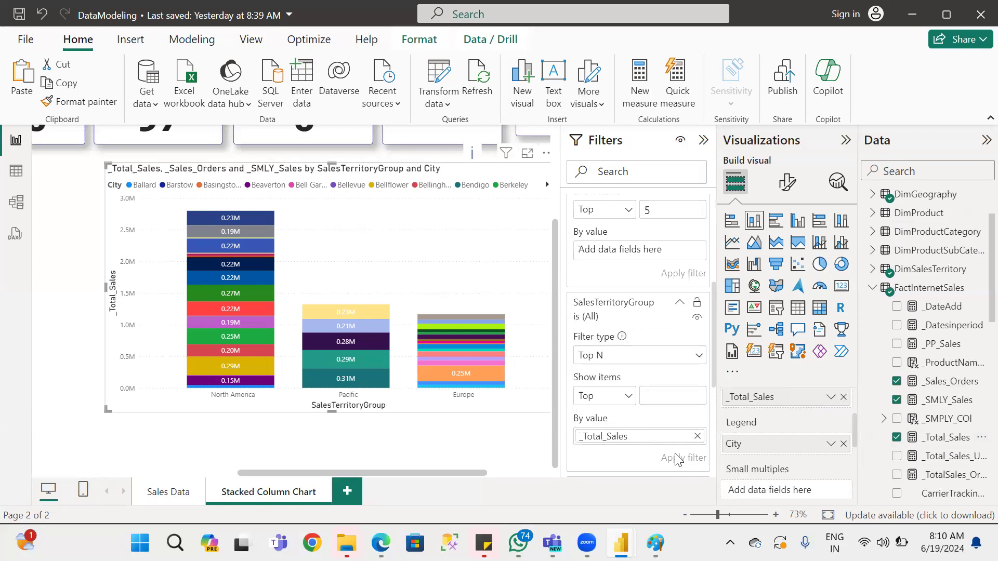
pyautogui.click(667, 392)
pyautogui.write('5')
pyautogui.click(685, 459)
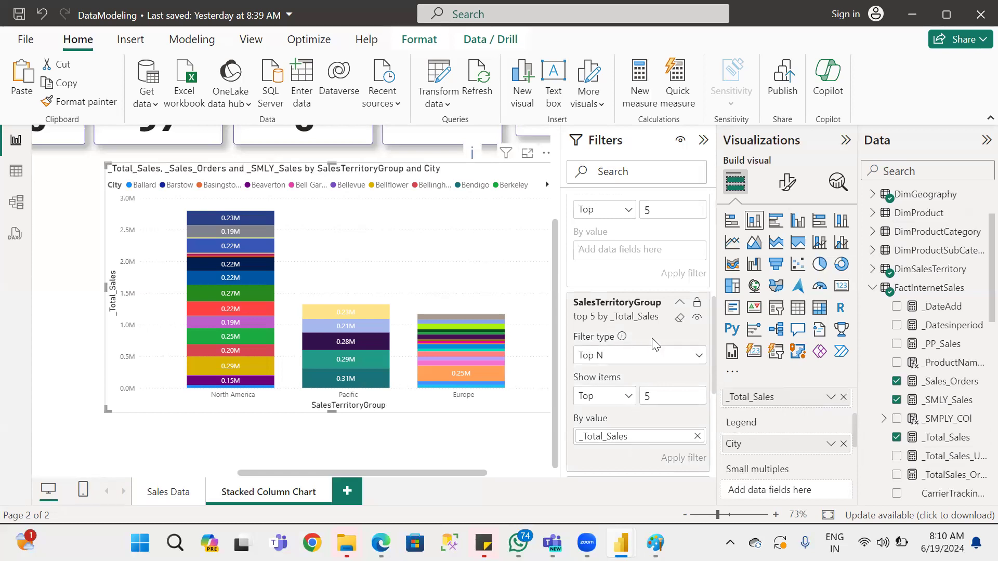
# Clear the Top N filter on SalesTerritoryGroup and collapse its filter card.
pyautogui.click(681, 317)
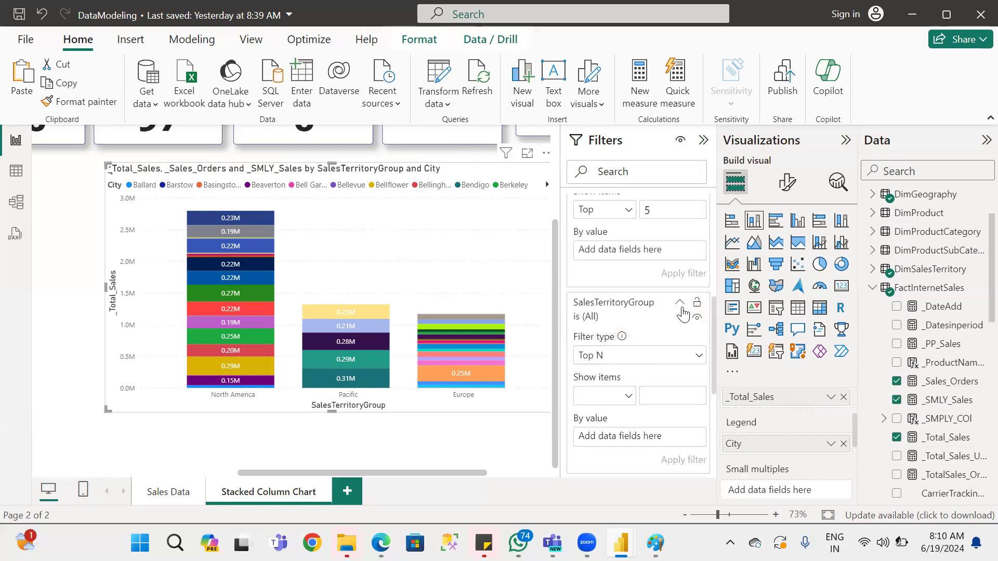
pyautogui.click(680, 303)
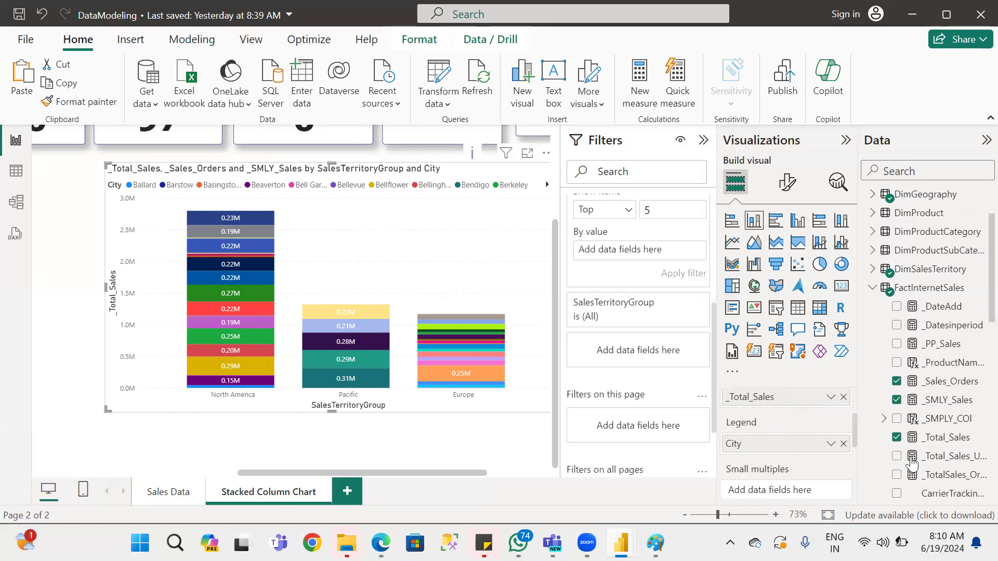
# Use _Total_Sales as the ranking value of the City Top N filter, apply it and view the filtered chart.
pyautogui.moveTo(943, 439); pyautogui.dragTo(647, 255)
pyautogui.click(684, 273)
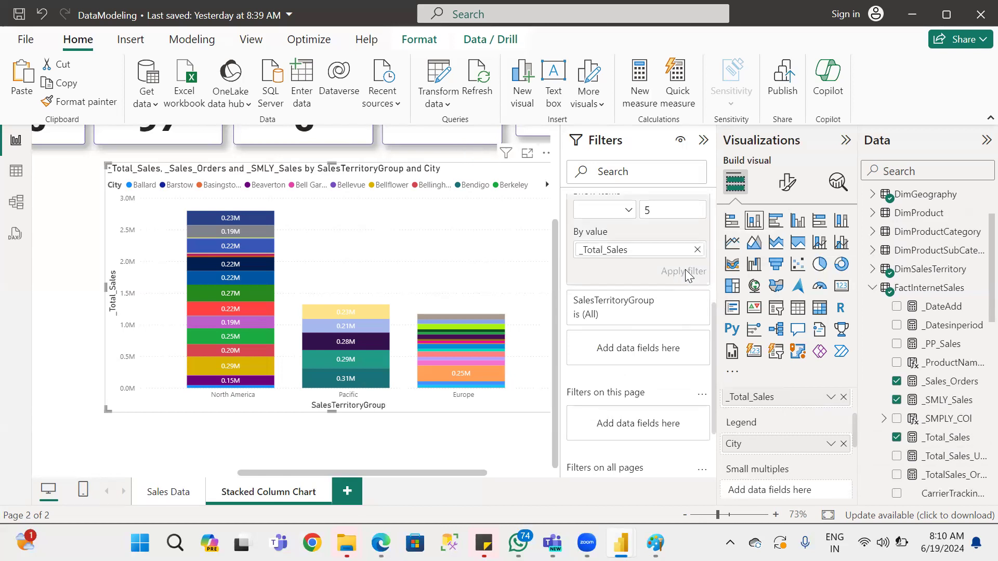
pyautogui.scroll(3, 252, 343)
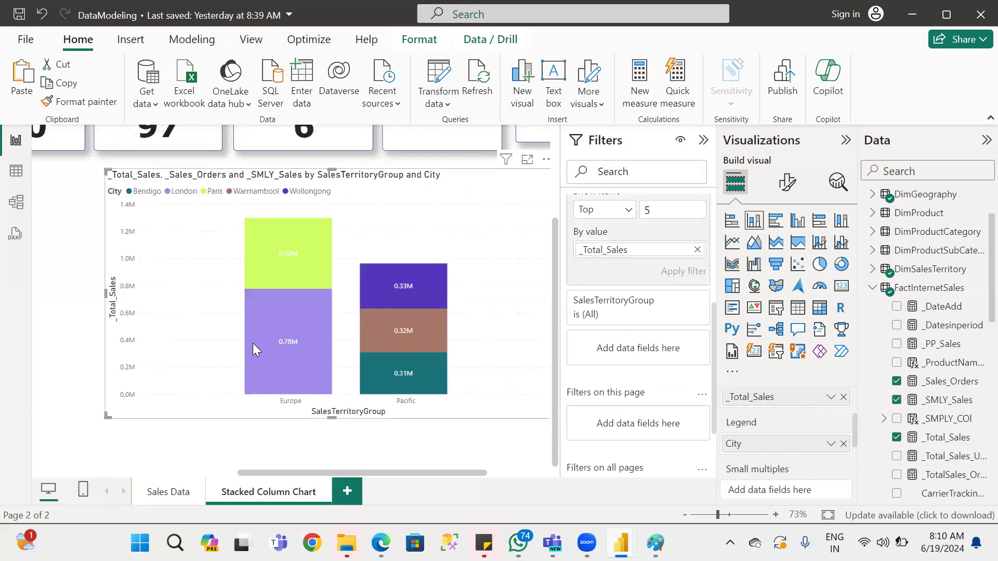
pyautogui.scroll(-3, 357, 343)
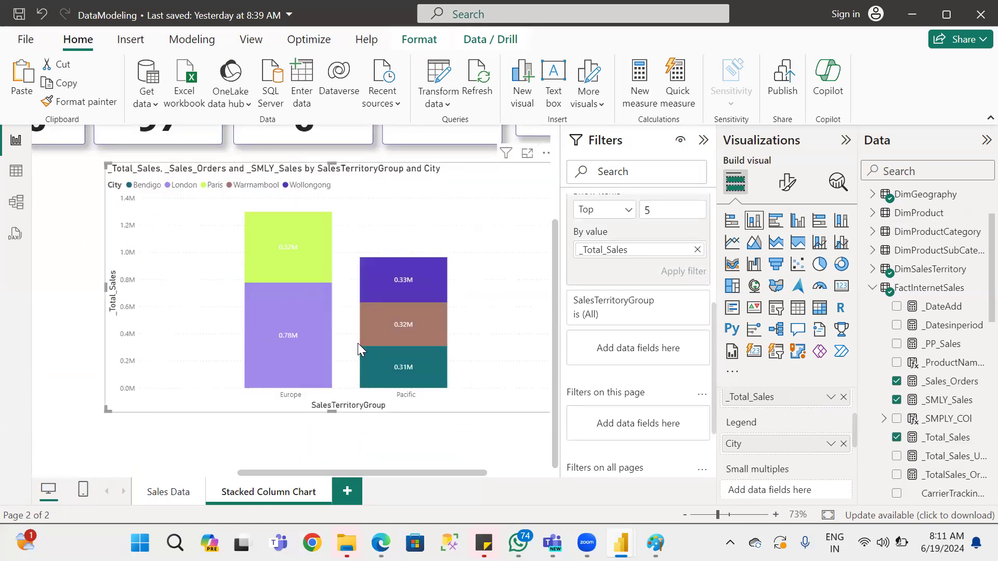
pyautogui.moveTo(421, 473); pyautogui.dragTo(484, 473)
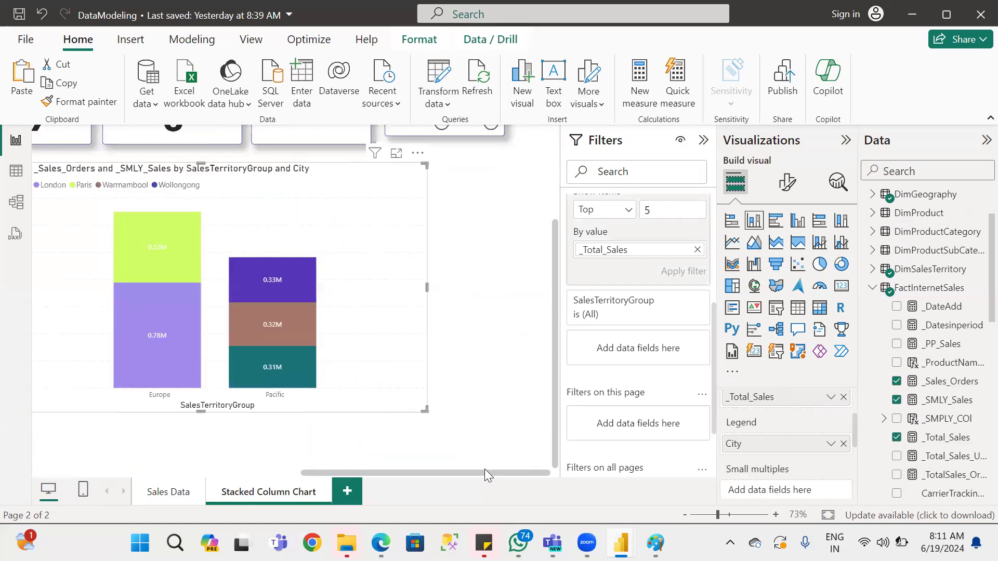
pyautogui.moveTo(417, 473); pyautogui.dragTo(263, 472)
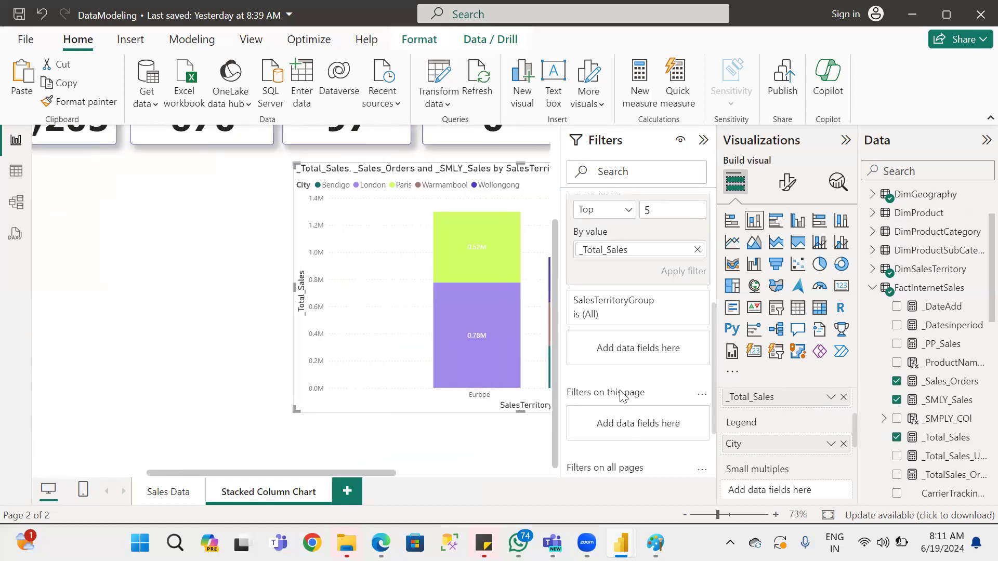
# Collapse the City filter card and clear its Top N filter.
pyautogui.scroll(3, 713, 320)
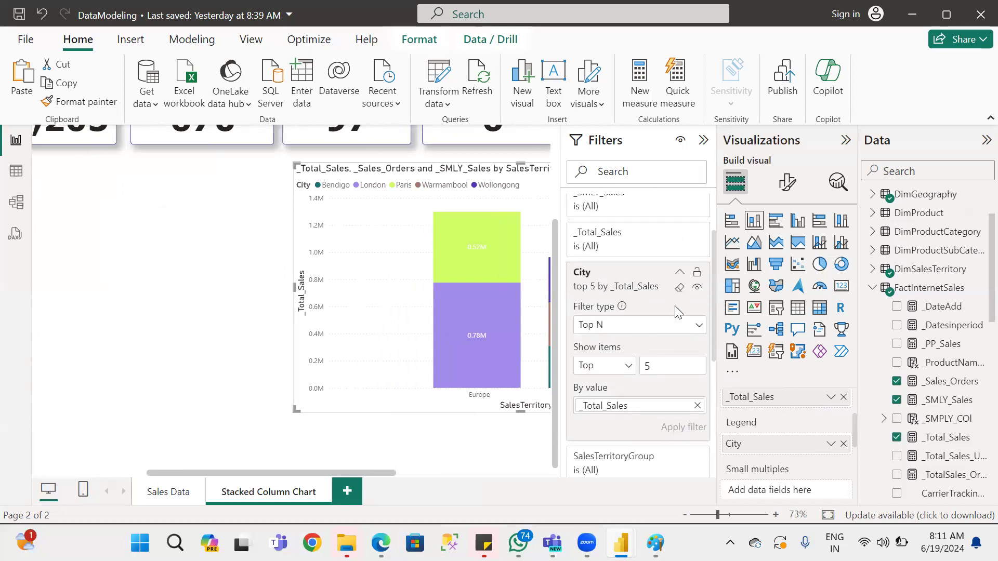
pyautogui.click(679, 272)
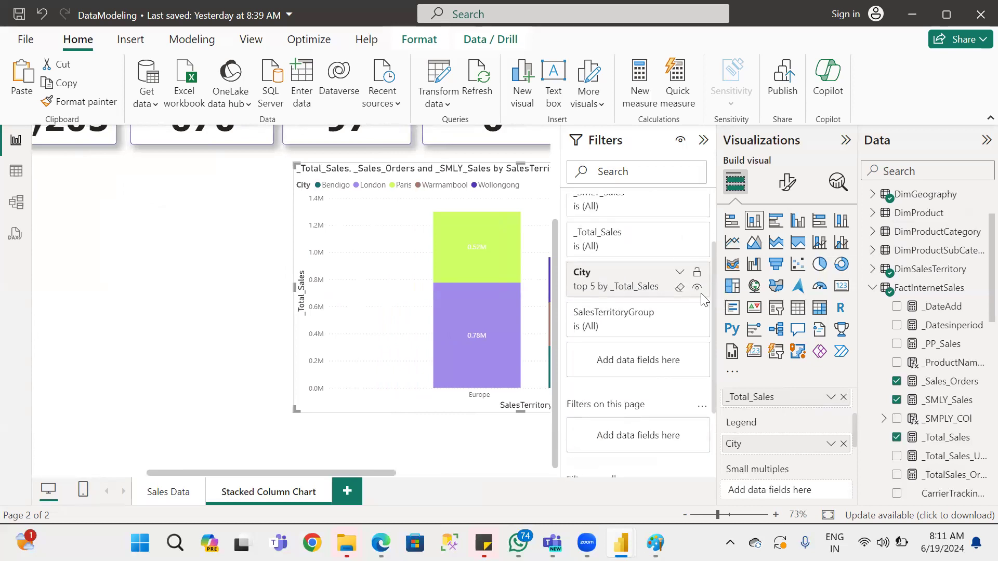
pyautogui.click(679, 288)
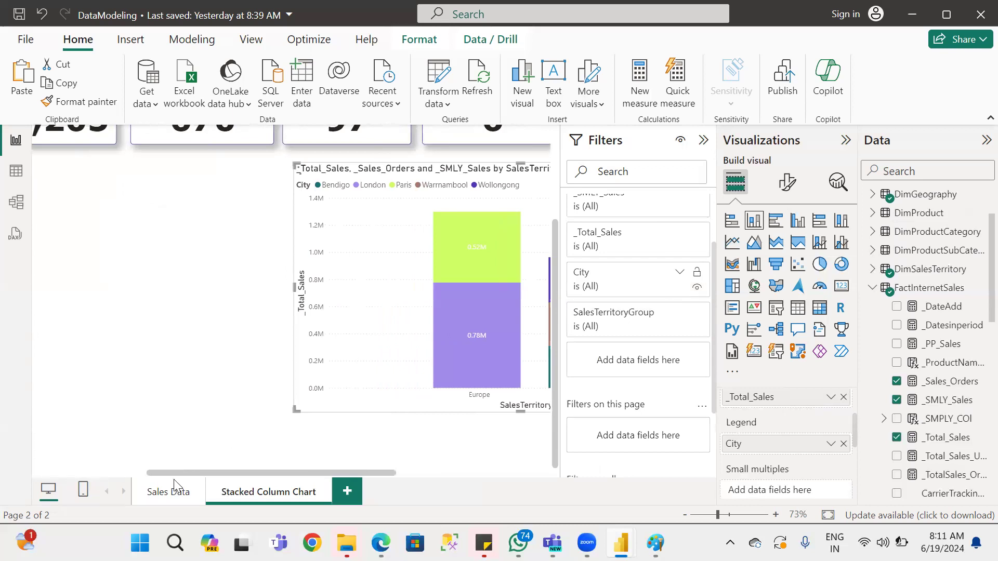
pyautogui.moveTo(239, 468); pyautogui.dragTo(492, 465)
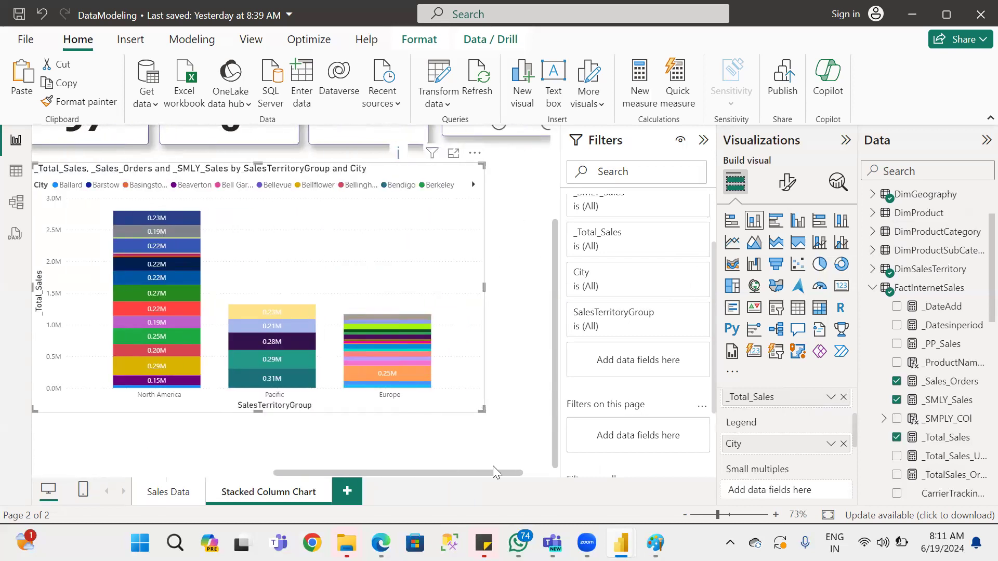
pyautogui.scroll(-2, 689, 353)
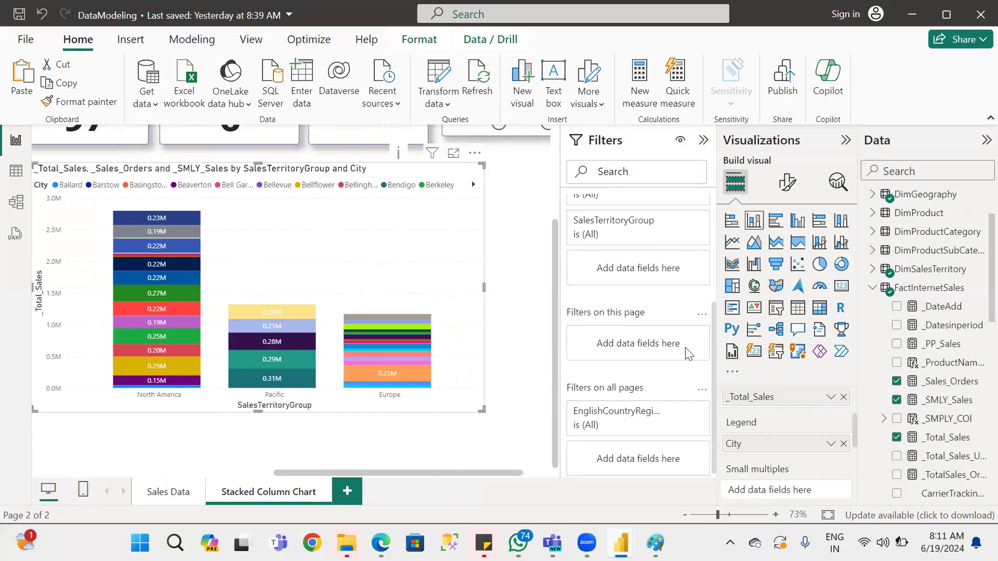
pyautogui.scroll(2, 688, 353)
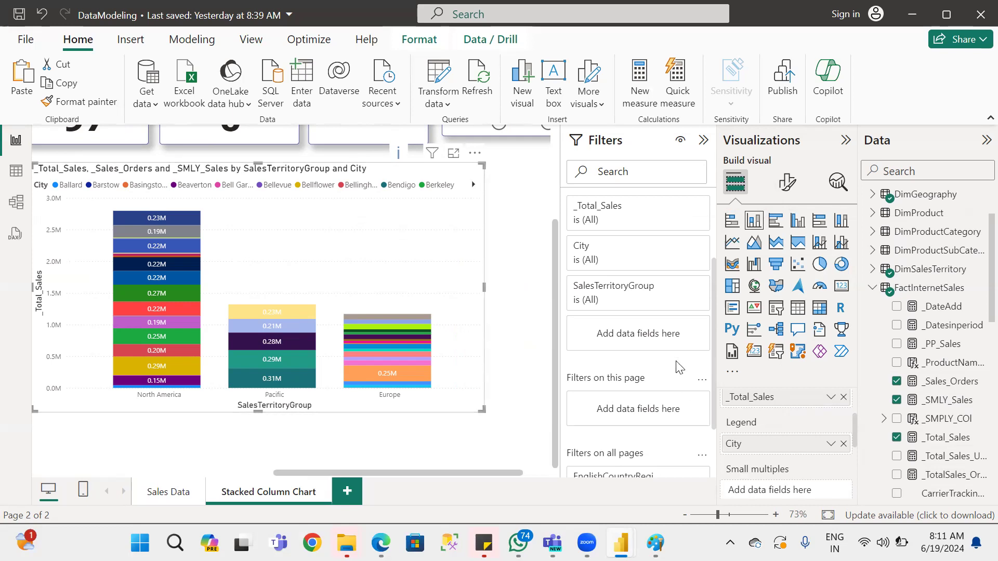
pyautogui.scroll(-3, 678, 438)
pyautogui.scroll(-4, 787, 431)
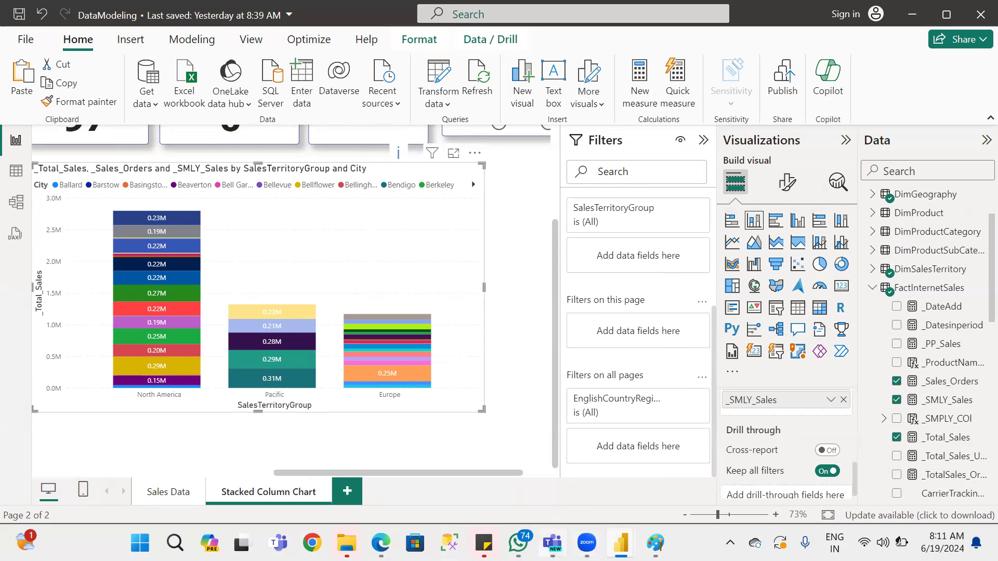
# Switch to the Power BI notes PDF in Edge and read through the bar chart sections up to the Clustered Bar/Column chart.
pyautogui.moveTo(552, 543)
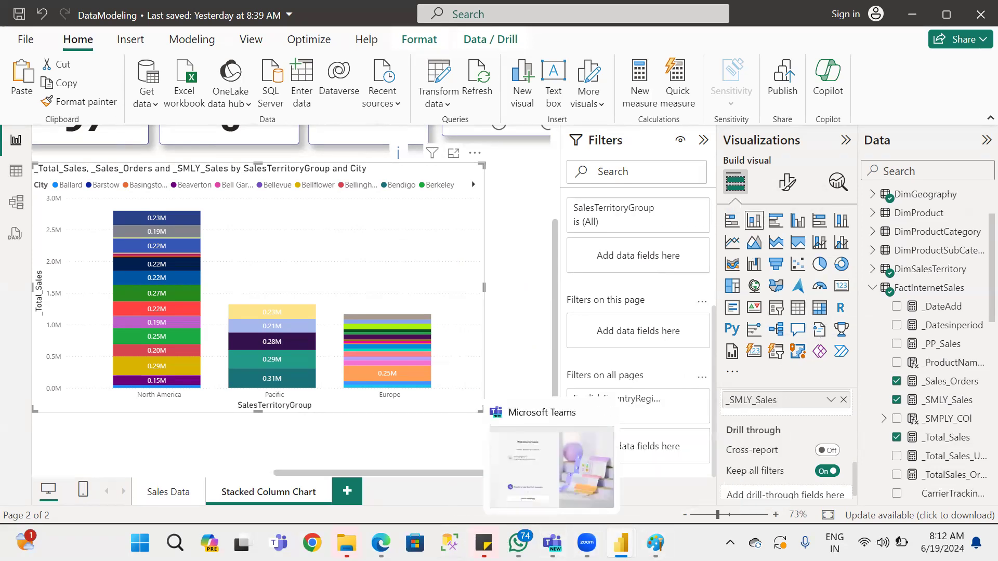
pyautogui.moveTo(587, 543)
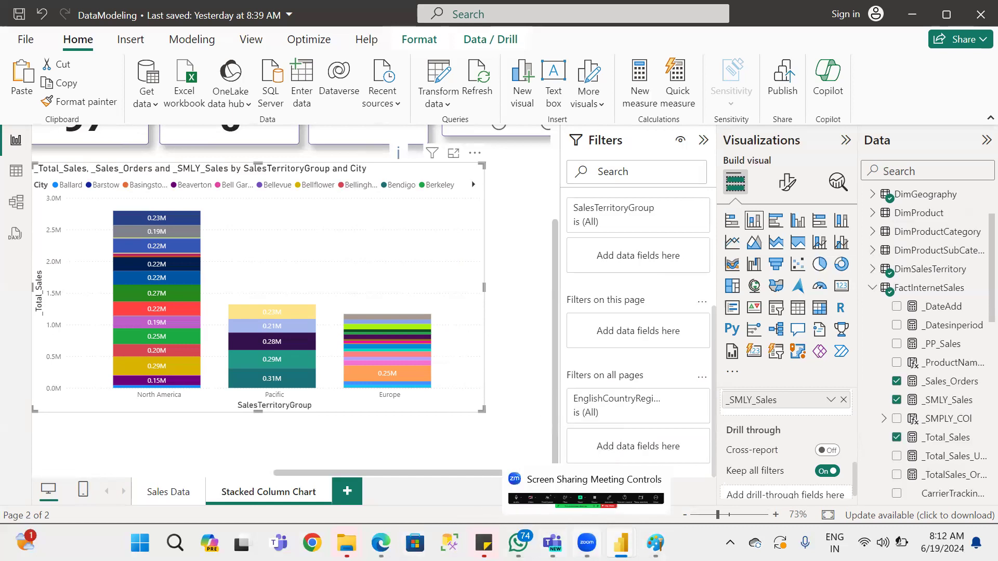
pyautogui.click(380, 543)
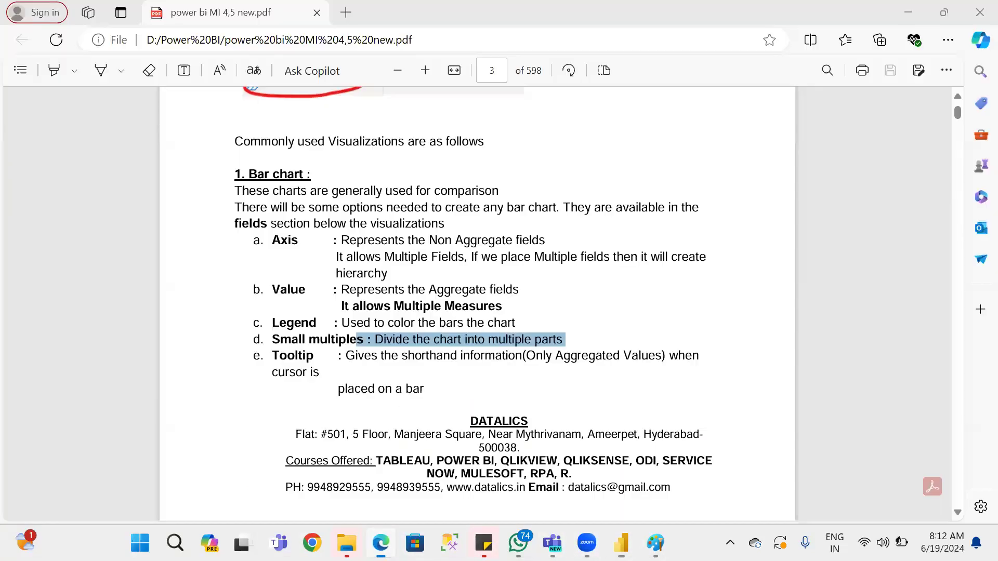
pyautogui.scroll(-20, 594, 333)
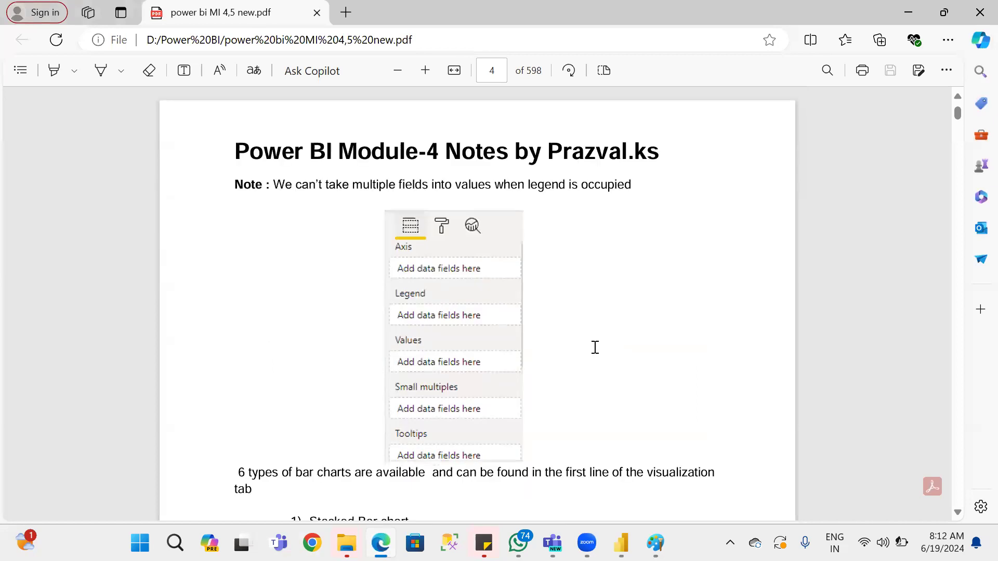
pyautogui.scroll(-6, 597, 353)
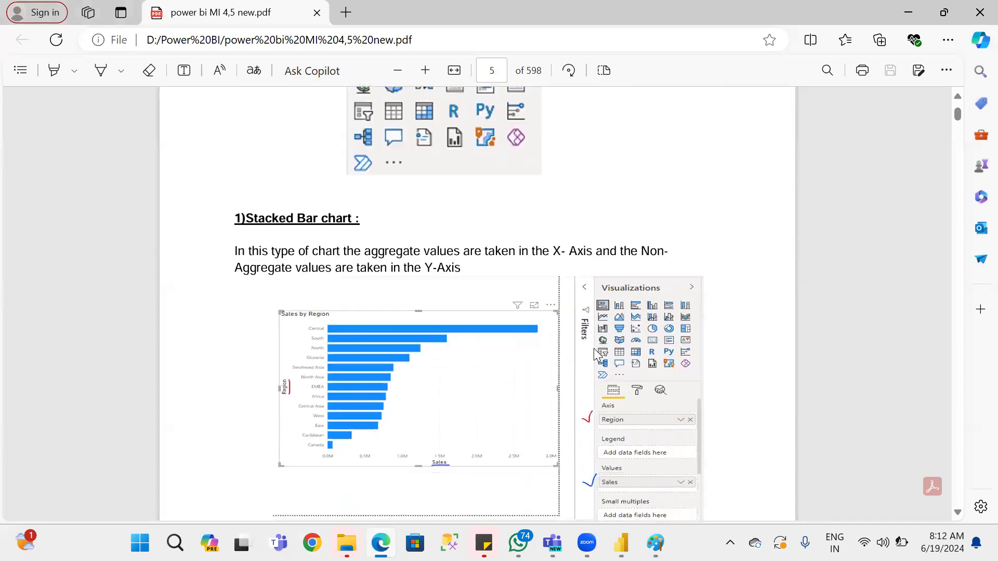
pyautogui.scroll(-3, 595, 354)
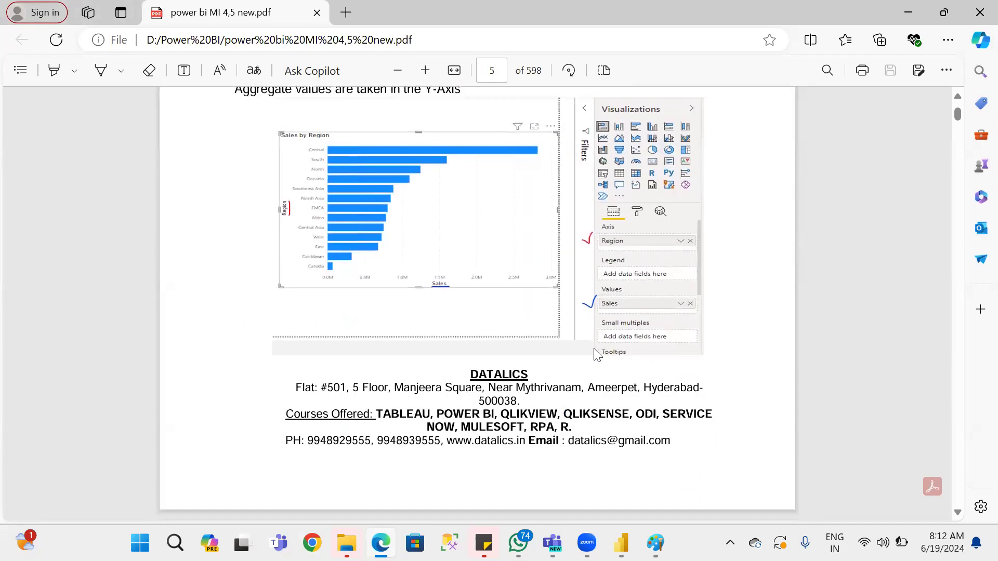
pyautogui.scroll(-11, 596, 355)
pyautogui.scroll(3, 596, 355)
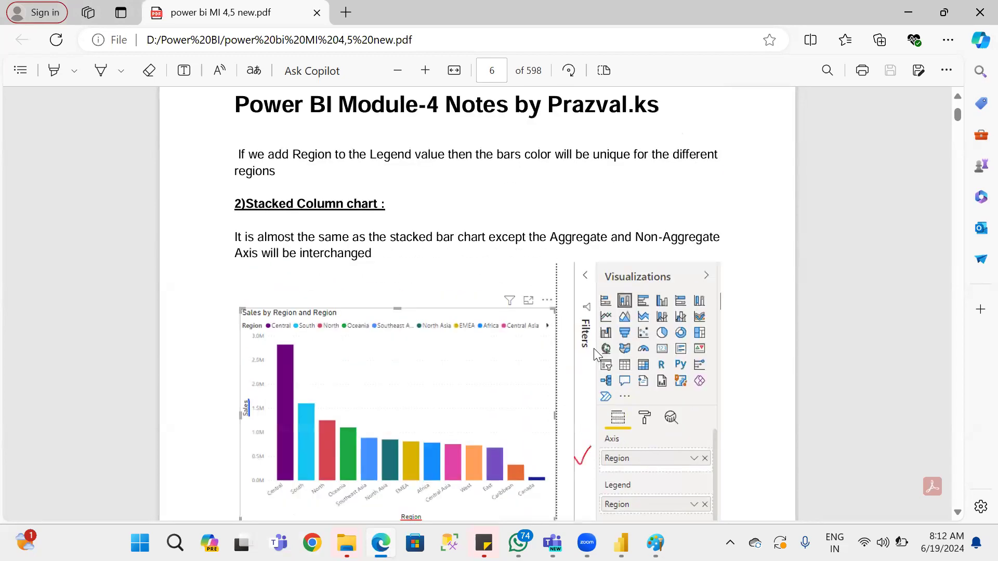
pyautogui.scroll(-15, 595, 354)
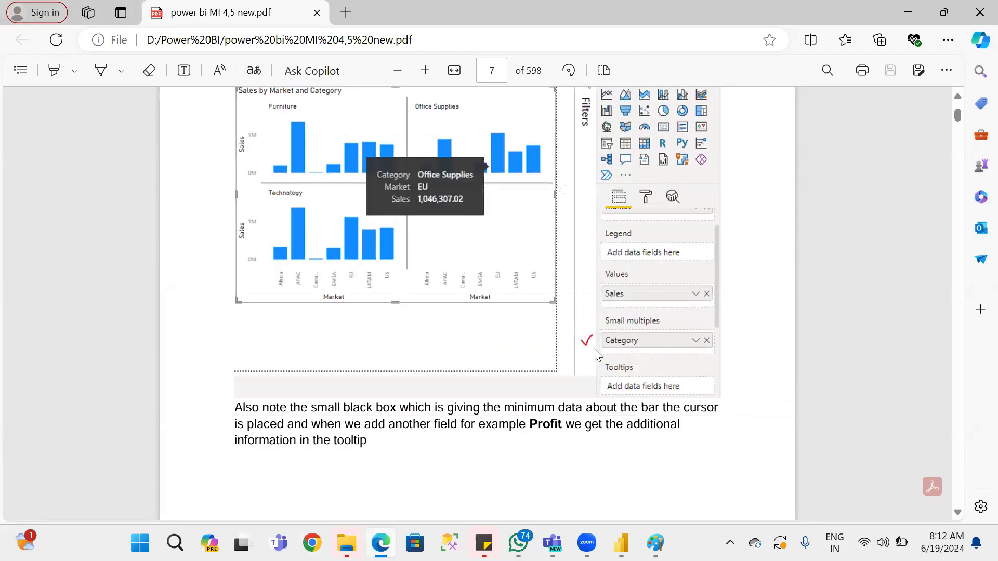
pyautogui.scroll(-7, 596, 354)
pyautogui.scroll(-7, 596, 355)
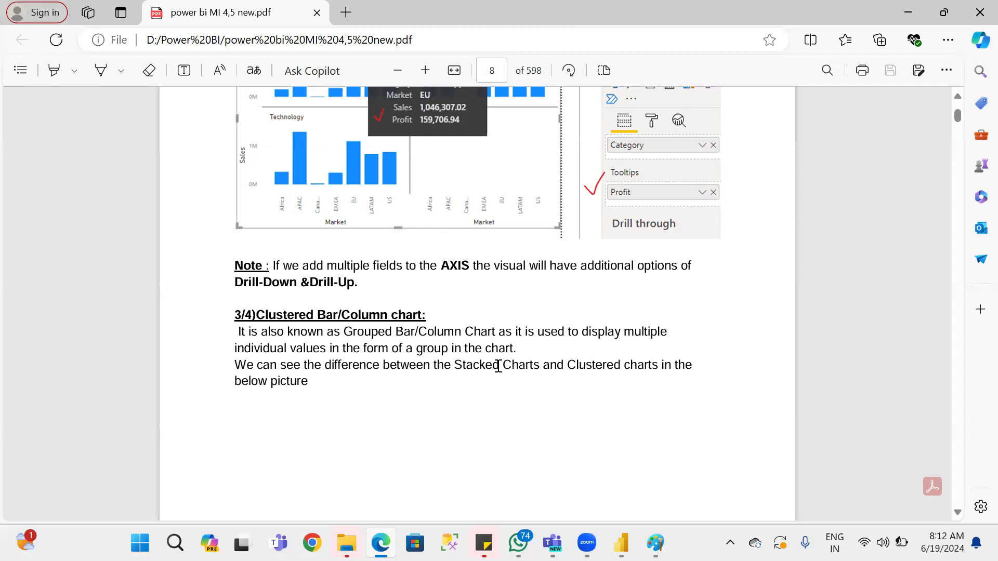
pyautogui.scroll(-2, 498, 366)
# Switch back to the Power BI report and compare the visual as clustered bar, clustered column and stacked column, ending on clustered column.
pyautogui.hotkey('alt', 'Tab')
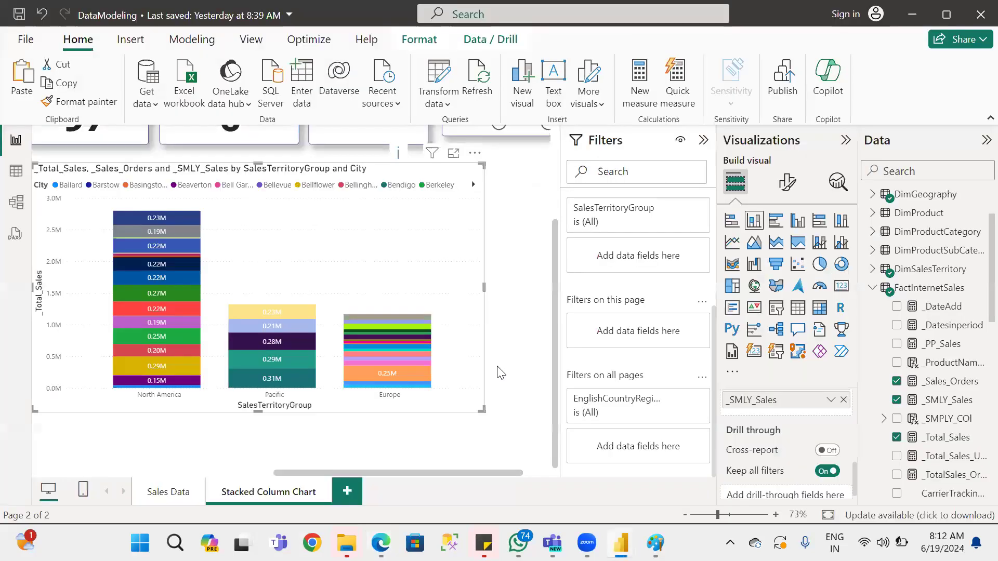
pyautogui.click(775, 223)
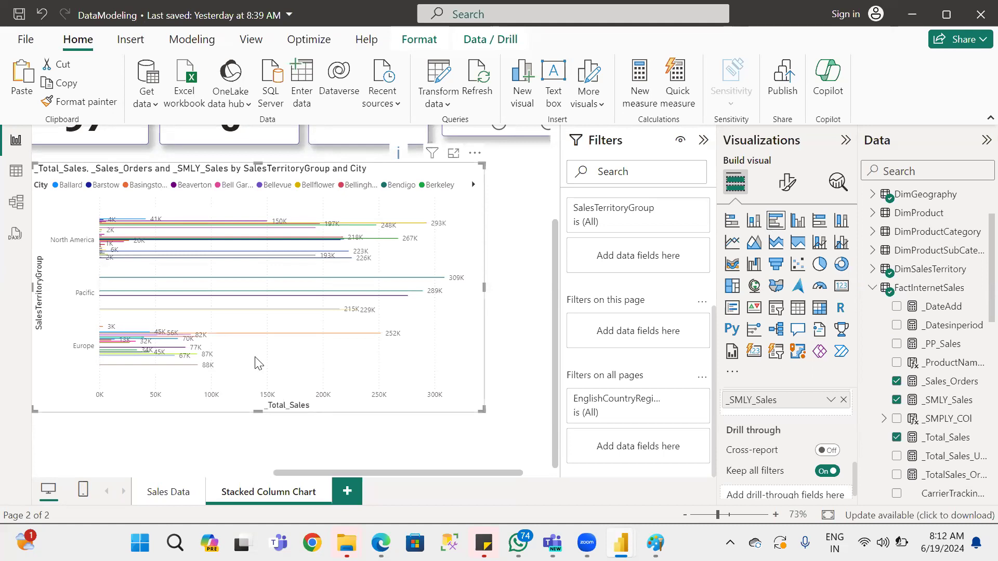
pyautogui.click(799, 222)
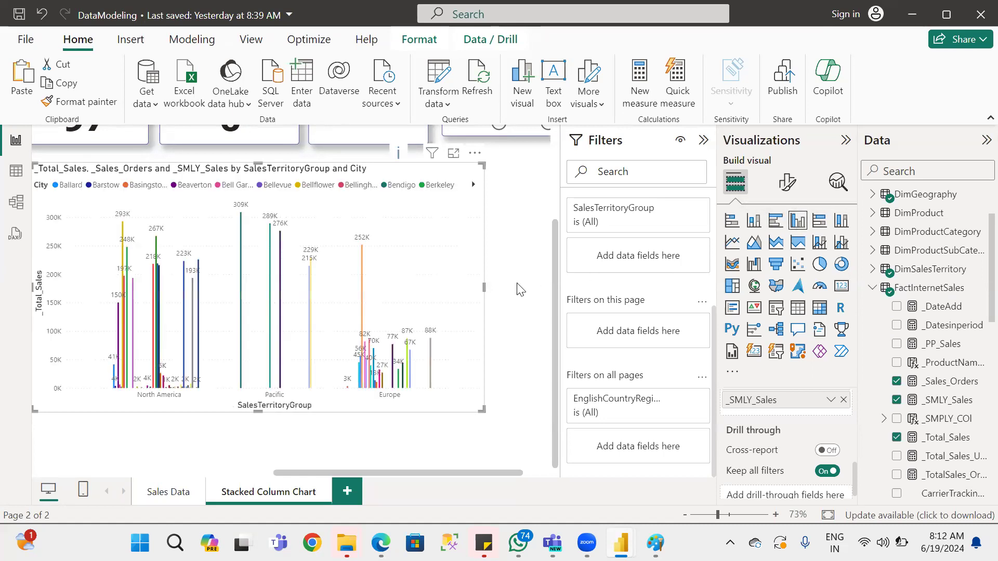
pyautogui.click(753, 227)
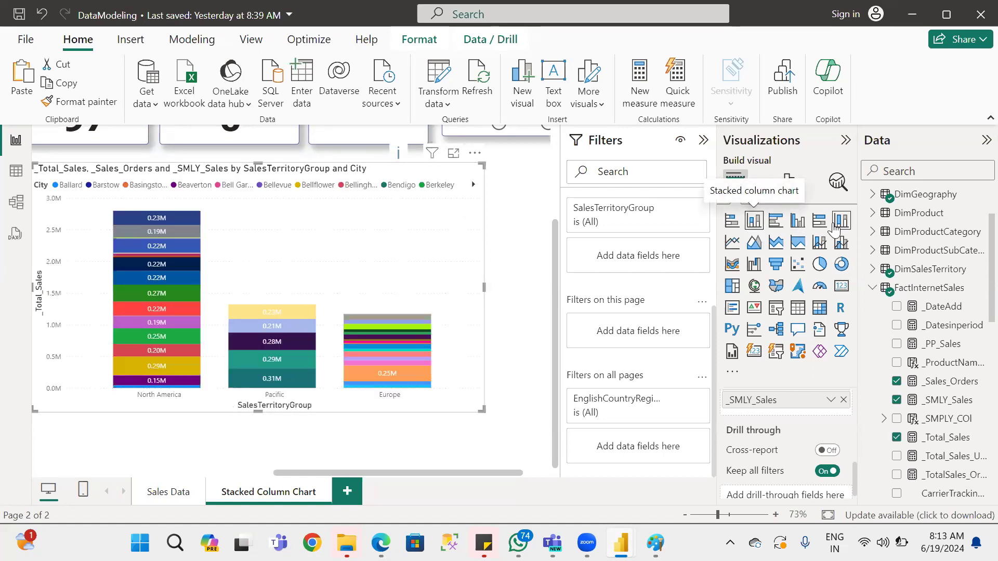
pyautogui.click(799, 227)
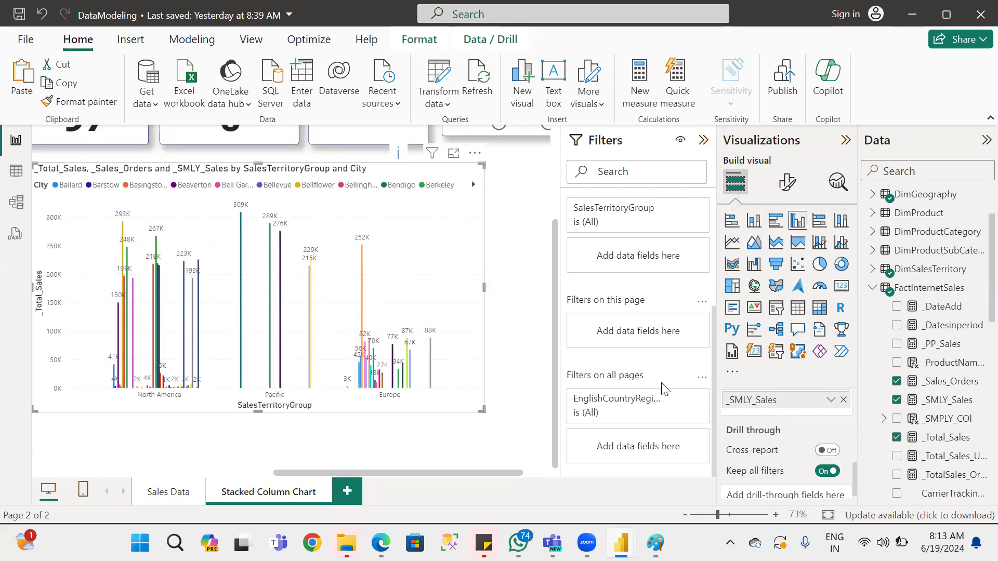
# Review the axis, legend, small multiples and tooltip fields assigned to the clustered column chart.
pyautogui.scroll(-1, 784, 442)
pyautogui.scroll(5, 784, 439)
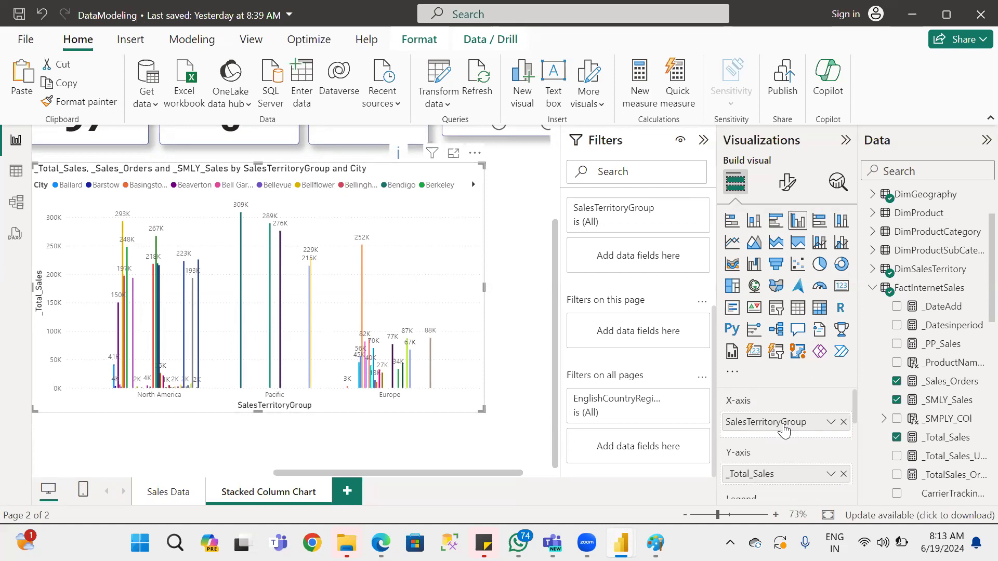
pyautogui.scroll(-5, 755, 476)
pyautogui.scroll(3, 754, 458)
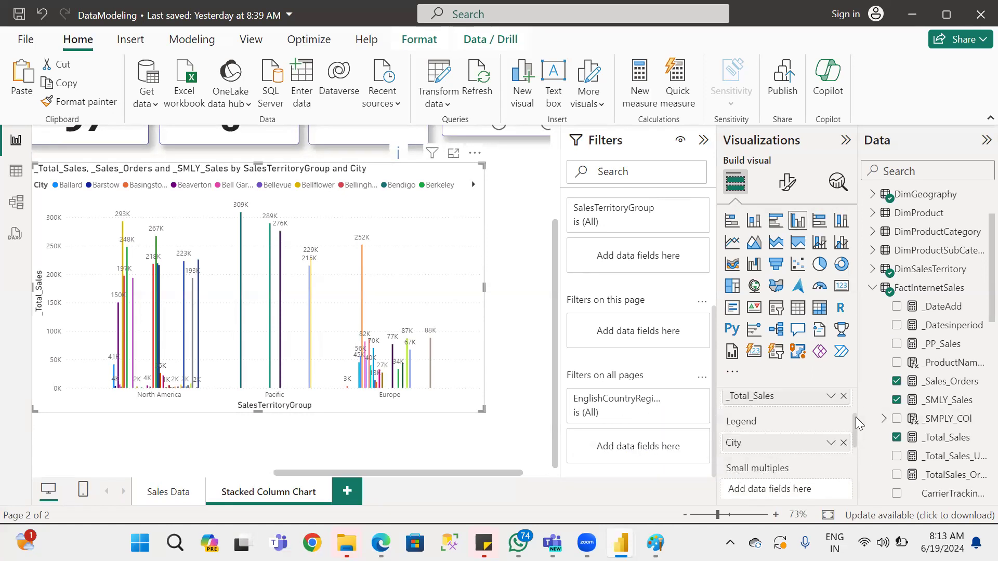
pyautogui.moveTo(854, 419); pyautogui.dragTo(855, 463)
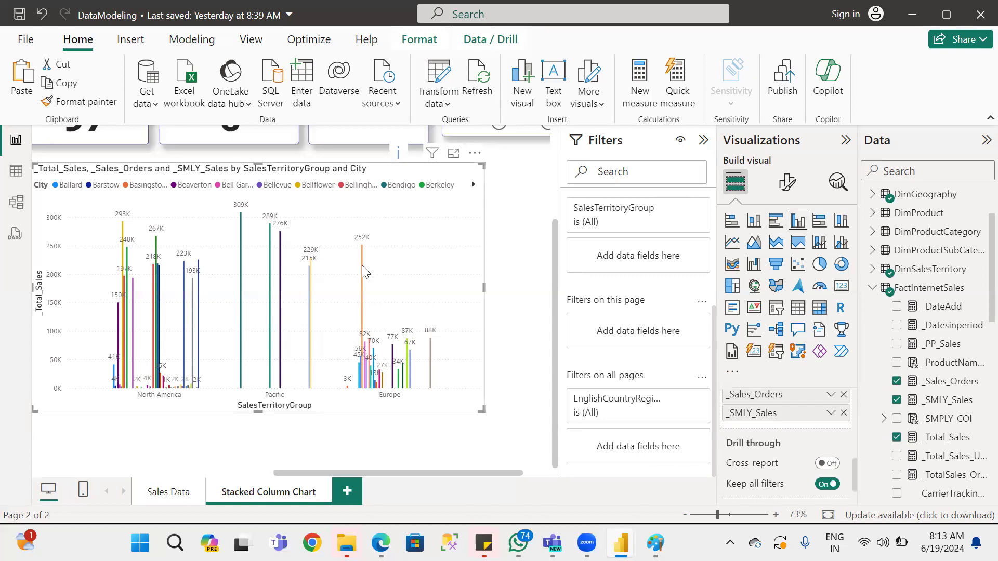
# Try the clustered column visual as a 100% stacked column and a 100% stacked bar chart, ending on clustered column.
pyautogui.moveTo(362, 267)
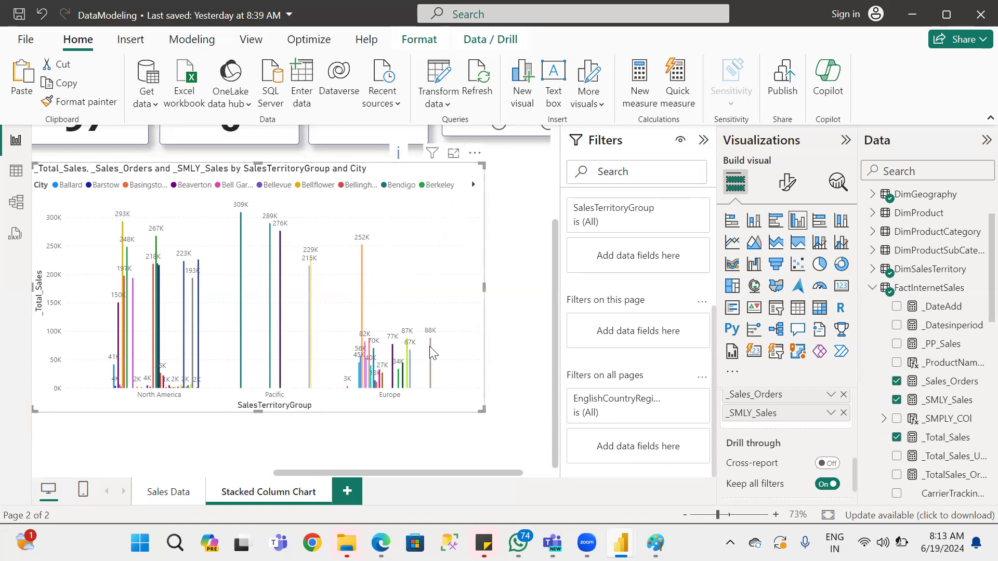
pyautogui.moveTo(429, 346)
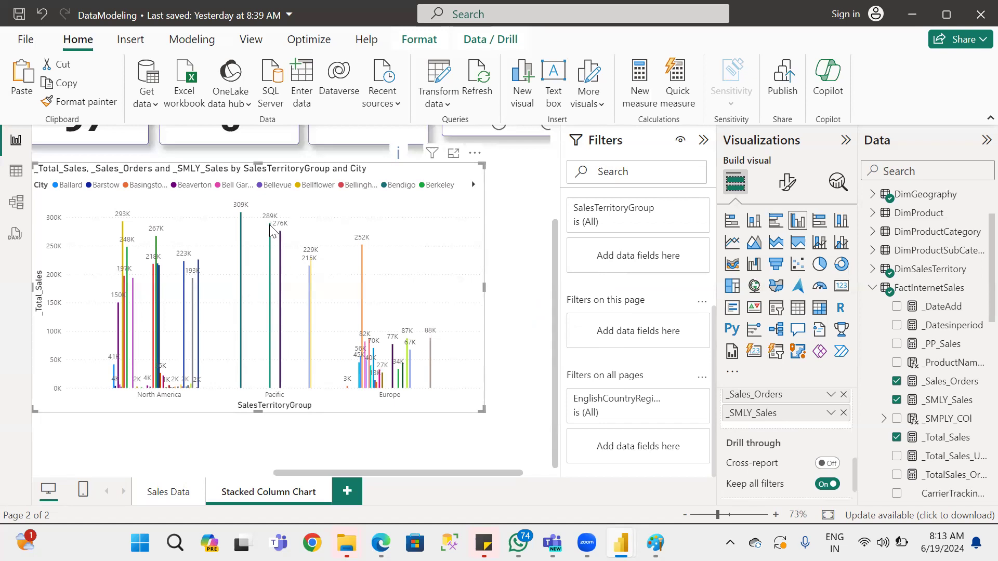
pyautogui.moveTo(270, 224)
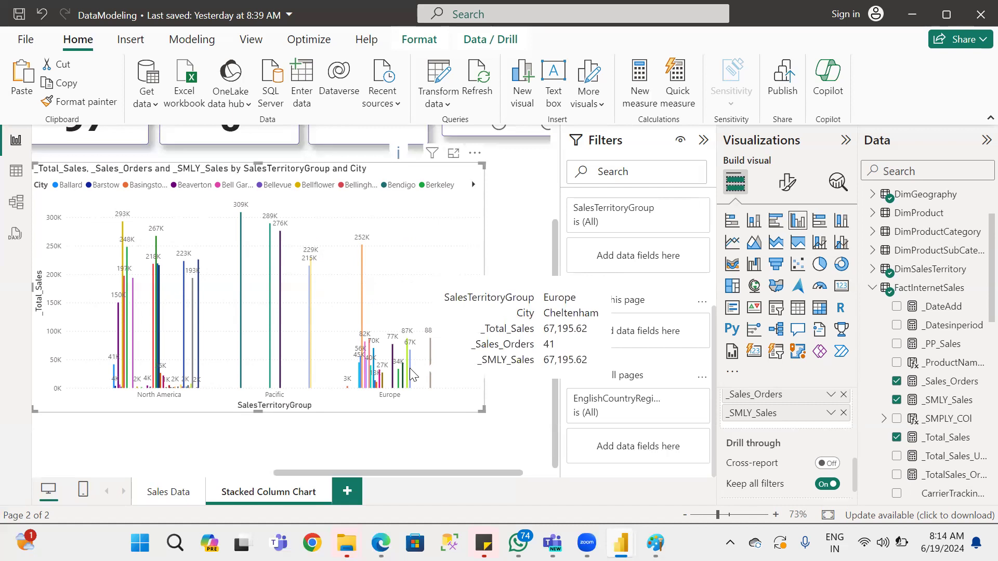
pyautogui.click(846, 225)
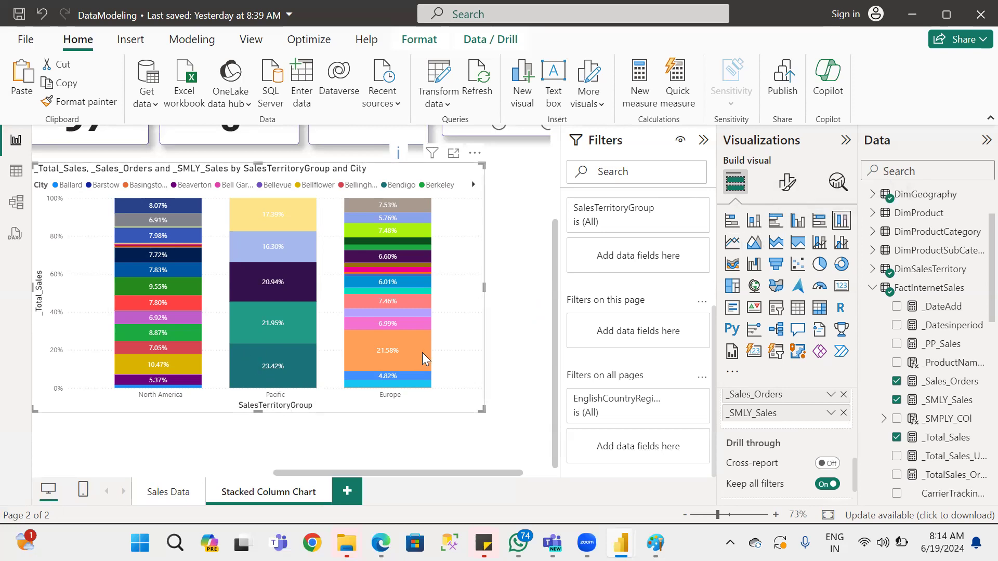
pyautogui.click(818, 224)
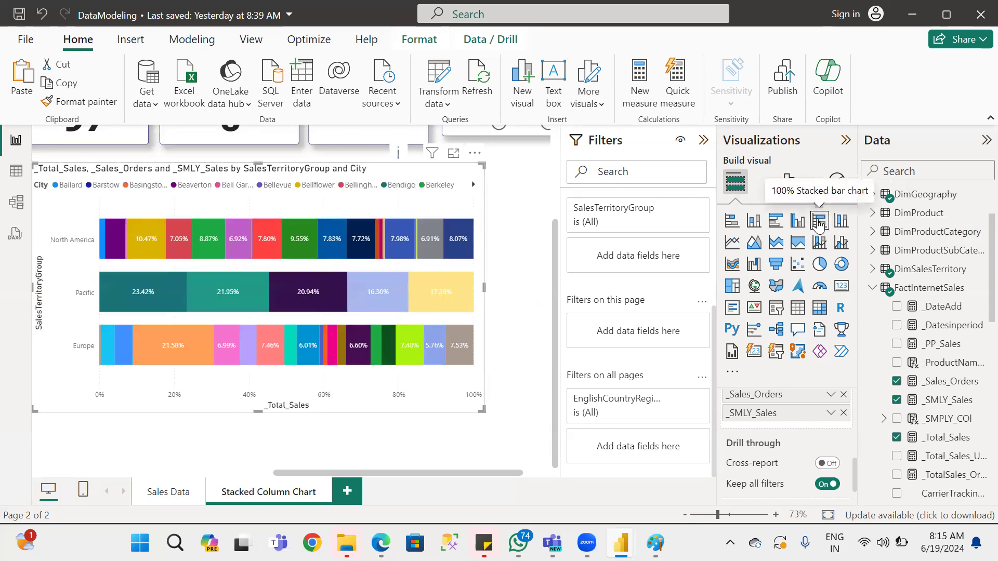
pyautogui.click(798, 224)
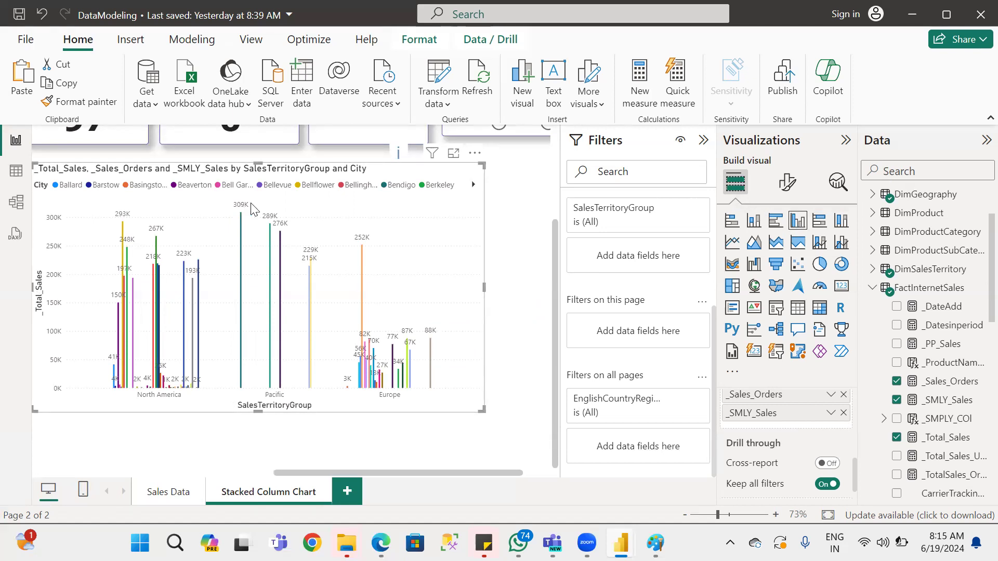
# Compare the 100% stacked bar with the stacked bar version, and the stacked column with the 100% stacked column version.
pyautogui.click(818, 222)
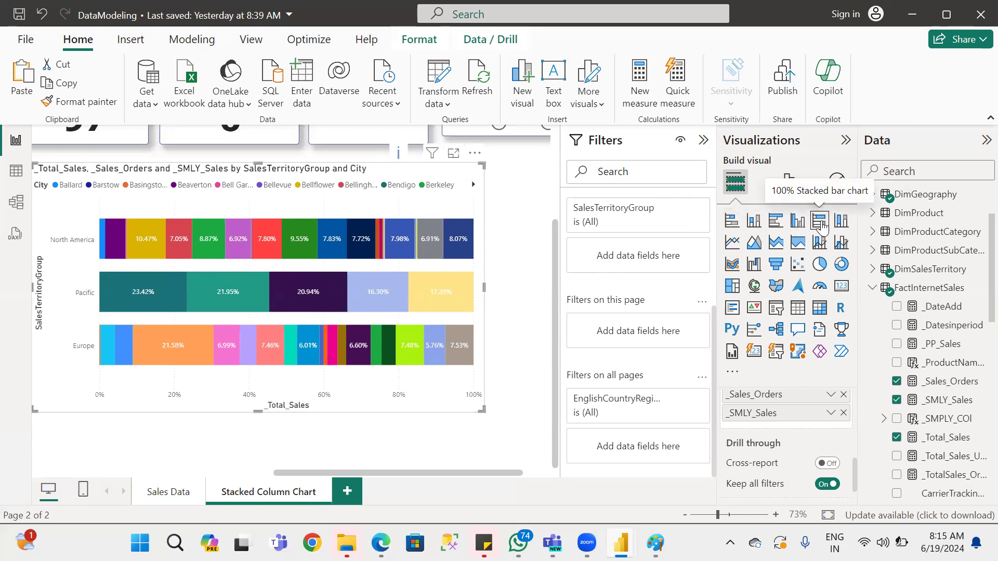
pyautogui.click(730, 224)
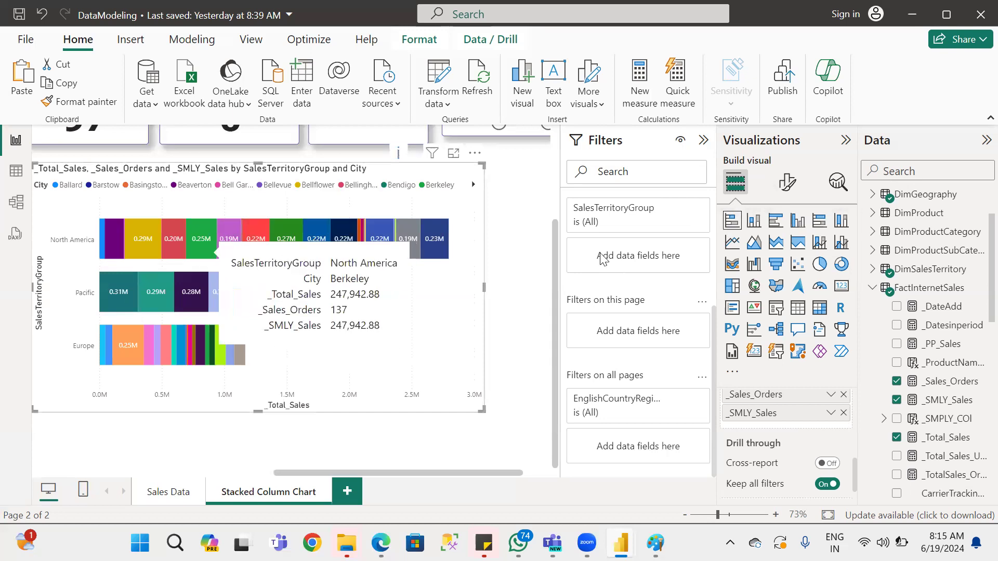
pyautogui.click(824, 229)
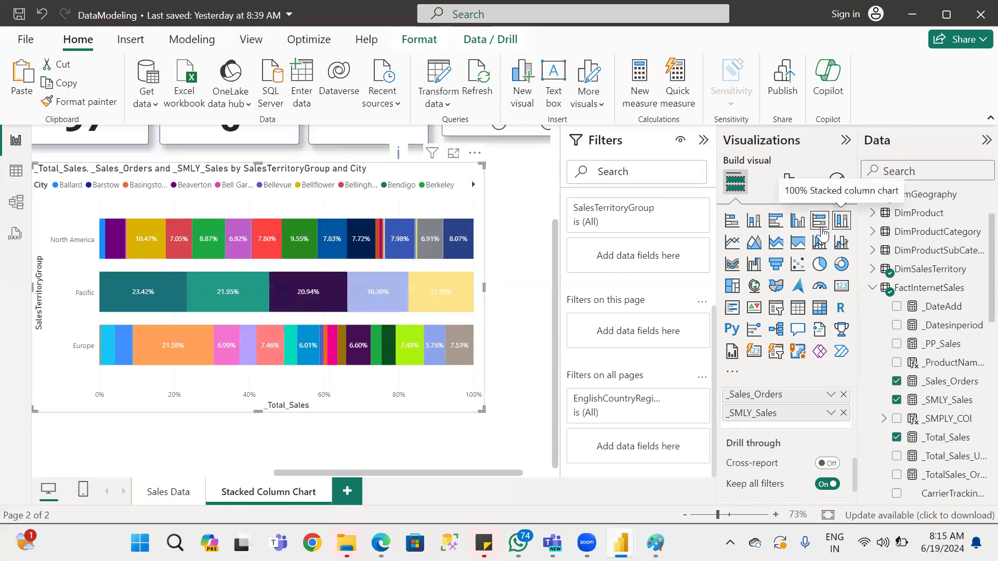
pyautogui.click(752, 221)
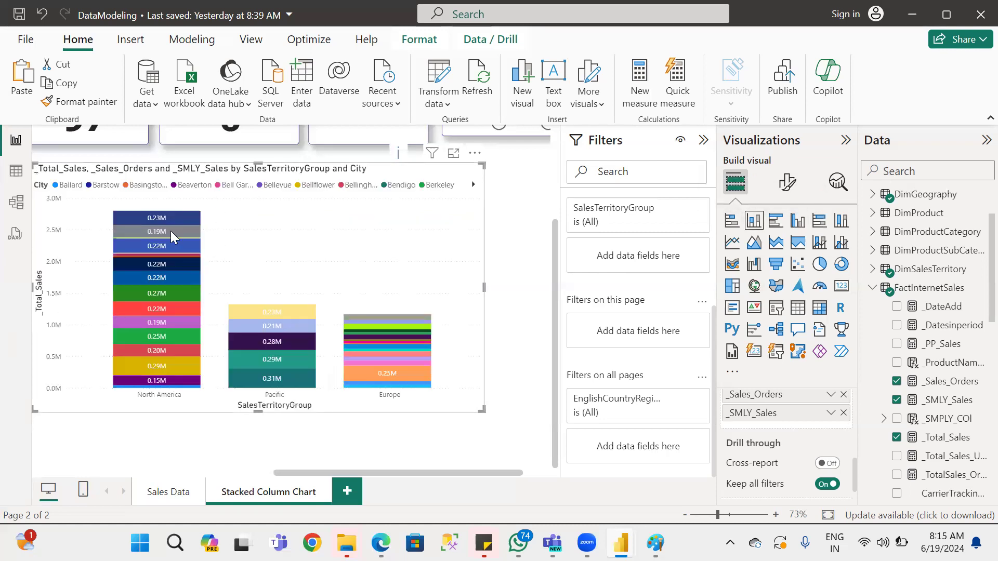
pyautogui.click(843, 226)
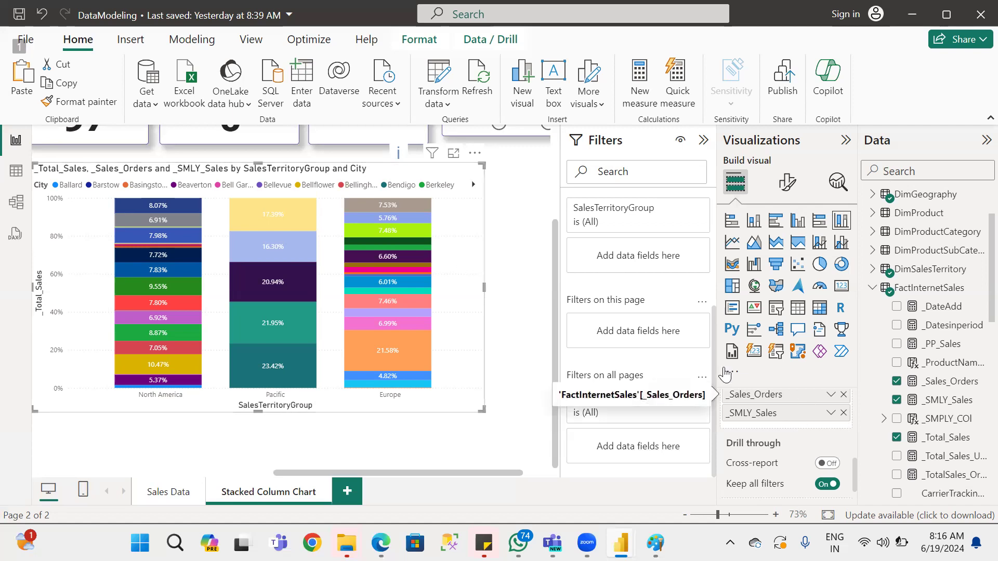
pyautogui.press('alt')
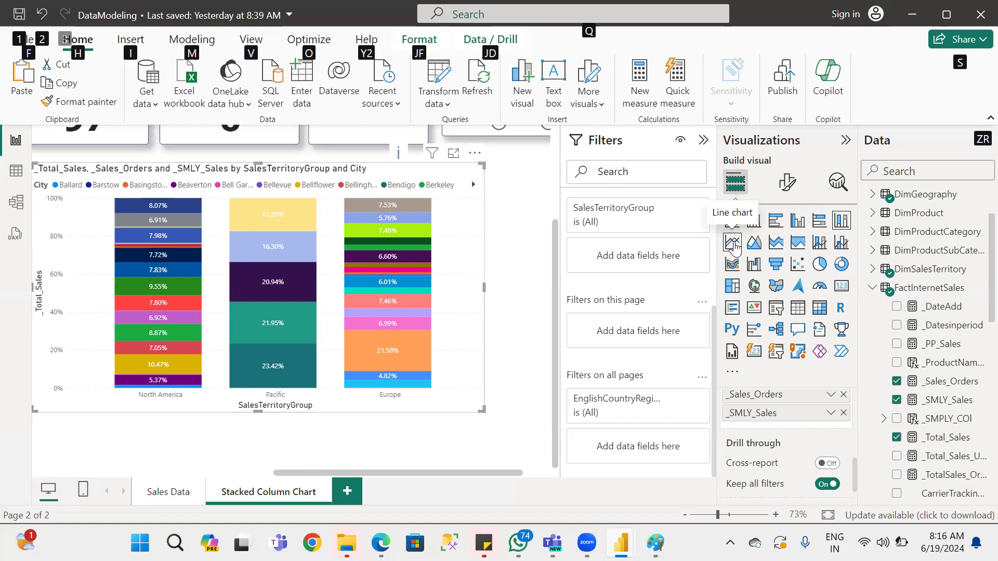
# Convert the visual to a line chart and remove _SMLY_Sales and _Sales_Orders from its tooltips.
pyautogui.click(733, 245)
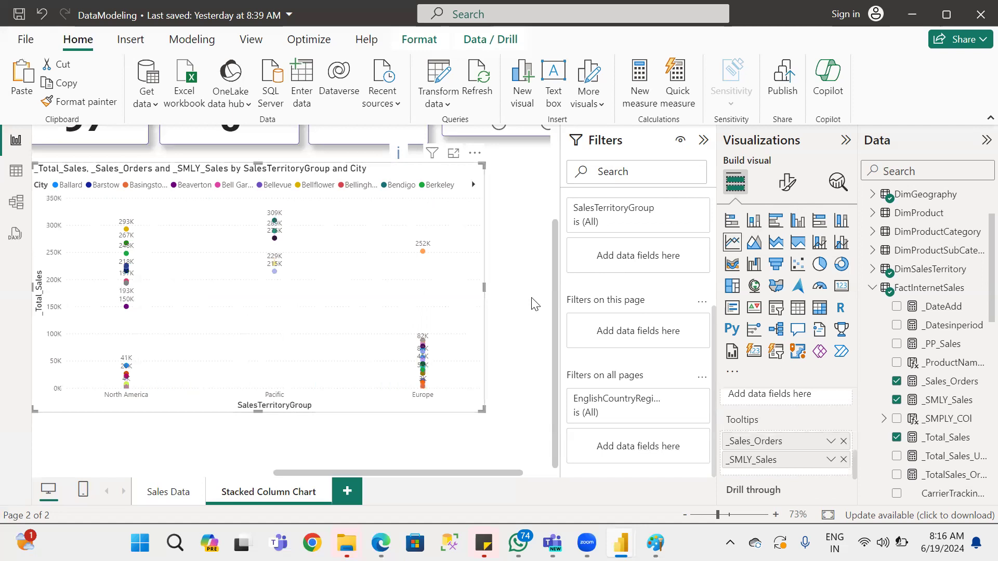
pyautogui.click(843, 460)
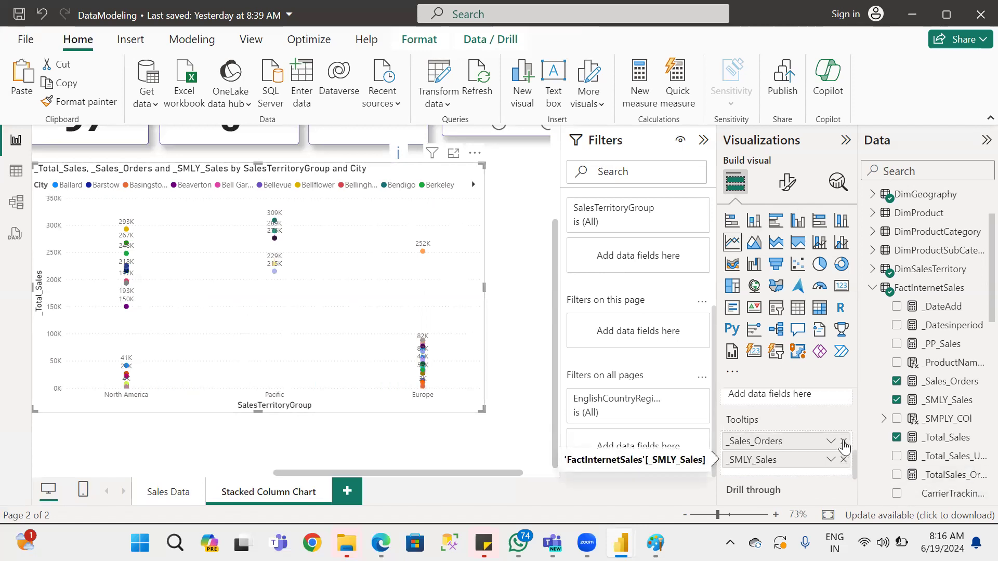
pyautogui.click(843, 440)
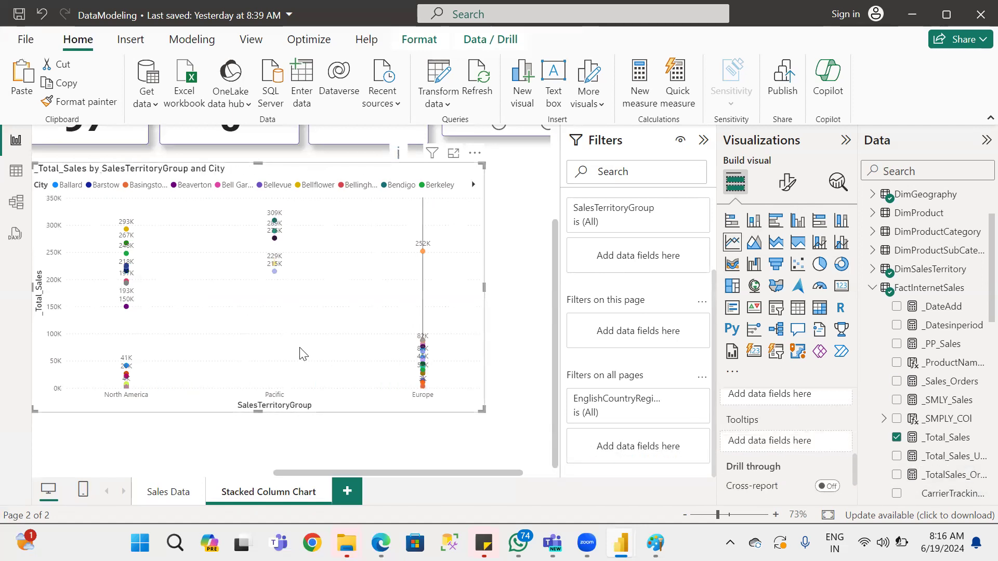
# Review the line chart's X-axis, Y-axis, secondary y-axis and legend field assignments.
pyautogui.scroll(3, 746, 451)
pyautogui.scroll(2, 746, 451)
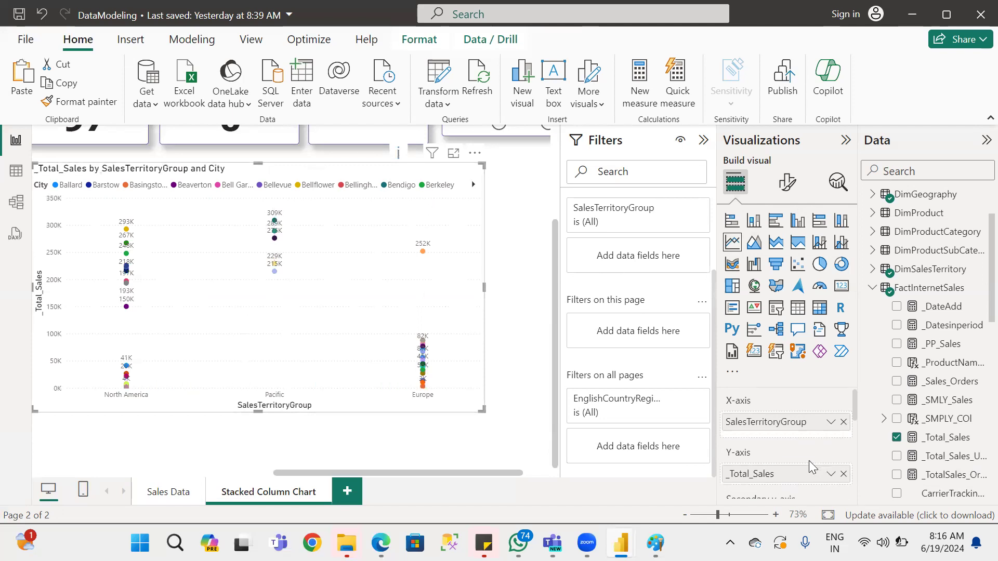
pyautogui.scroll(-2, 820, 453)
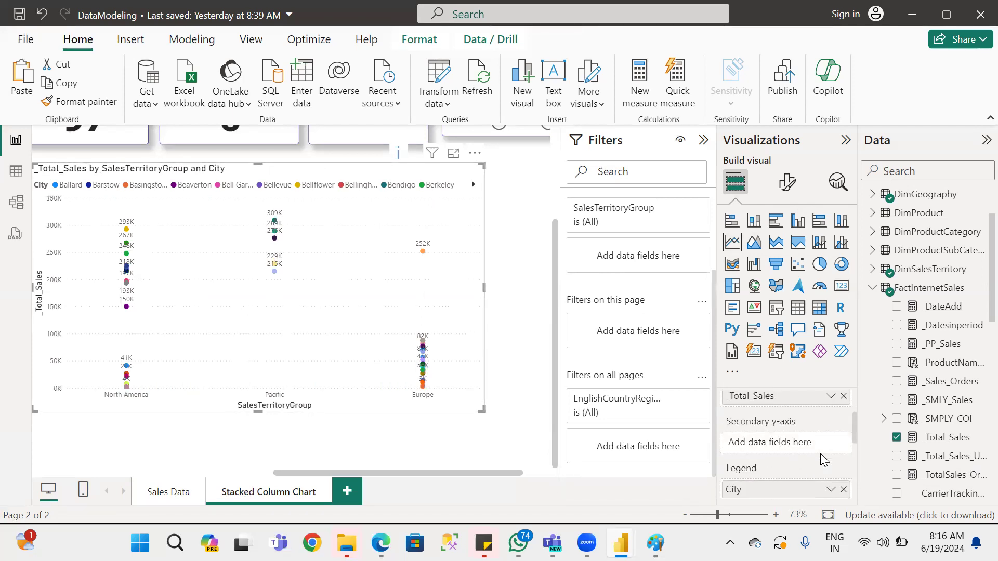
pyautogui.scroll(2, 818, 453)
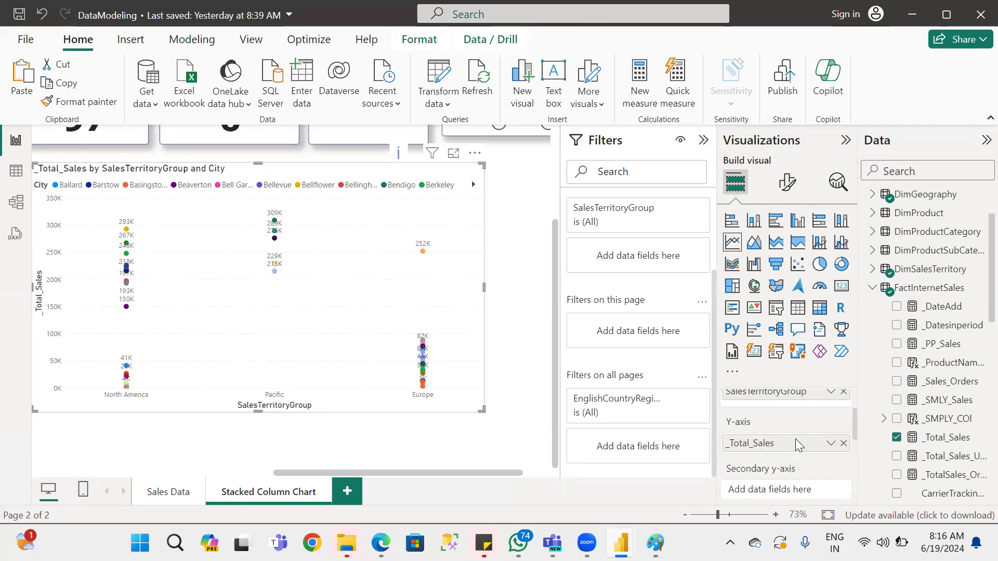
pyautogui.moveTo(854, 401); pyautogui.dragTo(854, 421)
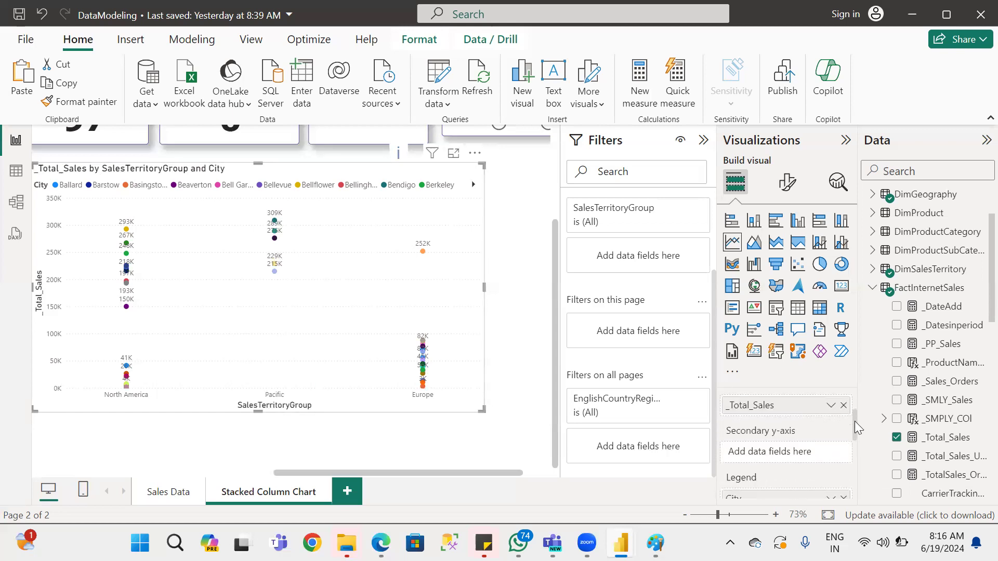
pyautogui.moveTo(956, 458); pyautogui.dragTo(801, 454)
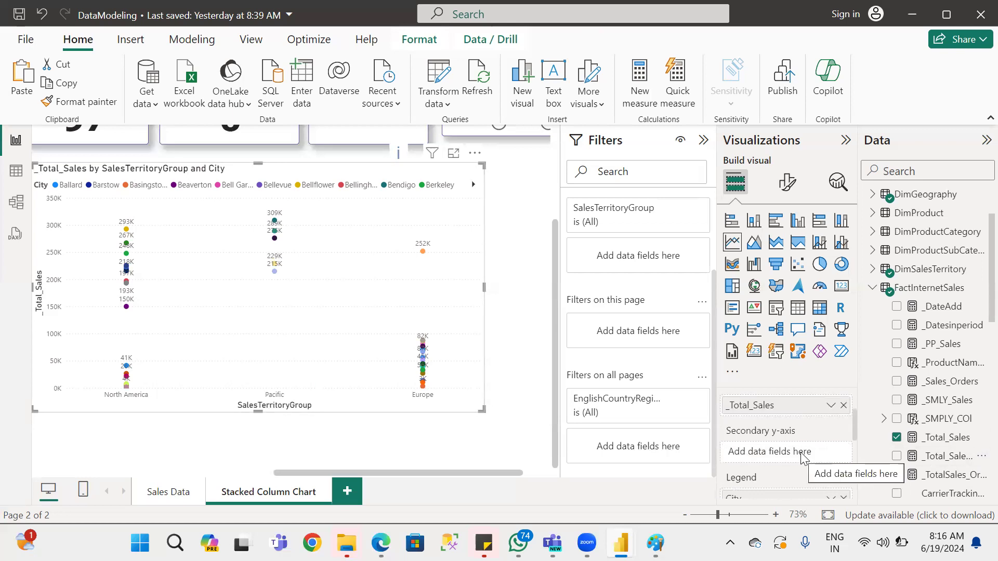
pyautogui.moveTo(943, 482); pyautogui.dragTo(780, 460)
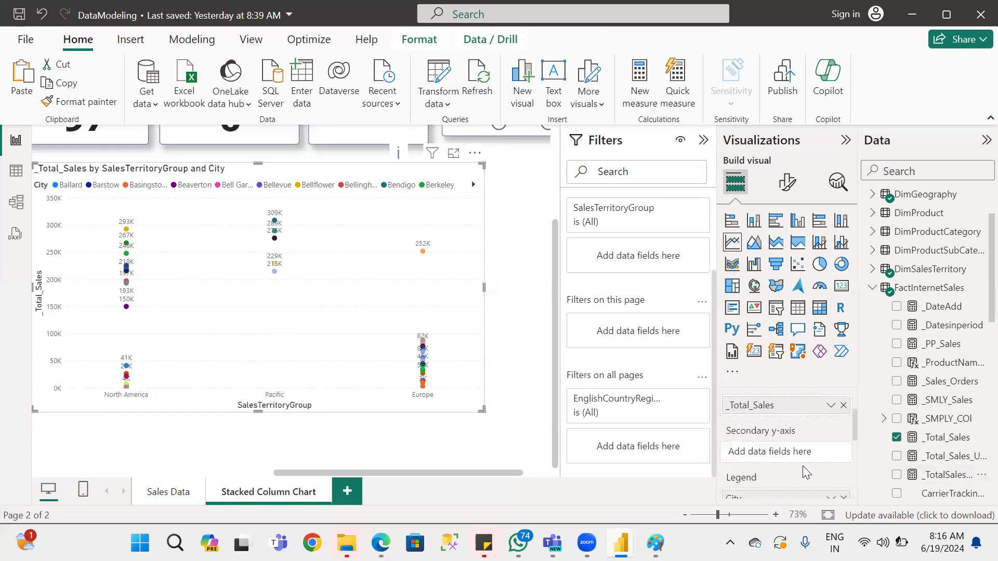
# Switch to the Power BI notes PDF in Edge and read from the clustered and 100% stacked charts to the Line Chart section.
pyautogui.hotkey('alt', 'Tab')
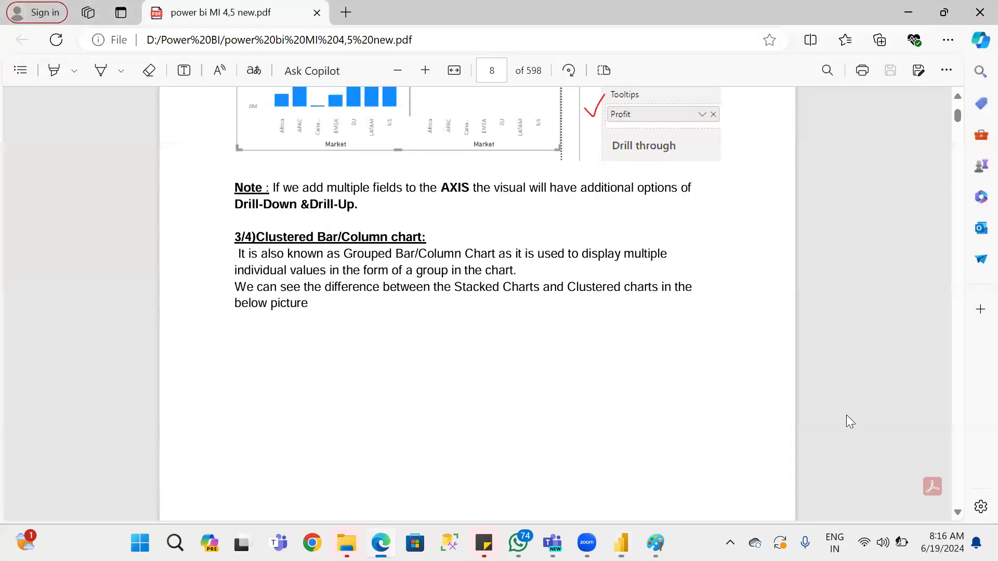
pyautogui.scroll(-10, 480, 335)
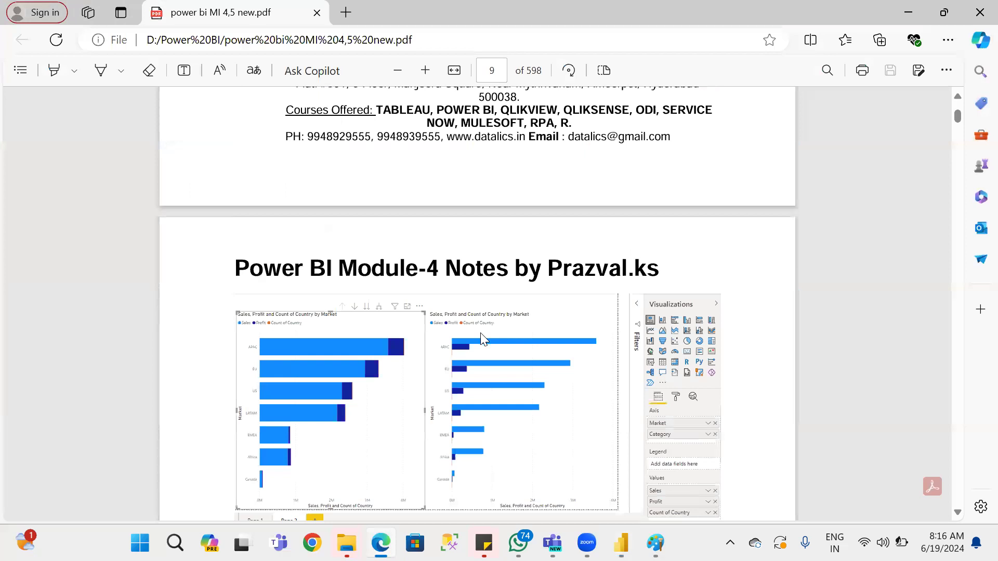
pyautogui.scroll(5, 481, 332)
pyautogui.scroll(-2, 483, 338)
pyautogui.scroll(-8, 482, 341)
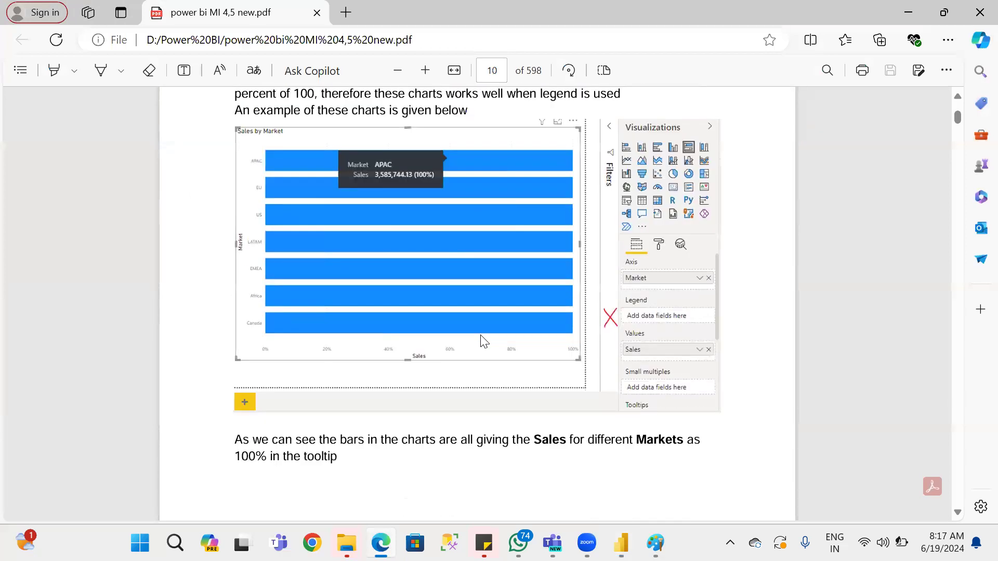
pyautogui.scroll(-8, 482, 342)
pyautogui.scroll(-10, 484, 341)
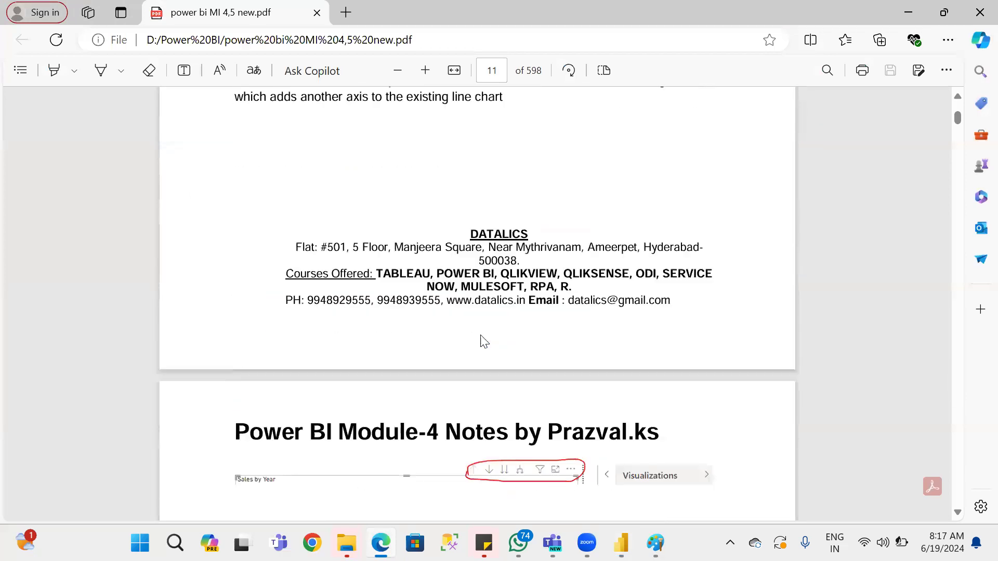
pyautogui.scroll(3, 483, 342)
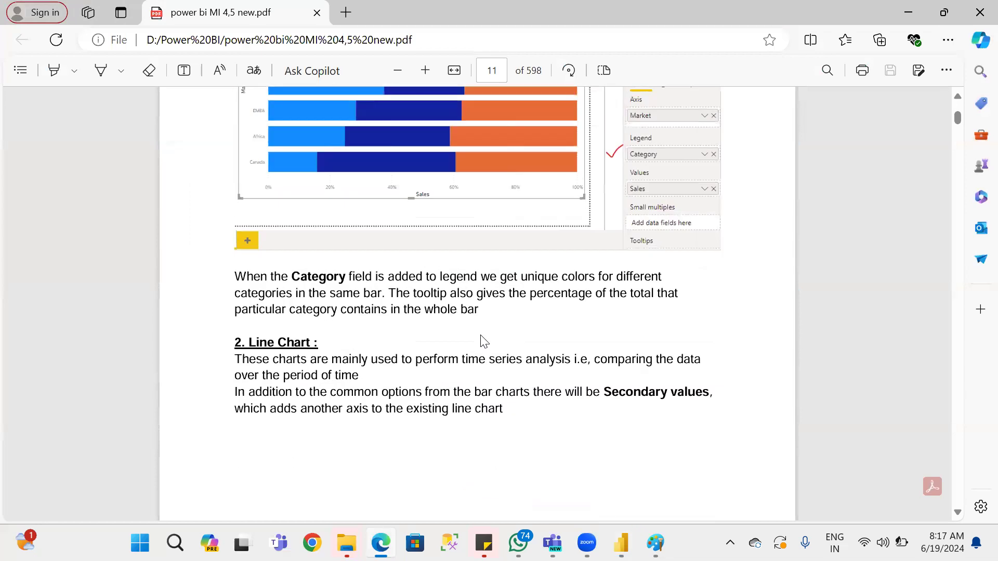
pyautogui.scroll(-2, 483, 342)
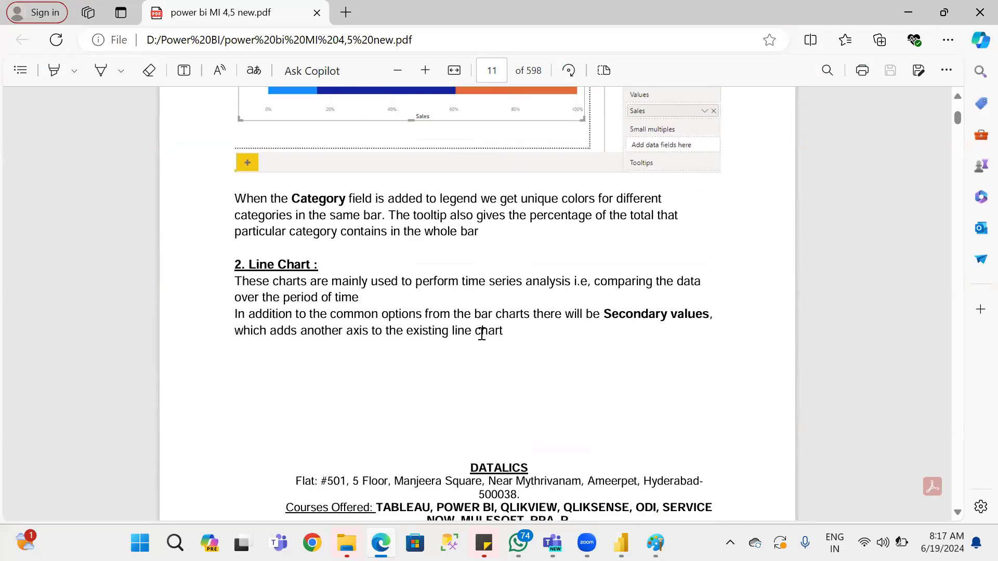
# Check the report's line chart, return to the PDF notes, select "Secondary values" and read the Sales by Order Date example.
pyautogui.hotkey('alt', 'Tab')
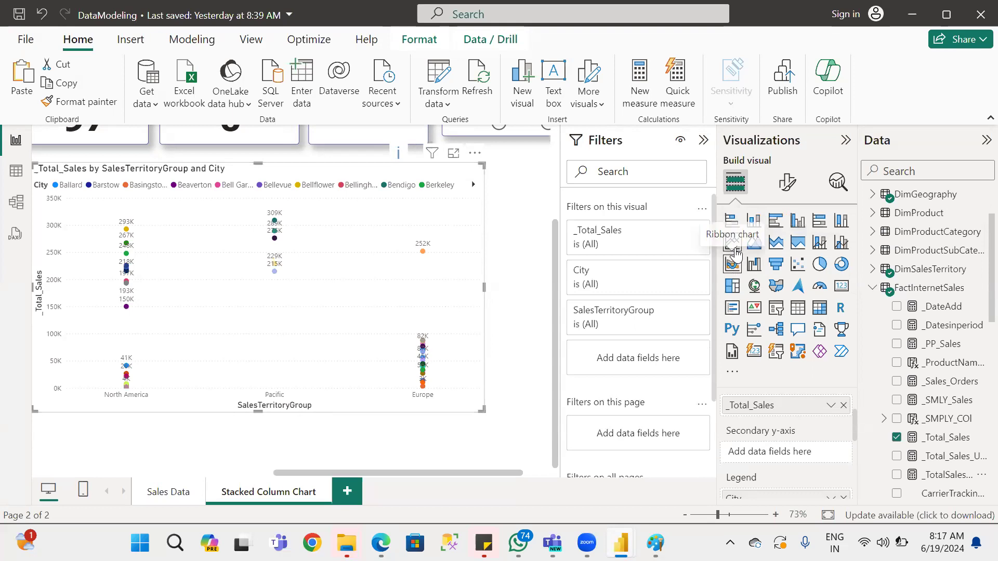
pyautogui.hotkey('alt', 'Tab')
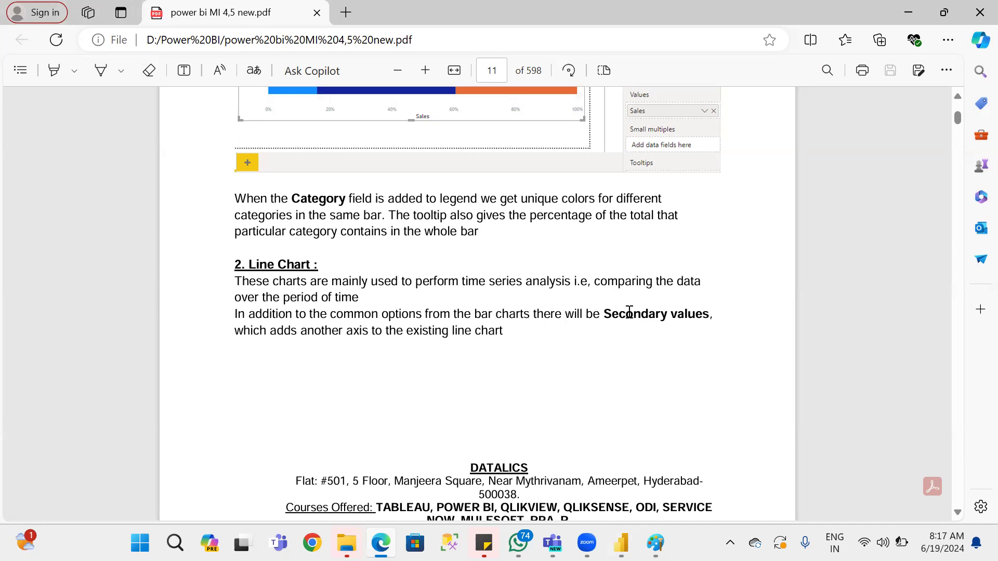
pyautogui.moveTo(603, 314); pyautogui.dragTo(760, 315)
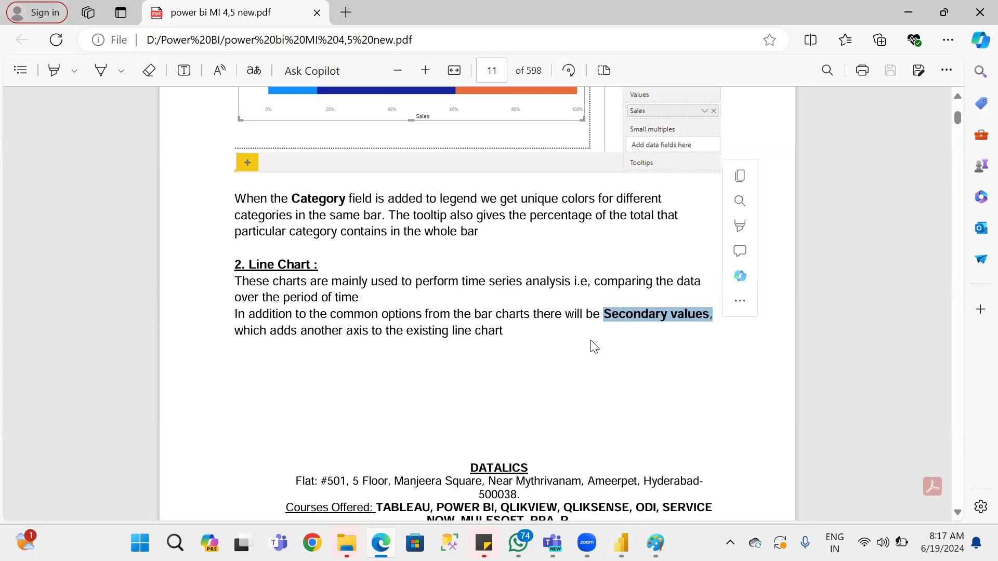
pyautogui.scroll(-2, 590, 349)
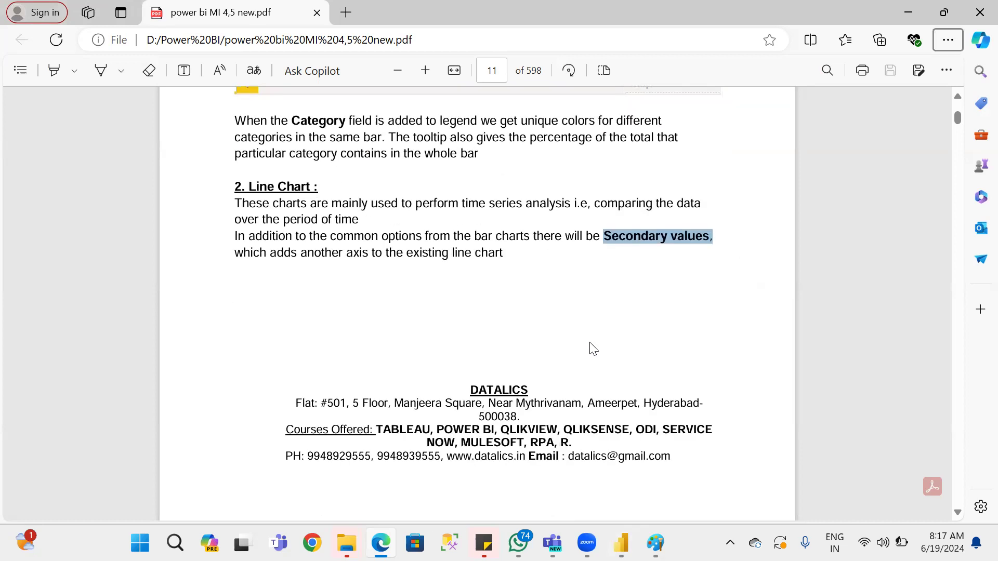
pyautogui.scroll(-7, 593, 349)
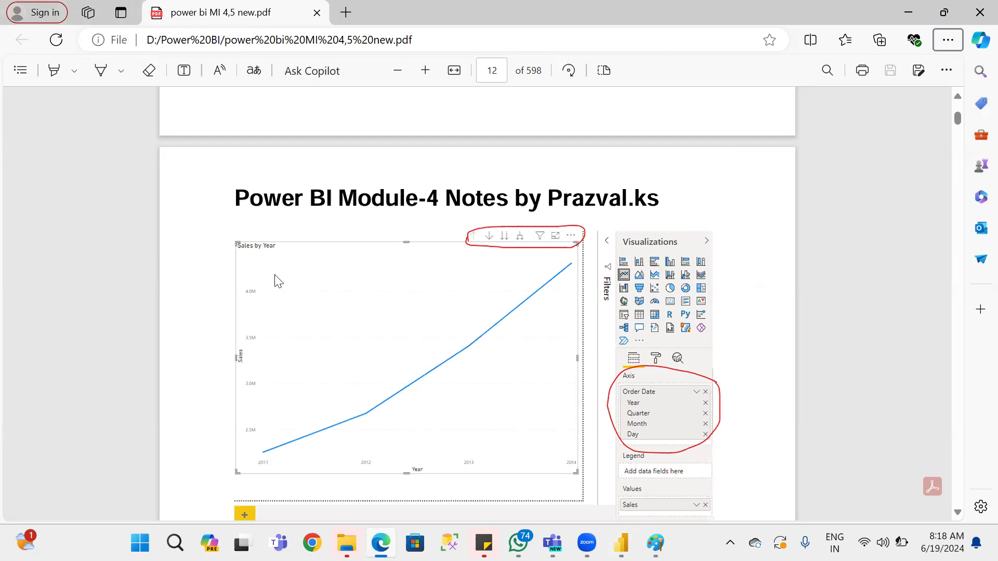
pyautogui.scroll(-2, 674, 458)
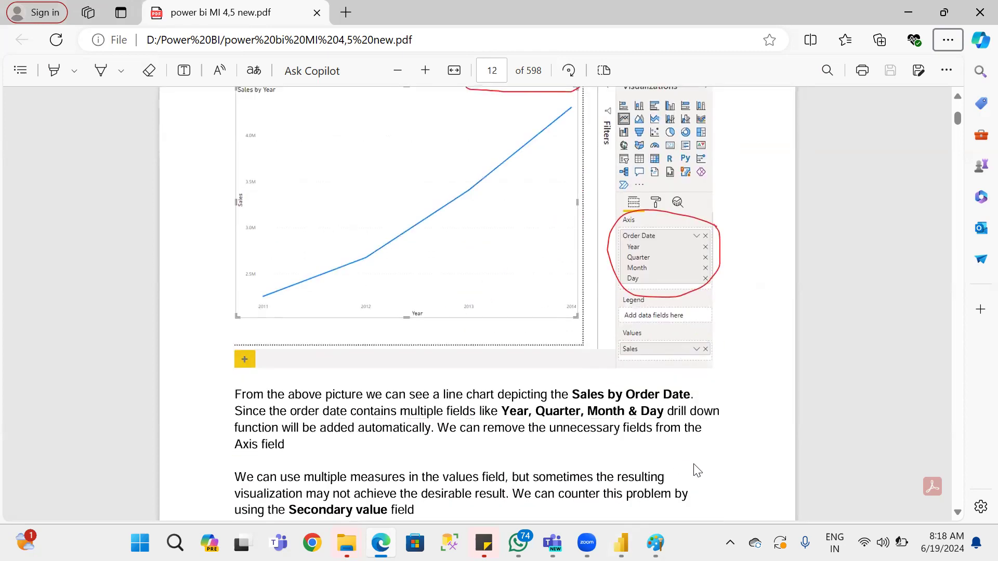
# Return to the Power BI report and replace SalesTerritoryGroup on the line chart's X-axis with CalendarYear from DimDate.
pyautogui.hotkey('alt', 'Tab')
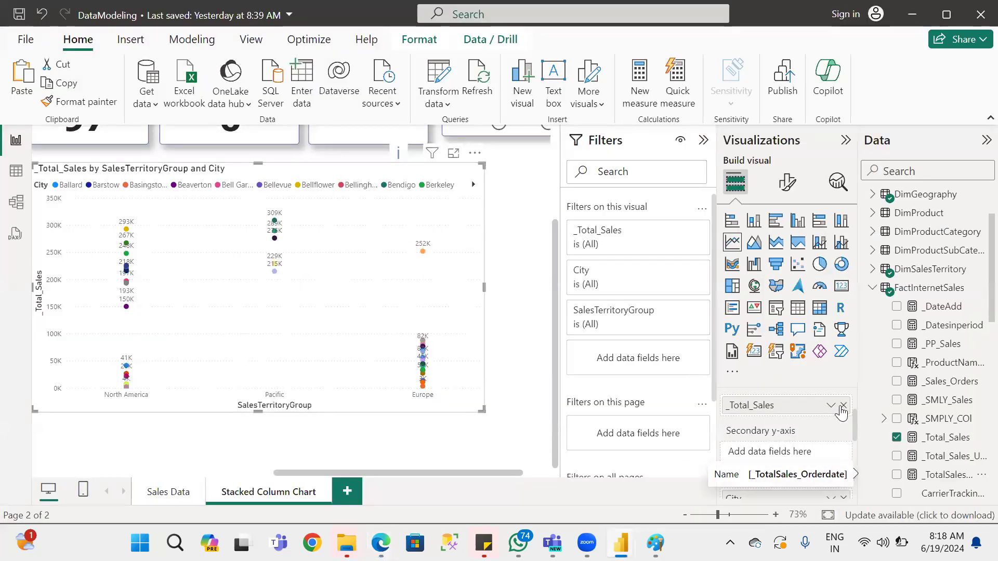
pyautogui.scroll(1, 841, 440)
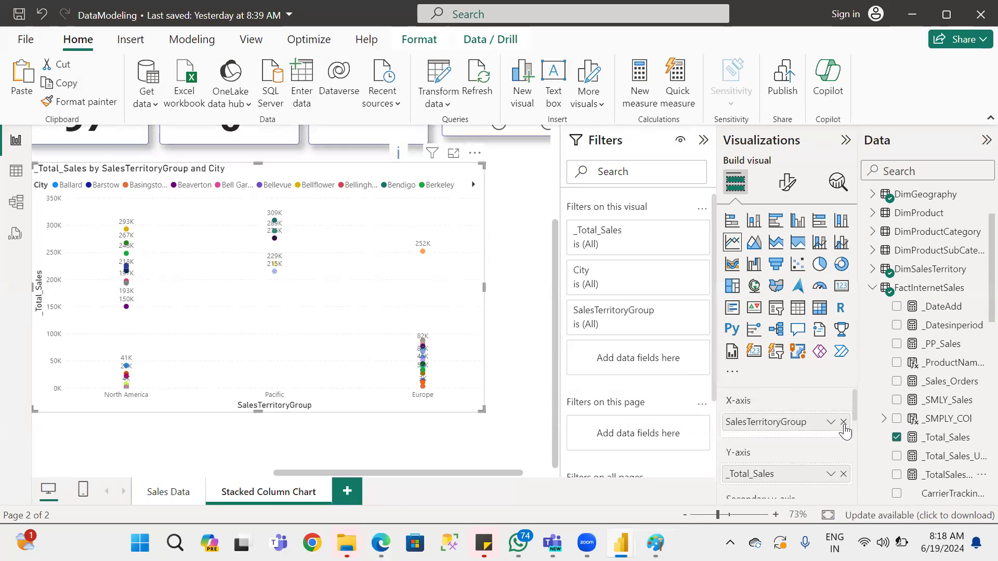
pyautogui.click(843, 422)
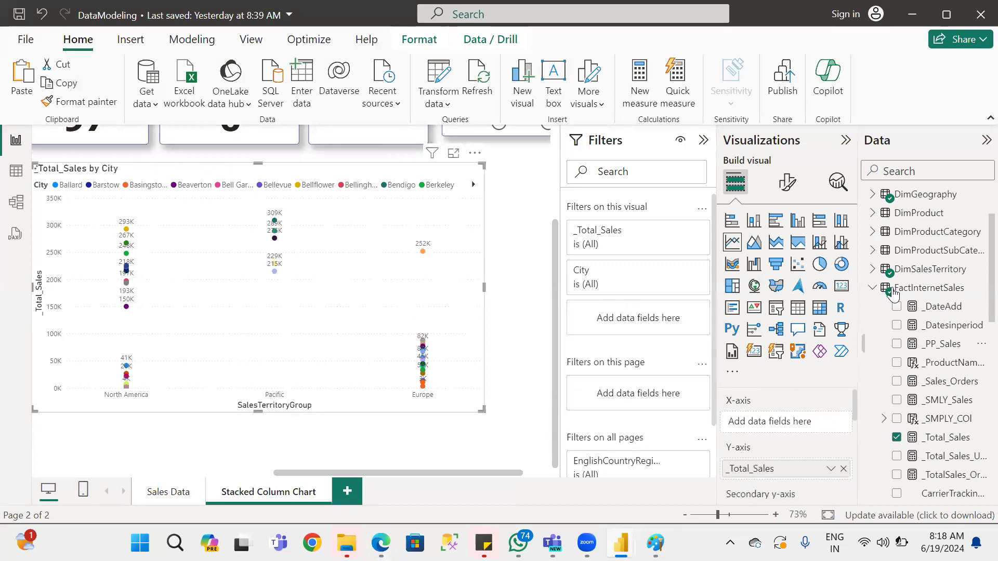
pyautogui.click(873, 288)
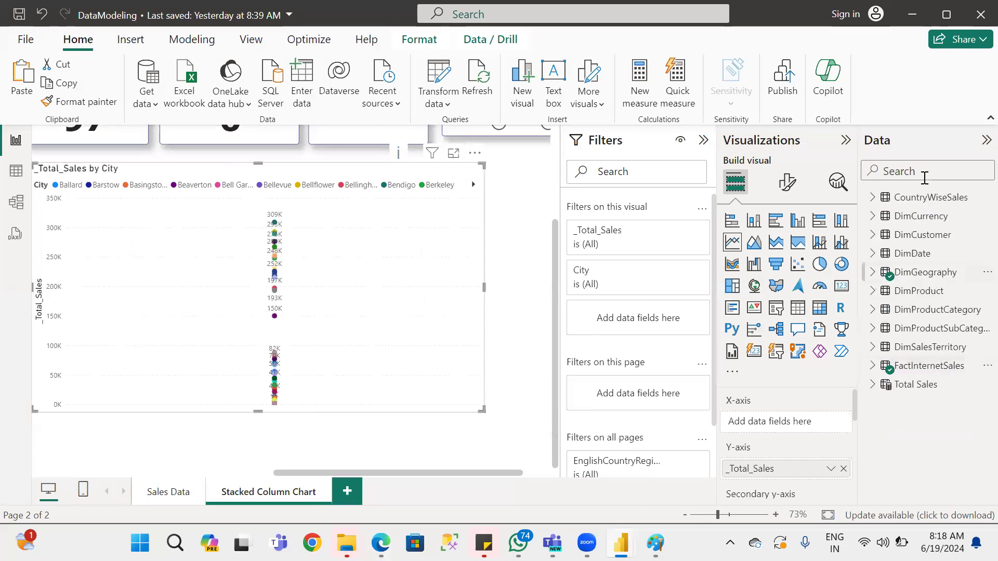
pyautogui.click(894, 254)
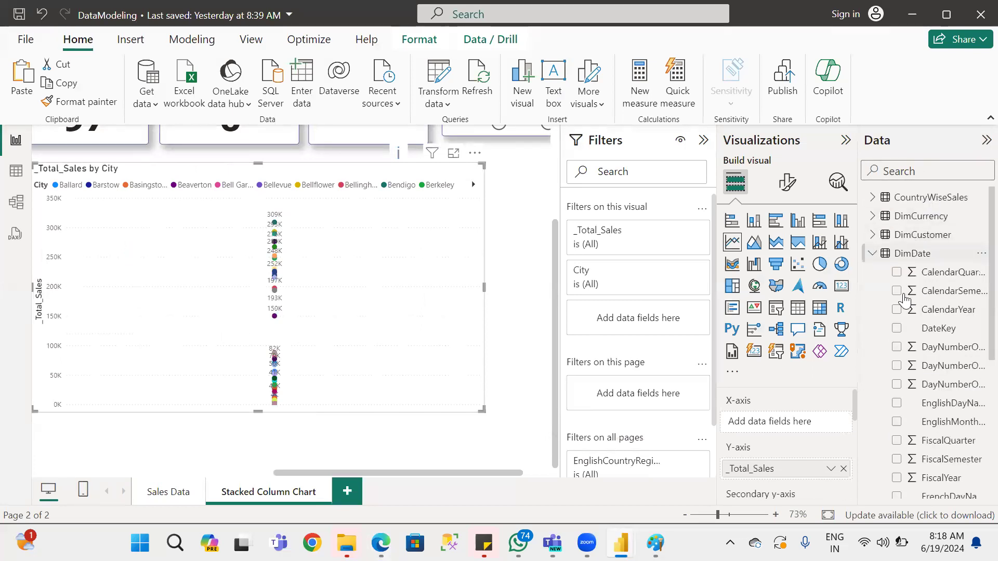
pyautogui.moveTo(919, 330); pyautogui.dragTo(780, 420)
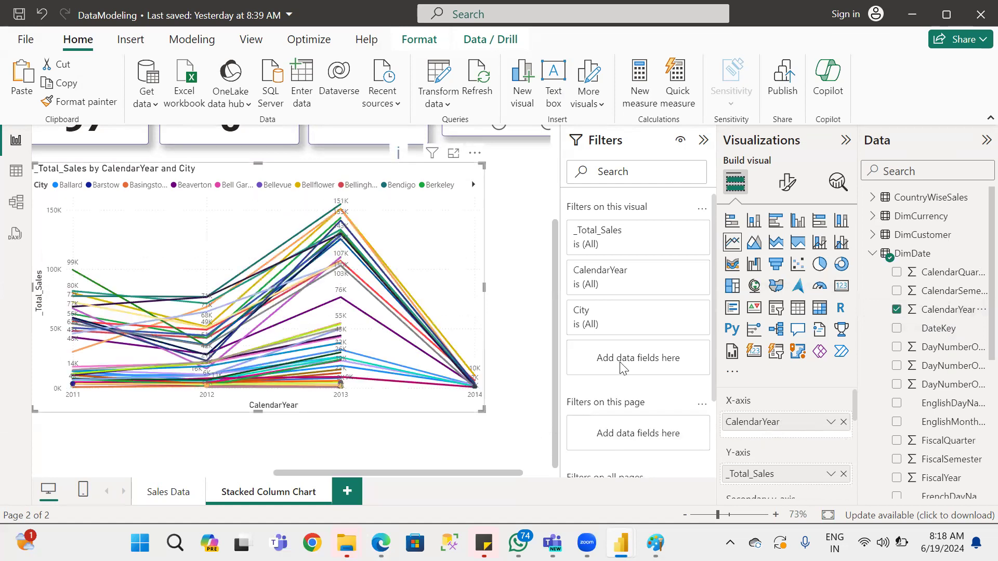
# Remove City from the line chart's legend, CalendarYear from its X-axis and _Total_Sales from its Y-axis.
pyautogui.scroll(-3, 808, 460)
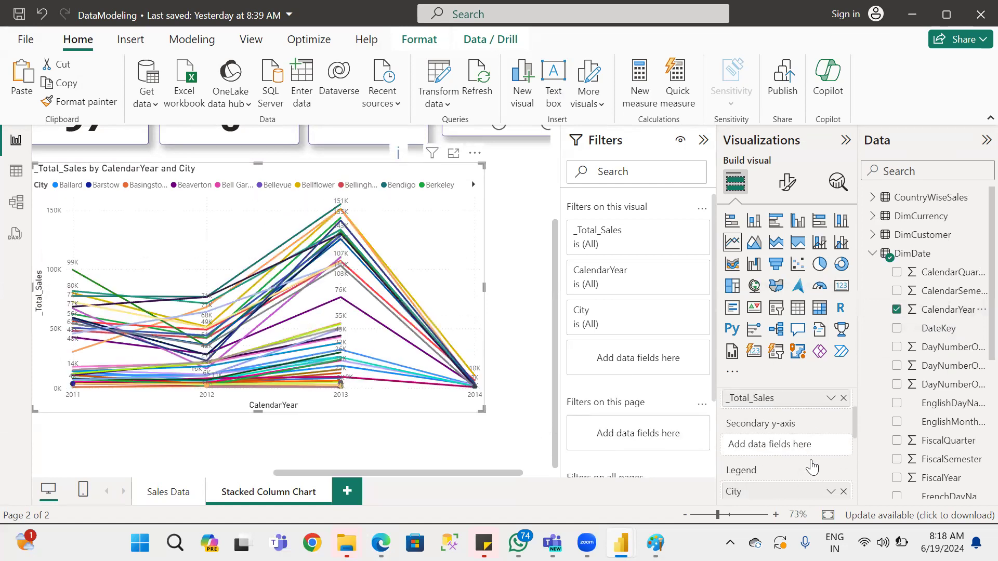
pyautogui.click(843, 491)
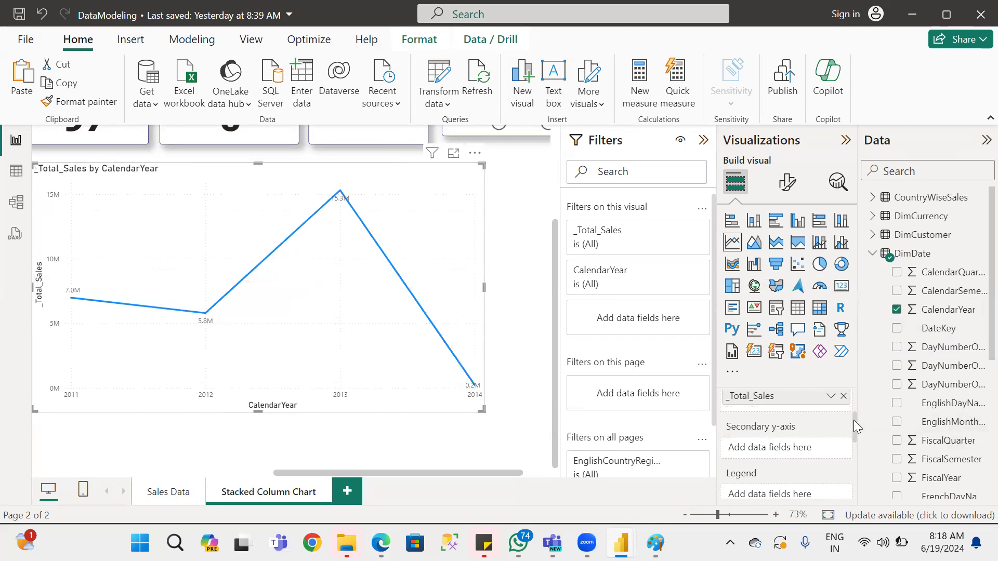
pyautogui.scroll(3, 856, 430)
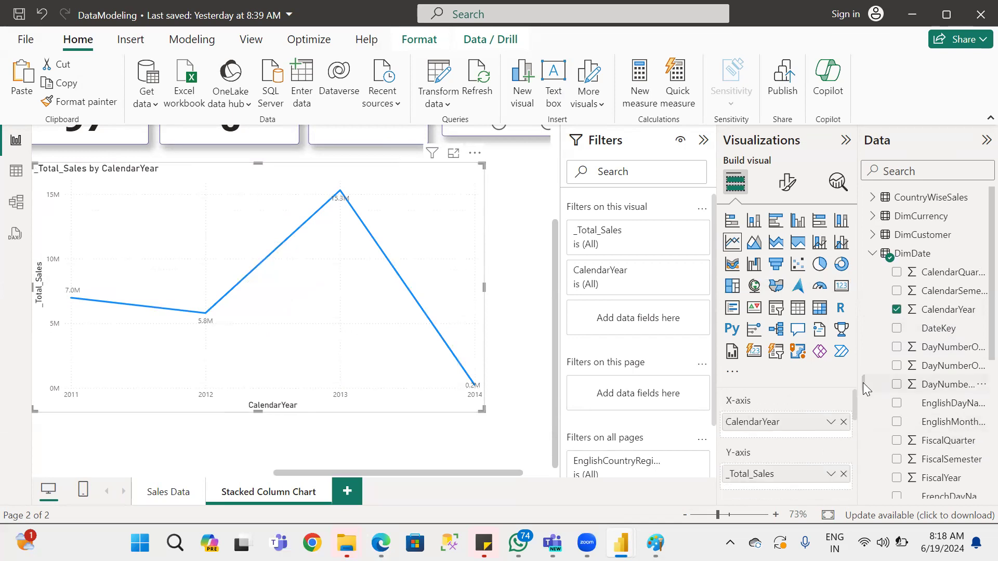
pyautogui.click(844, 422)
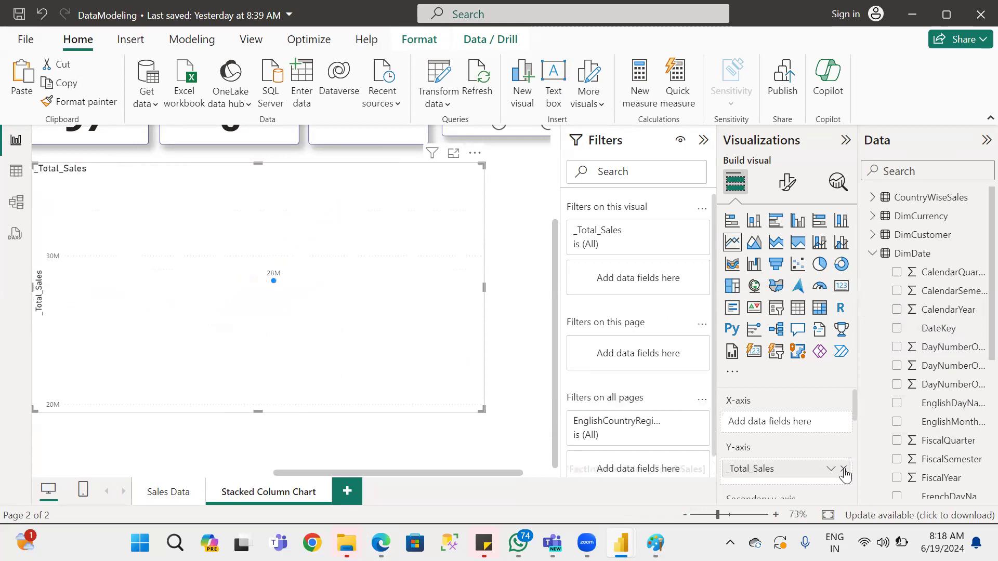
pyautogui.click(843, 469)
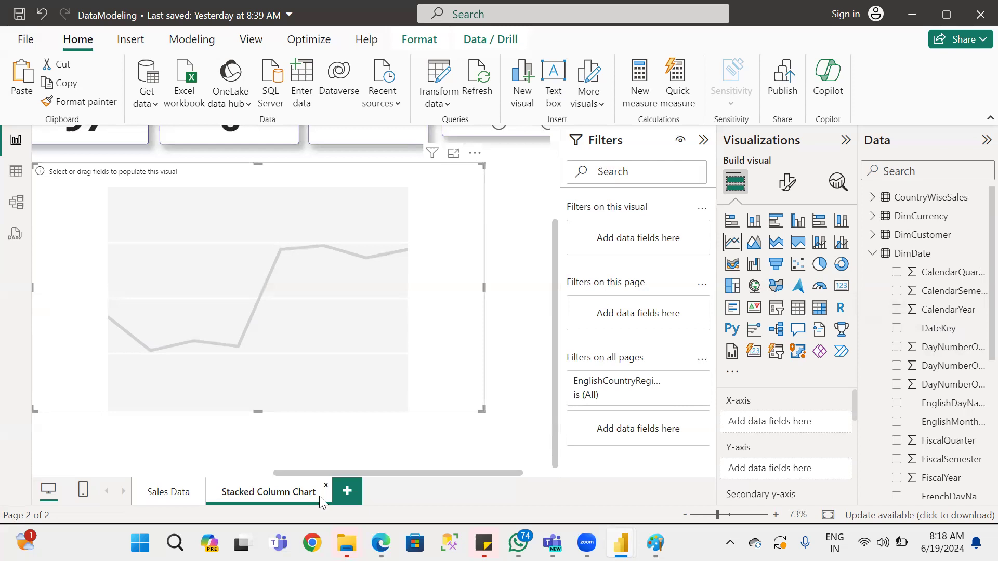
# Undo the line chart's field changes and its conversion, back to the 100% stacked column chart.
pyautogui.hotkey('ctrl', 'z')
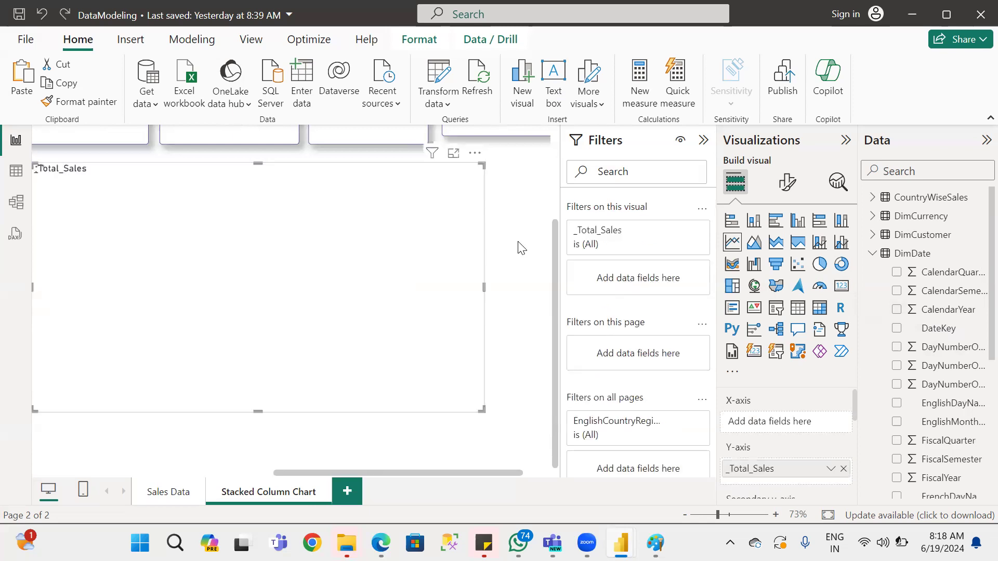
pyautogui.hotkey('ctrl', 'y')
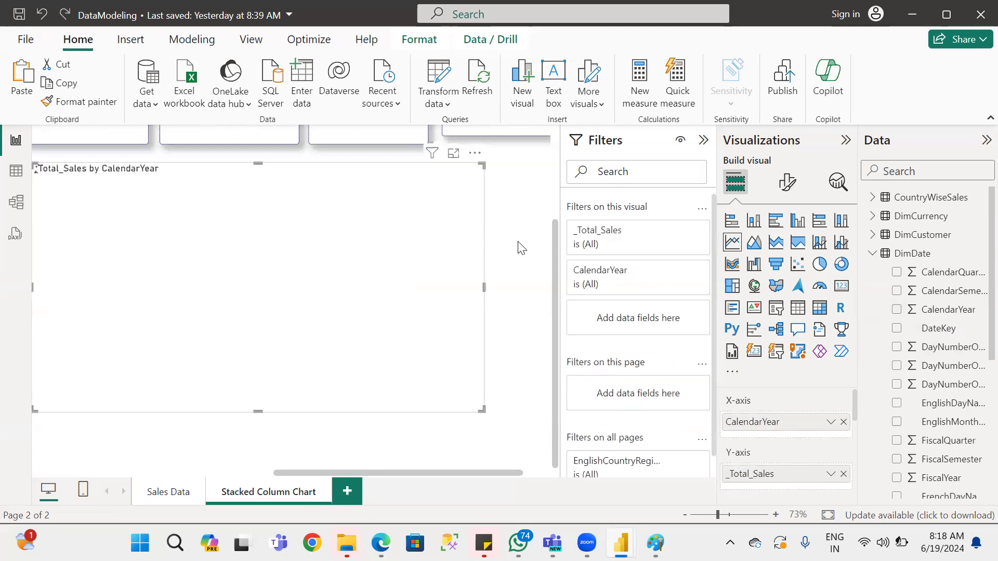
pyautogui.hotkey('ctrl', 'y')
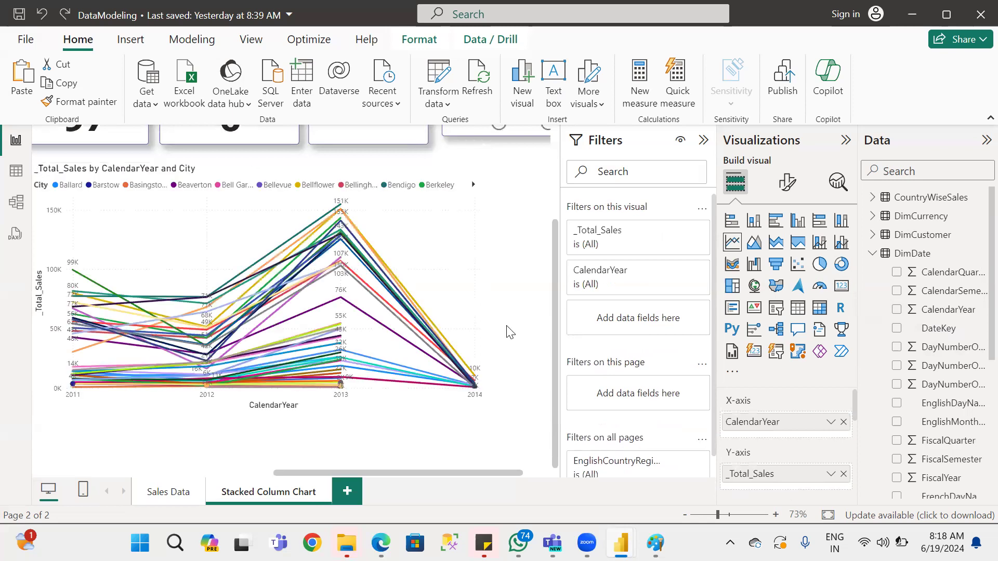
pyautogui.hotkey('ctrl', 'z')
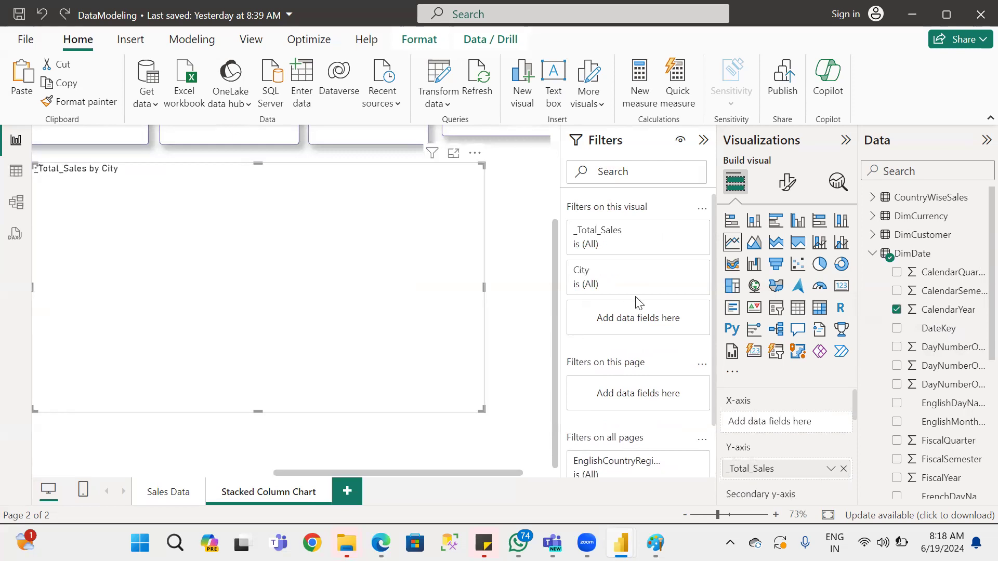
pyautogui.click(842, 218)
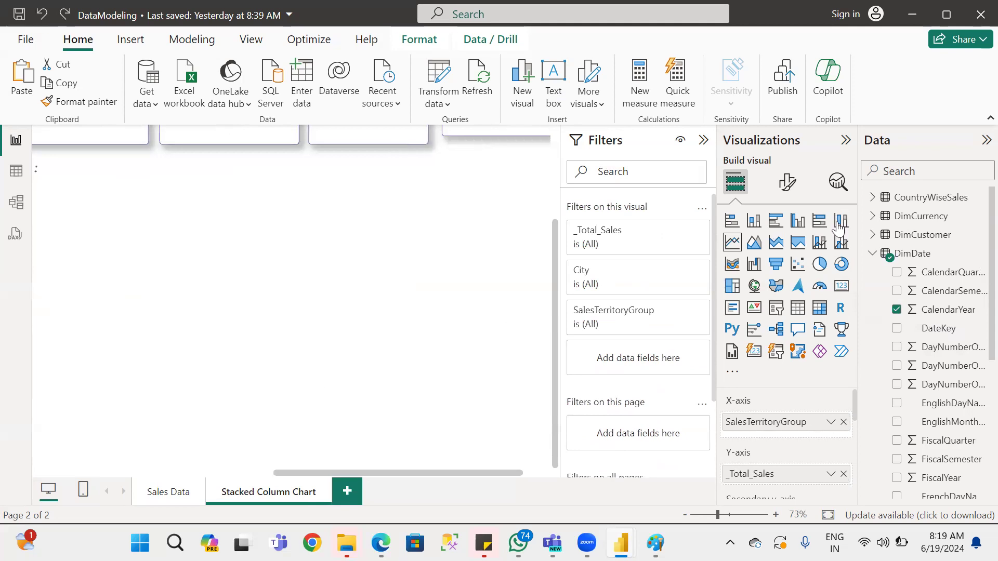
pyautogui.click(798, 223)
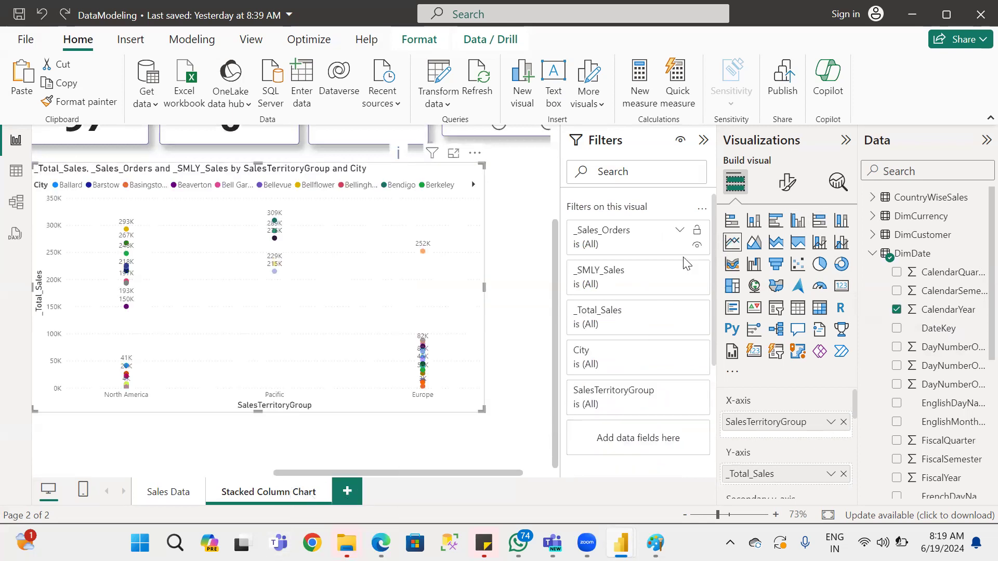
# Duplicate the Stacked Column Chart page and rename the copy as Line.
pyautogui.rightClick(293, 493)
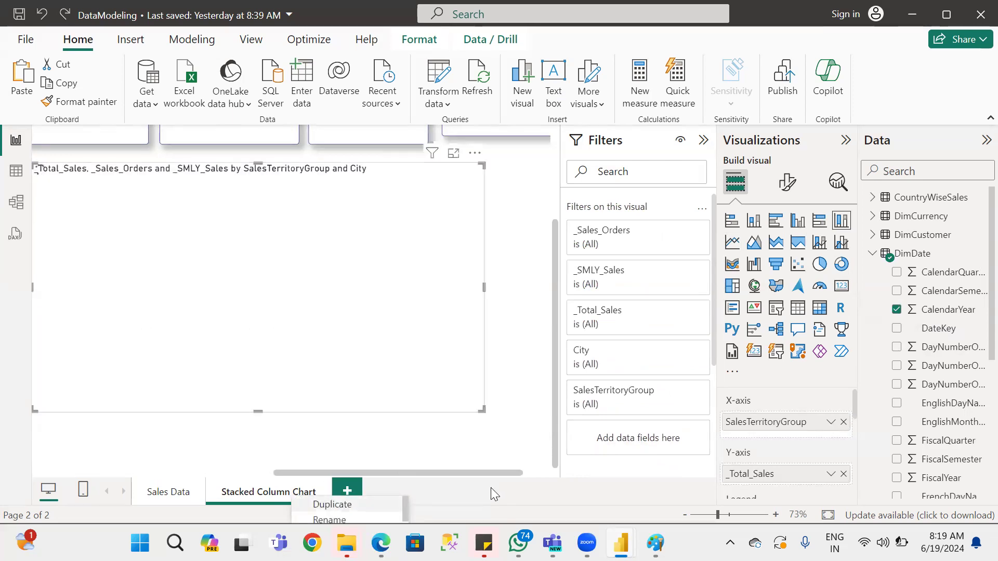
pyautogui.rightClick(279, 496)
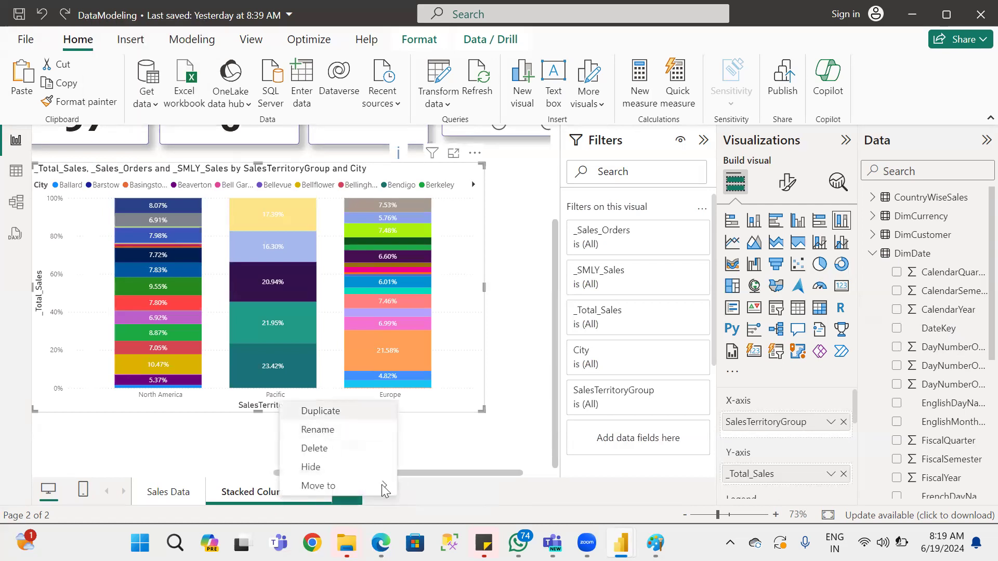
pyautogui.click(320, 411)
pyautogui.doubleClick(353, 492)
pyautogui.press('End')
pyautogui.write('Line')
pyautogui.hotkey('ctrl', 'a')
pyautogui.write('Line')
pyautogui.press('Return')
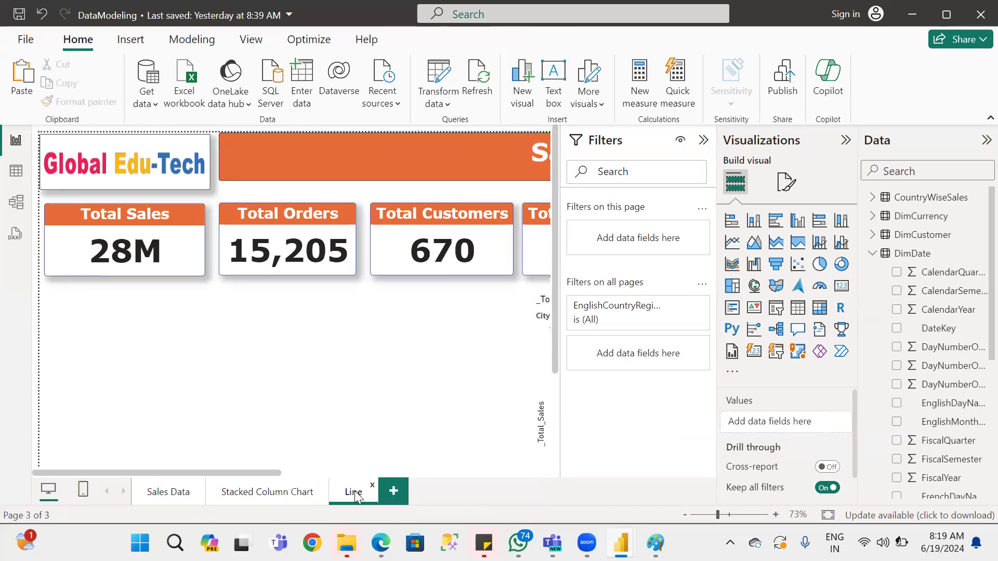
# Delete the 100% stacked column chart from the Line page.
pyautogui.scroll(-3, 374, 423)
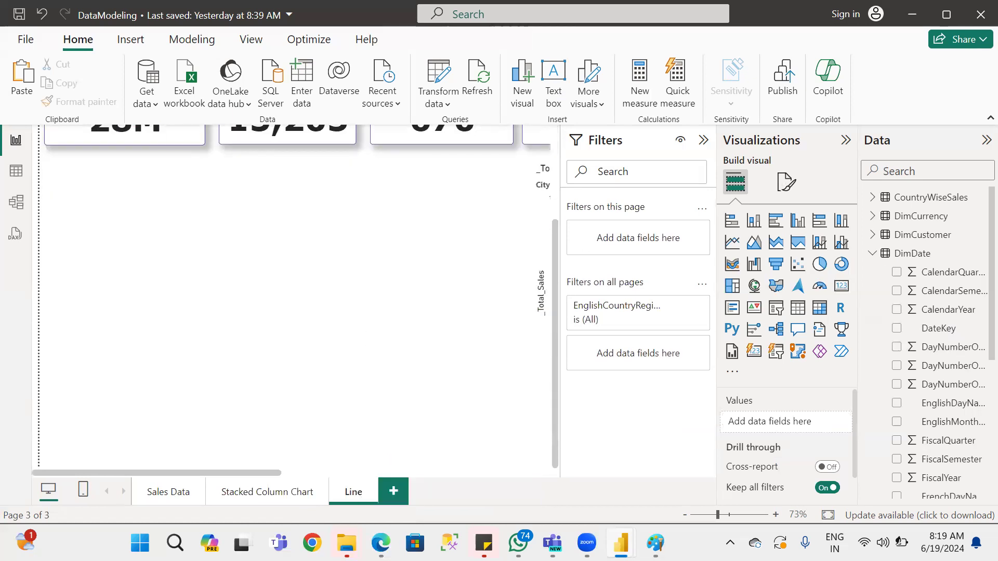
pyautogui.moveTo(167, 473); pyautogui.dragTo(340, 472)
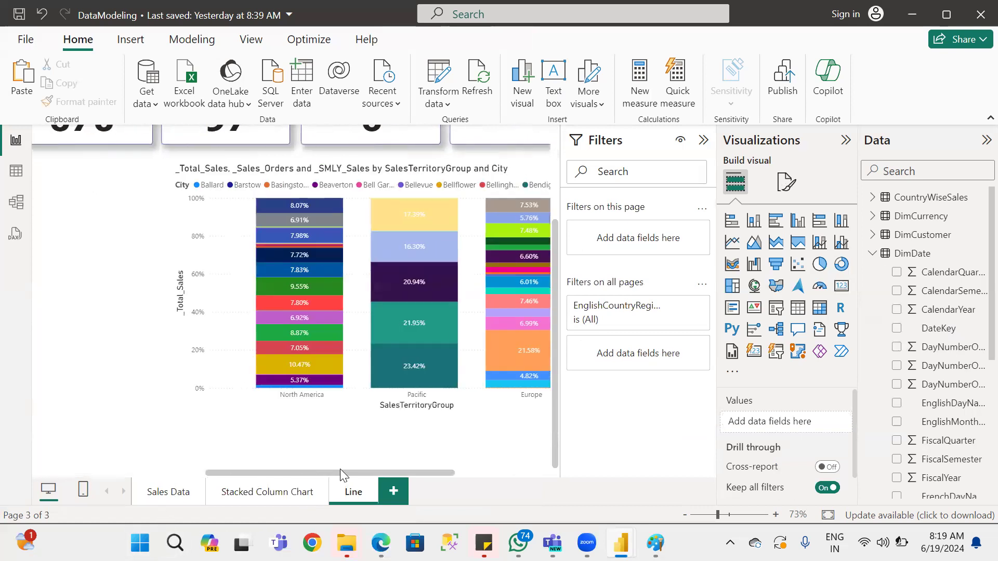
pyautogui.click(358, 358)
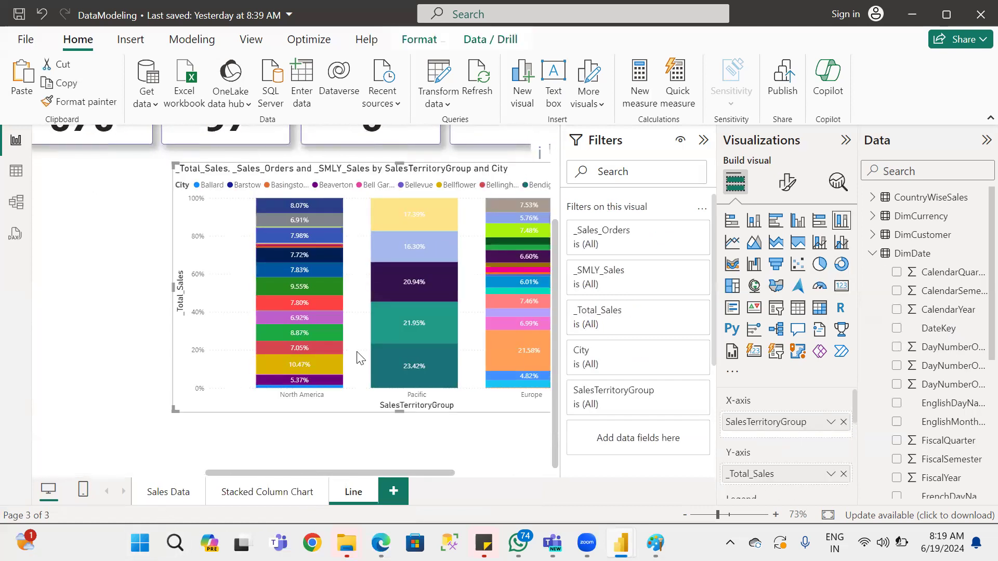
pyautogui.press('Delete')
# Collapse the Filters pane and add a blank line chart, enlarged and placed below the summary cards.
pyautogui.moveTo(323, 471); pyautogui.dragTo(66, 460)
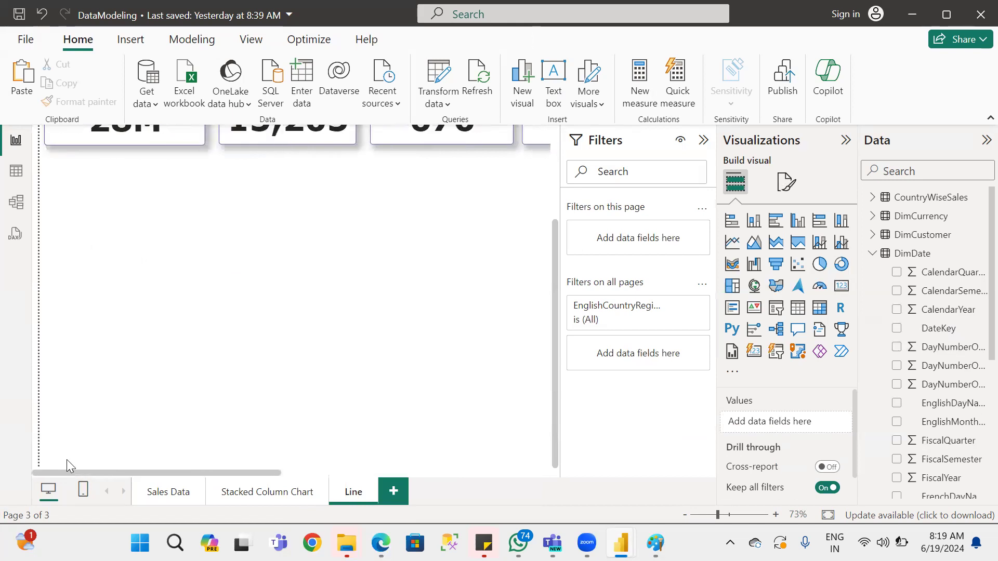
pyautogui.scroll(3, 415, 370)
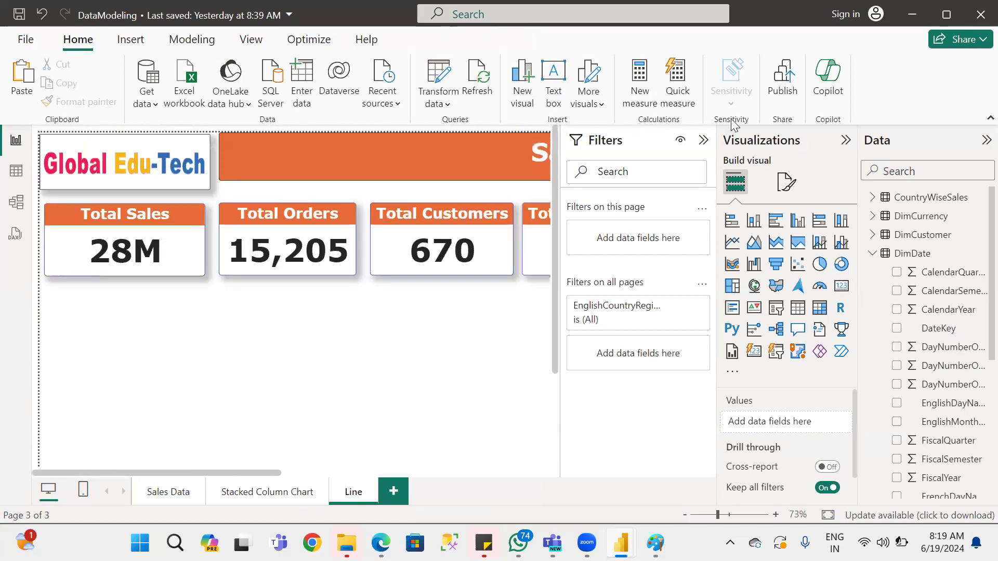
pyautogui.click(702, 140)
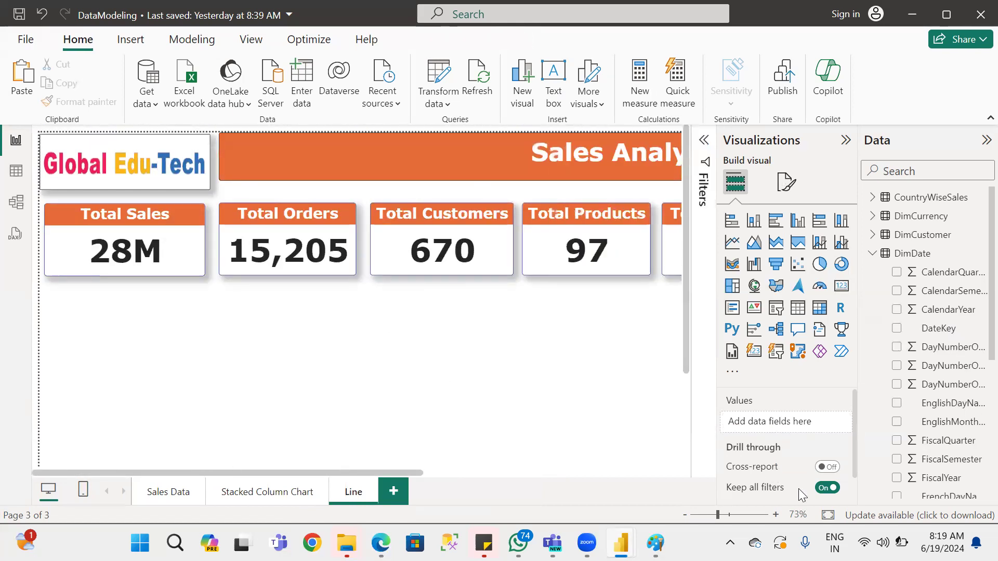
pyautogui.moveTo(716, 515); pyautogui.dragTo(709, 515)
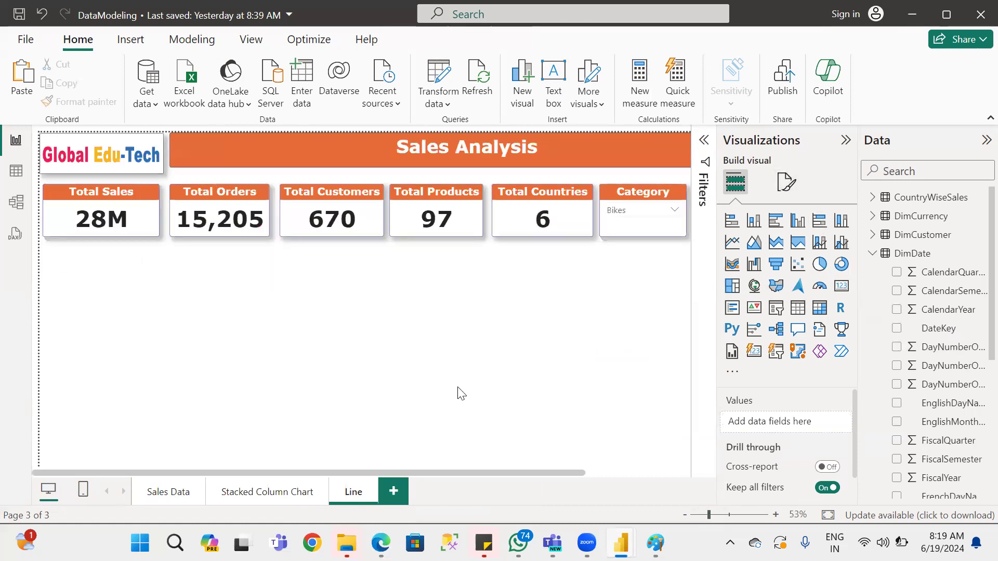
pyautogui.click(735, 244)
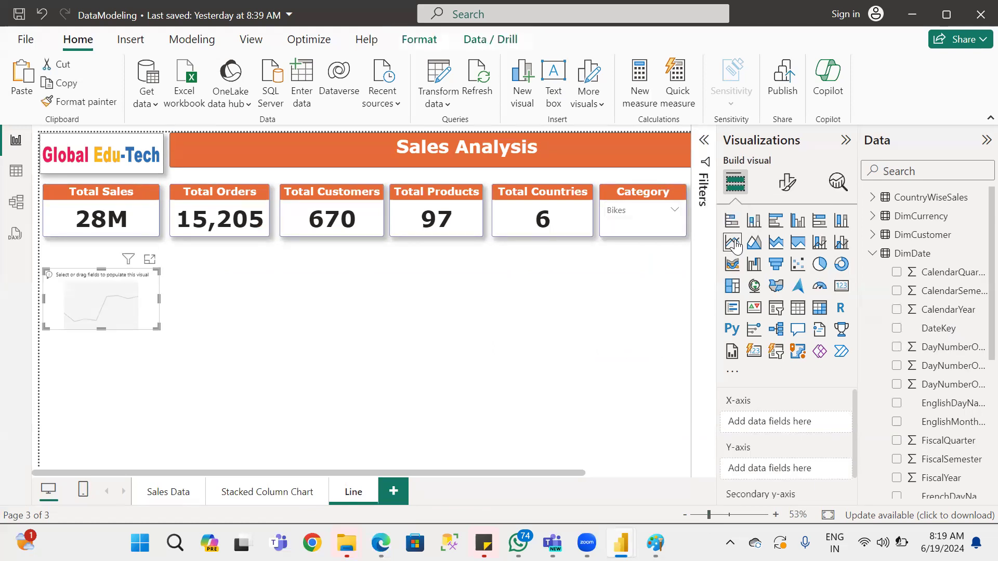
pyautogui.moveTo(137, 292); pyautogui.dragTo(247, 294)
pyautogui.moveTo(260, 340); pyautogui.dragTo(509, 398)
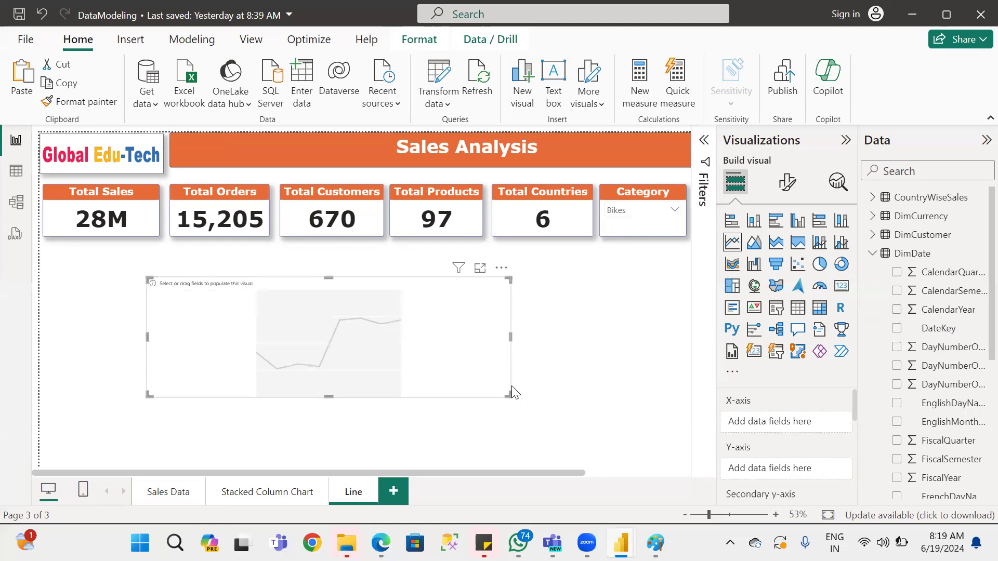
pyautogui.moveTo(474, 328); pyautogui.dragTo(446, 322)
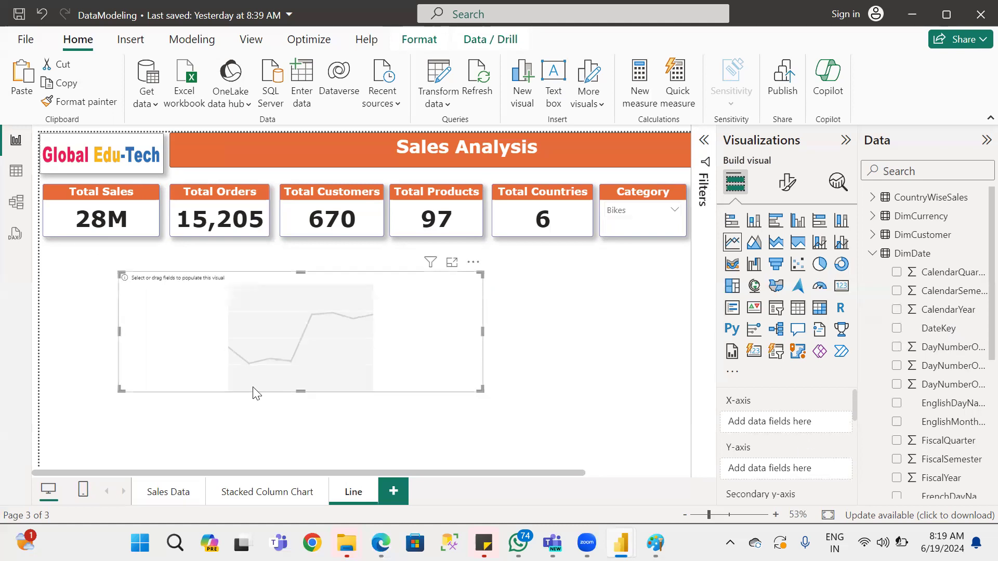
# Put CalendarYear on the line chart's X-axis and rename the field there as Year.
pyautogui.moveTo(956, 314); pyautogui.dragTo(767, 430)
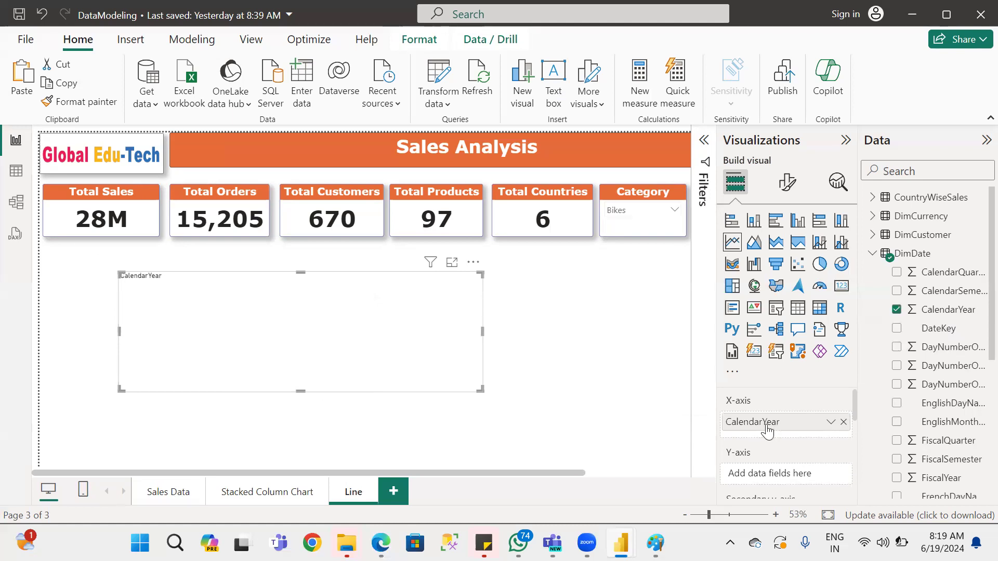
pyautogui.doubleClick(766, 424)
pyautogui.write('Y')
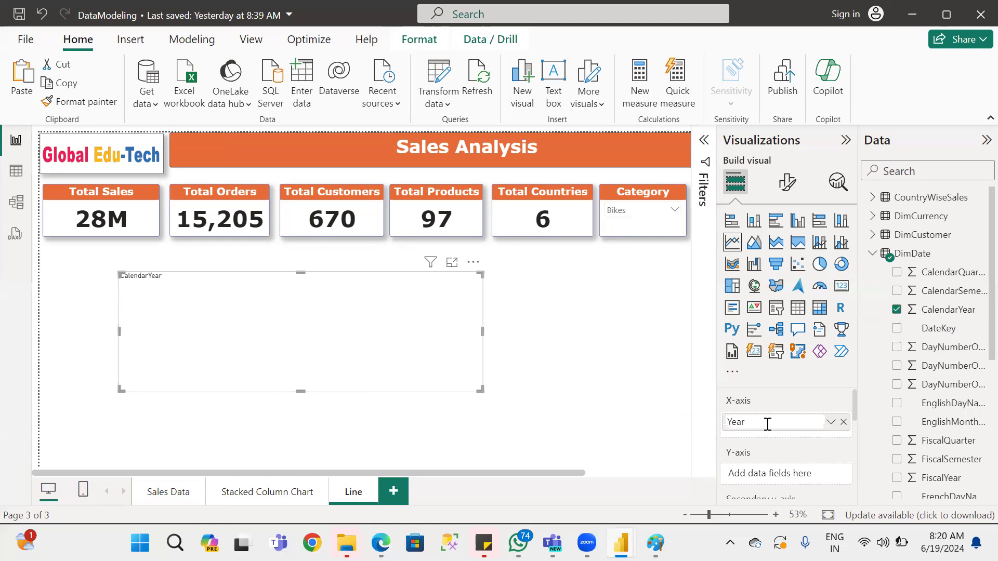
pyautogui.press('Return')
# Widen the Data pane and put the _Total_Sales measure from FactInternetSales on the line chart's Y-axis.
pyautogui.scroll(-2, 812, 464)
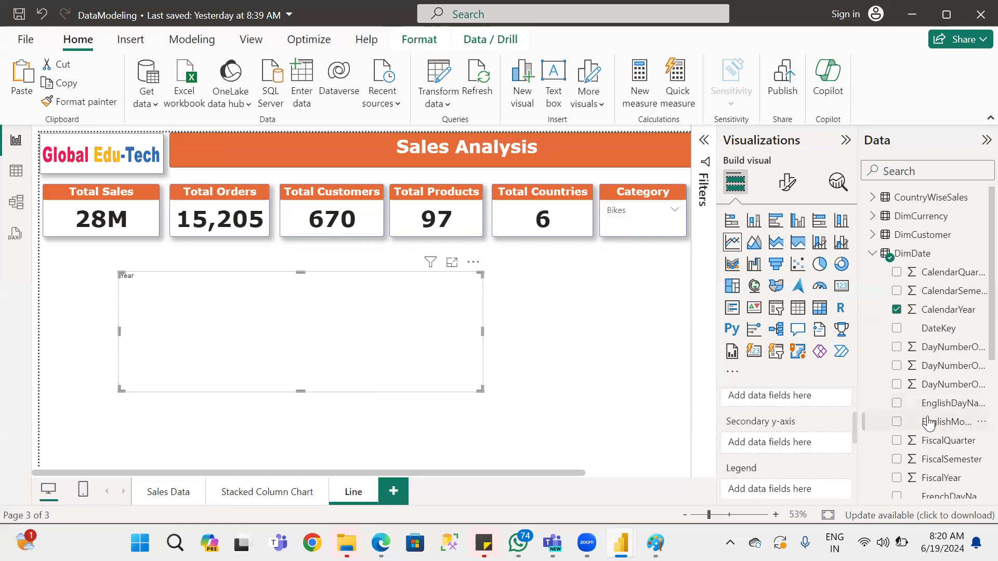
pyautogui.click(873, 254)
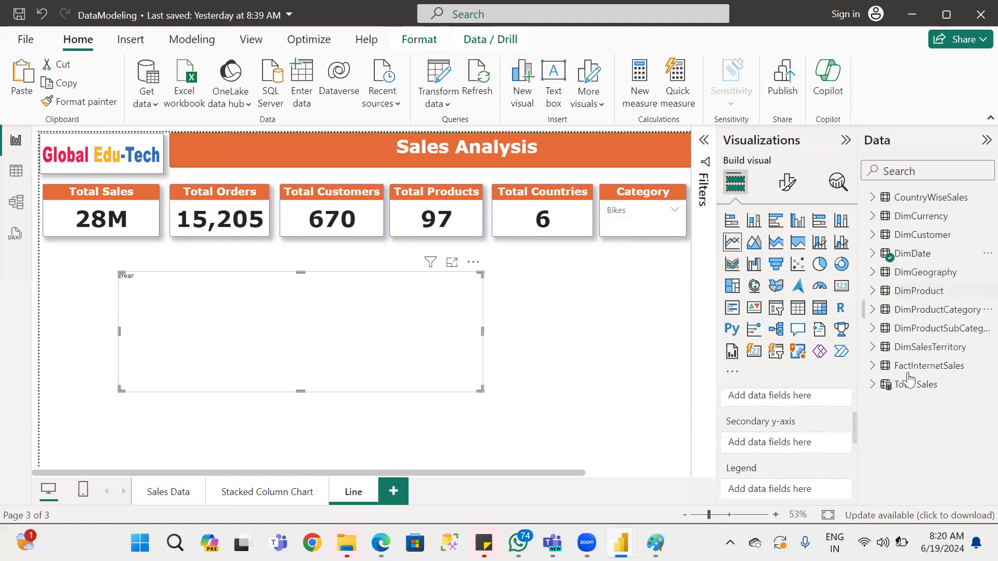
pyautogui.click(872, 366)
pyautogui.scroll(-2, 971, 447)
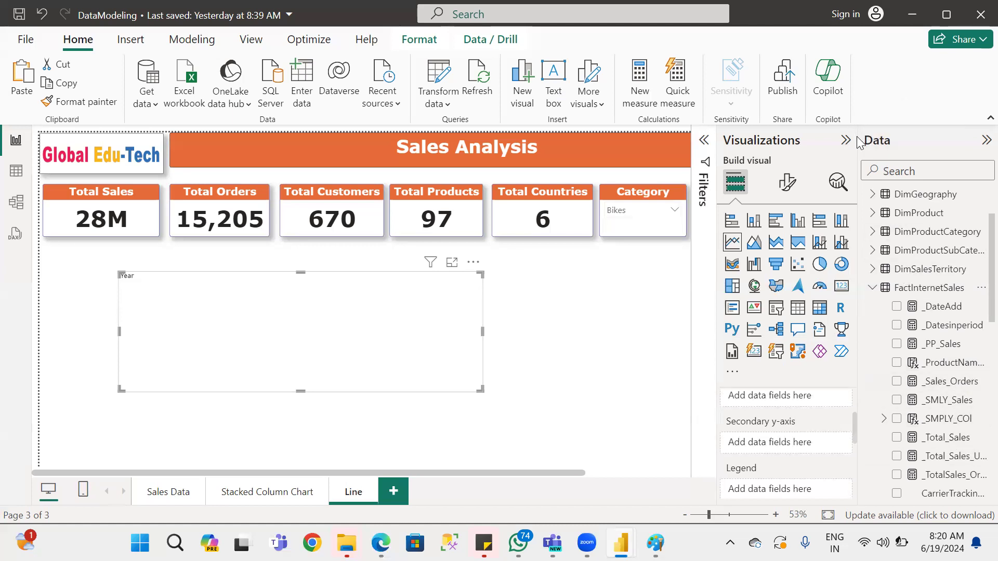
pyautogui.moveTo(857, 151); pyautogui.dragTo(817, 174)
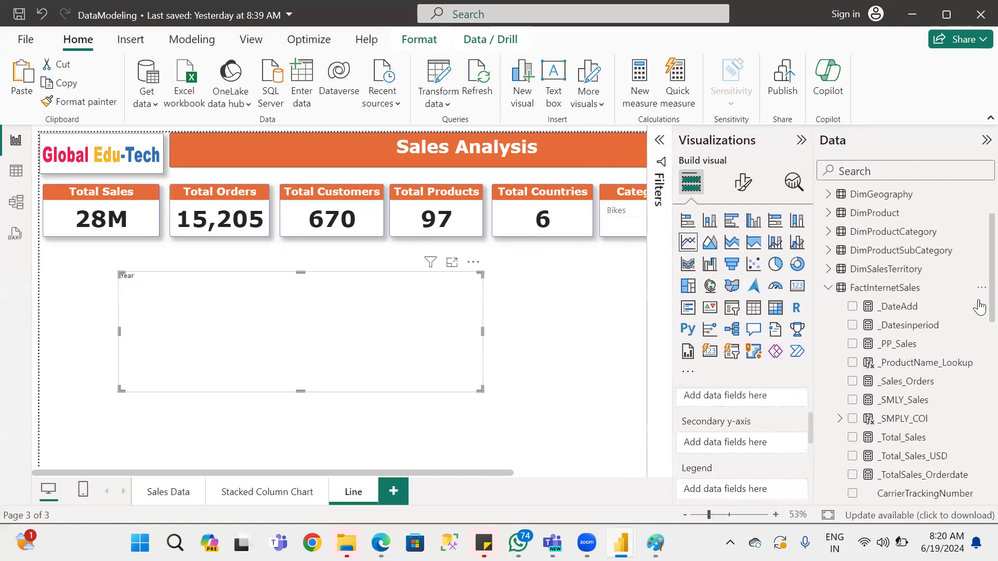
pyautogui.scroll(-3, 972, 322)
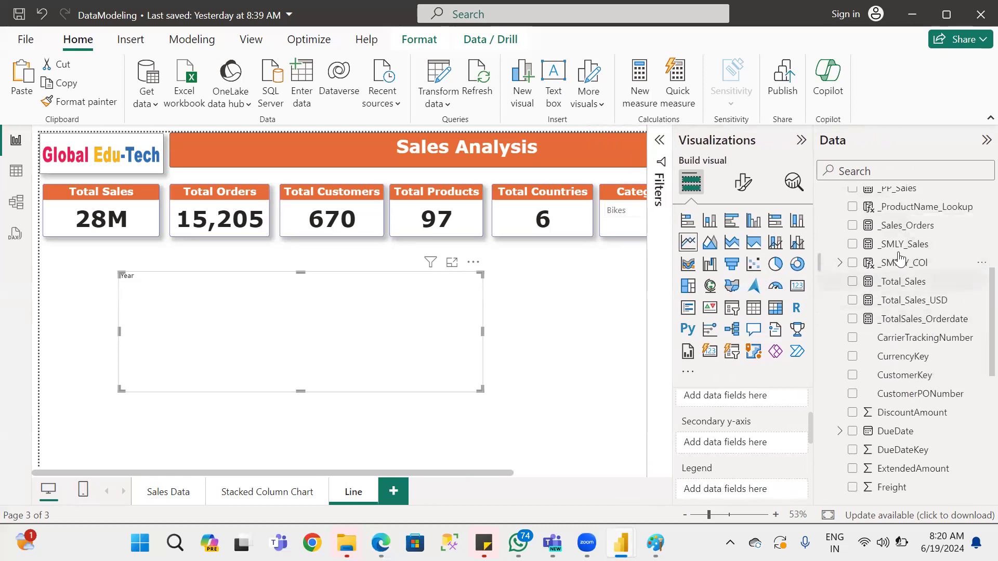
pyautogui.moveTo(912, 282); pyautogui.dragTo(760, 403)
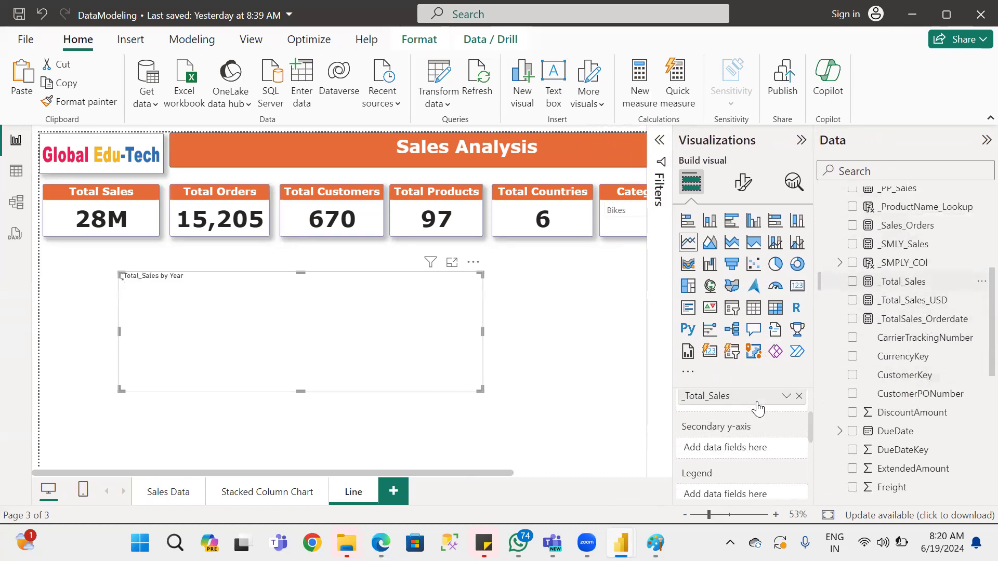
pyautogui.scroll(2, 767, 418)
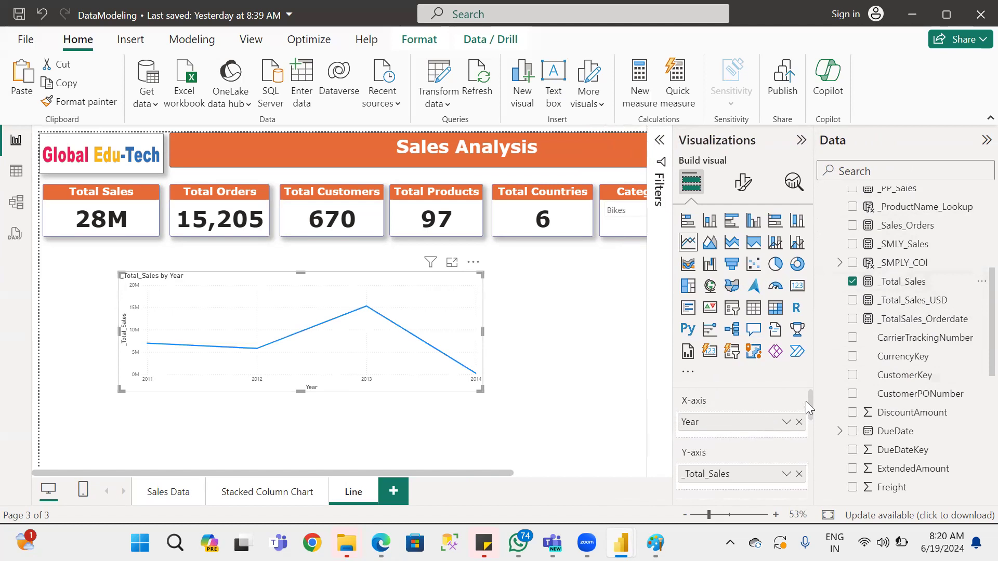
# Add the _SMLY_Sales measure to the line chart's secondary y-axis and inspect the data points of both lines.
pyautogui.moveTo(809, 401); pyautogui.dragTo(810, 409)
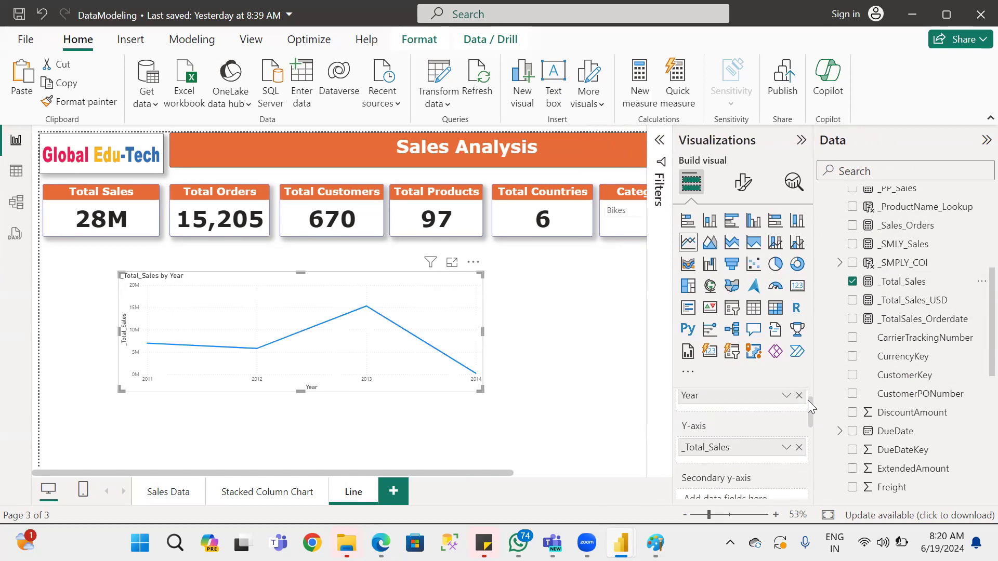
pyautogui.moveTo(147, 375)
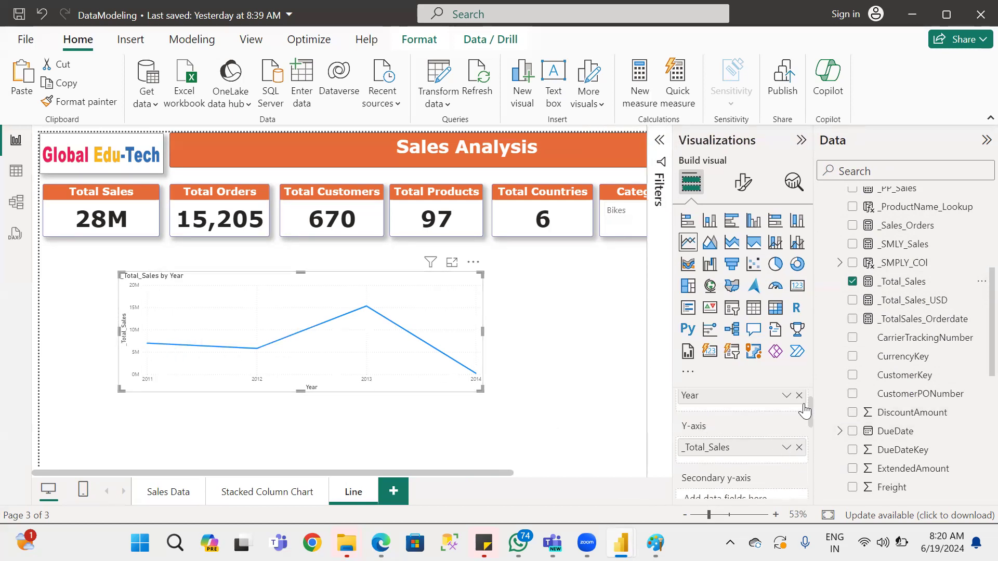
pyautogui.moveTo(909, 248); pyautogui.dragTo(743, 390)
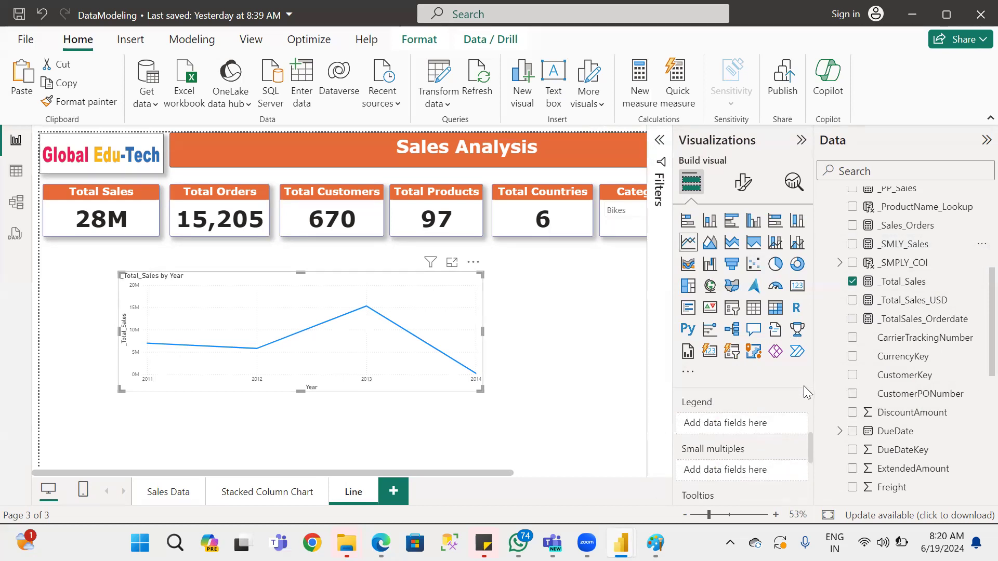
pyautogui.moveTo(808, 443); pyautogui.dragTo(811, 425)
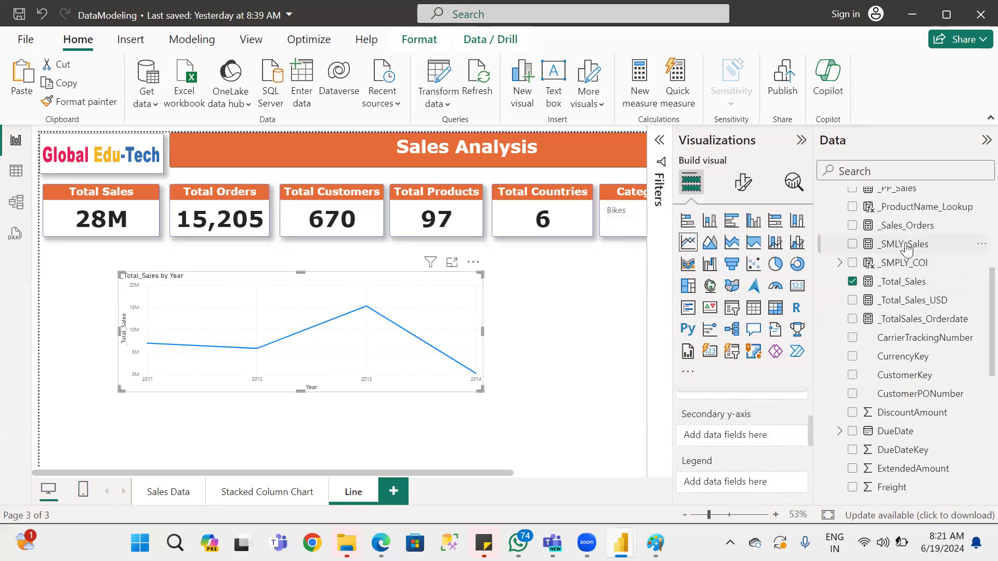
pyautogui.moveTo(737, 446); pyautogui.dragTo(737, 446)
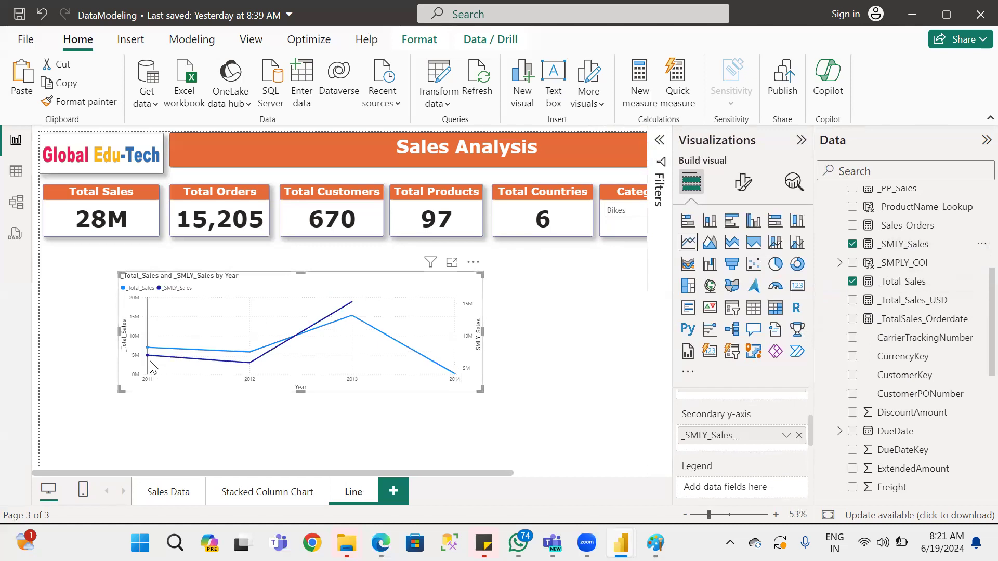
pyautogui.moveTo(149, 358)
pyautogui.moveTo(299, 339)
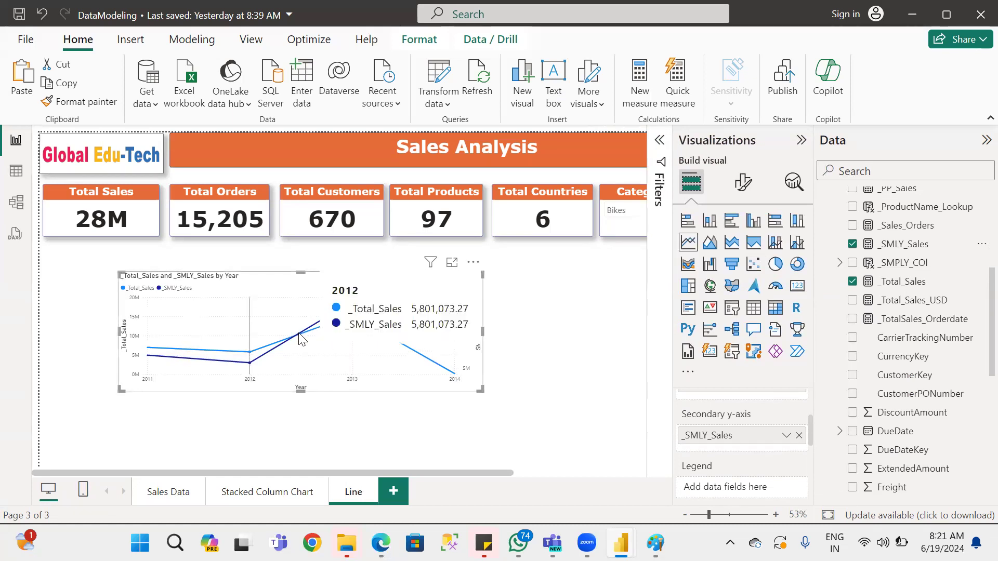
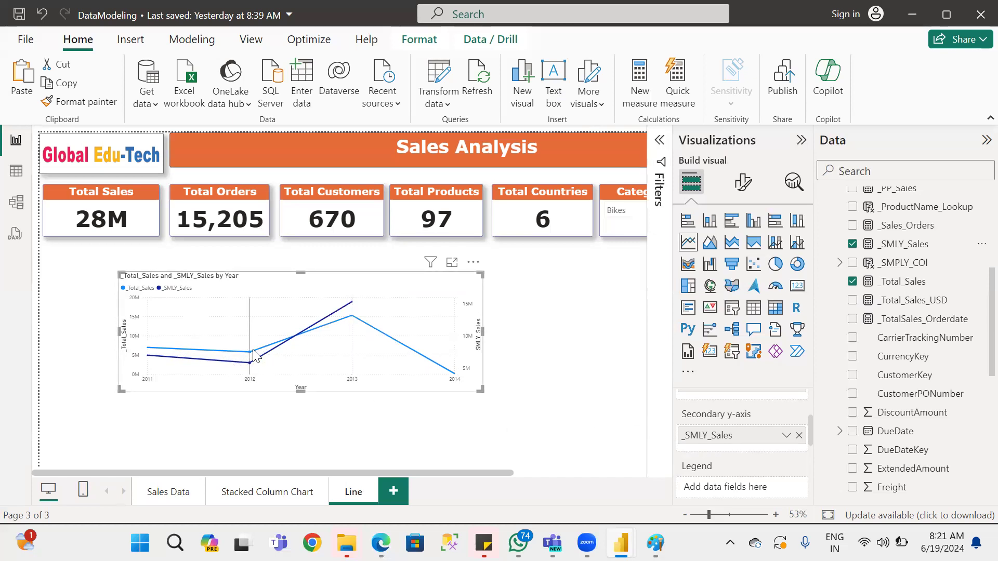
# Move the line chart up so that it sits directly below the Total Sales and Total Orders cards.
pyautogui.scroll(3, 757, 457)
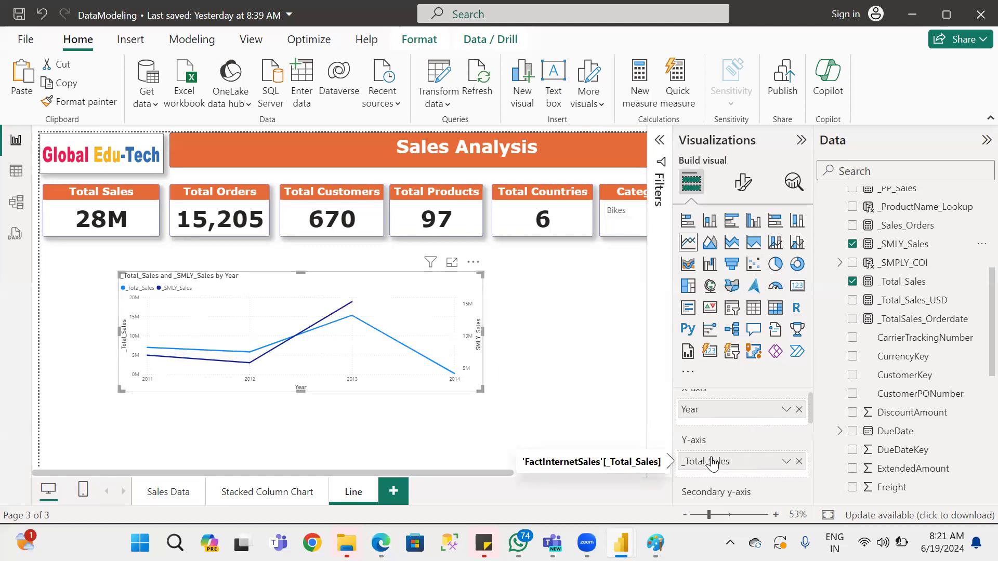
pyautogui.scroll(-3, 712, 462)
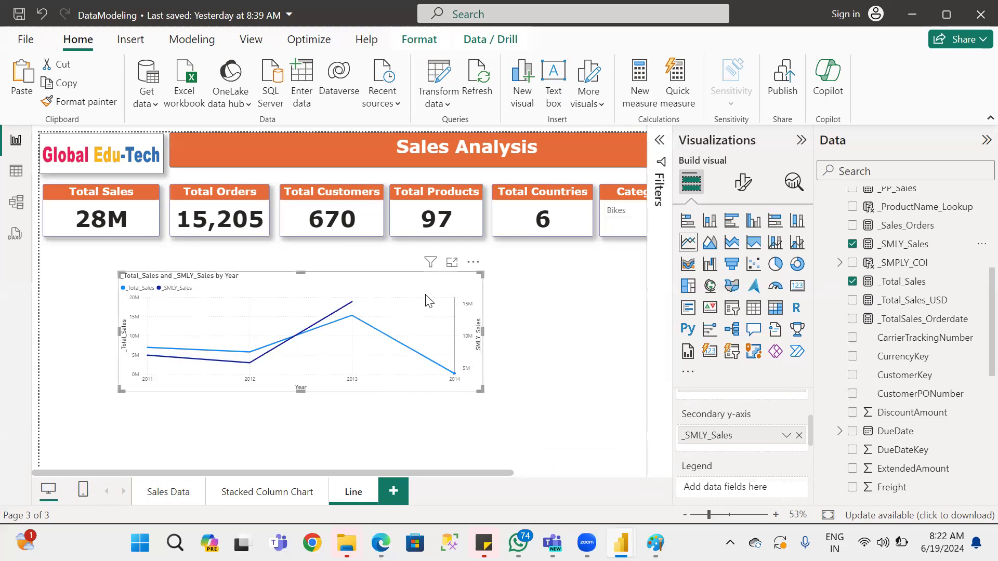
pyautogui.moveTo(425, 300); pyautogui.dragTo(350, 271)
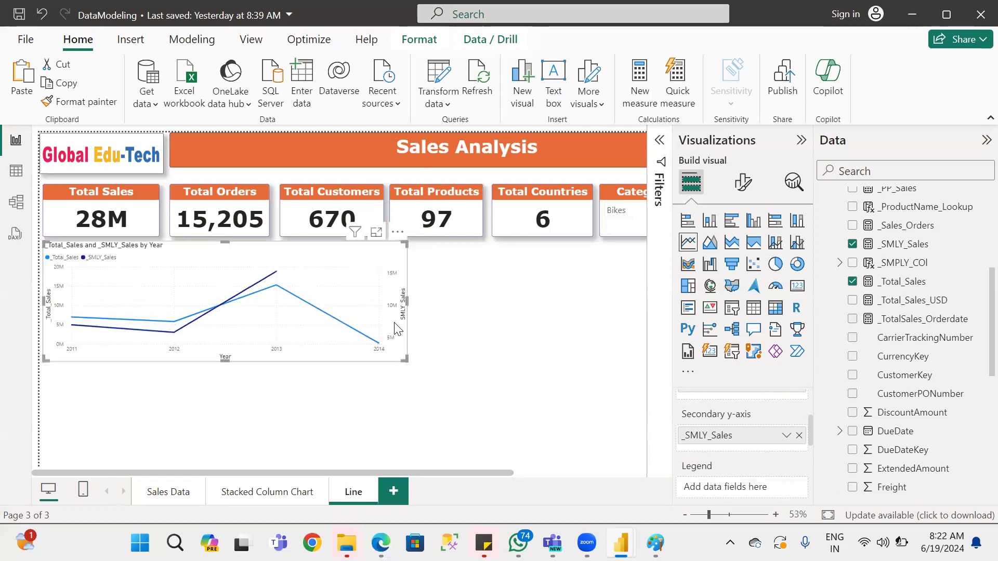
# Paste a copy of the line chart on the Line page and convert the copy to an area chart.
pyautogui.hotkey('ctrl', 'v')
pyautogui.moveTo(367, 289); pyautogui.dragTo(403, 406)
pyautogui.moveTo(363, 353); pyautogui.dragTo(399, 395)
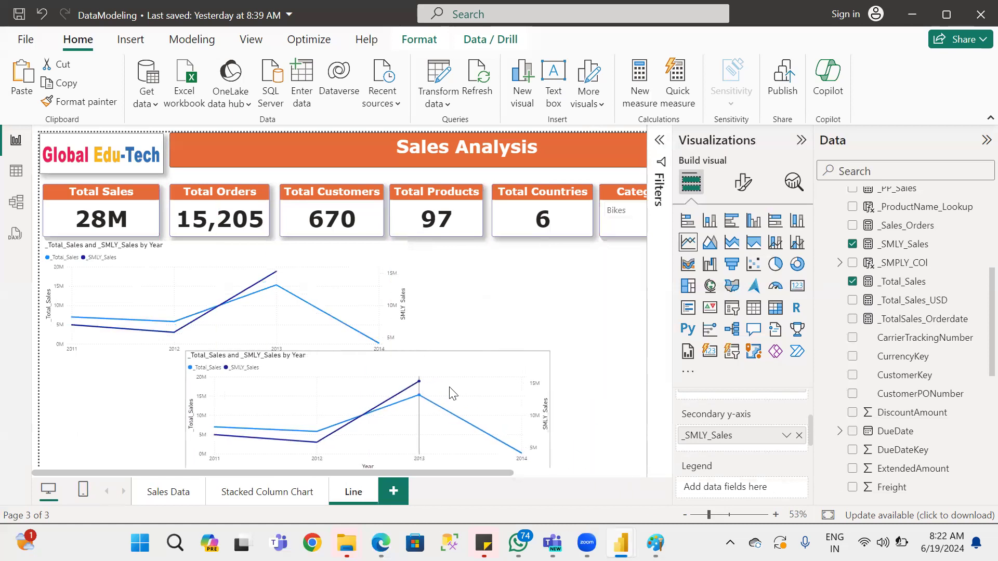
pyautogui.click(710, 243)
pyautogui.moveTo(395, 327); pyautogui.dragTo(477, 335)
# Switch to the power bi MI 4,5 new.pdf notes in Edge, read the Area Chart section, and return to the Power BI report.
pyautogui.hotkey('alt', 'Tab')
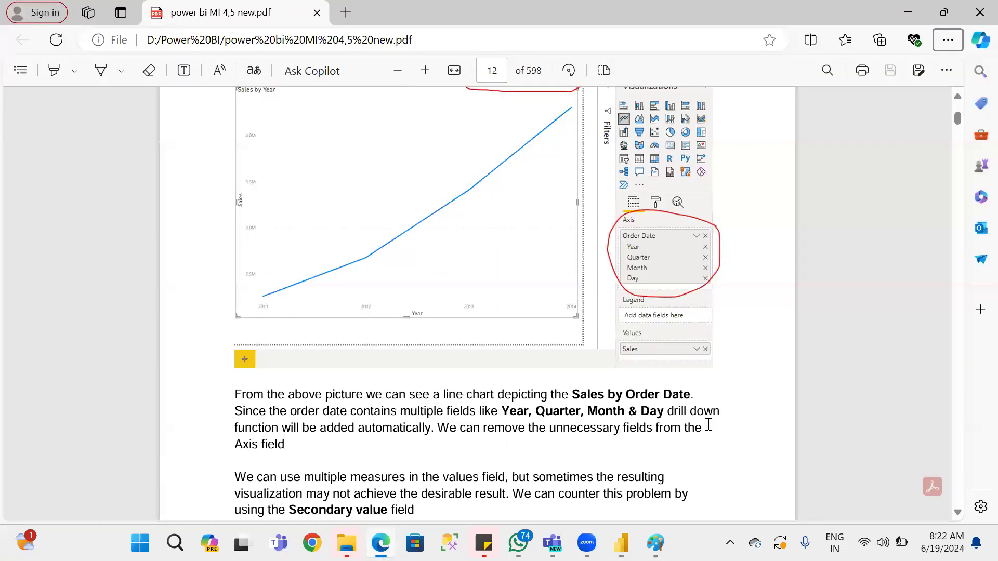
pyautogui.scroll(-15, 584, 426)
pyautogui.scroll(-10, 584, 426)
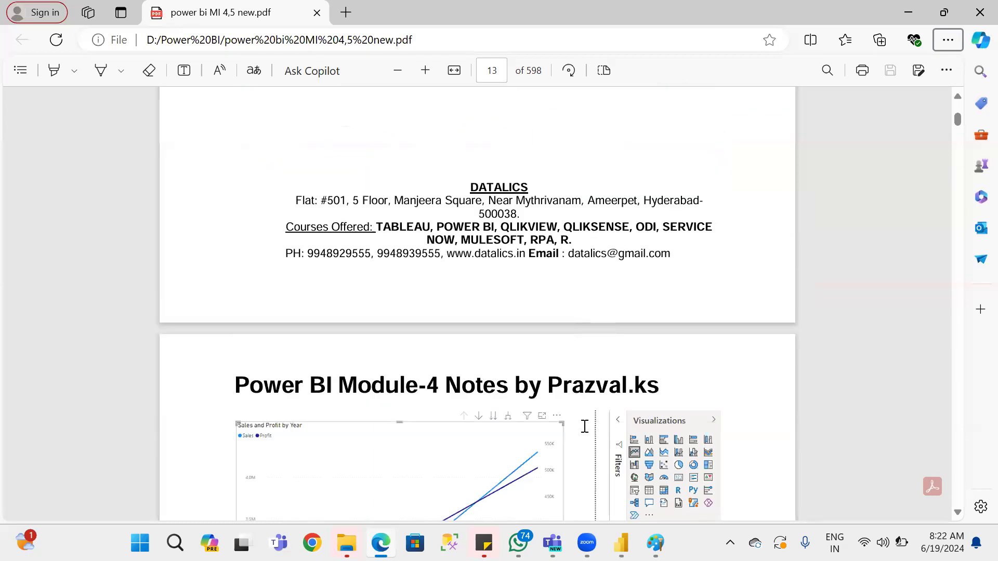
pyautogui.scroll(-10, 585, 426)
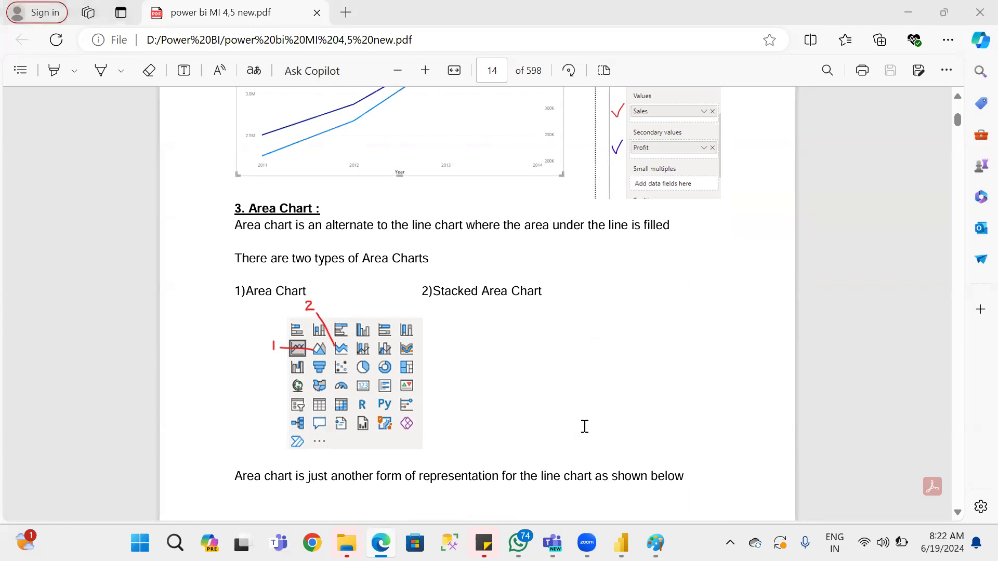
pyautogui.hotkey('alt', 'Tab')
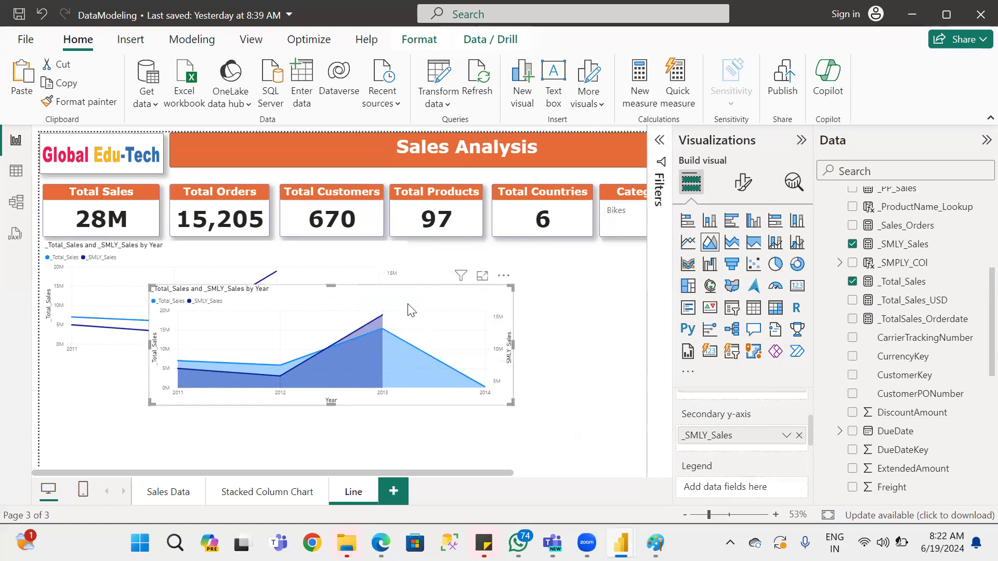
# Reposition the area chart so that it sits below the line chart.
pyautogui.moveTo(340, 304); pyautogui.dragTo(469, 286)
pyautogui.moveTo(304, 343); pyautogui.dragTo(305, 344)
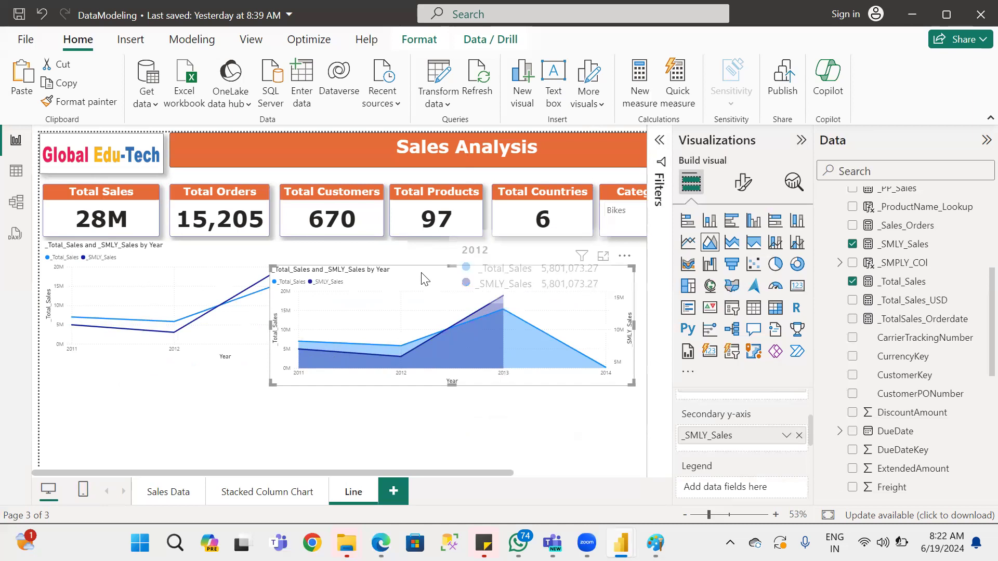
pyautogui.moveTo(419, 281); pyautogui.dragTo(521, 240)
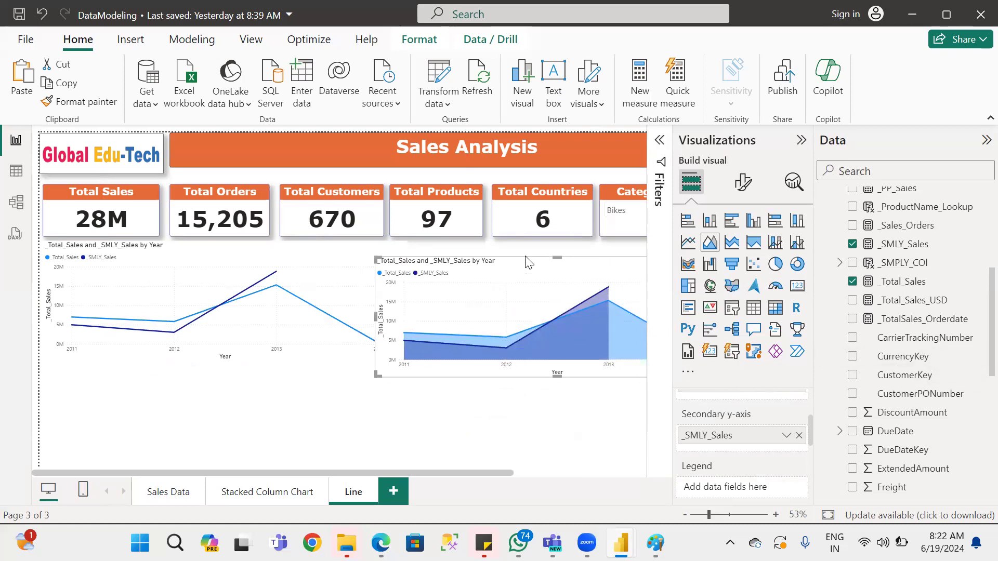
pyautogui.moveTo(481, 340); pyautogui.dragTo(494, 294)
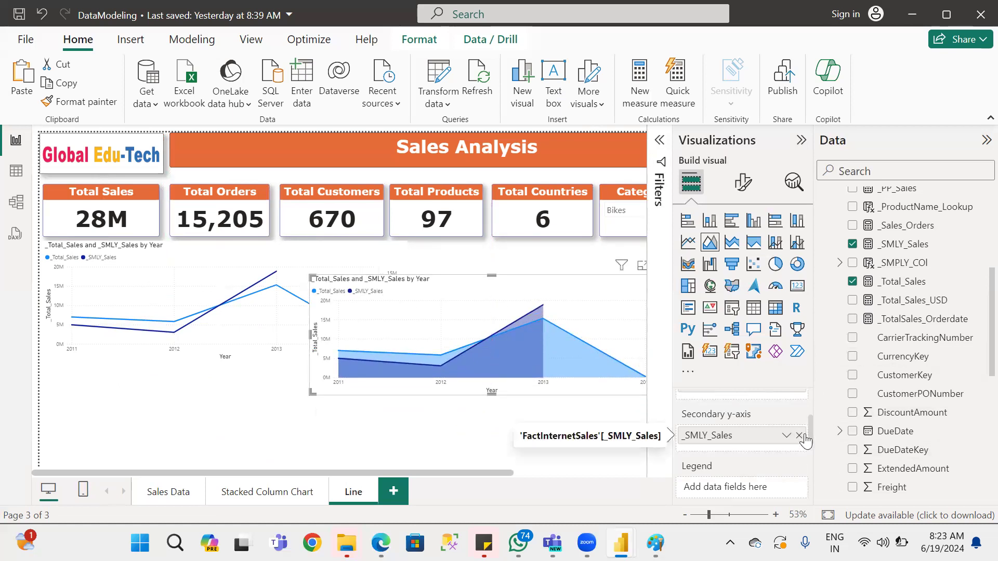
pyautogui.moveTo(807, 423); pyautogui.dragTo(808, 407)
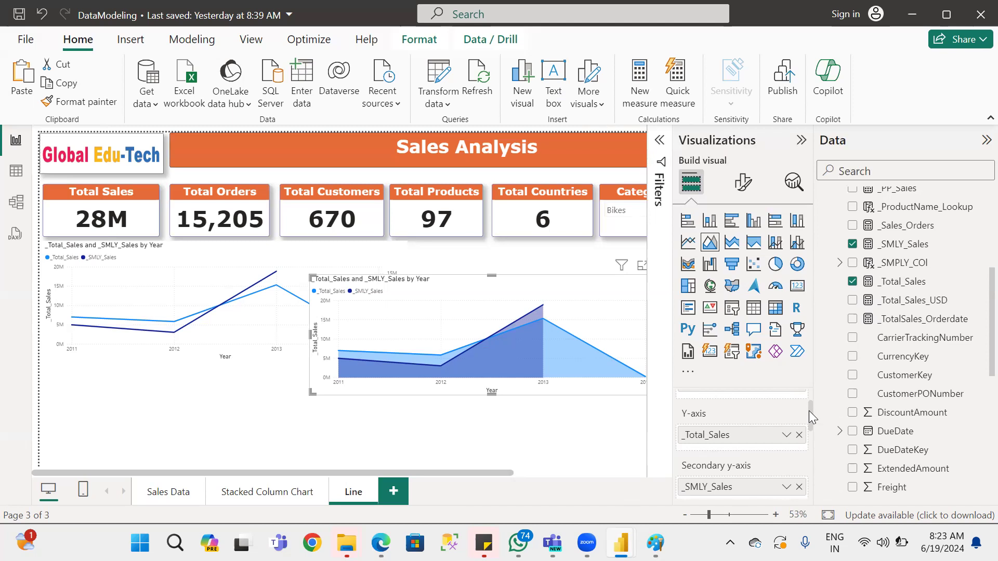
pyautogui.moveTo(578, 298); pyautogui.dragTo(344, 377)
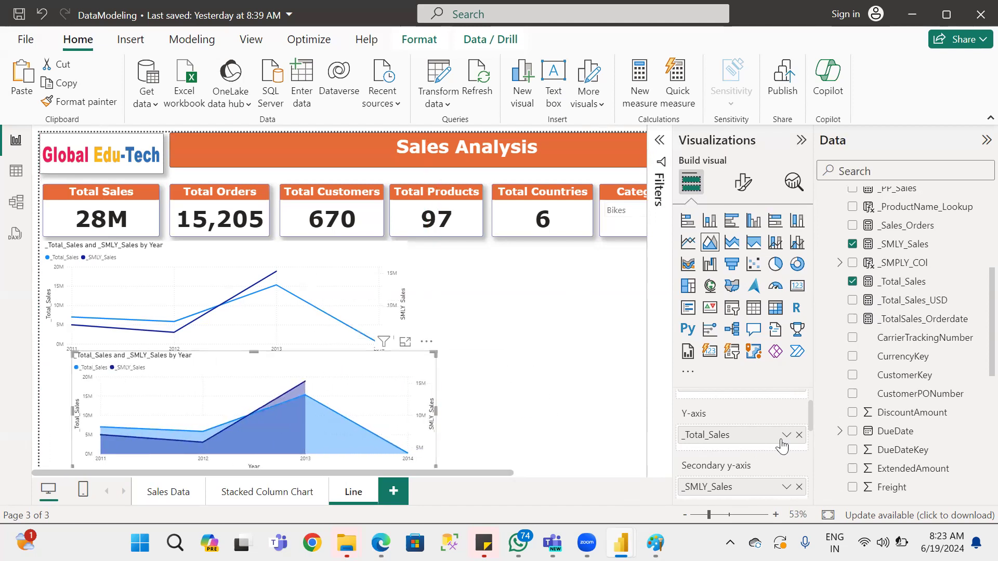
# Review the area chart's field wells and check the two area chart types in the PDF notes in Edge before returning to Power BI.
pyautogui.scroll(2, 781, 430)
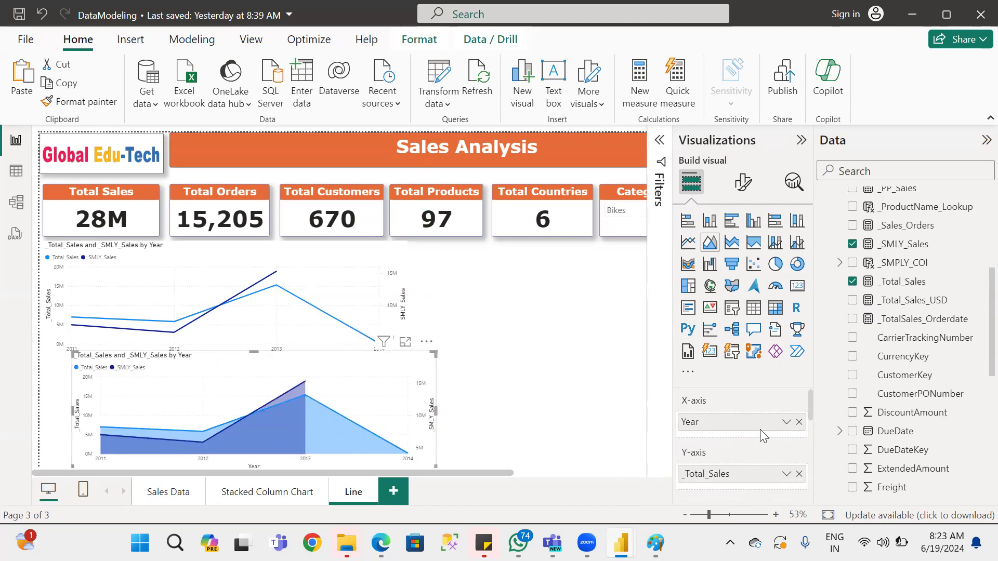
pyautogui.scroll(-6, 775, 443)
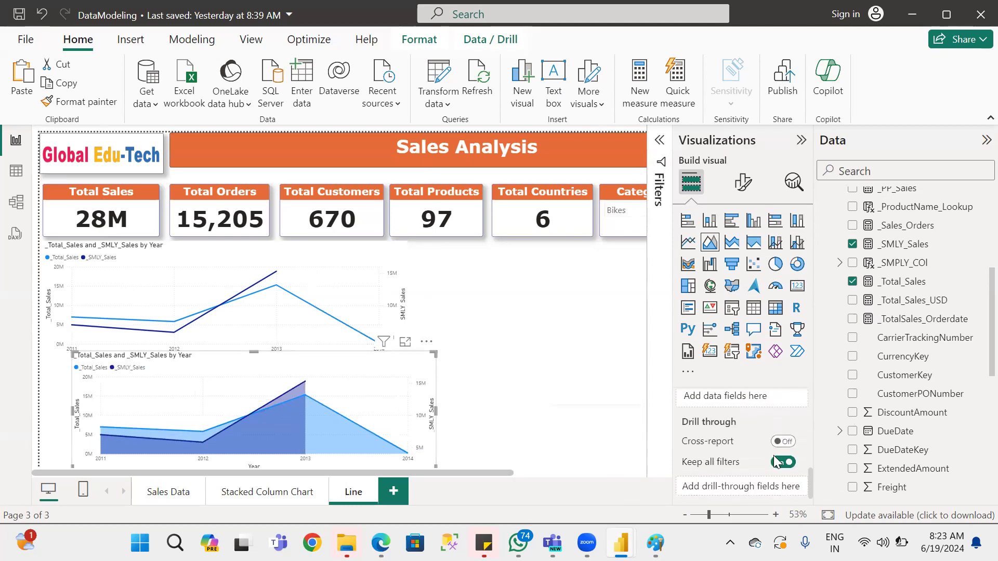
pyautogui.scroll(6, 775, 447)
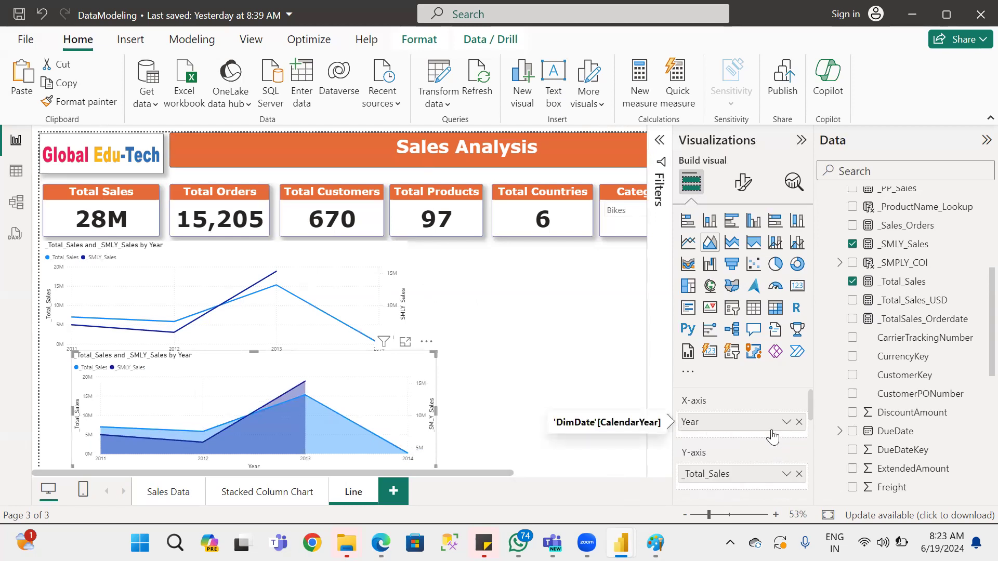
pyautogui.hotkey('alt', 'Tab')
pyautogui.scroll(-1, 708, 452)
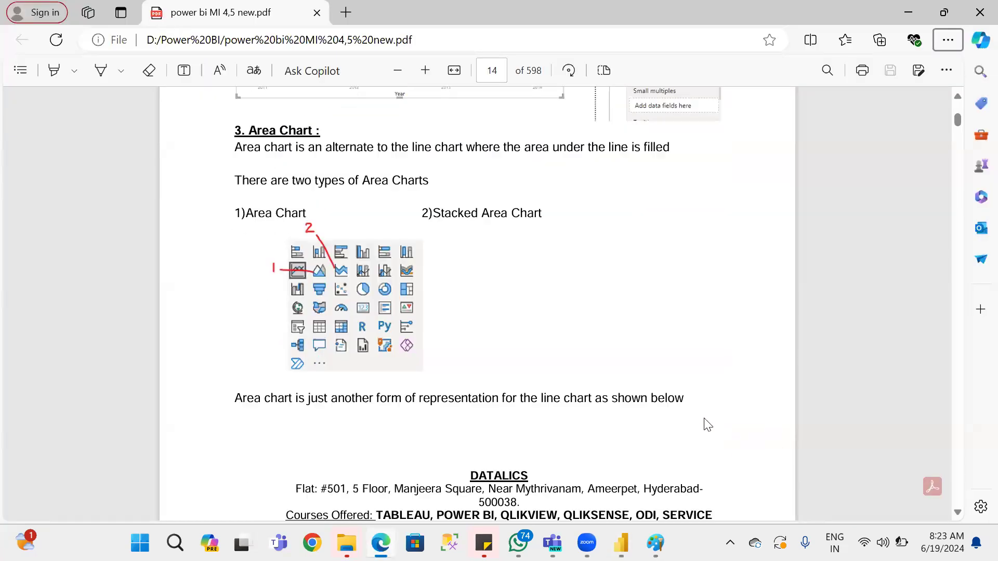
pyautogui.hotkey('alt', 'Tab')
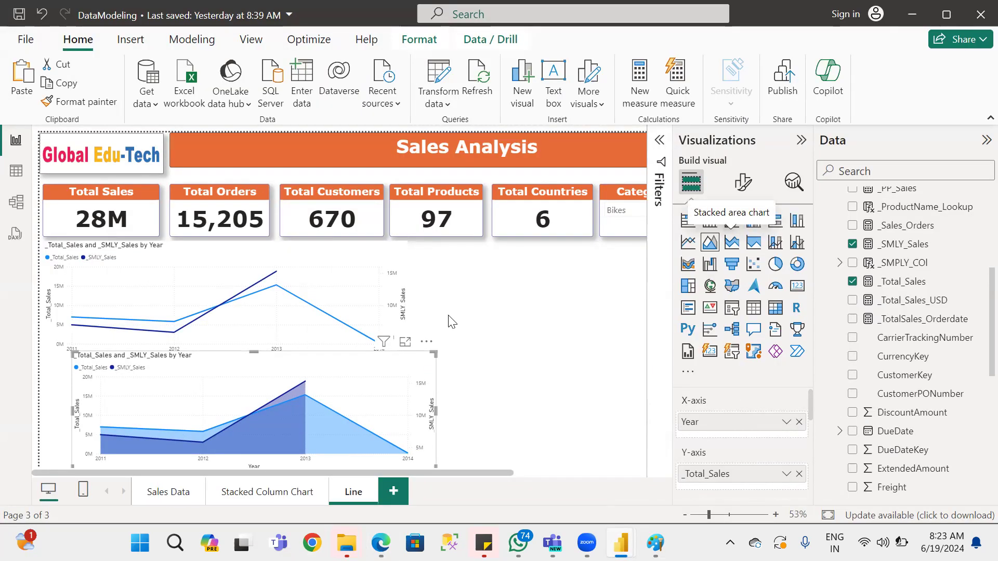
# Duplicate the line chart, place the copy beside the original, and convert it to a stacked area chart.
pyautogui.click(379, 293)
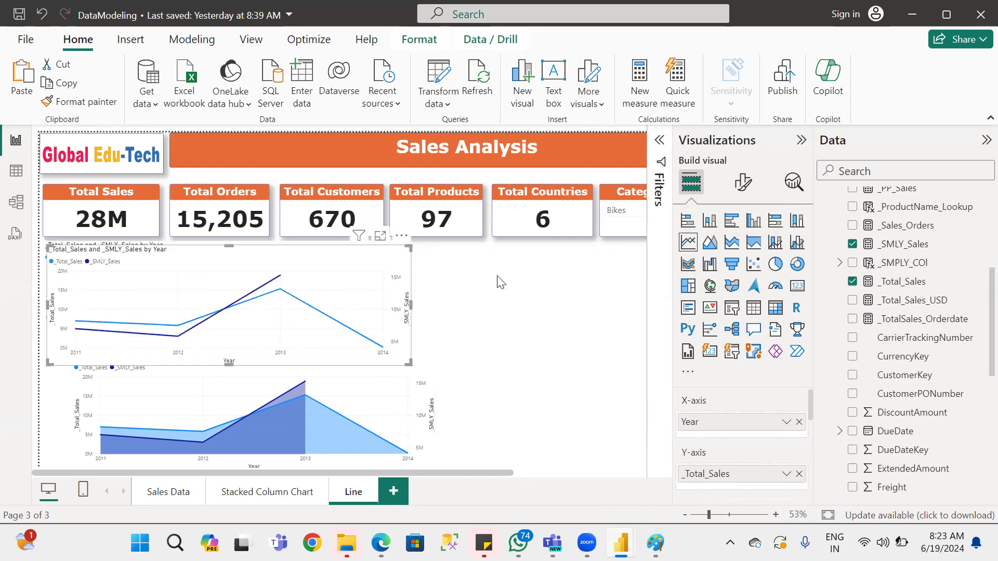
pyautogui.hotkey('ctrl', 'c')
pyautogui.hotkey('ctrl', 'v')
pyautogui.moveTo(574, 284); pyautogui.dragTo(589, 264)
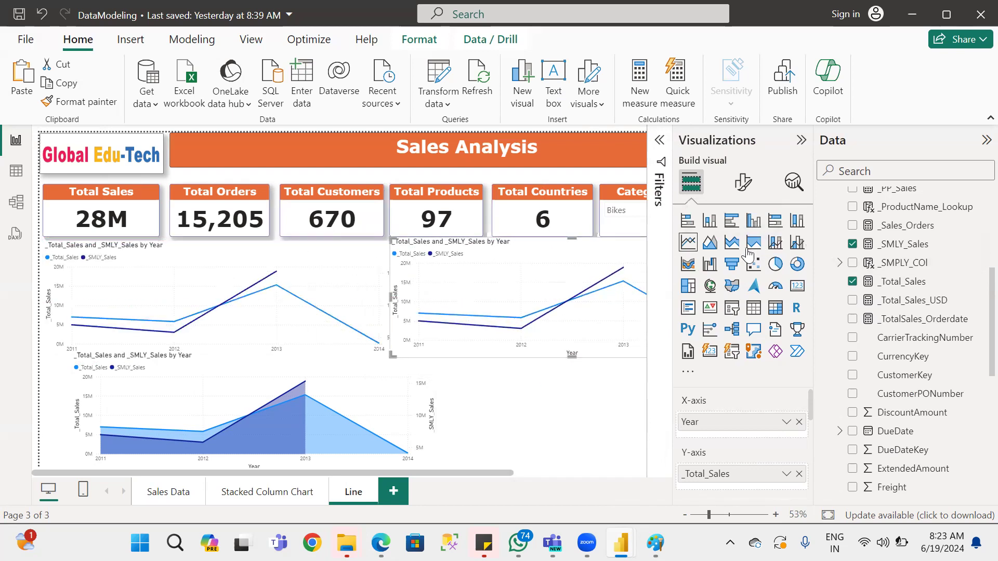
pyautogui.click(732, 243)
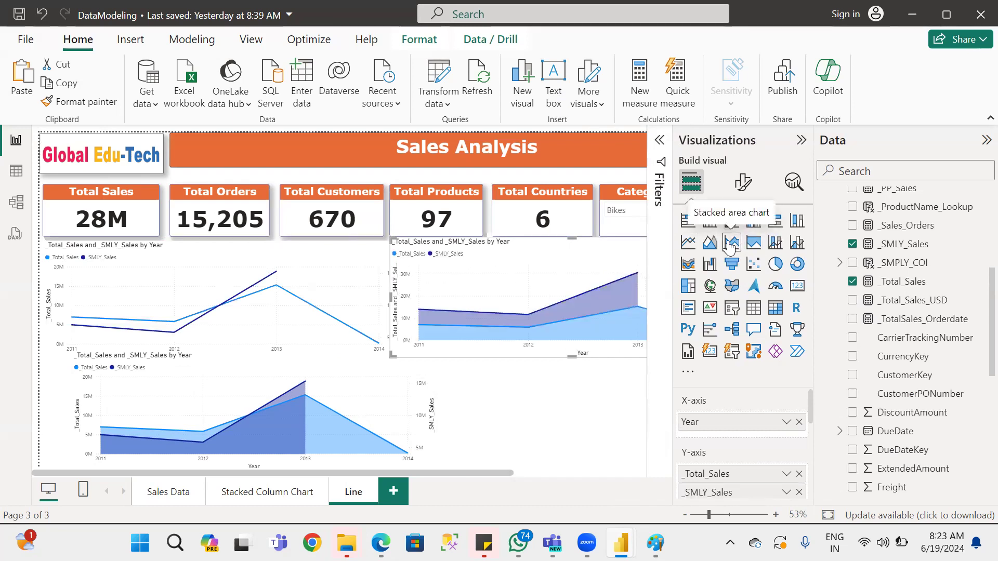
pyautogui.moveTo(458, 472); pyautogui.dragTo(481, 461)
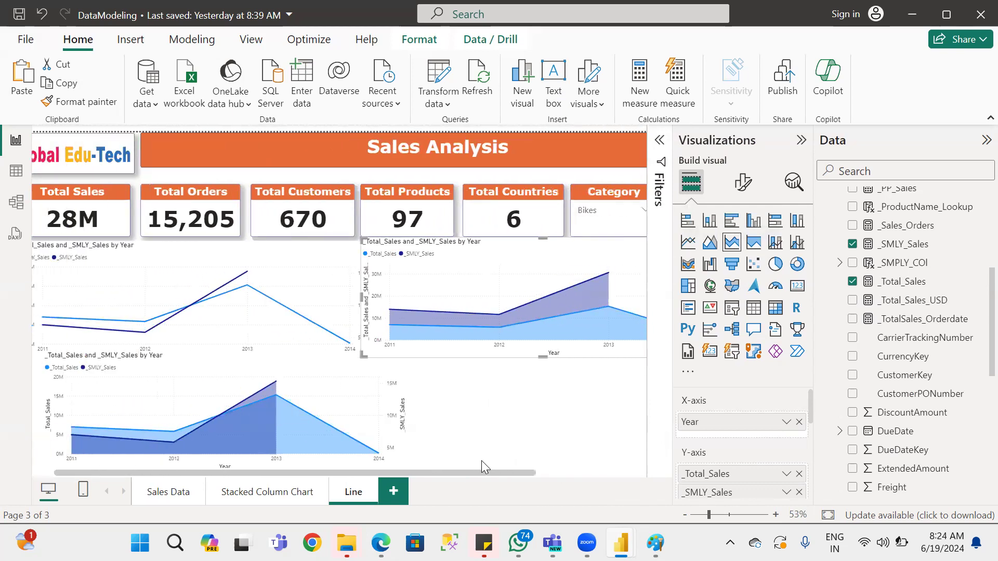
# Skim the combination chart and pie chart sections of the PDF notes in Edge, and return to the Power BI report.
pyautogui.hotkey('alt', 'Tab')
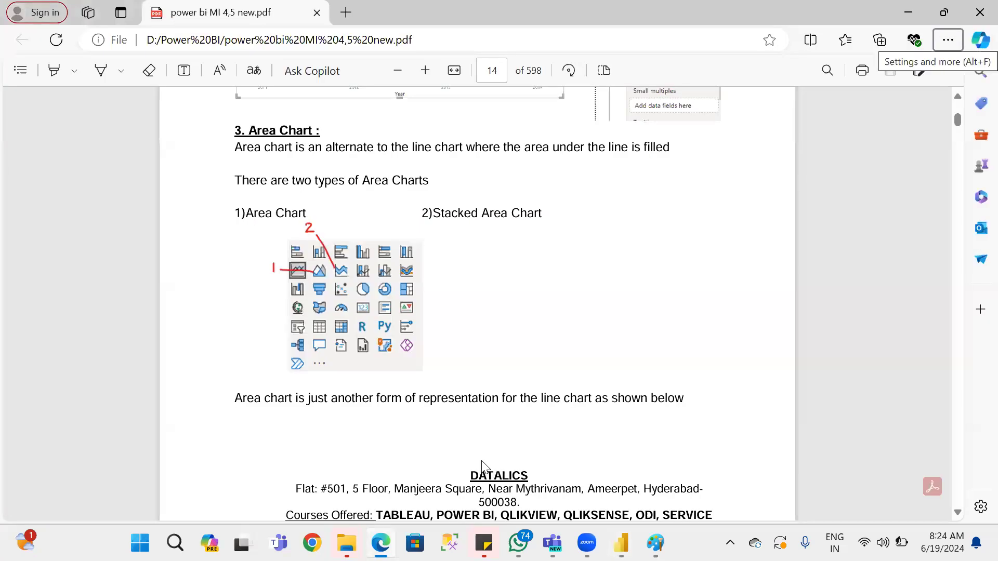
pyautogui.scroll(-15, 482, 465)
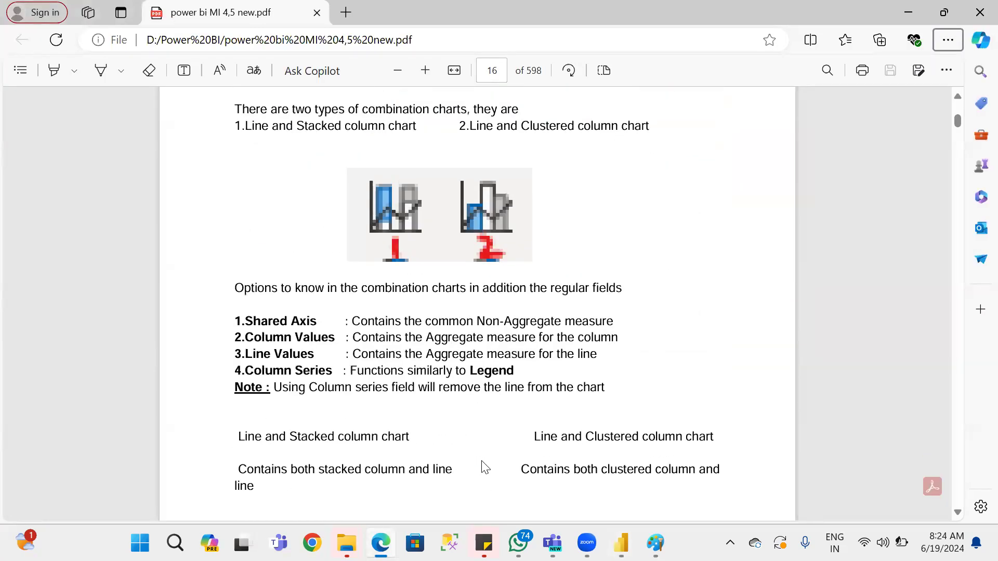
pyautogui.scroll(5, 484, 466)
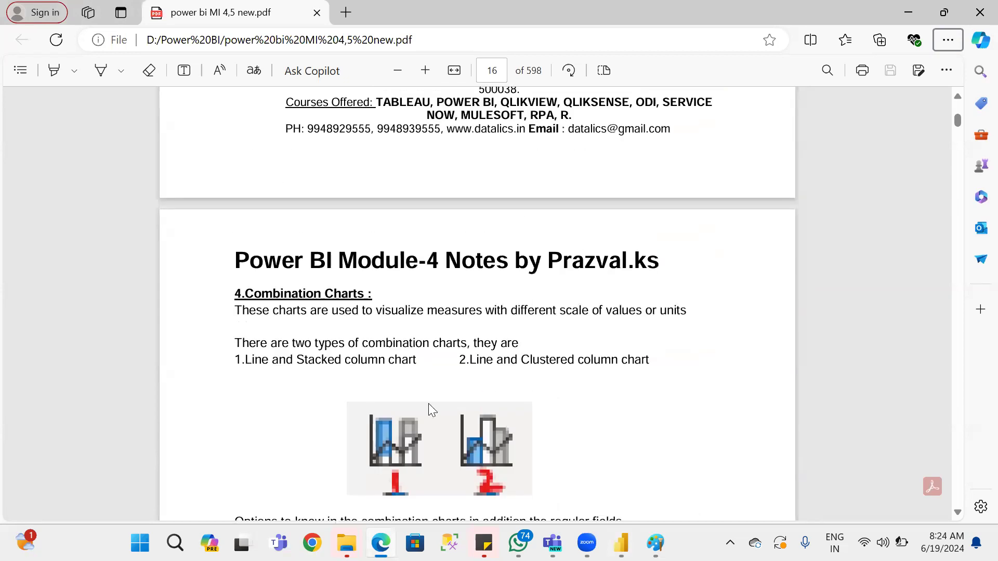
pyautogui.scroll(-15, 429, 405)
pyautogui.scroll(-10, 430, 408)
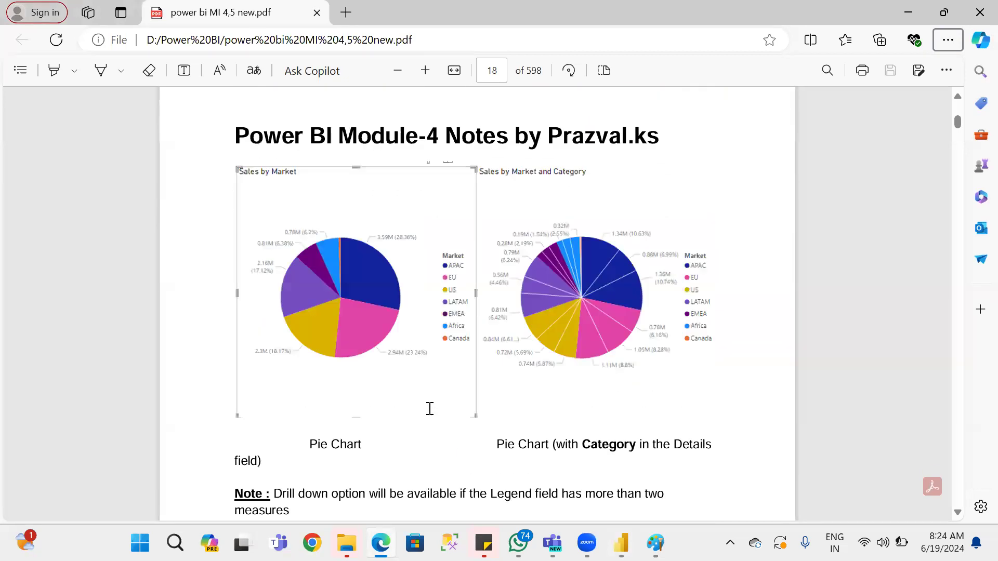
pyautogui.scroll(-3, 428, 409)
pyautogui.hotkey('alt', 'Tab')
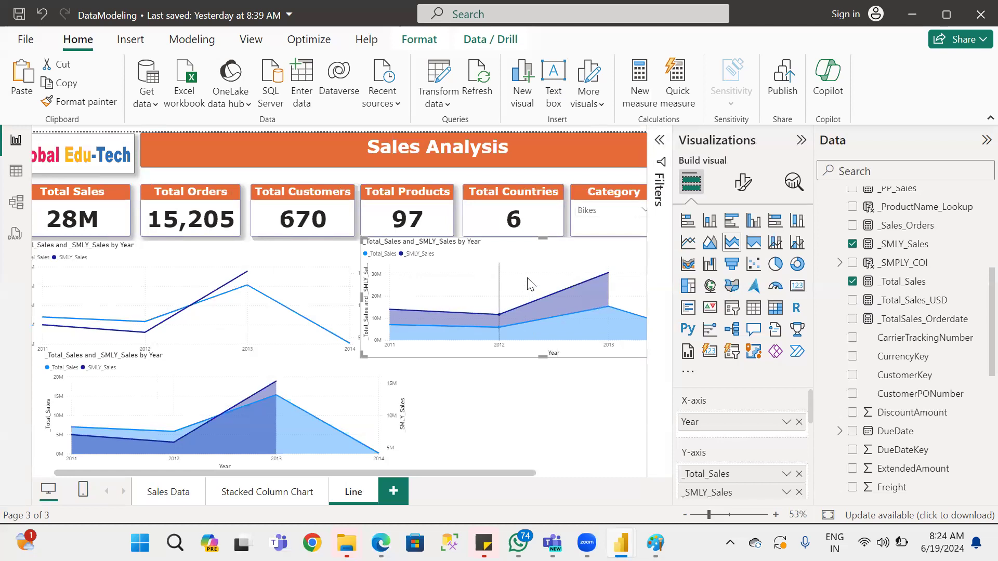
# Place a copy of the stacked area chart beneath it and convert the copy to a 100% stacked area chart.
pyautogui.moveTo(553, 265); pyautogui.dragTo(564, 403)
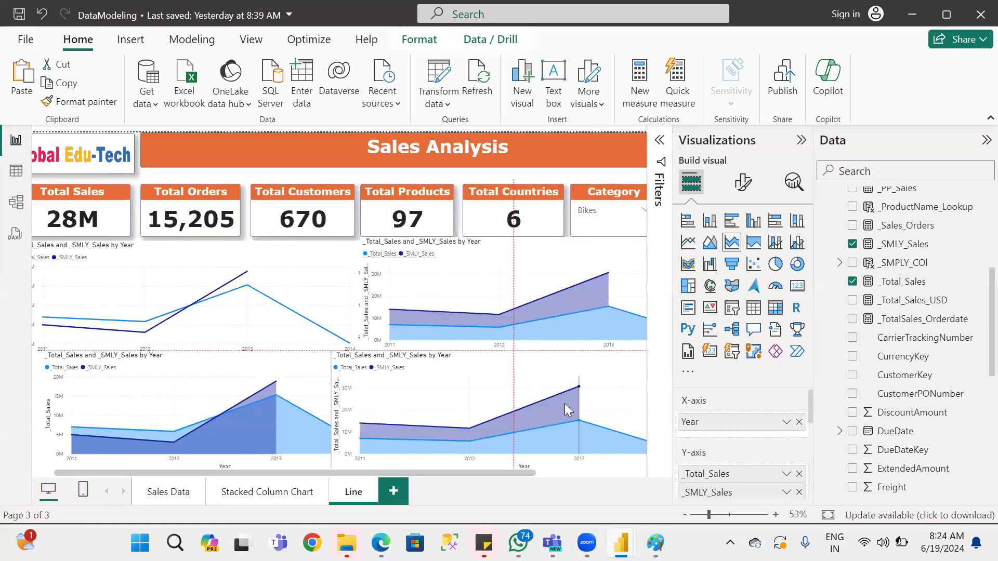
pyautogui.click(753, 242)
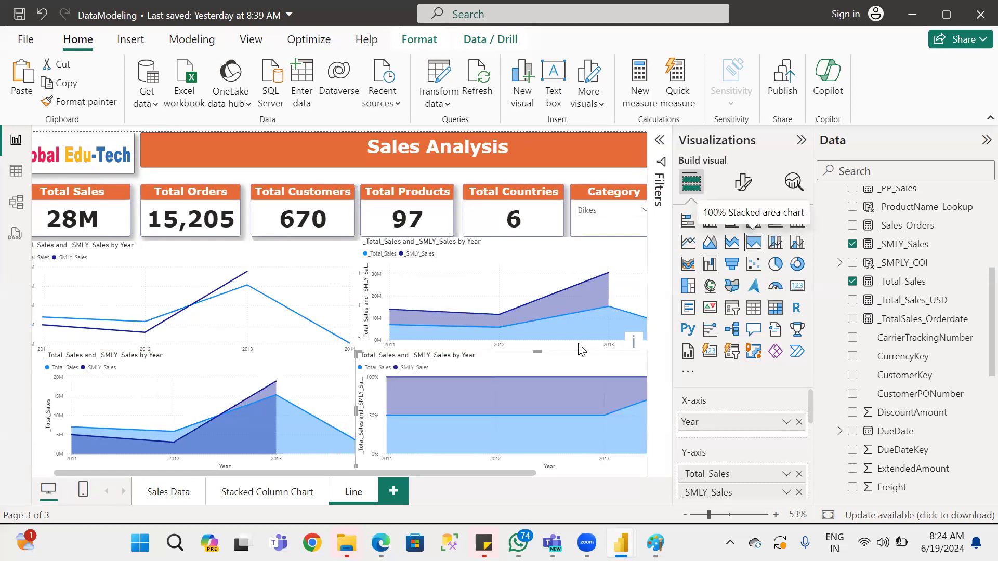
pyautogui.moveTo(411, 473); pyautogui.dragTo(542, 478)
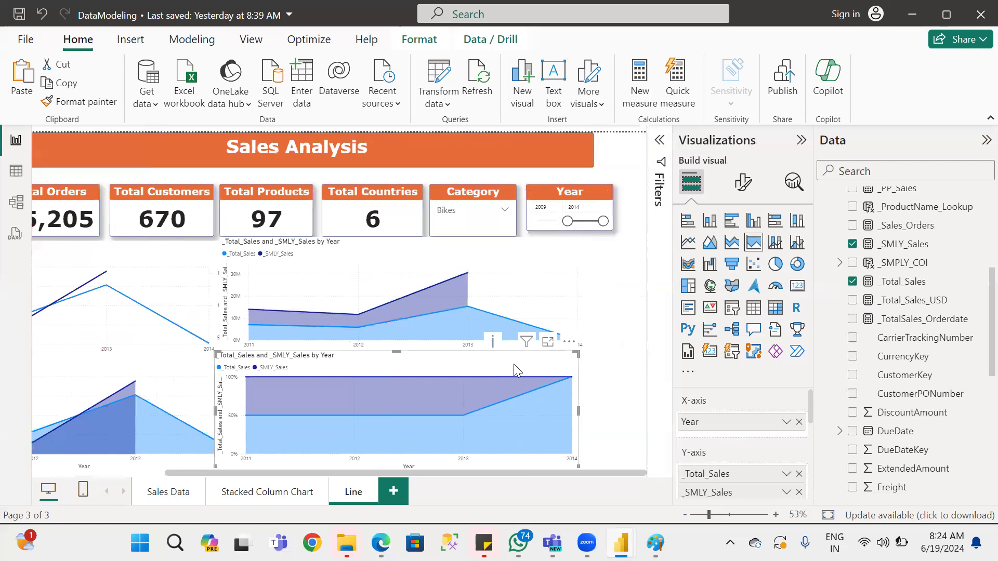
pyautogui.scroll(-1, 543, 356)
pyautogui.moveTo(543, 356); pyautogui.dragTo(282, 442)
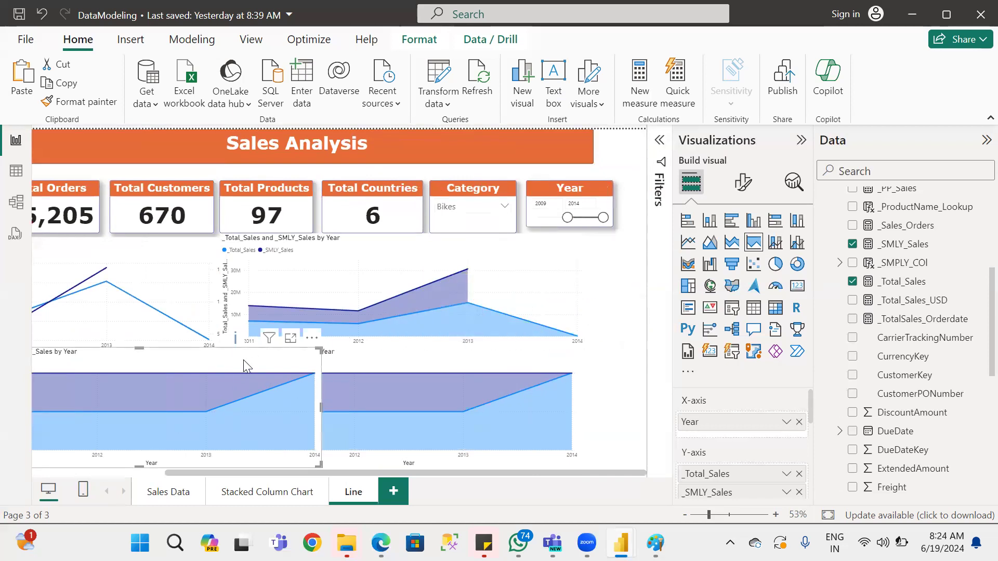
pyautogui.press('Delete')
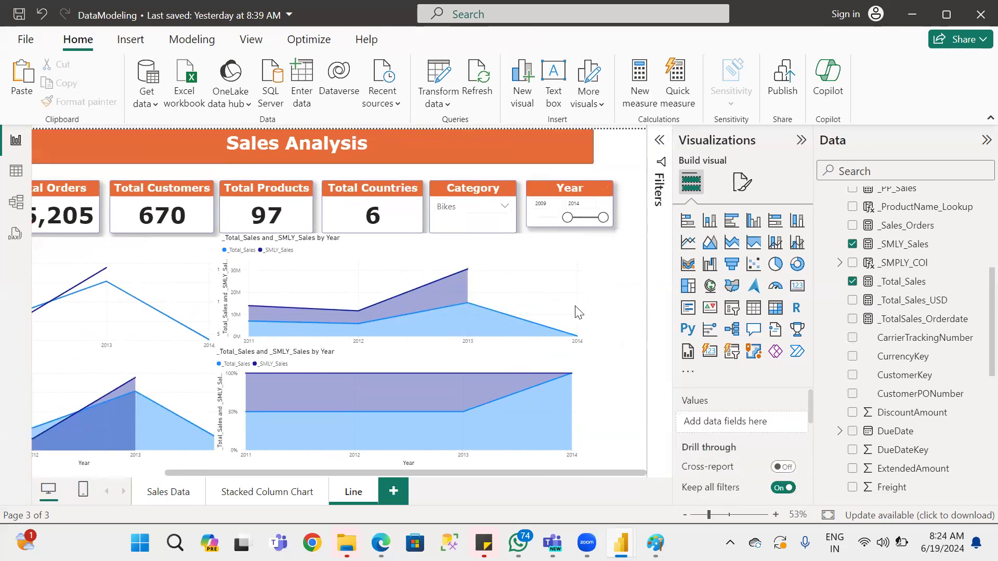
# Set the Line page's custom canvas height to 1220 px to make room for more charts.
pyautogui.click(743, 183)
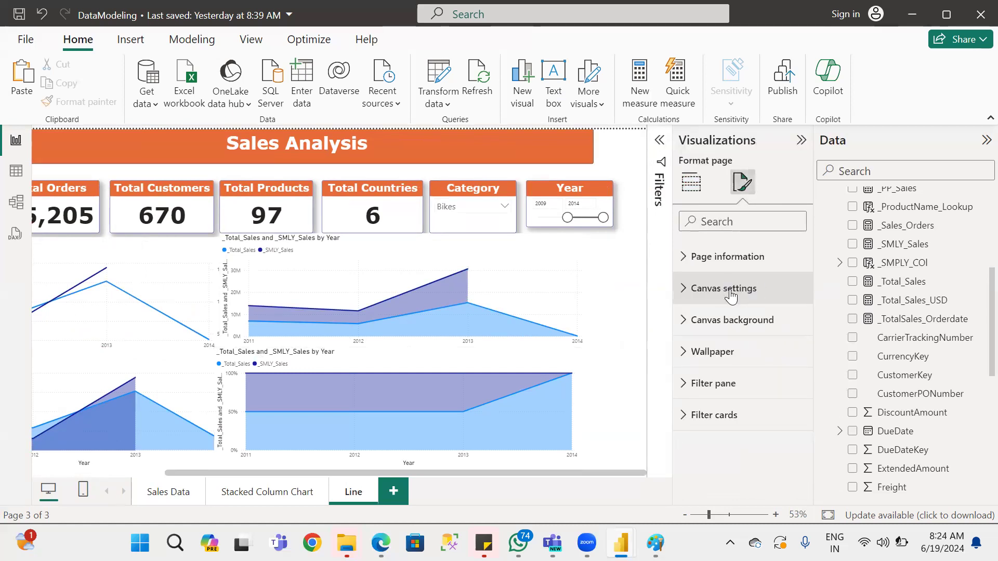
pyautogui.click(756, 290)
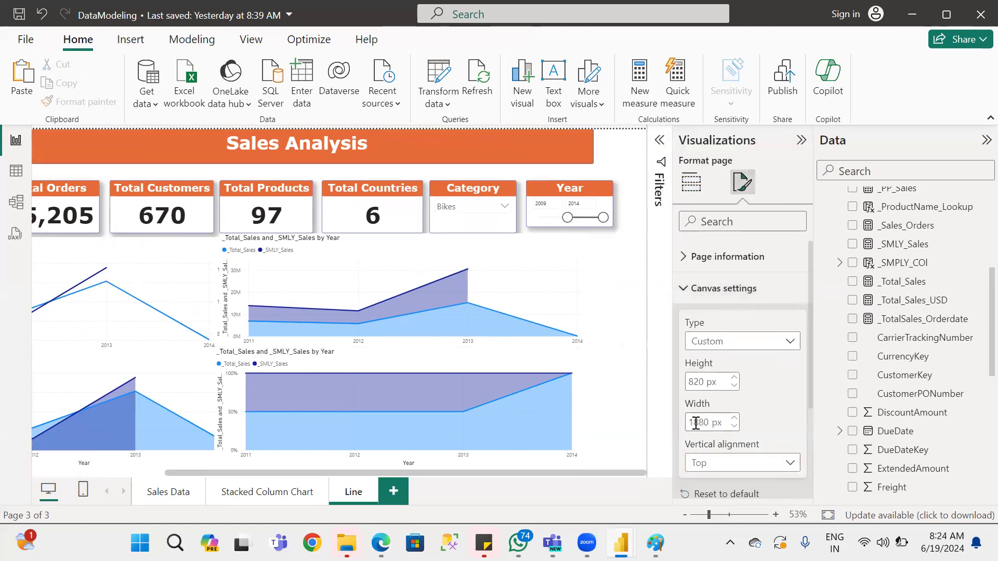
pyautogui.doubleClick(694, 381)
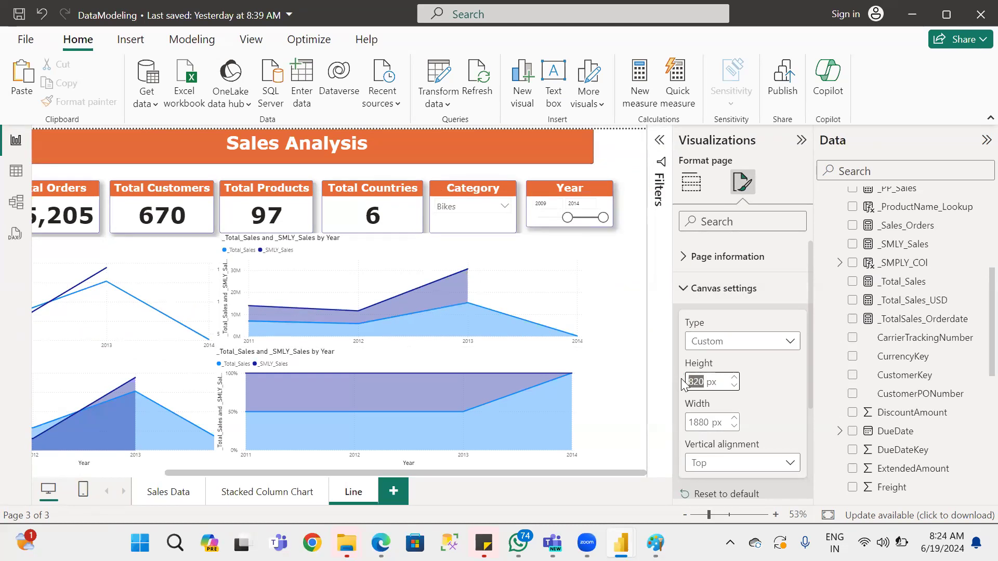
pyautogui.write('10')
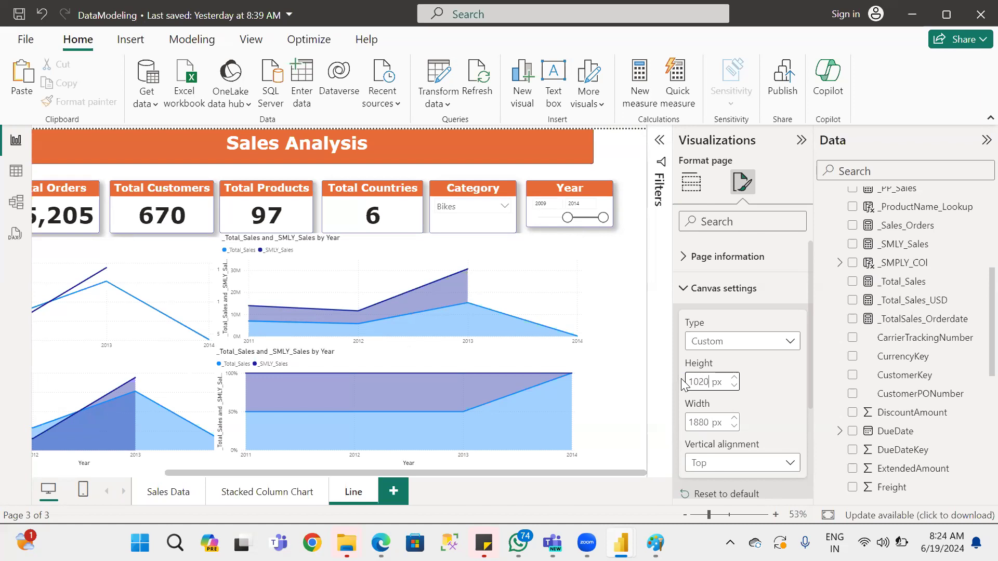
pyautogui.scroll(-1, 631, 391)
pyautogui.scroll(-2, 631, 391)
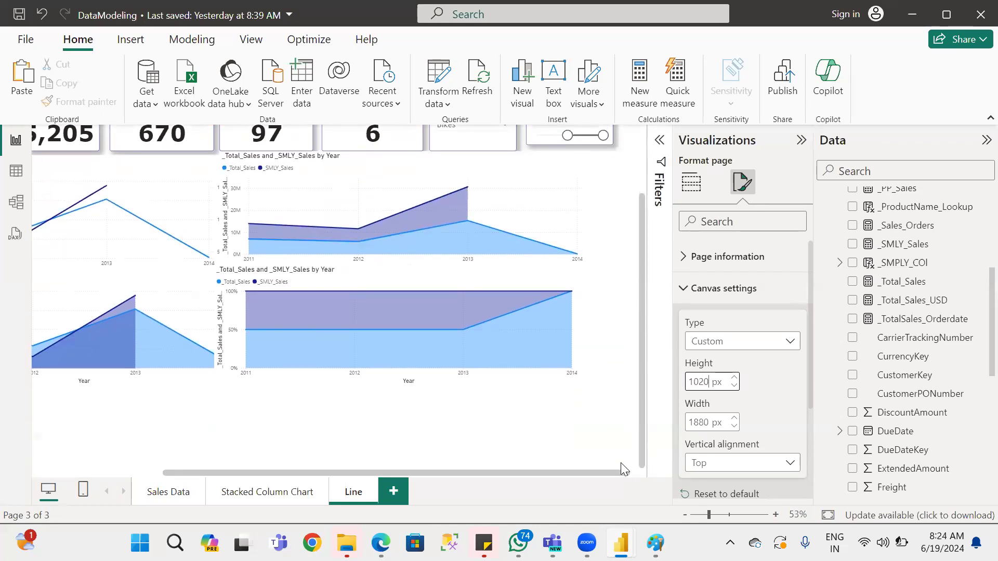
pyautogui.click(694, 382)
pyautogui.hotkey('shift', 'Right')
pyautogui.write('2')
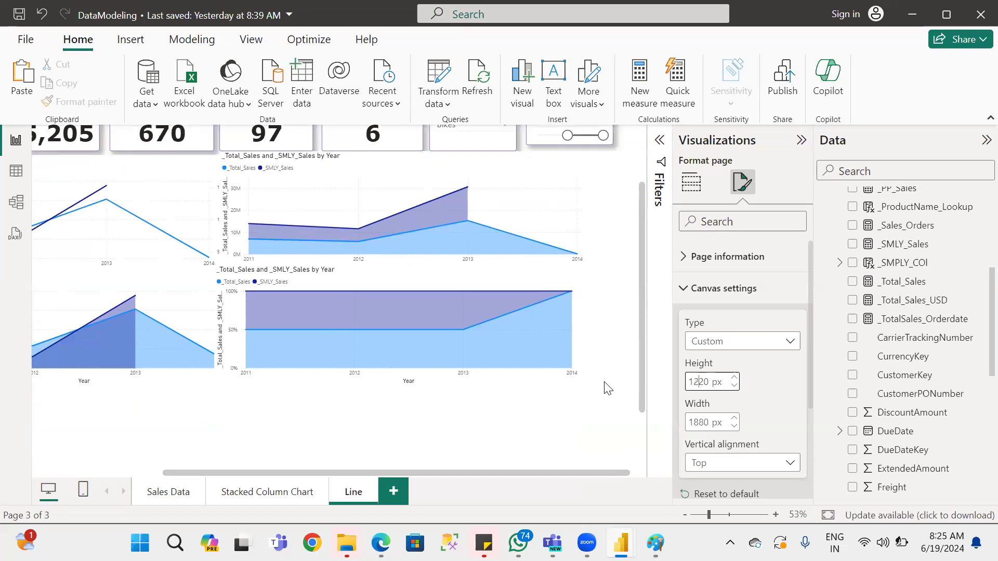
pyautogui.click(613, 384)
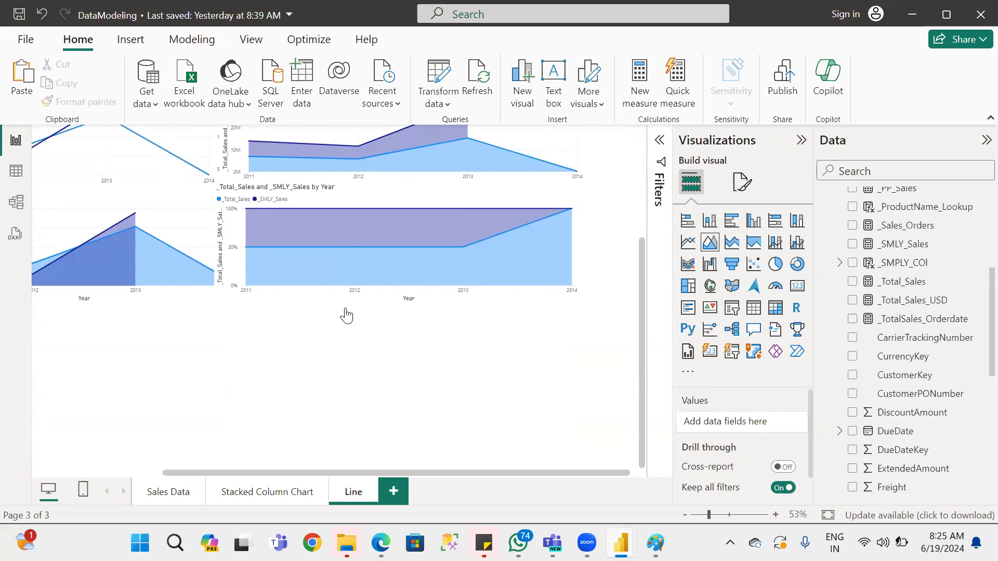
# Place a copy of the 100% stacked area chart in the empty canvas space beneath the area chart.
pyautogui.click(451, 237)
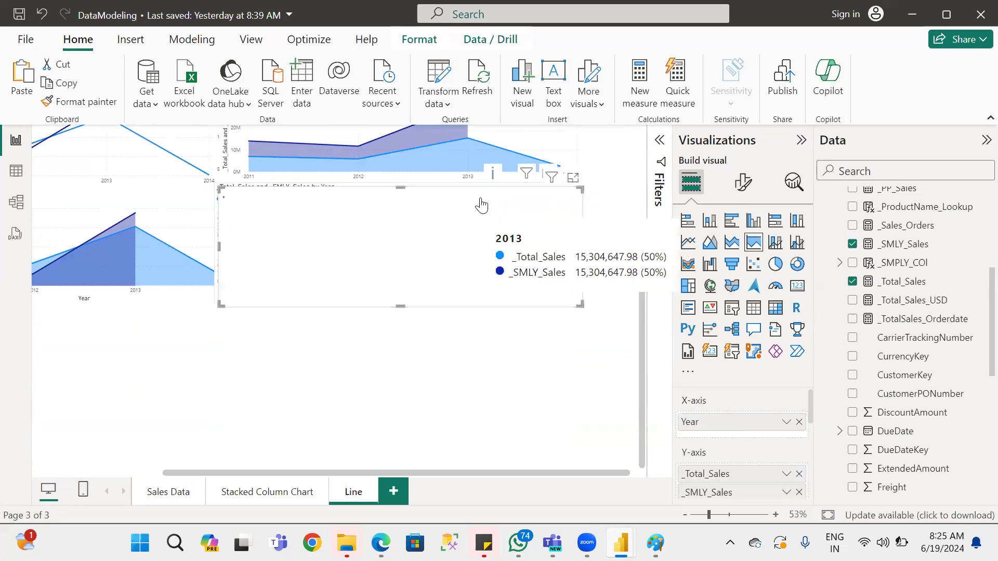
pyautogui.hotkey('ctrl', 'v')
pyautogui.moveTo(368, 300); pyautogui.dragTo(260, 367)
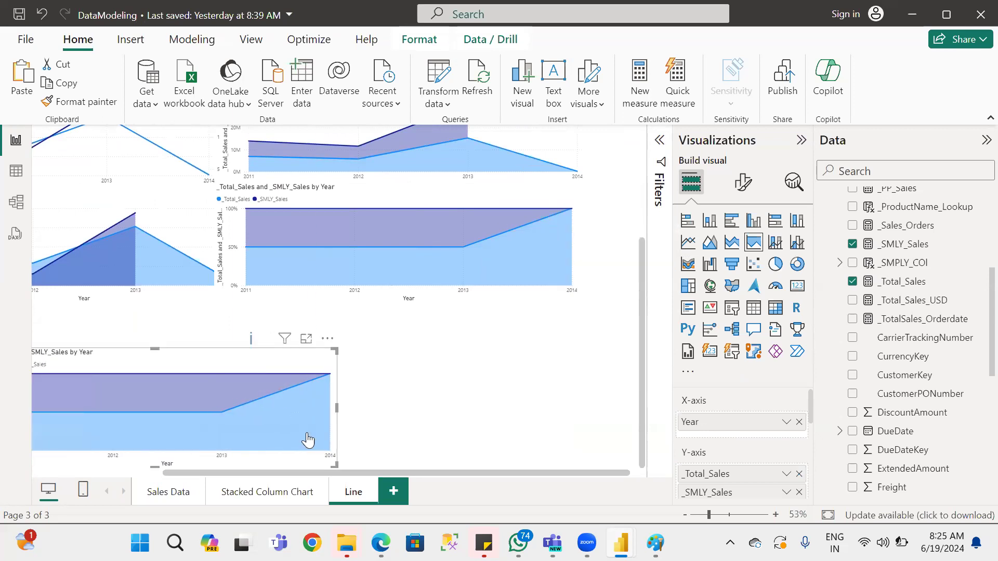
pyautogui.moveTo(371, 472); pyautogui.dragTo(241, 473)
pyautogui.moveTo(372, 368); pyautogui.dragTo(267, 318)
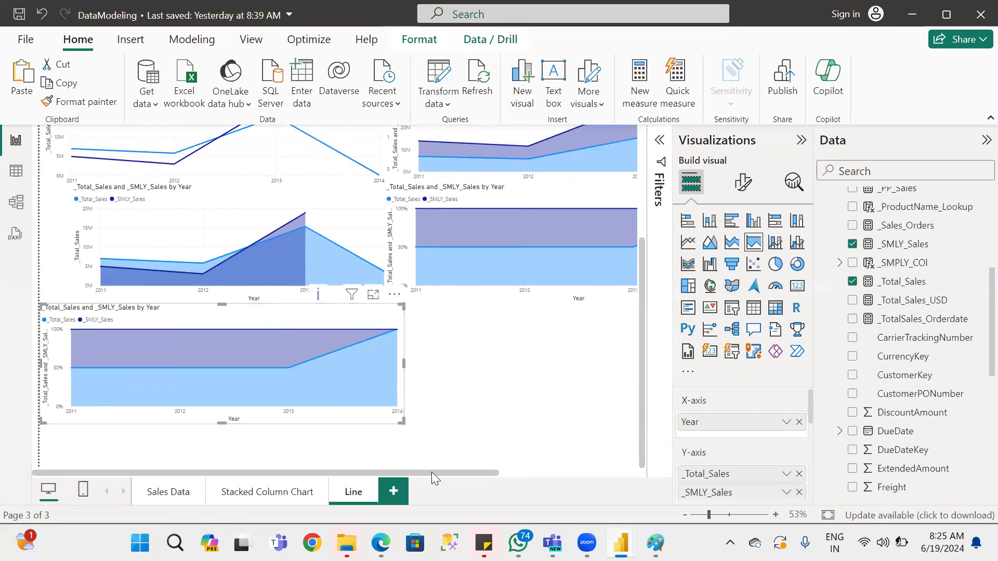
pyautogui.moveTo(431, 475)
pyautogui.mouseDown()
pyautogui.moveTo(584, 478)
pyautogui.moveTo(418, 477)
pyautogui.mouseUp()
pyautogui.moveTo(271, 315); pyautogui.dragTo(287, 338)
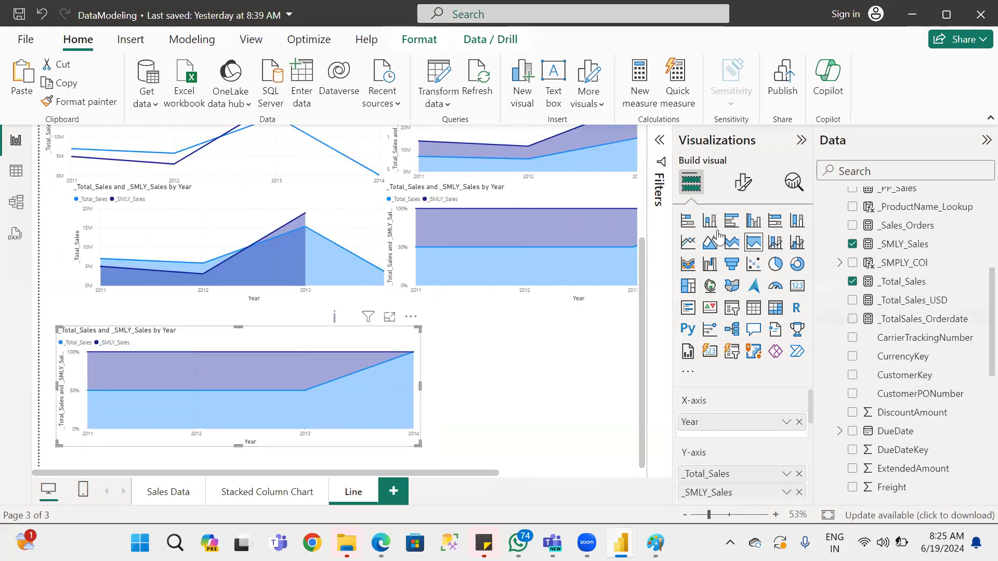
# Convert the copied 100% stacked area chart to a line and stacked column chart.
pyautogui.click(775, 245)
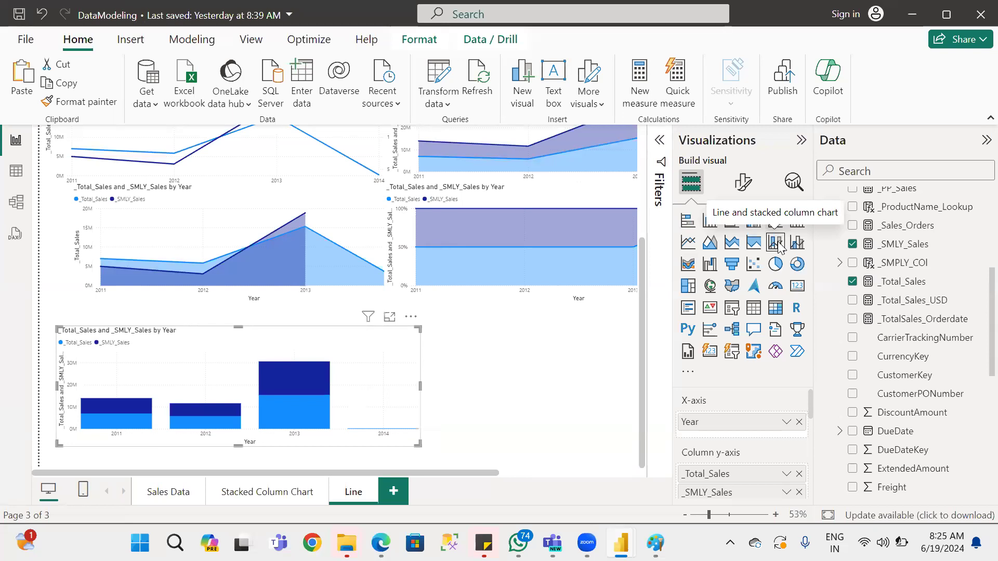
pyautogui.scroll(-3, 756, 402)
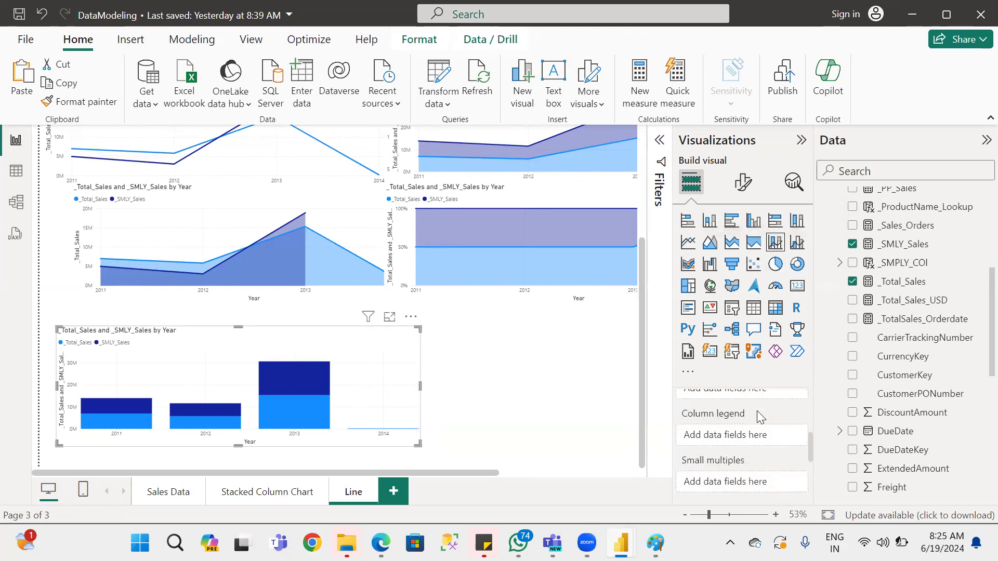
pyautogui.scroll(3, 758, 423)
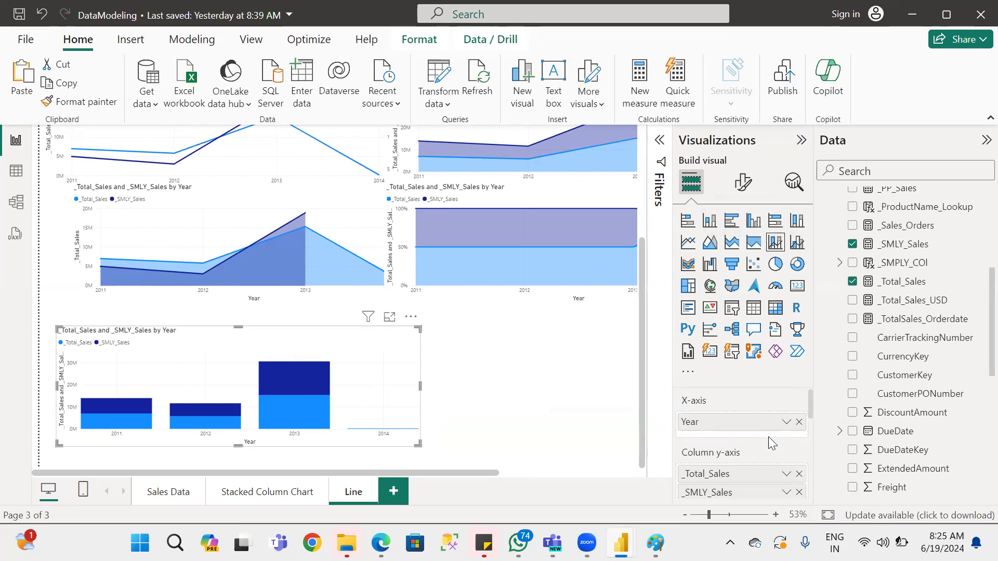
pyautogui.scroll(-2, 744, 440)
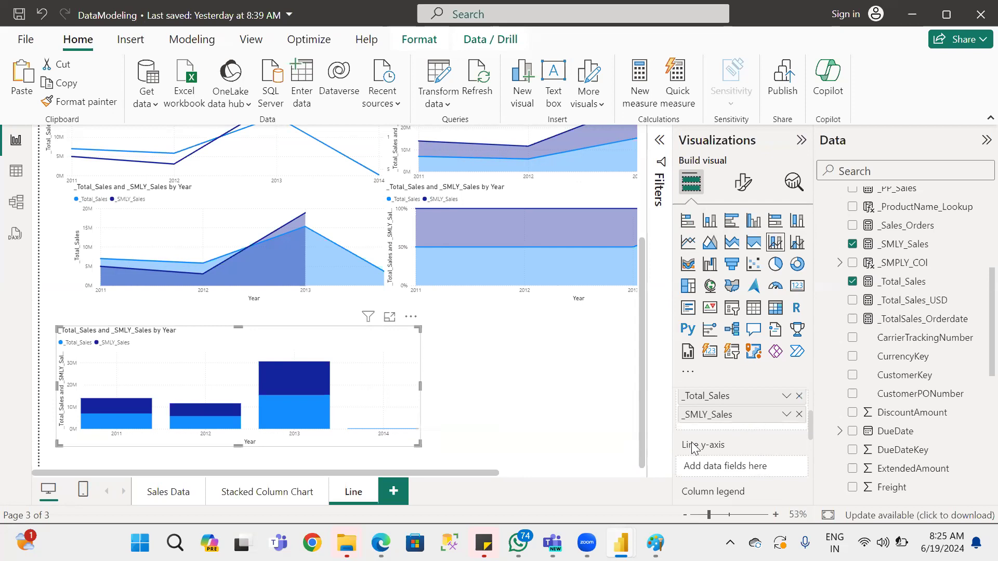
# Move _SMLY_Sales from the column y-axis to the line y-axis of the line and stacked column chart.
pyautogui.click(799, 414)
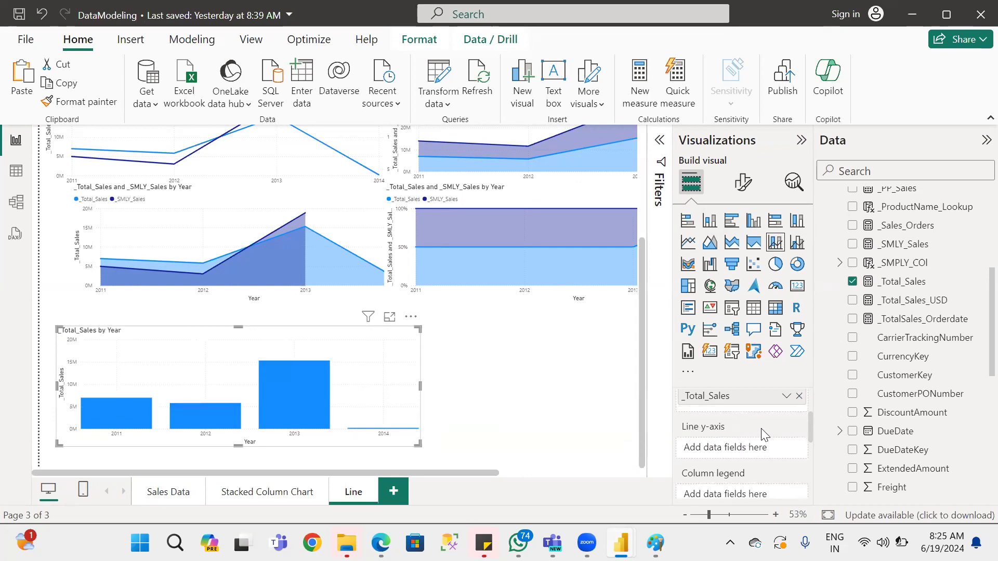
pyautogui.scroll(2, 759, 439)
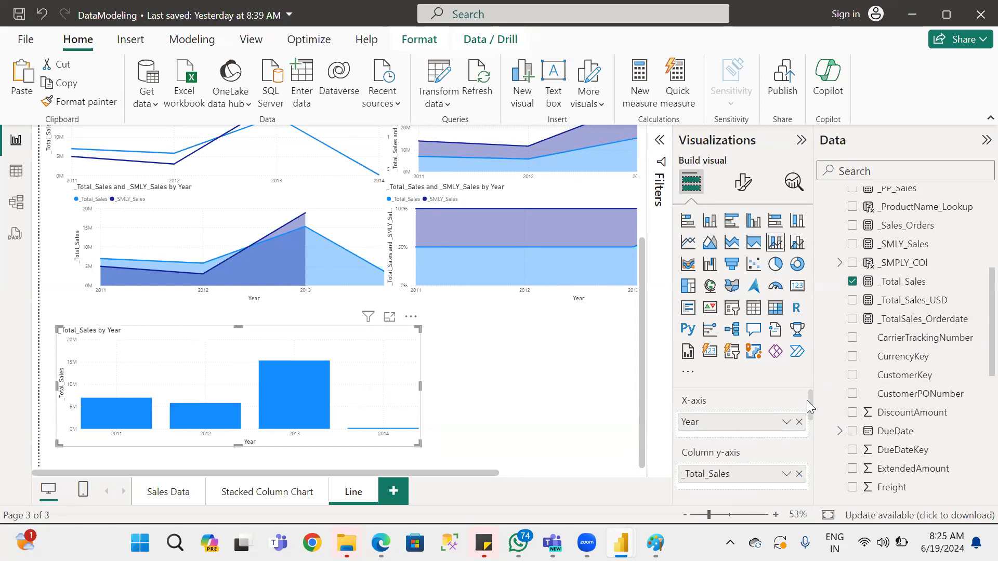
pyautogui.moveTo(810, 408); pyautogui.dragTo(807, 418)
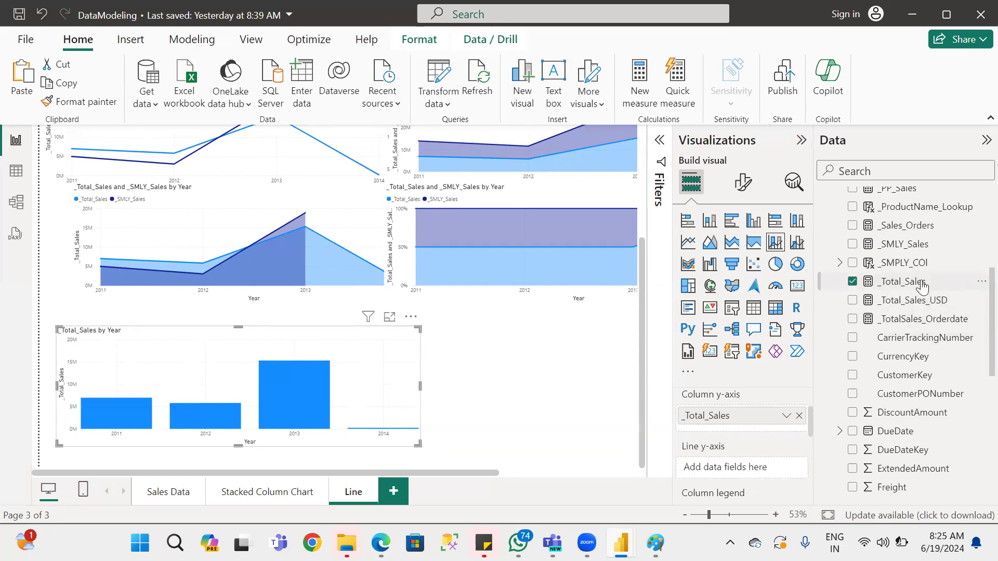
pyautogui.moveTo(908, 245); pyautogui.dragTo(748, 465)
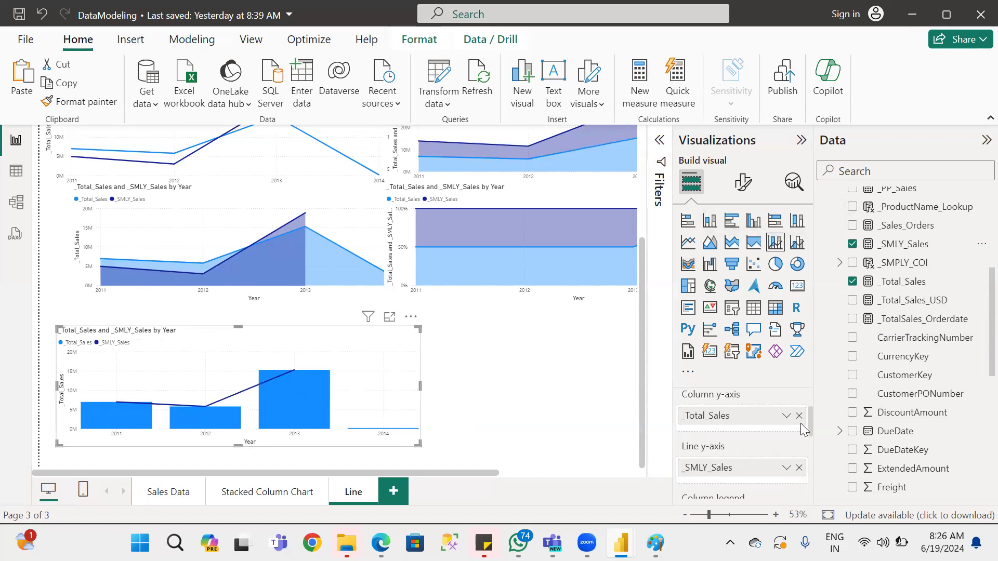
pyautogui.moveTo(813, 429); pyautogui.dragTo(814, 399)
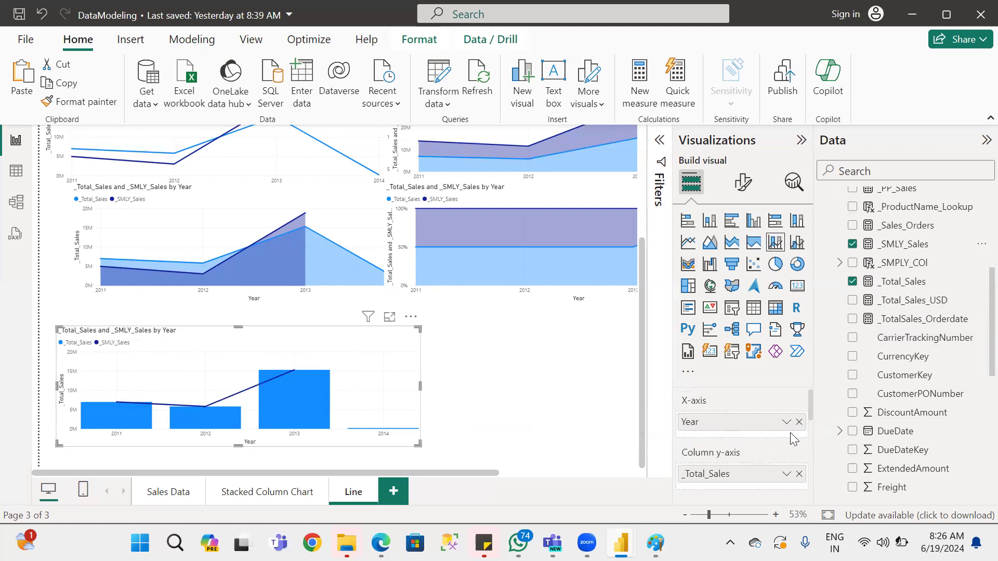
pyautogui.moveTo(810, 399); pyautogui.dragTo(810, 406)
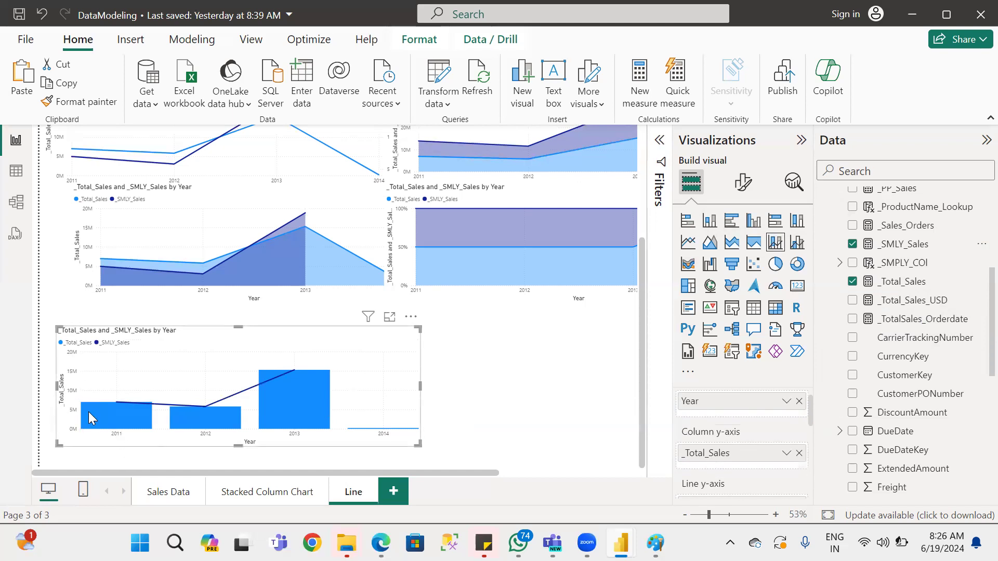
pyautogui.moveTo(98, 406)
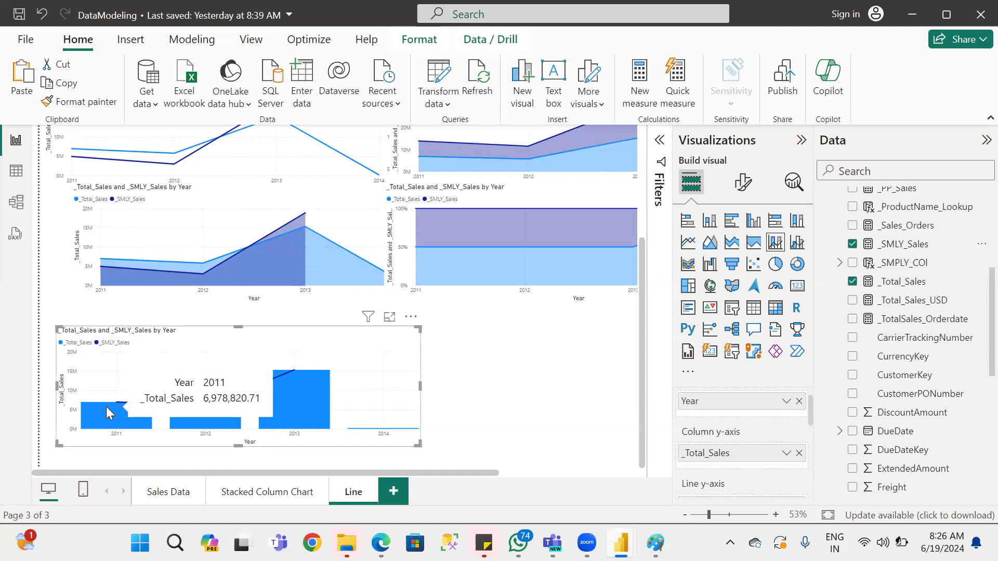
pyautogui.moveTo(127, 402)
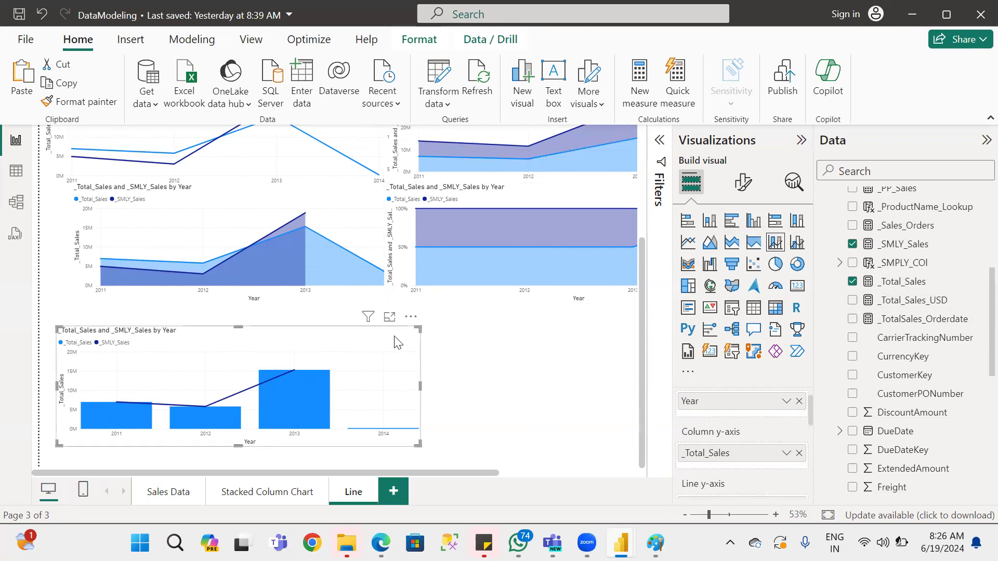
# Duplicate the line and stacked column chart, place the copy beside the original, and convert it to a line and clustered column chart.
pyautogui.hotkey('ctrl', 'v')
pyautogui.moveTo(282, 344); pyautogui.dragTo(563, 335)
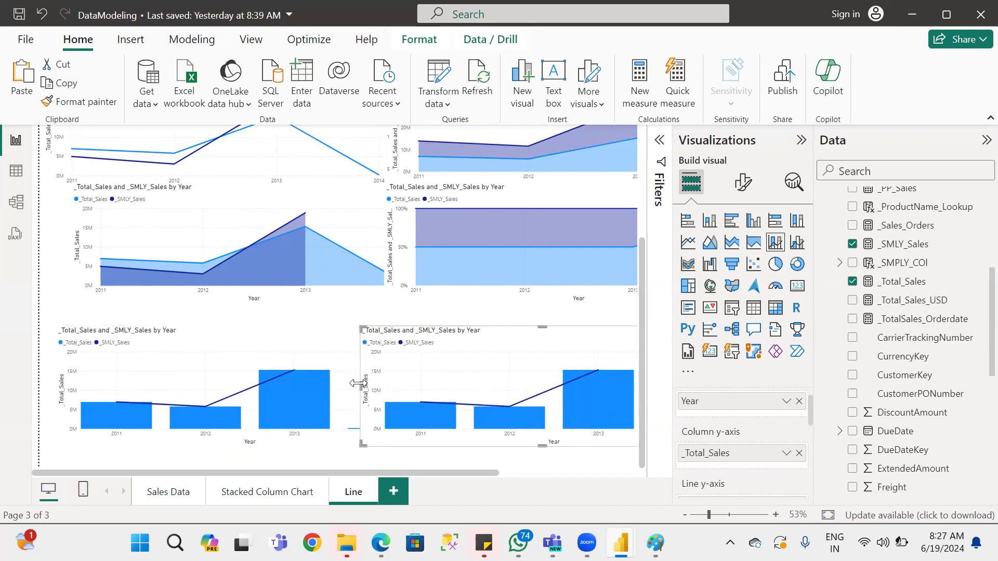
pyautogui.moveTo(366, 387); pyautogui.dragTo(372, 387)
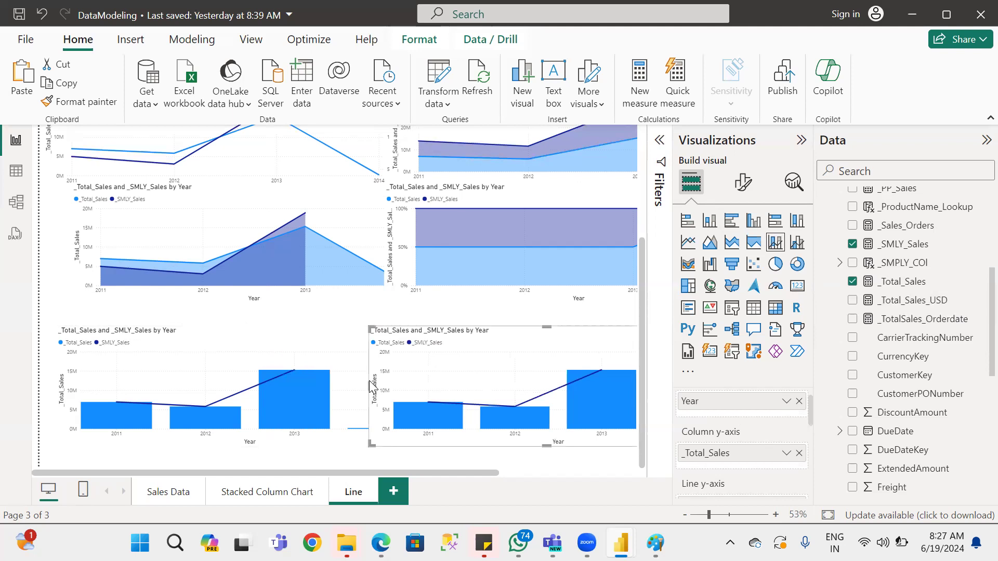
pyautogui.moveTo(460, 372); pyautogui.dragTo(501, 374)
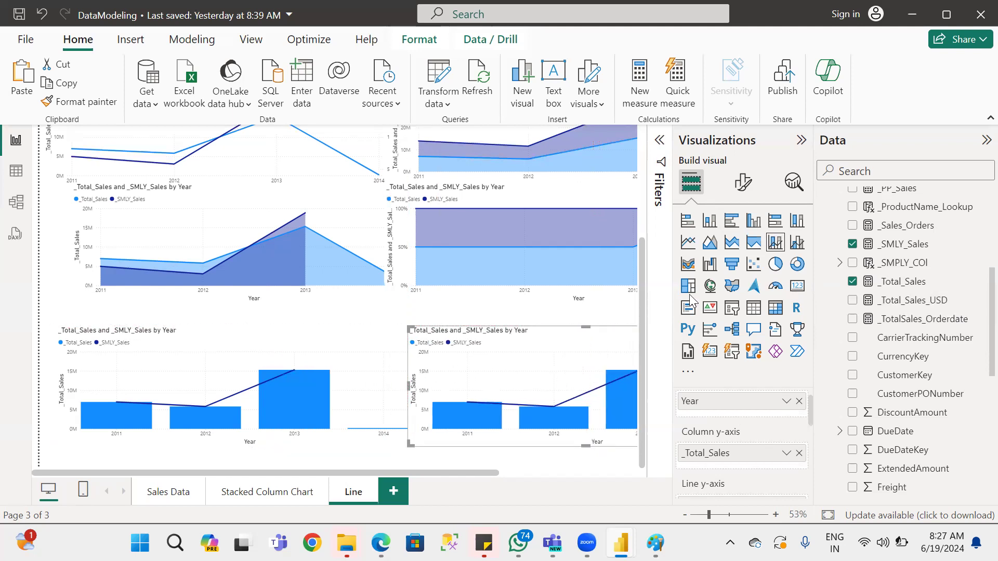
pyautogui.click(793, 245)
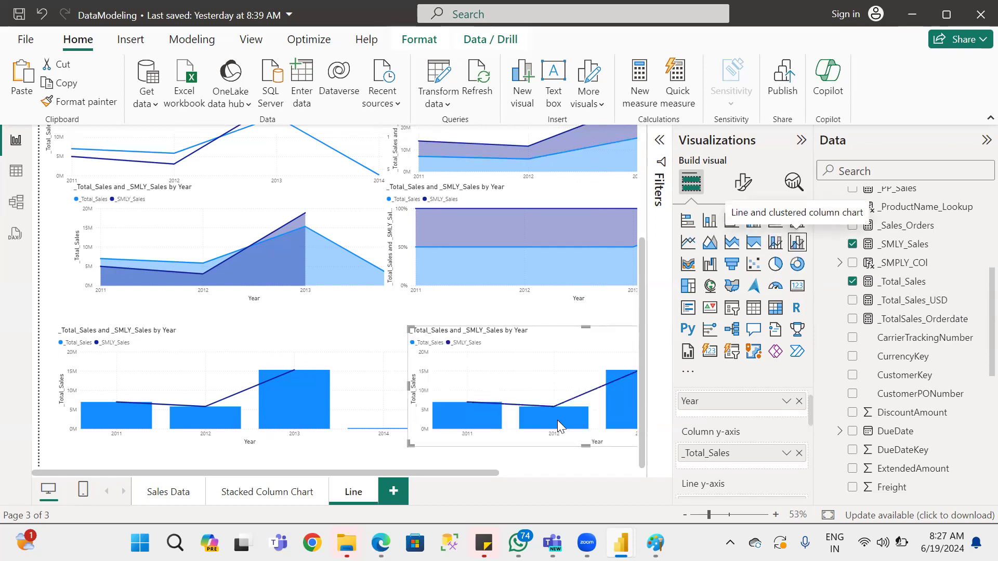
pyautogui.moveTo(436, 471); pyautogui.dragTo(358, 469)
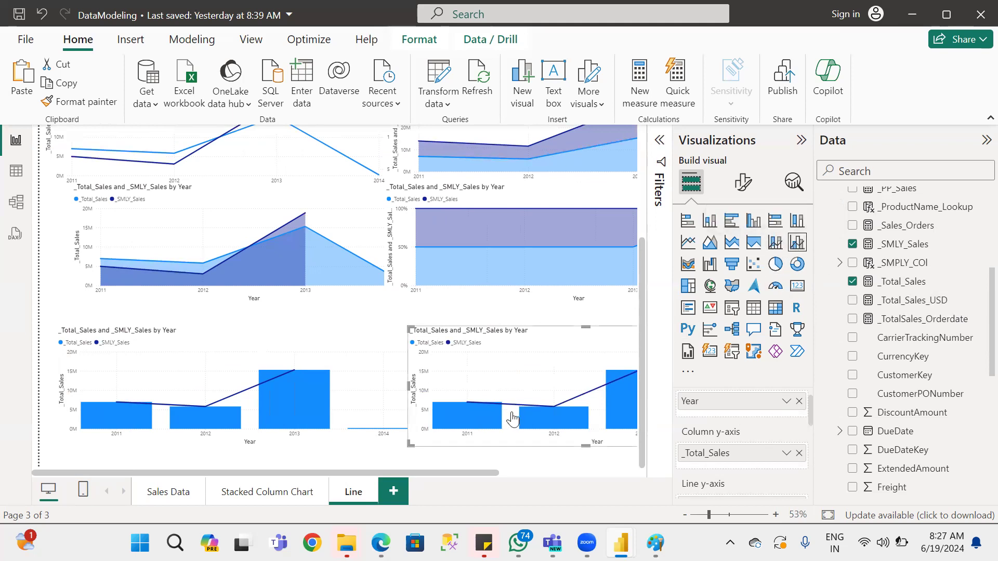
# Save the report and duplicate the Line page.
pyautogui.hotkey('ctrl', 's')
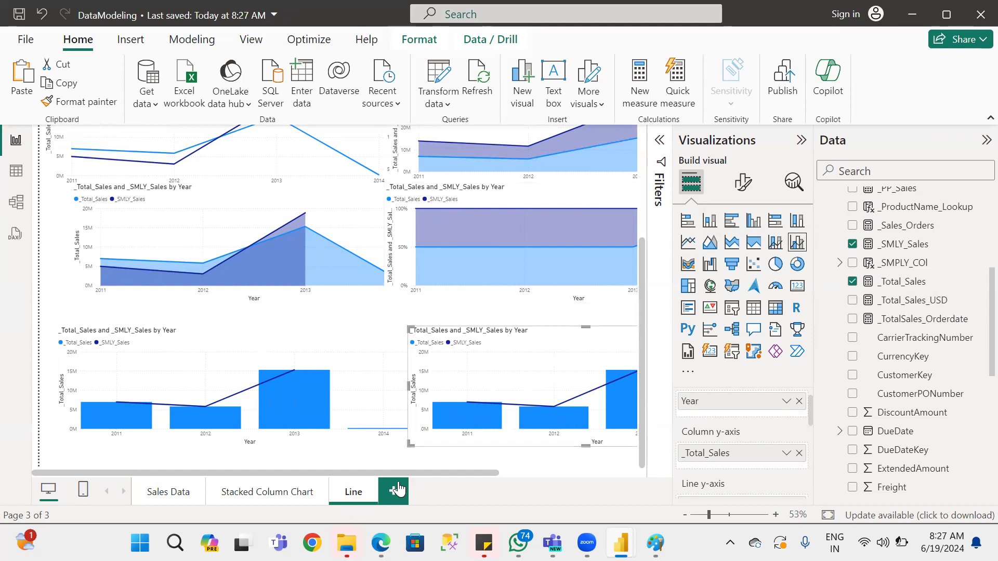
pyautogui.rightClick(358, 493)
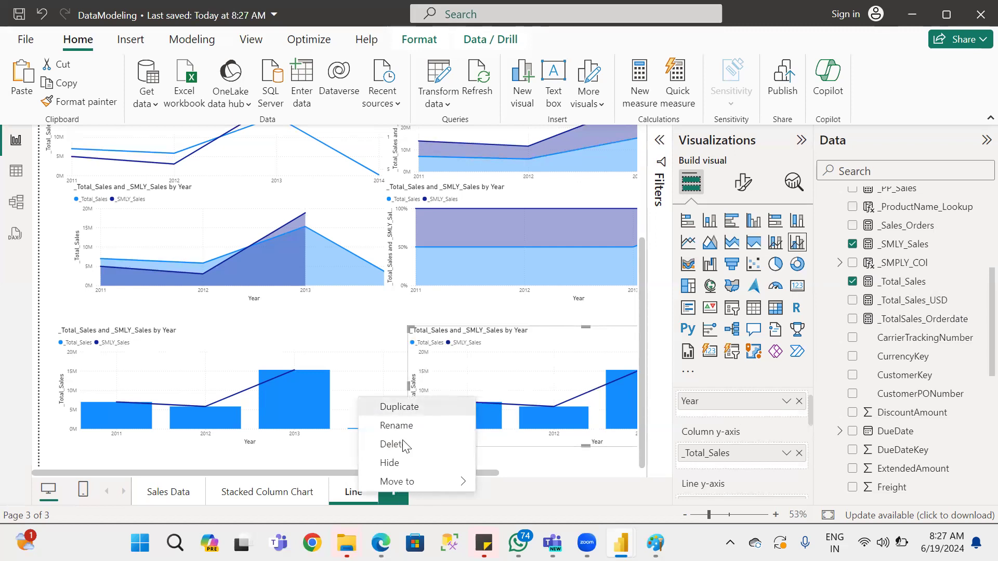
pyautogui.click(401, 408)
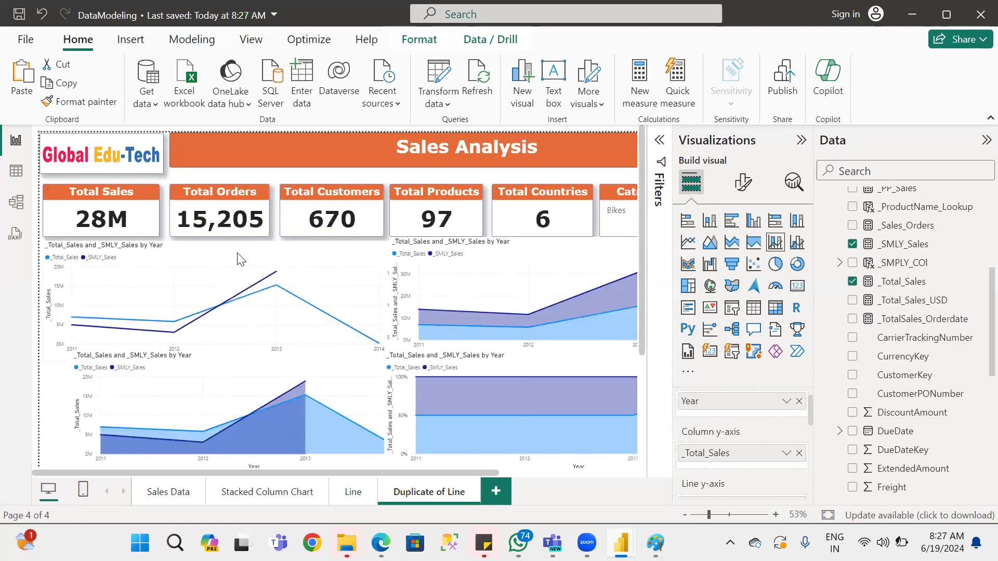
# Delete all the line, area and combination charts from the duplicated page, keeping the header, cards and slicers.
pyautogui.press('Delete')
pyautogui.press('Delete')
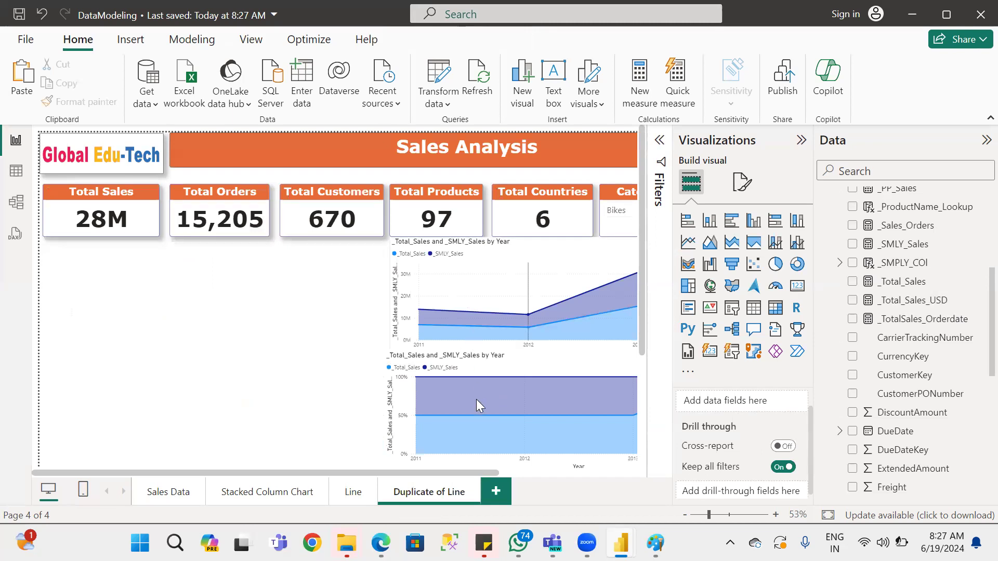
pyautogui.click(476, 398)
pyautogui.scroll(-1, 486, 393)
pyautogui.scroll(-3, 487, 393)
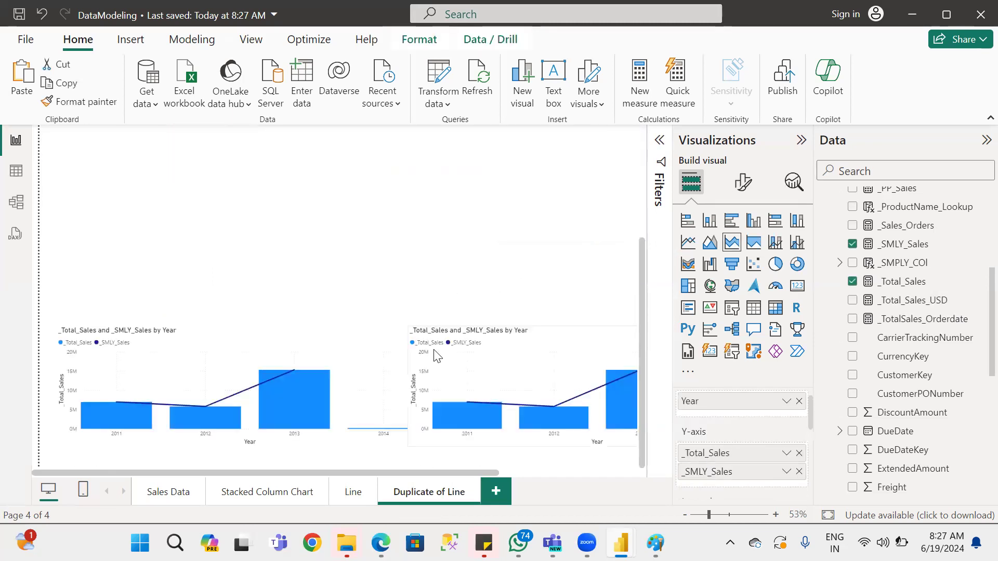
pyautogui.press('Delete')
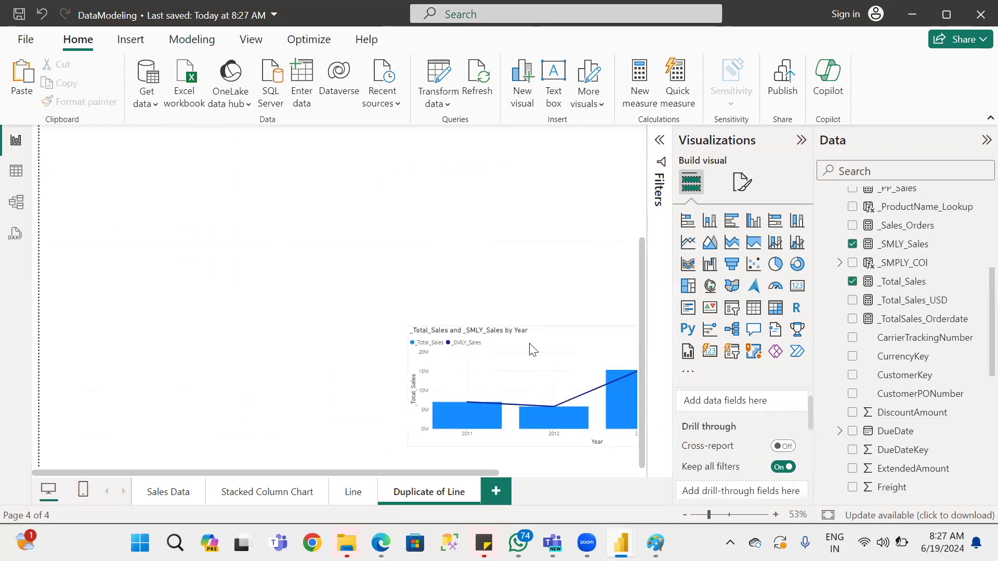
pyautogui.press('Delete')
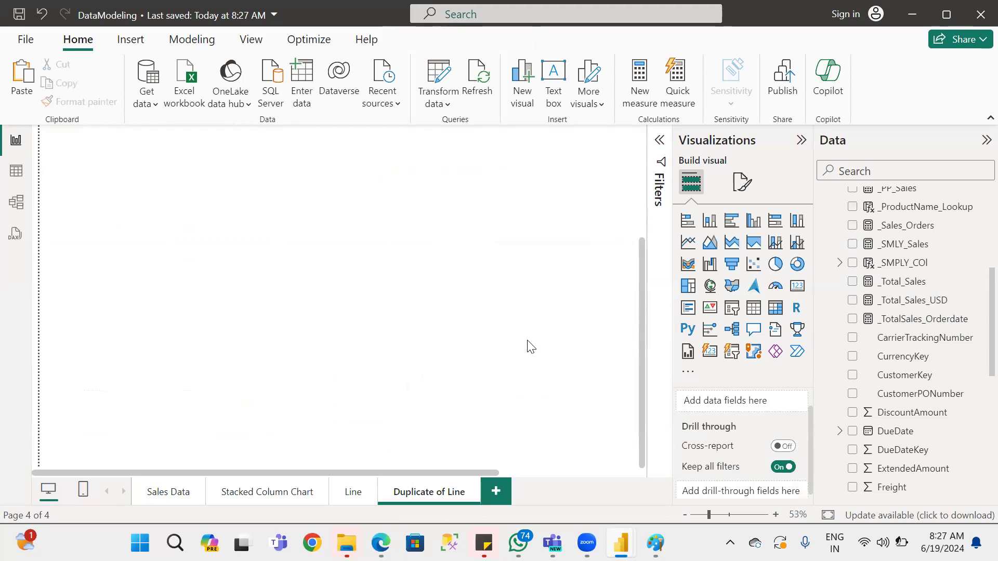
# Add an empty ribbon chart to the Duplicate of Line page and move it into the blank area of the canvas.
pyautogui.click(687, 266)
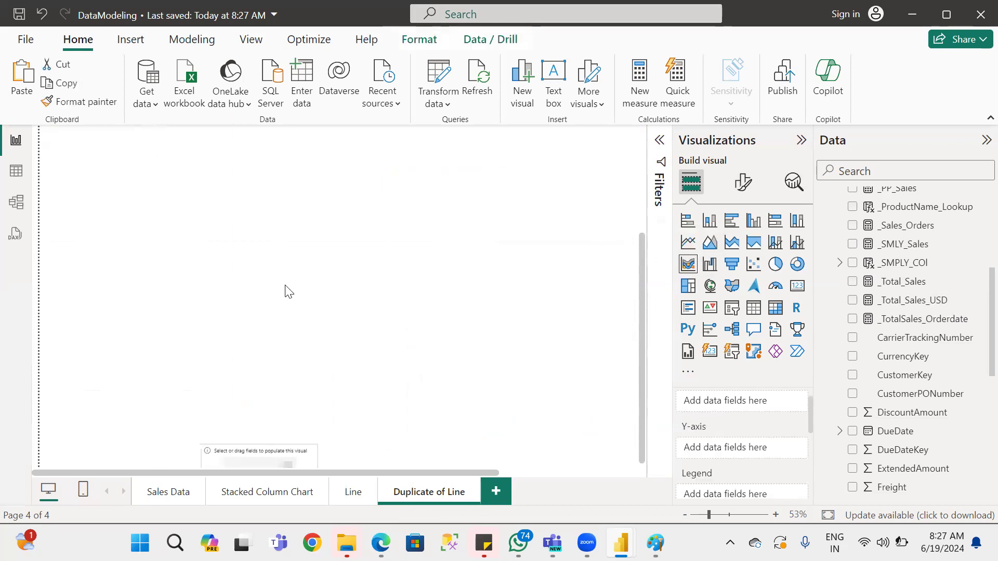
pyautogui.scroll(-5, 735, 434)
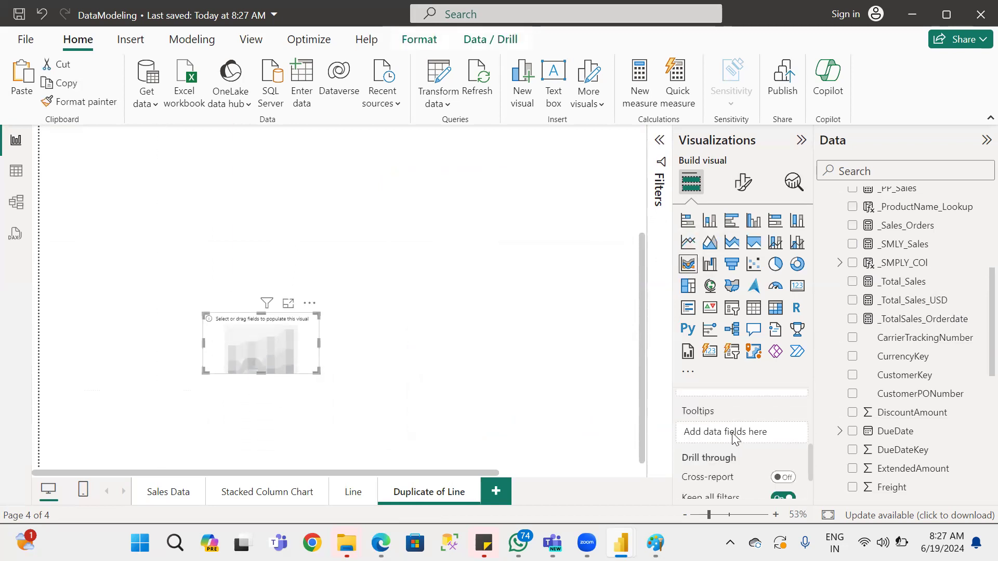
pyautogui.scroll(5, 741, 448)
pyautogui.scroll(1, 745, 455)
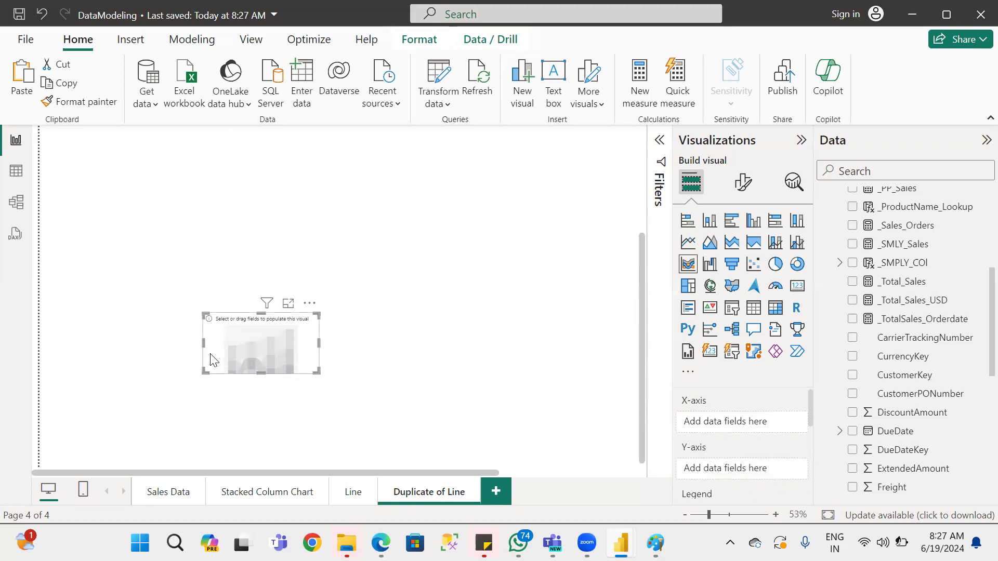
pyautogui.moveTo(290, 325); pyautogui.dragTo(288, 292)
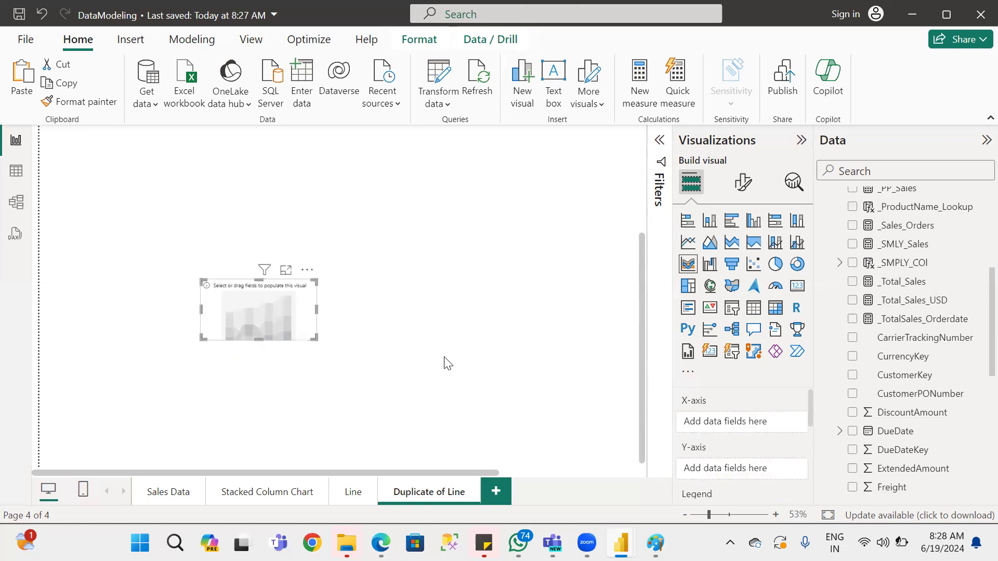
# Switch to the notes PDF in Edge, review the combination and distribution chart sections, and return to the Power BI report.
pyautogui.hotkey('alt', 'Tab')
pyautogui.scroll(-4, 461, 430)
pyautogui.scroll(3, 461, 430)
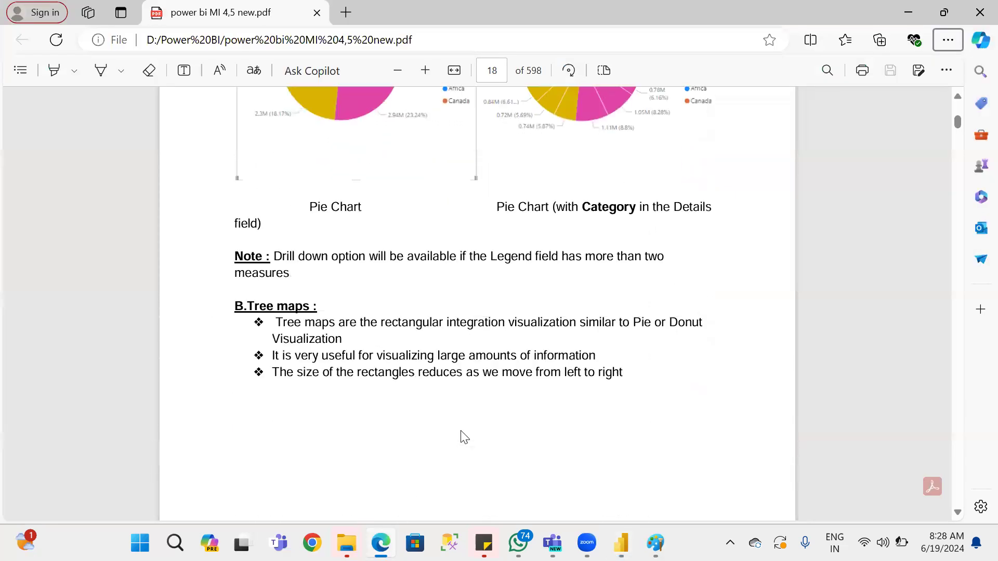
pyautogui.scroll(10, 460, 431)
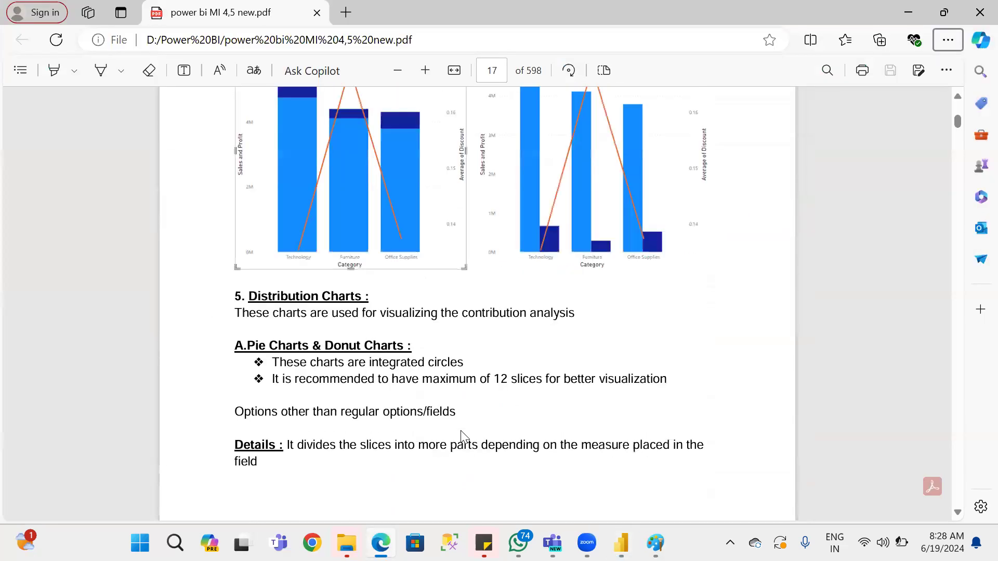
pyautogui.scroll(9, 461, 436)
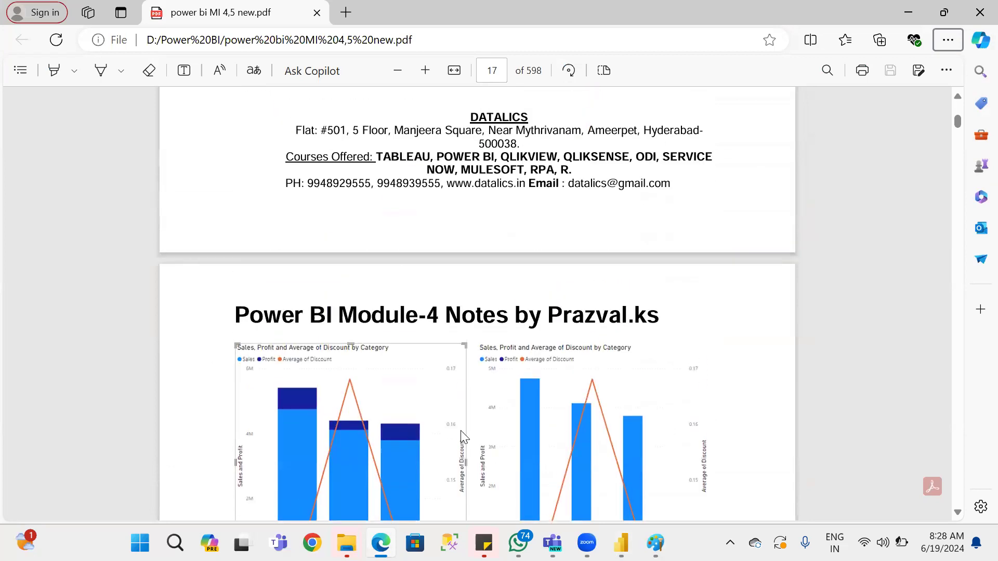
pyautogui.scroll(-9, 464, 437)
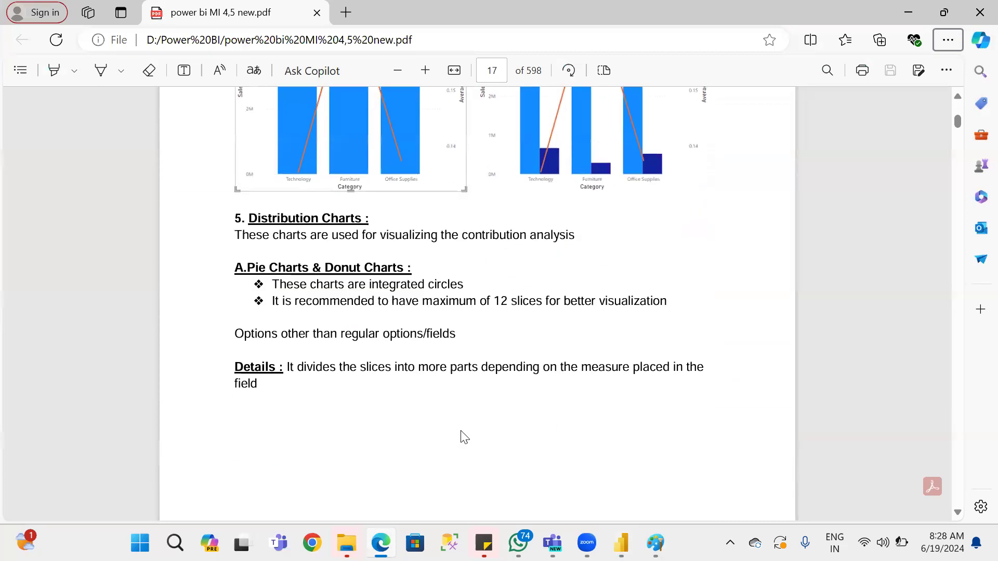
pyautogui.scroll(2, 462, 437)
pyautogui.hotkey('alt', 'Tab')
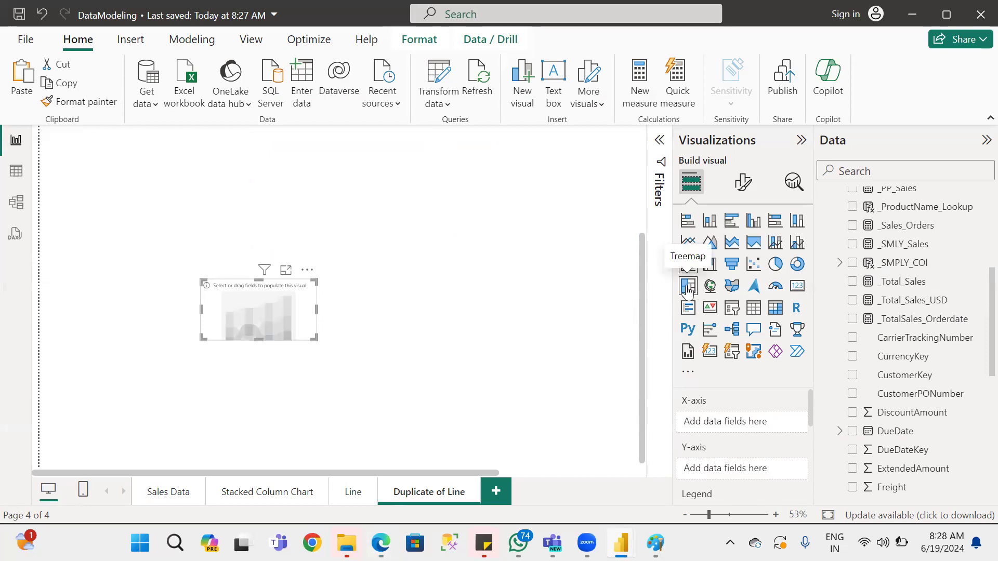
pyautogui.hotkey('alt', 'Tab')
pyautogui.scroll(15, 544, 413)
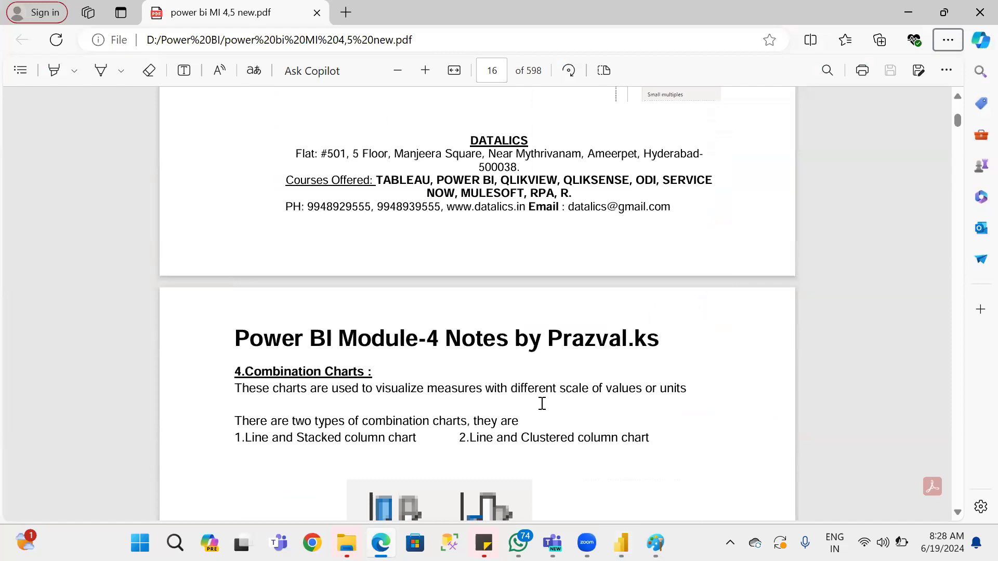
pyautogui.scroll(3, 542, 404)
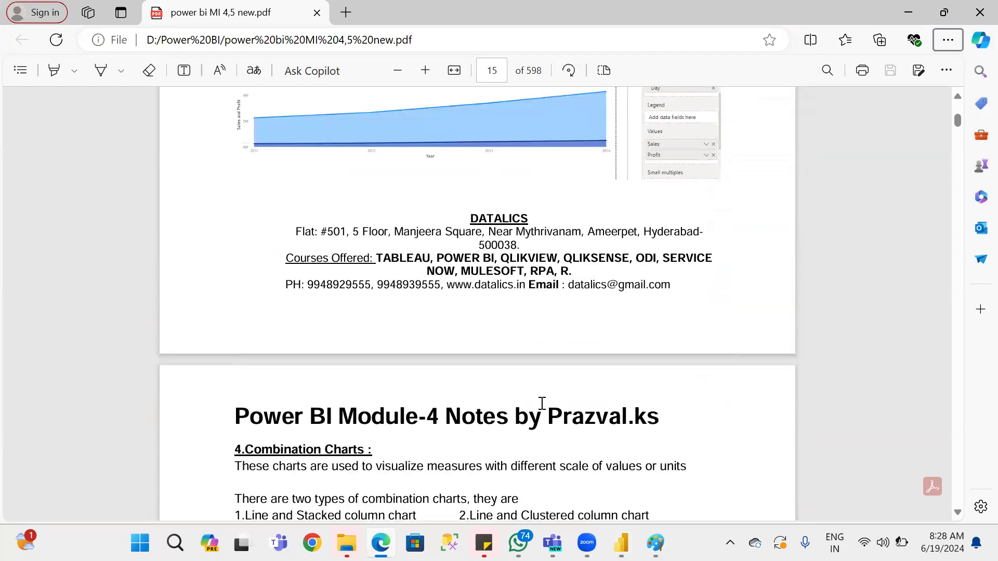
pyautogui.scroll(-9, 542, 404)
pyautogui.hotkey('alt', 'Tab')
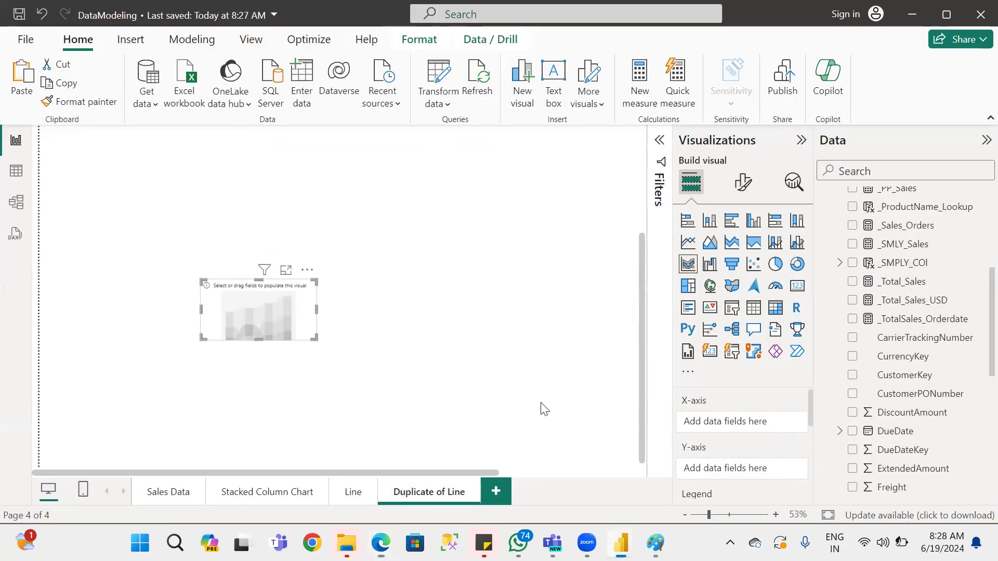
# Move the empty ribbon chart higher on the canvas and set its X-axis to EnglishProductName from DimProduct.
pyautogui.moveTo(233, 308); pyautogui.dragTo(186, 179)
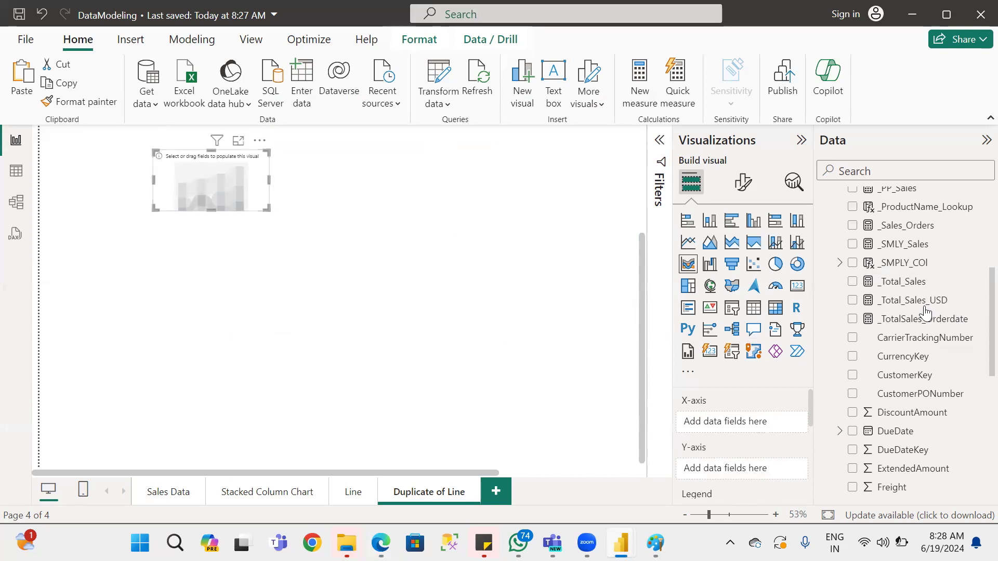
pyautogui.scroll(3, 930, 319)
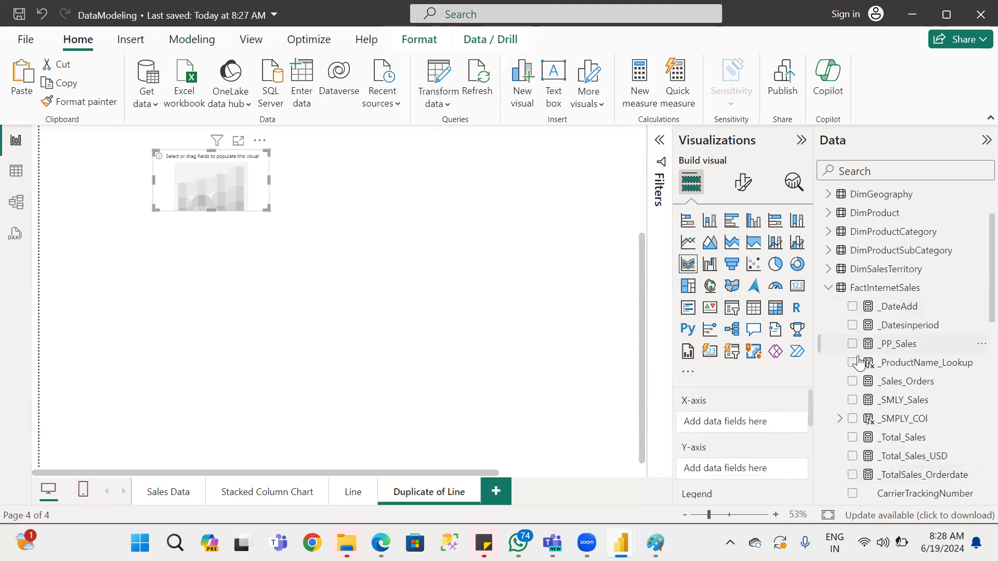
pyautogui.scroll(2, 836, 280)
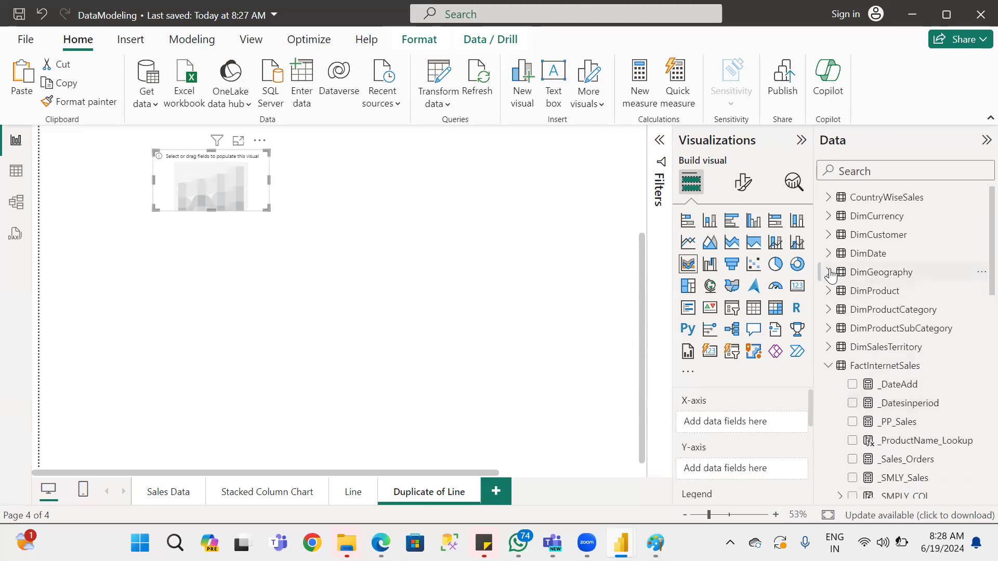
pyautogui.click(830, 272)
pyautogui.click(829, 272)
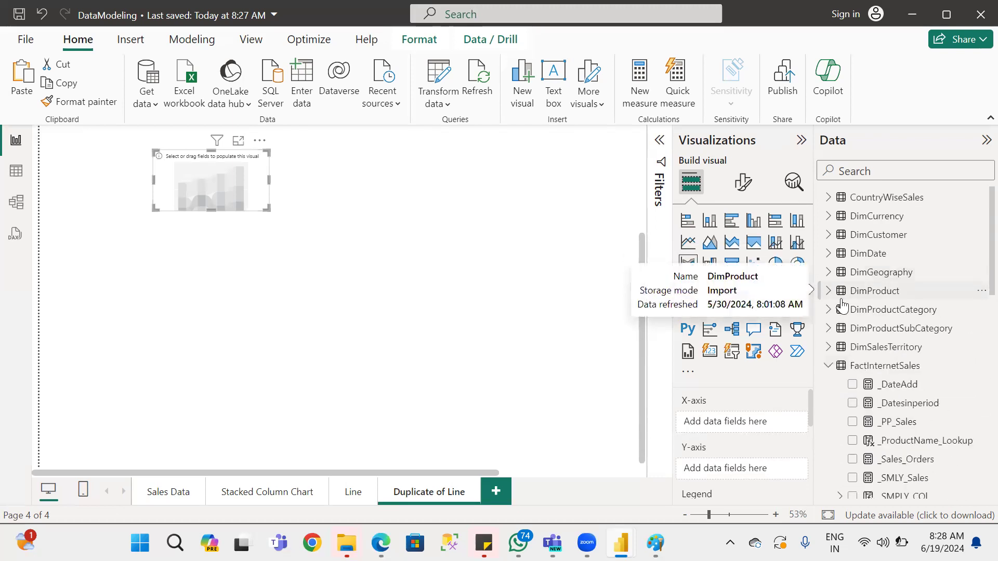
pyautogui.click(840, 299)
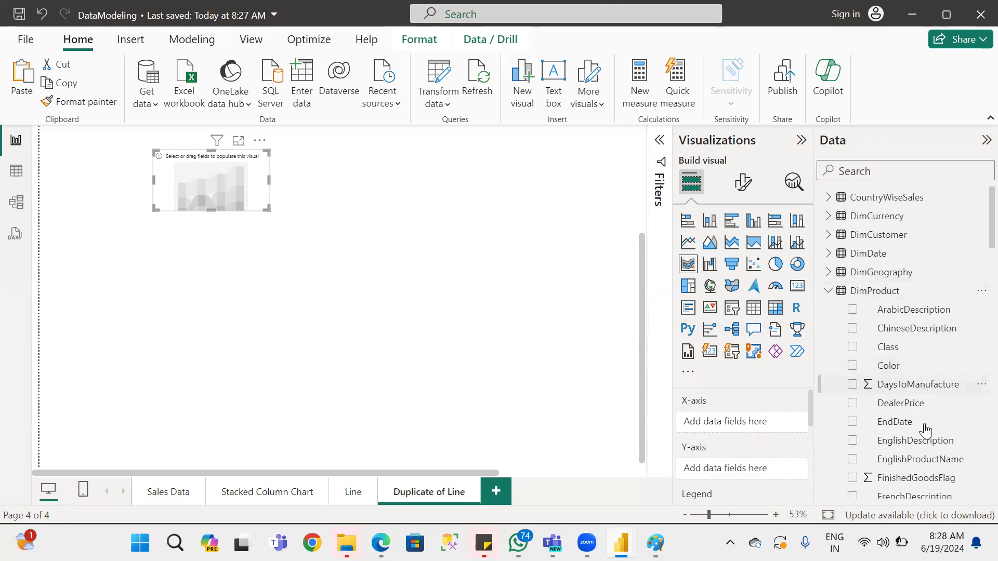
pyautogui.moveTo(935, 463); pyautogui.dragTo(739, 424)
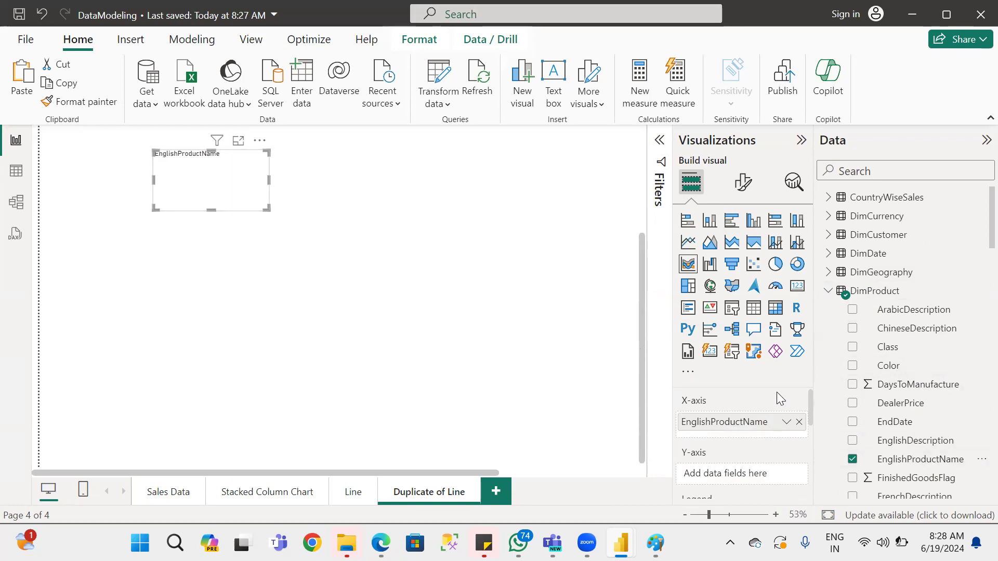
# Put _Total_Sales from FactInternetSales on the ribbon chart's Y-axis and enlarge the chart across most of the visible canvas.
pyautogui.scroll(-3, 784, 408)
pyautogui.scroll(3, 785, 408)
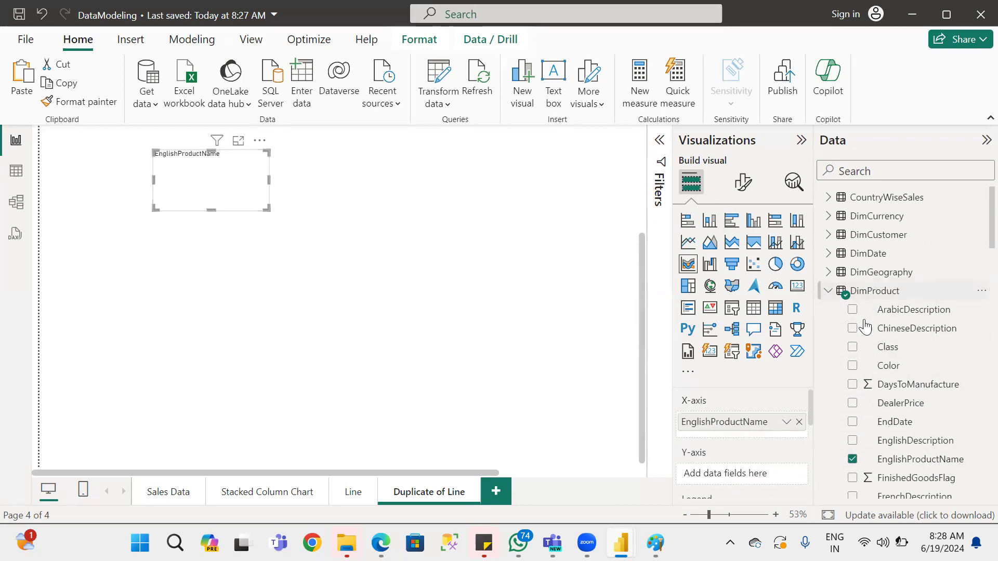
pyautogui.click(828, 291)
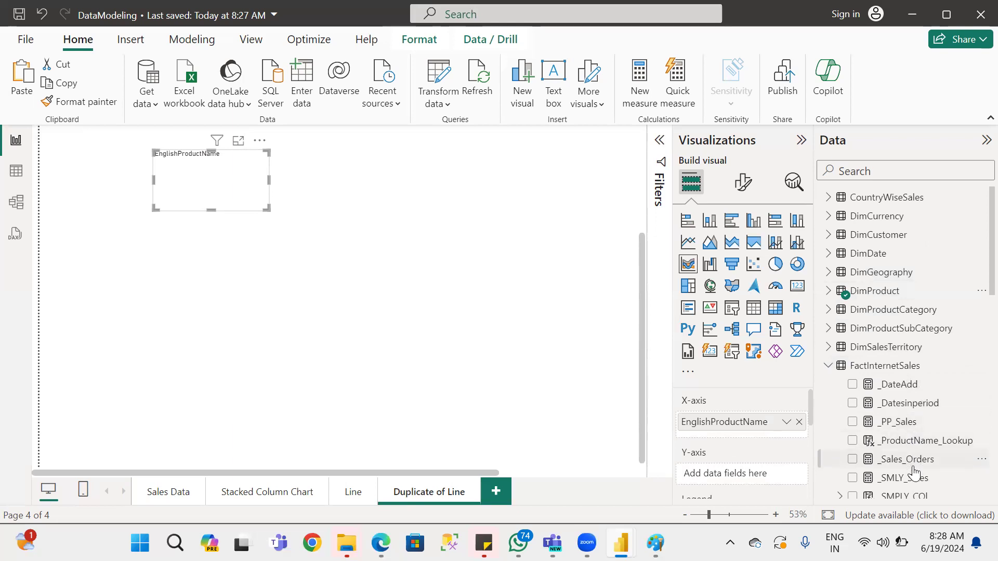
pyautogui.scroll(-3, 915, 475)
pyautogui.moveTo(917, 443); pyautogui.dragTo(755, 472)
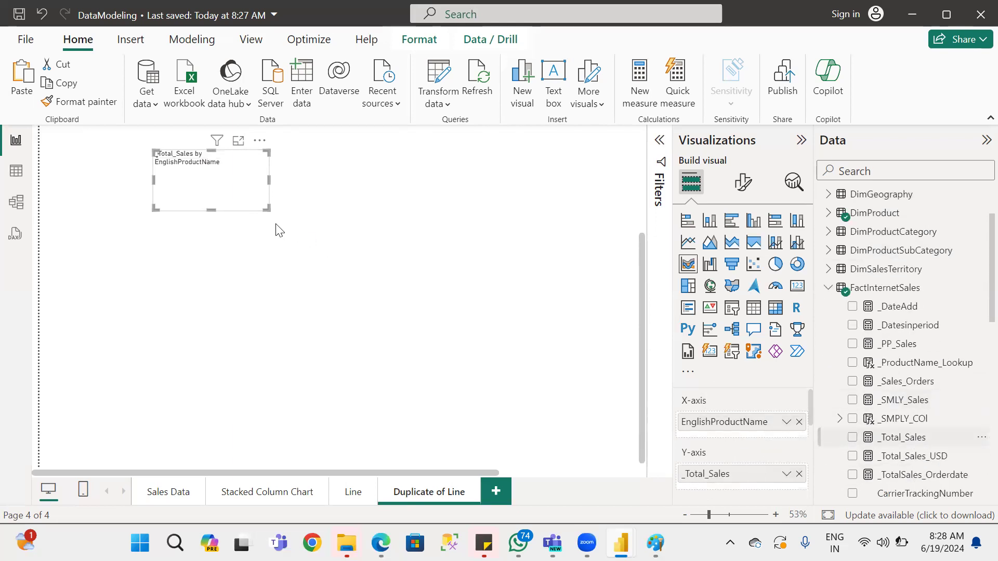
pyautogui.moveTo(266, 208); pyautogui.dragTo(467, 428)
pyautogui.moveTo(581, 429); pyautogui.dragTo(635, 406)
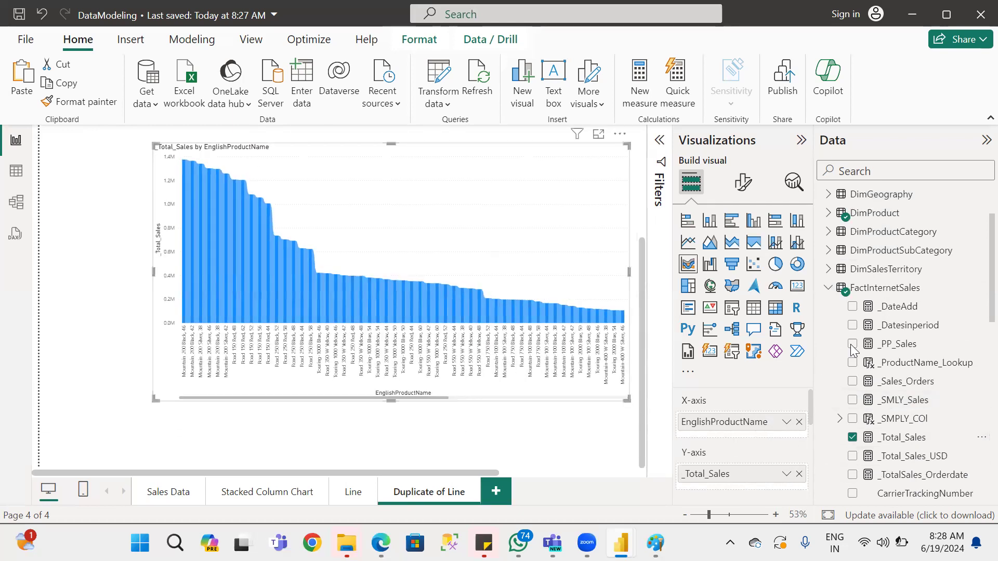
# Replace EnglishProductName on the ribbon chart's X-axis with EnglishCountryRegionName from DimGeography.
pyautogui.scroll(3, 897, 259)
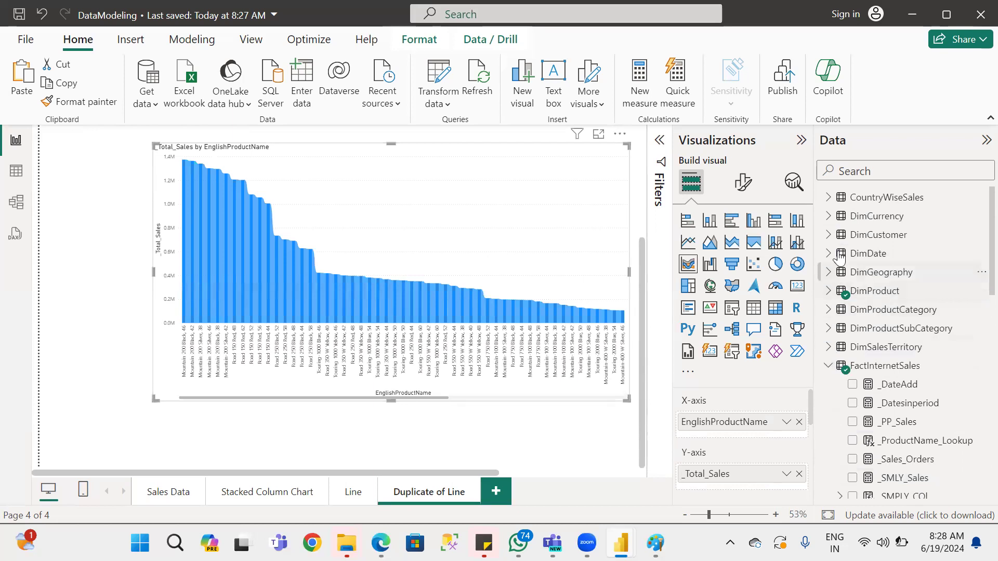
pyautogui.click(829, 235)
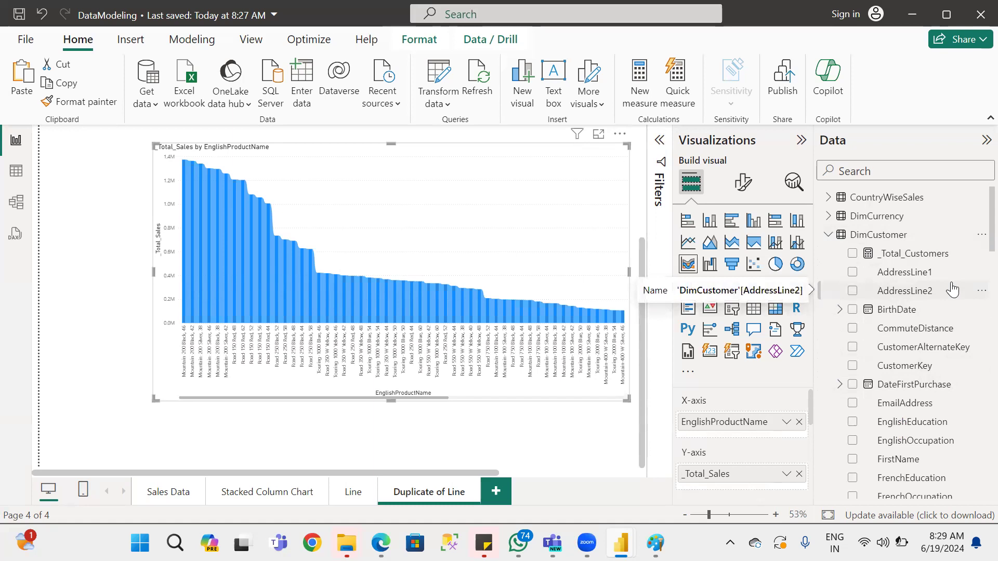
pyautogui.click(827, 237)
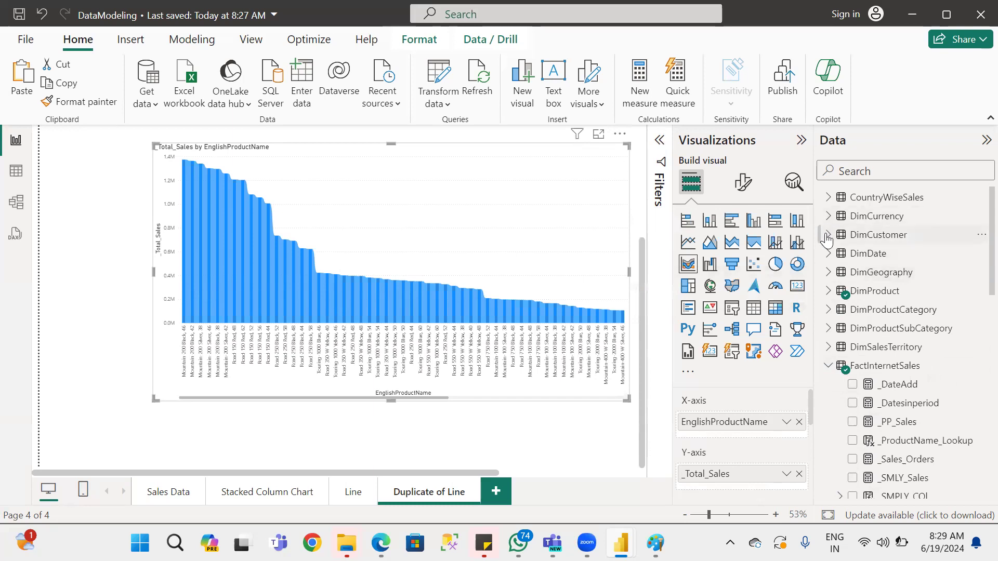
pyautogui.click(827, 238)
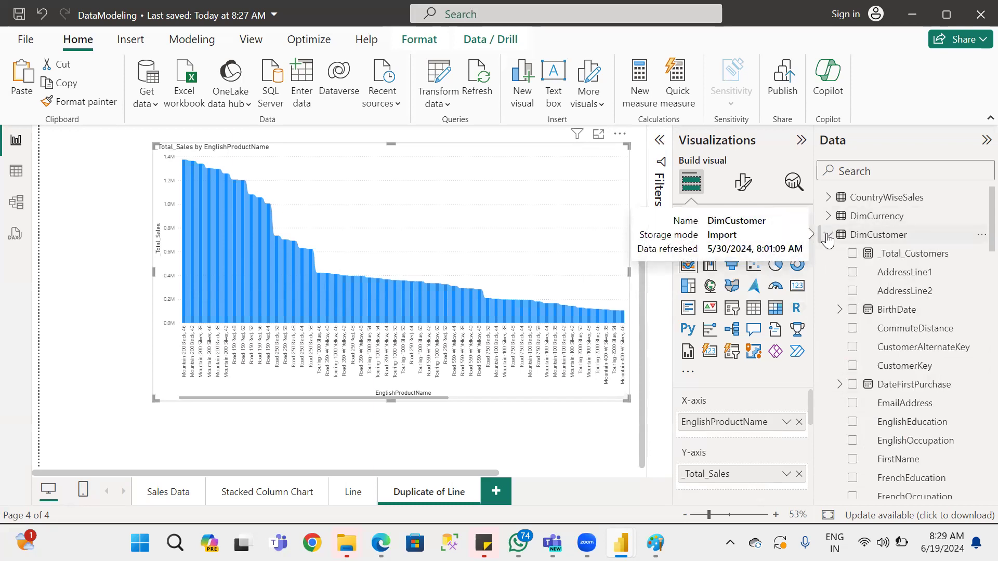
pyautogui.click(828, 236)
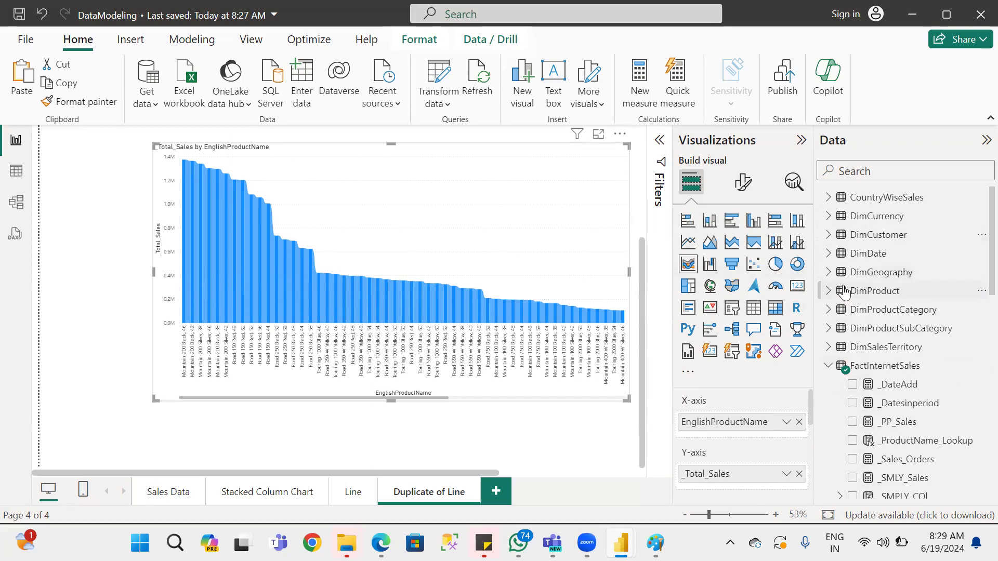
pyautogui.click(828, 272)
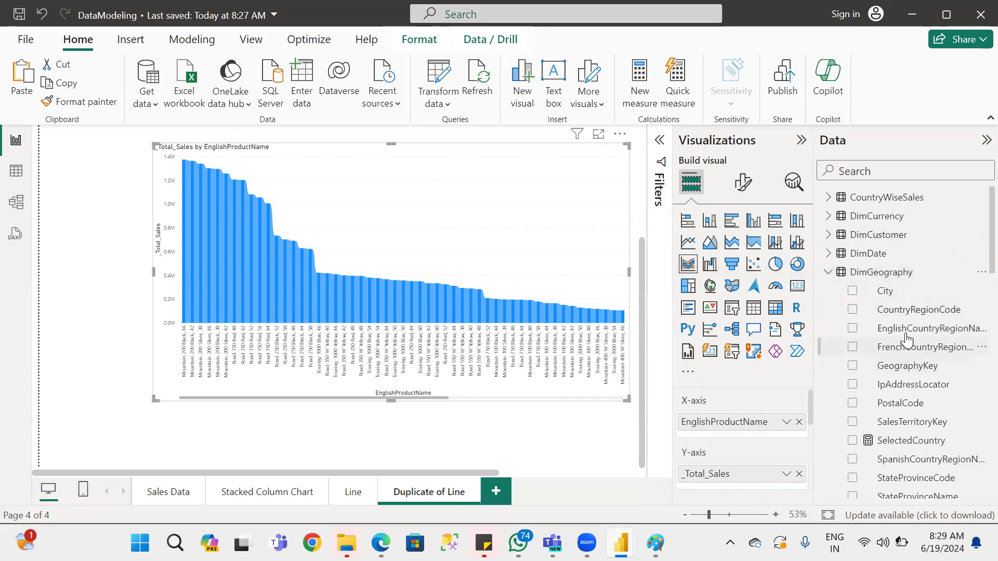
pyautogui.moveTo(923, 330); pyautogui.dragTo(726, 431)
pyautogui.click(799, 423)
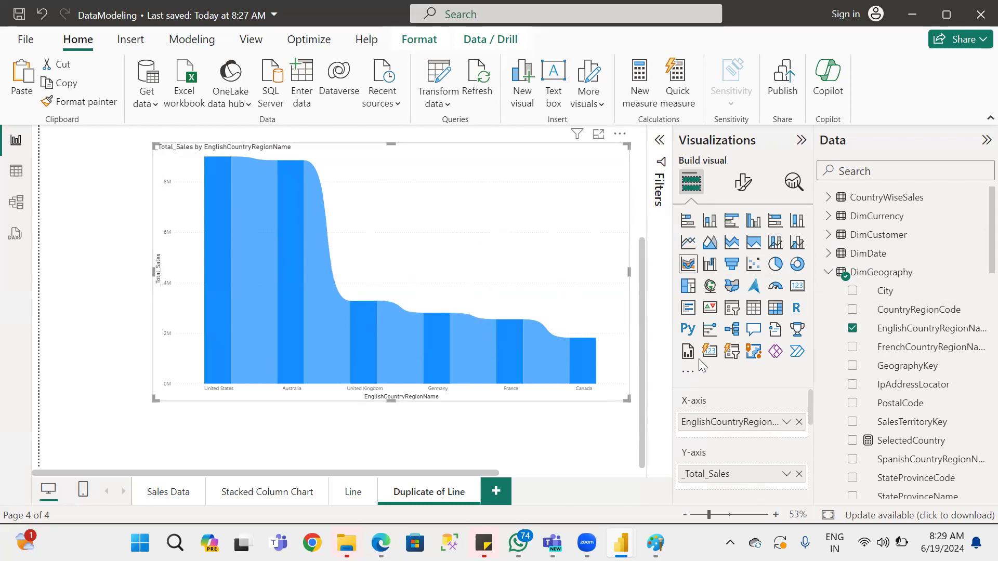
# Try SalesTerritoryGroup from DimSalesTerritory as the ribbon chart's legend, and remove it again.
pyautogui.scroll(-3, 793, 438)
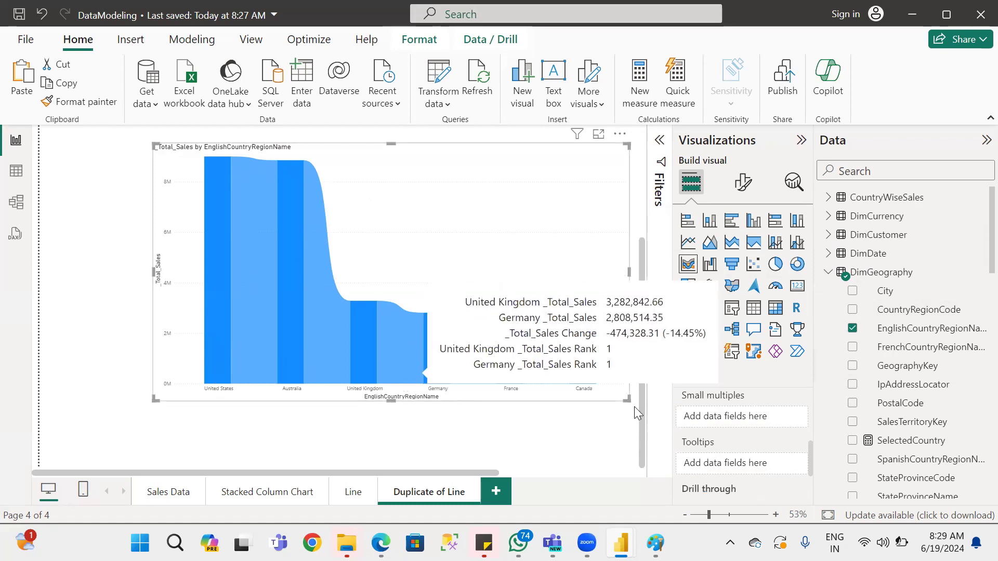
pyautogui.scroll(3, 799, 439)
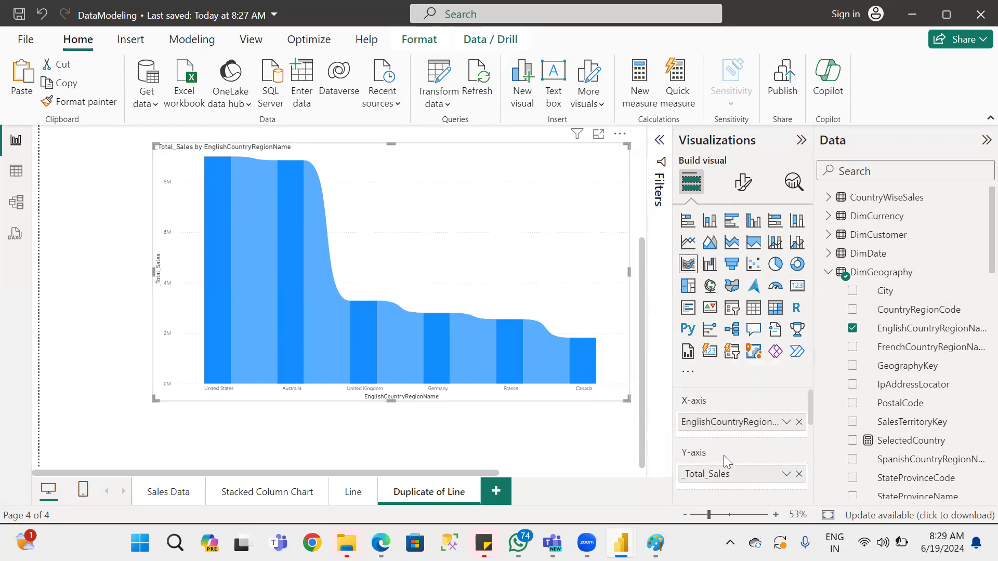
pyautogui.scroll(-2, 723, 455)
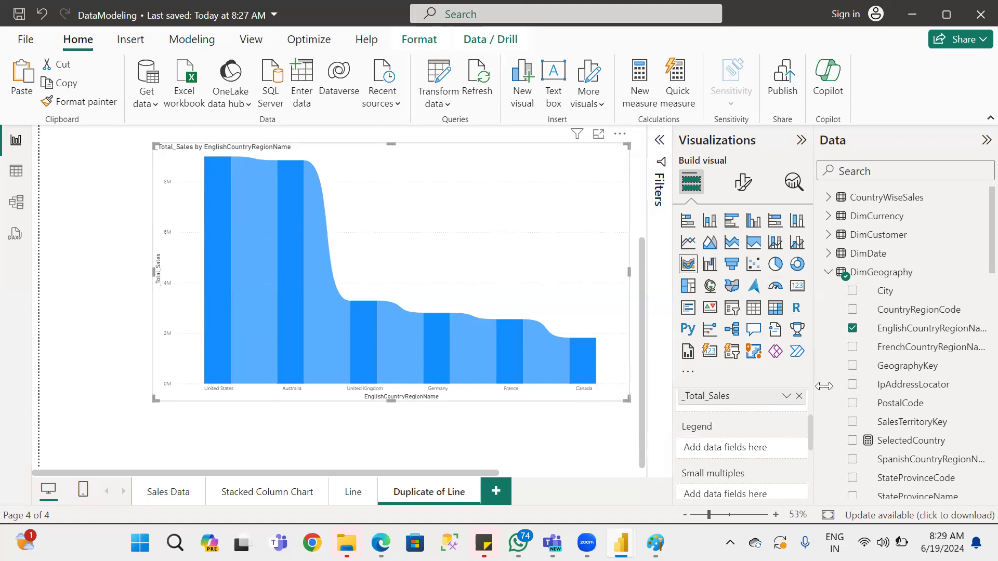
pyautogui.click(827, 272)
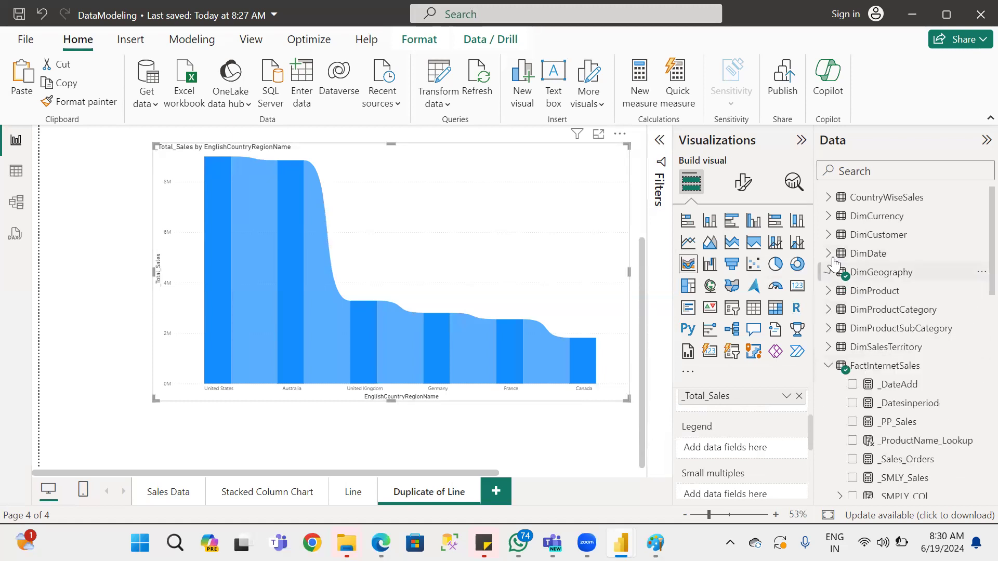
pyautogui.click(831, 237)
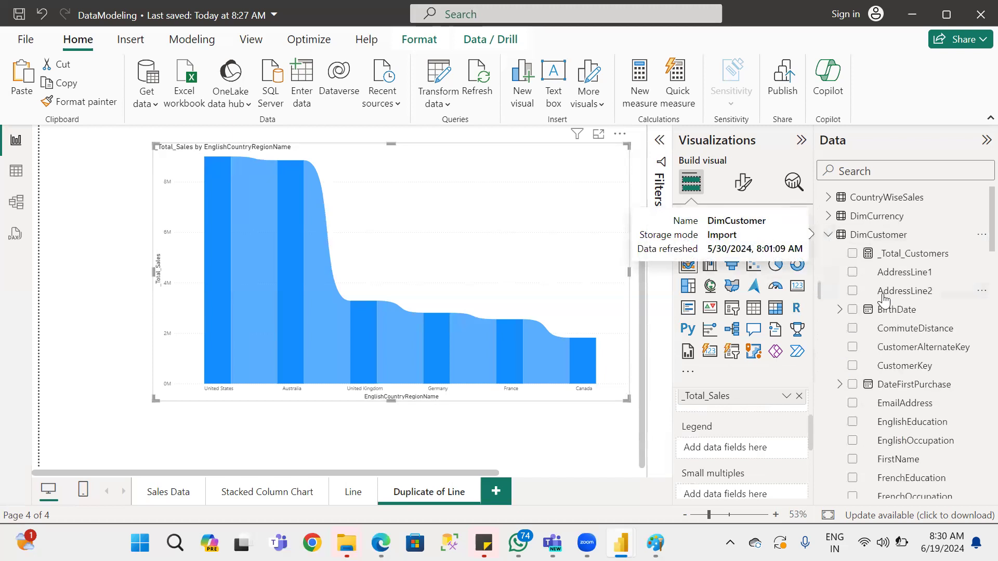
pyautogui.click(828, 235)
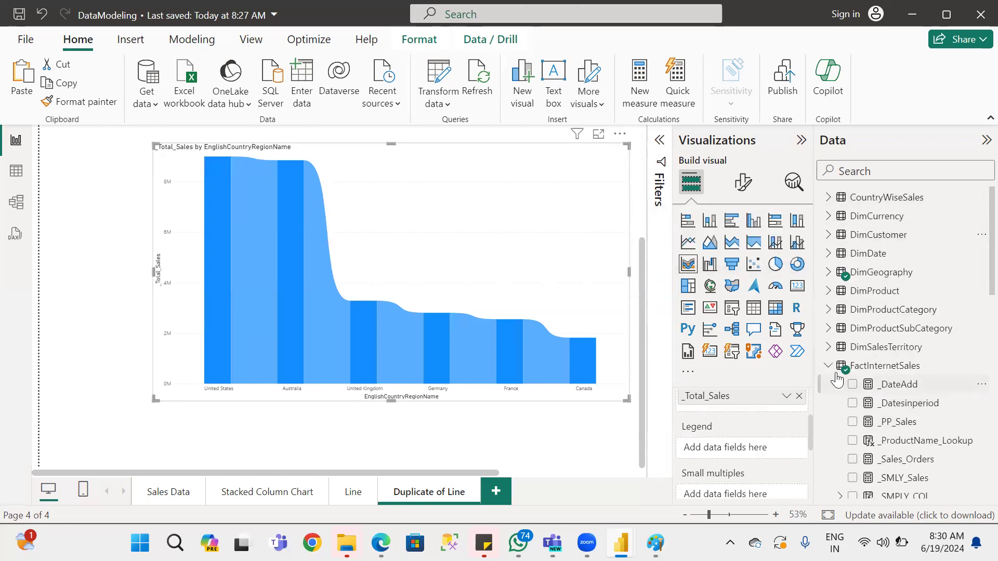
pyautogui.click(828, 347)
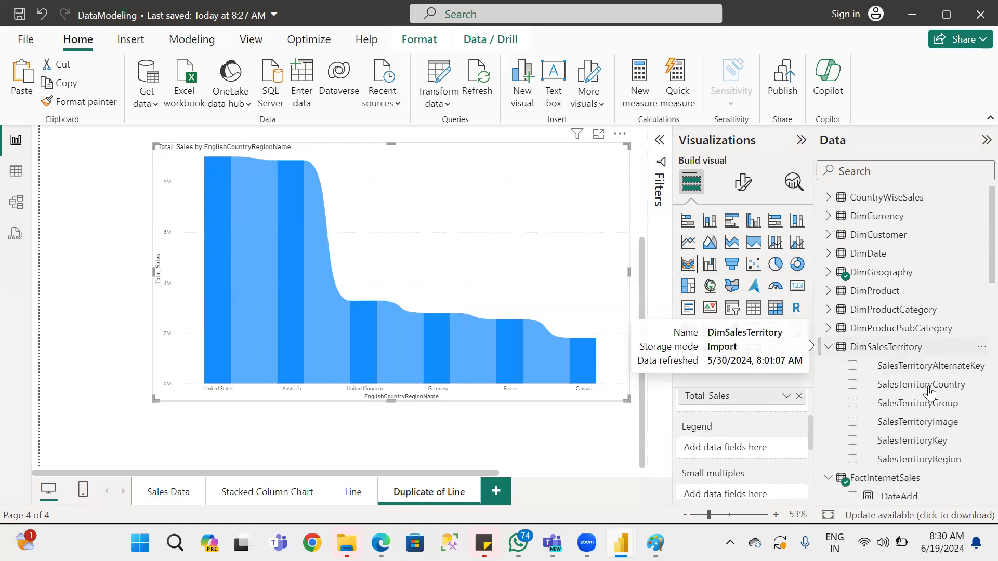
pyautogui.moveTo(955, 404); pyautogui.dragTo(748, 446)
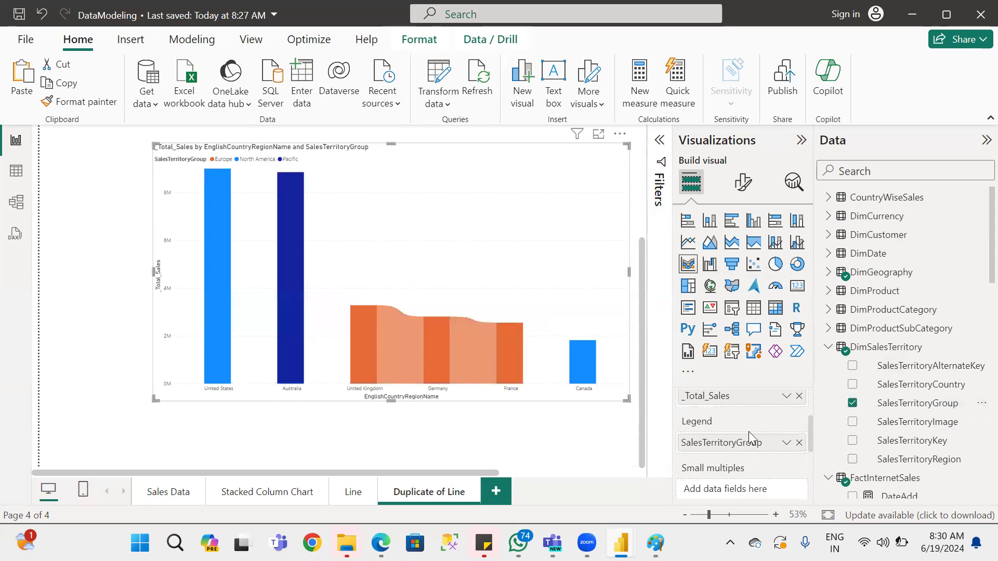
pyautogui.click(799, 443)
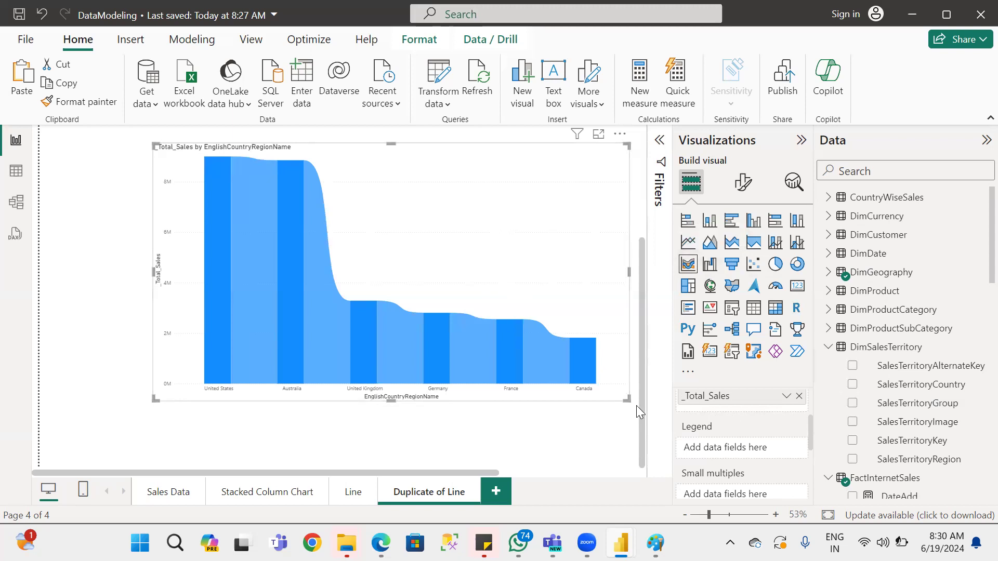
# Shrink the ribbon chart, move it to the page's left edge below the cards, and place a copy of it beside it.
pyautogui.moveTo(627, 406); pyautogui.dragTo(285, 276)
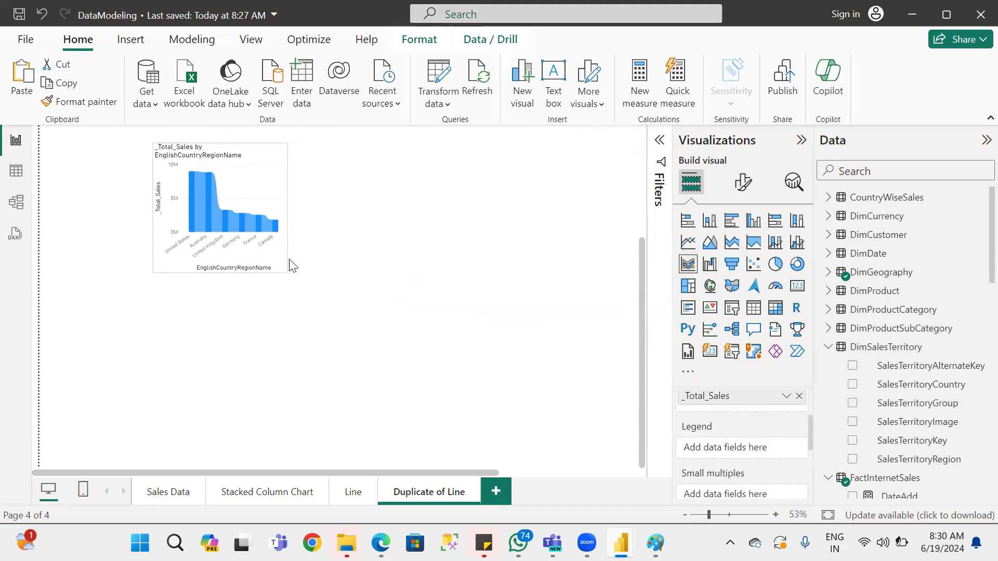
pyautogui.moveTo(251, 182); pyautogui.dragTo(284, 23)
pyautogui.hotkey('ctrl', 'v')
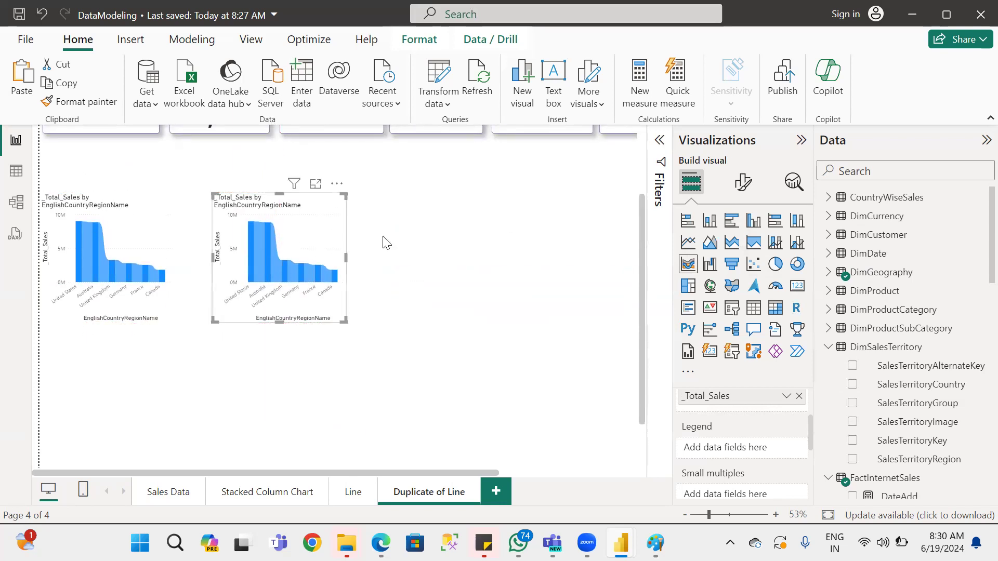
# Convert the copied ribbon chart to a waterfall chart and enlarge it across the free canvas area beside the original.
pyautogui.click(709, 265)
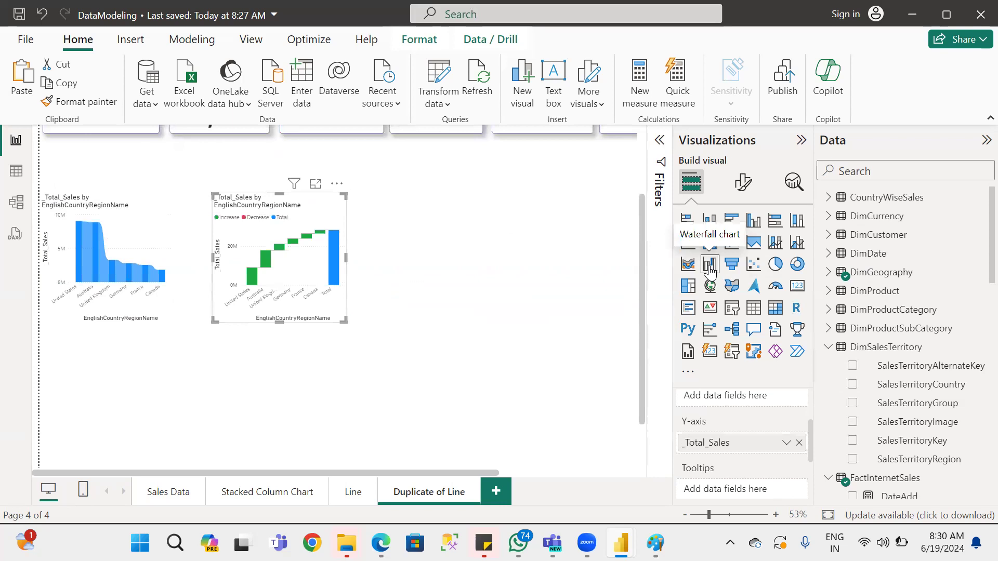
pyautogui.moveTo(344, 322); pyautogui.dragTo(359, 329)
pyautogui.moveTo(635, 349); pyautogui.dragTo(599, 366)
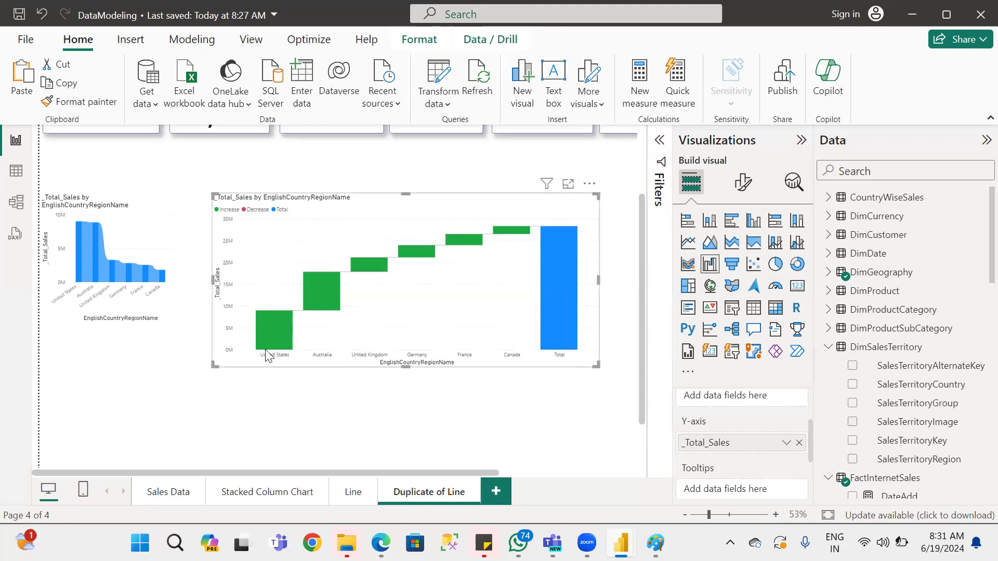
pyautogui.moveTo(287, 311)
# Switch to the notes PDF in Edge and find the waterfall chart section.
pyautogui.moveTo(554, 324)
pyautogui.hotkey('alt', 'Tab')
pyautogui.scroll(-20, 468, 363)
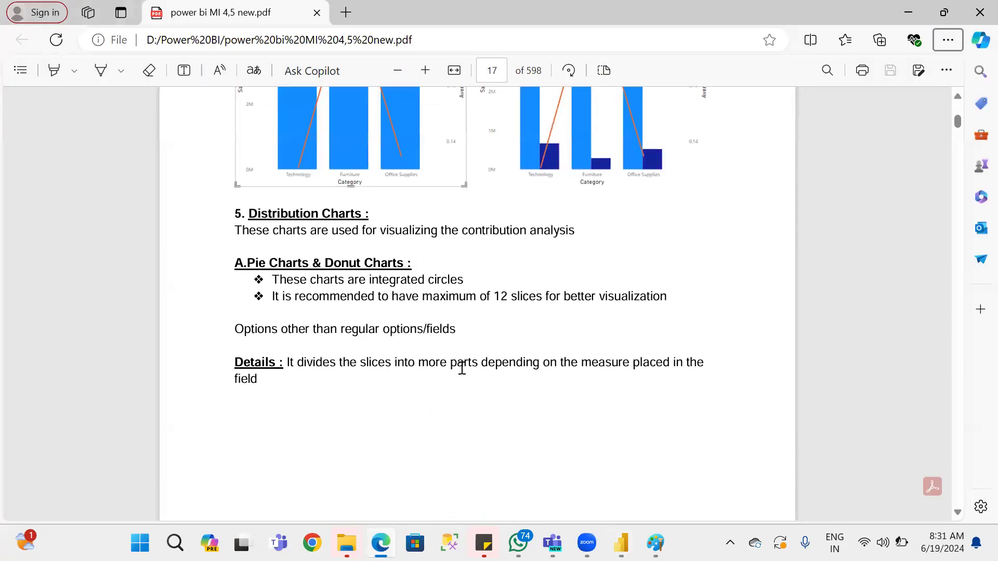
pyautogui.scroll(-20, 464, 378)
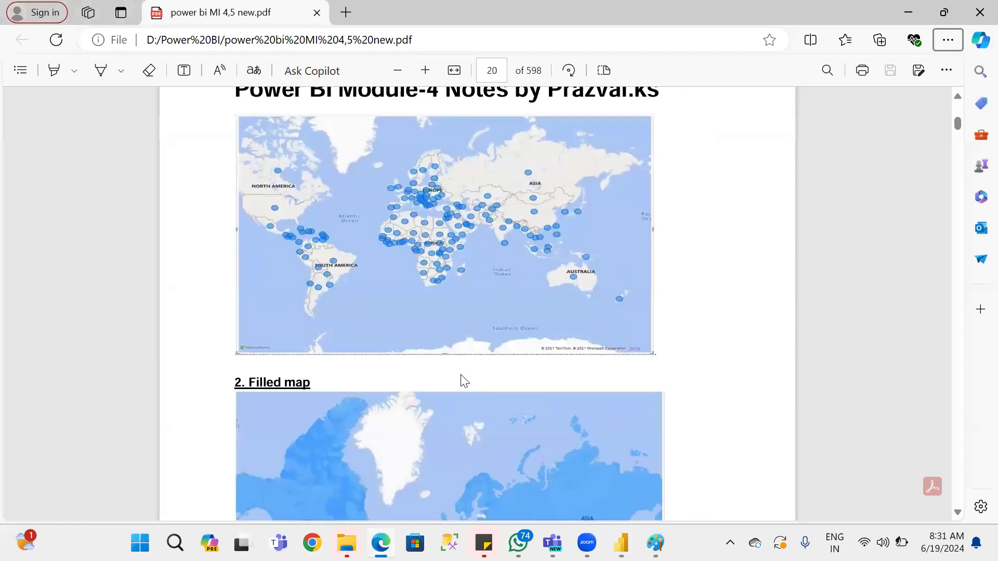
pyautogui.scroll(-20, 462, 378)
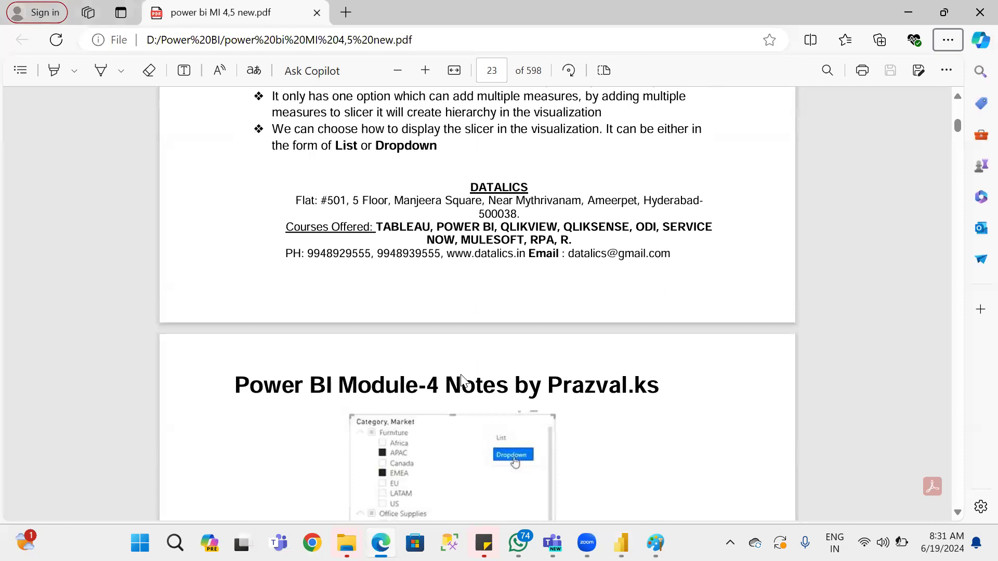
pyautogui.scroll(10, 462, 378)
pyautogui.scroll(-15, 463, 383)
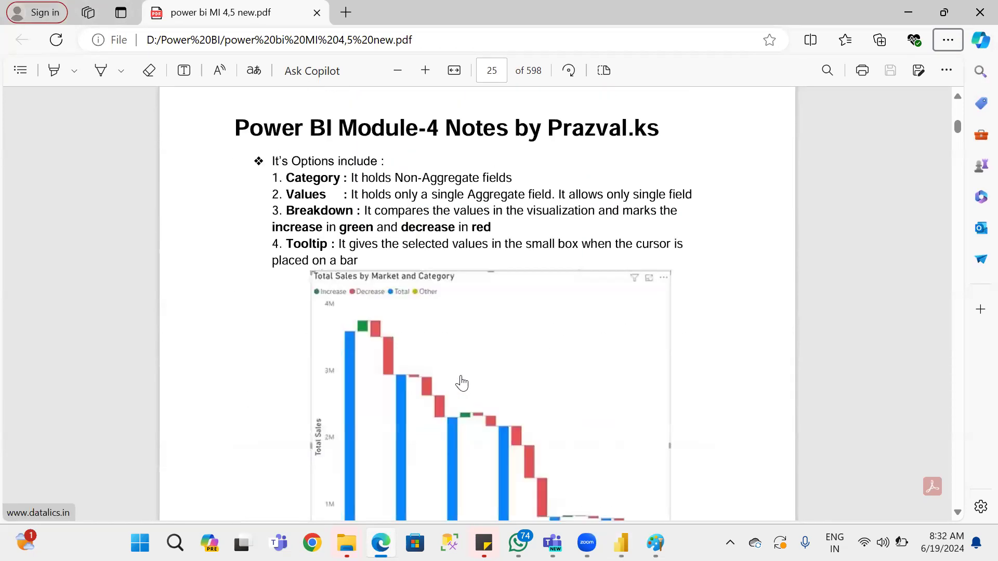
pyautogui.scroll(-15, 462, 383)
pyautogui.scroll(3, 462, 383)
pyautogui.scroll(2, 462, 383)
pyautogui.scroll(-12, 461, 383)
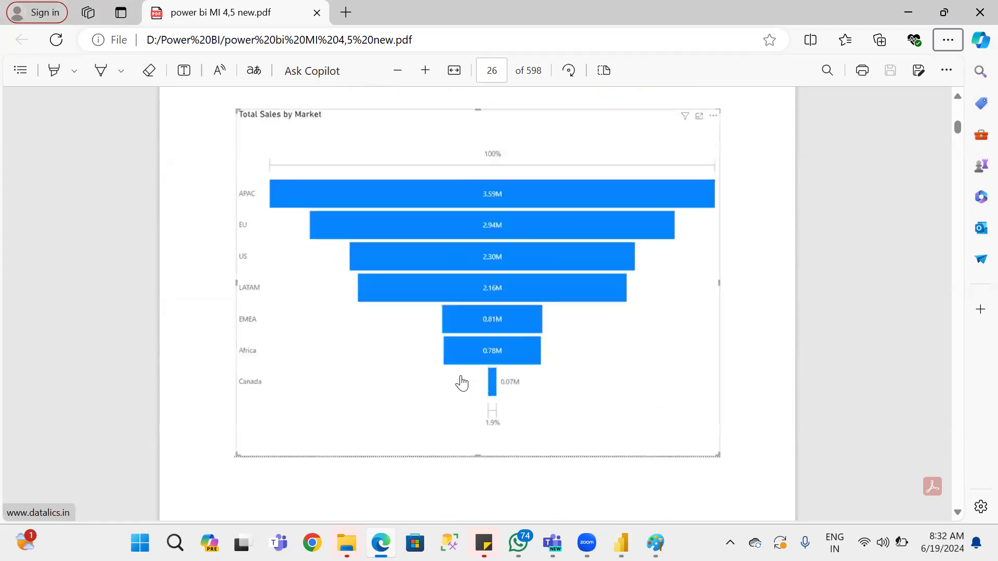
pyautogui.scroll(4, 462, 383)
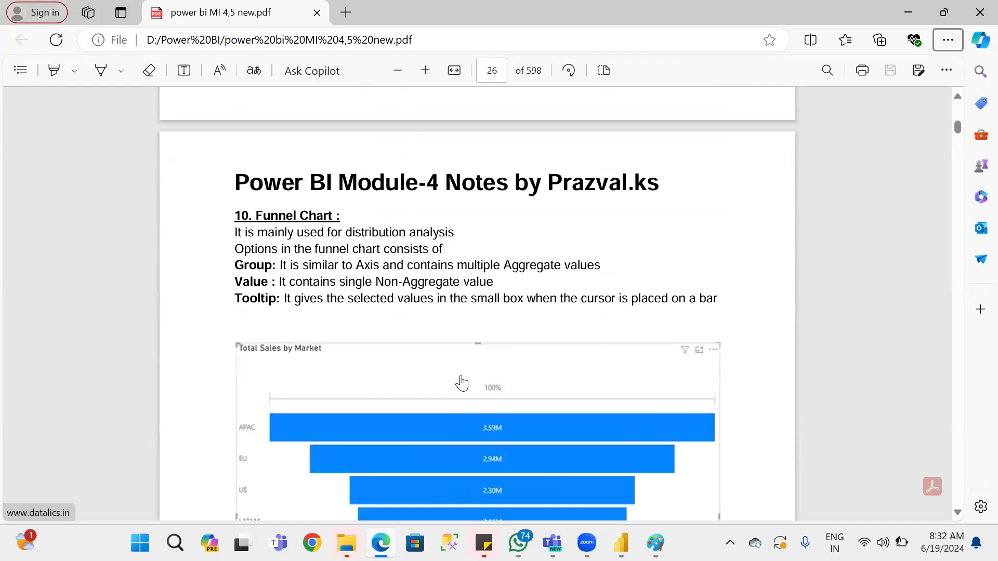
pyautogui.scroll(5, 462, 383)
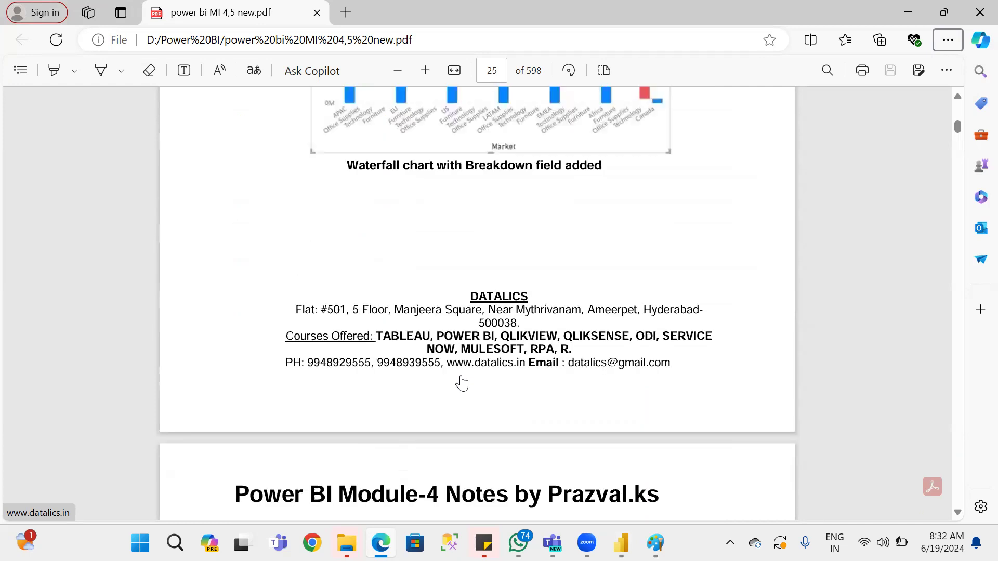
pyautogui.scroll(9, 462, 383)
pyautogui.scroll(3, 464, 379)
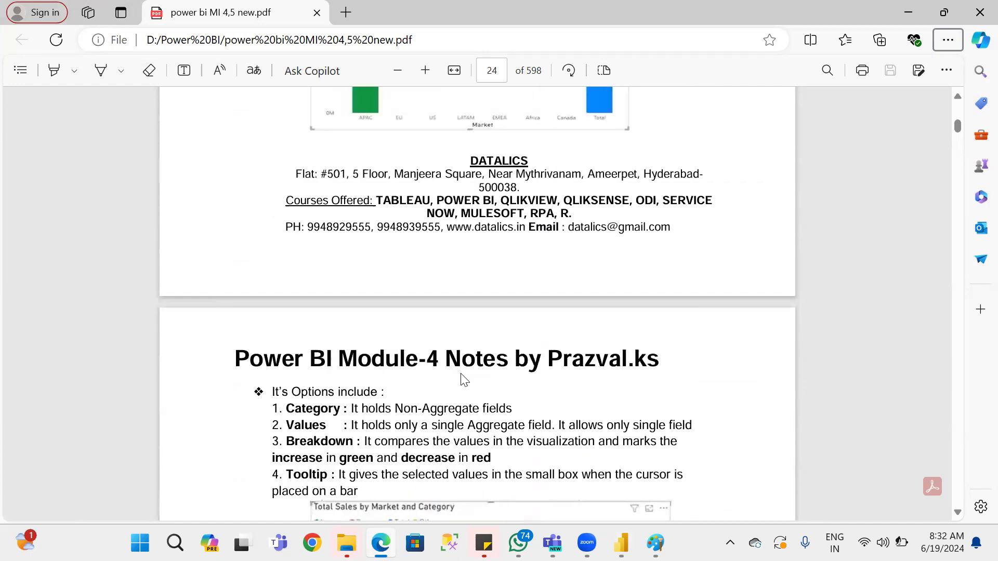
pyautogui.scroll(4, 464, 379)
pyautogui.scroll(5, 464, 380)
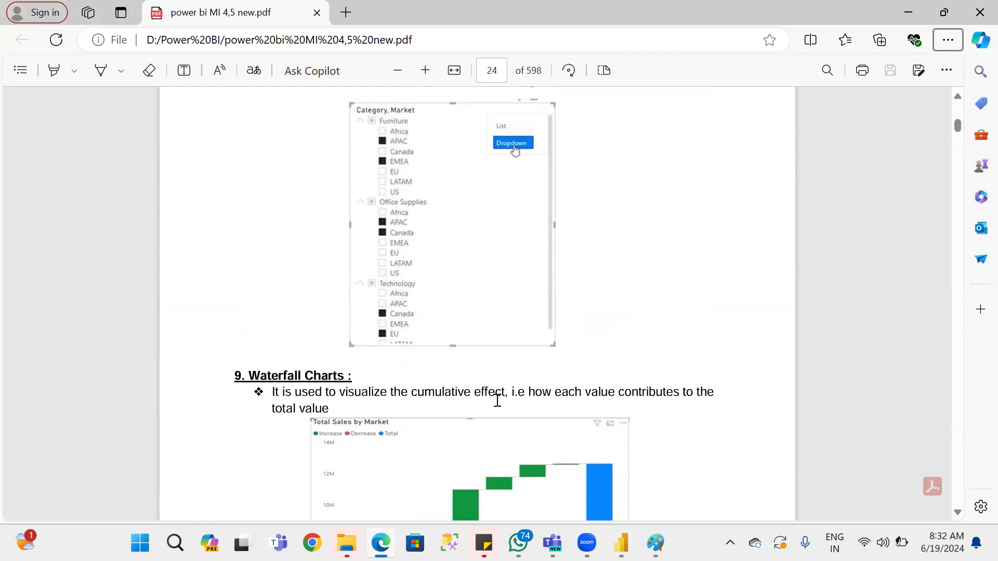
# Examine the waterfall chart example, its field options and the funnel chart section in the notes.
pyautogui.scroll(-3, 691, 471)
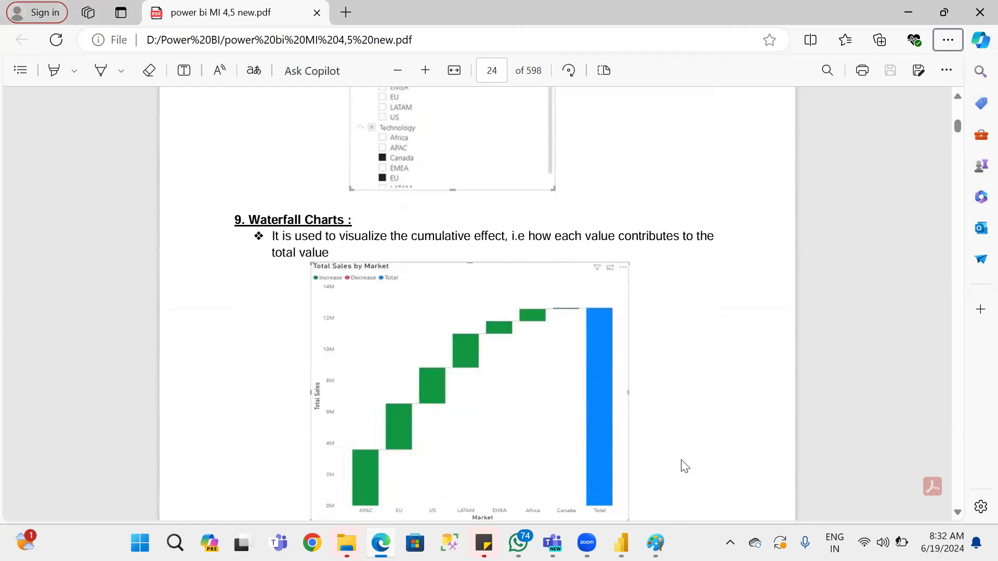
pyautogui.scroll(-6, 592, 383)
pyautogui.scroll(-3, 595, 384)
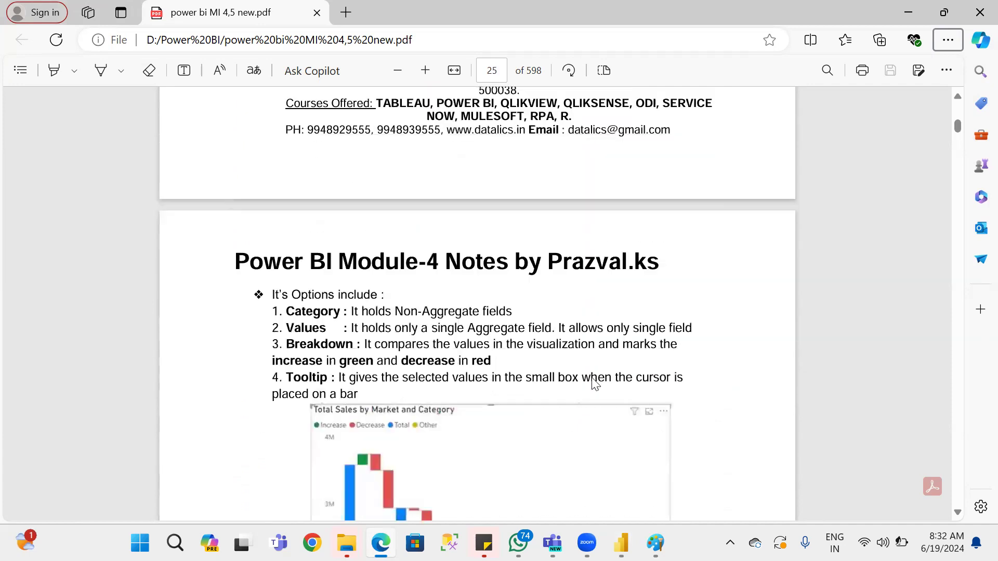
pyautogui.scroll(-4, 595, 383)
pyautogui.scroll(-7, 595, 383)
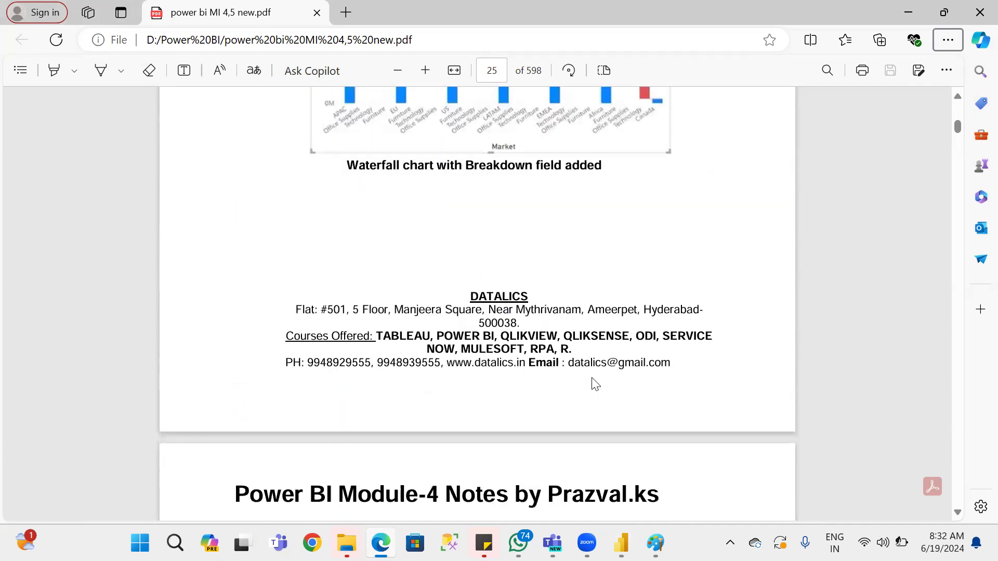
pyautogui.scroll(-5, 595, 385)
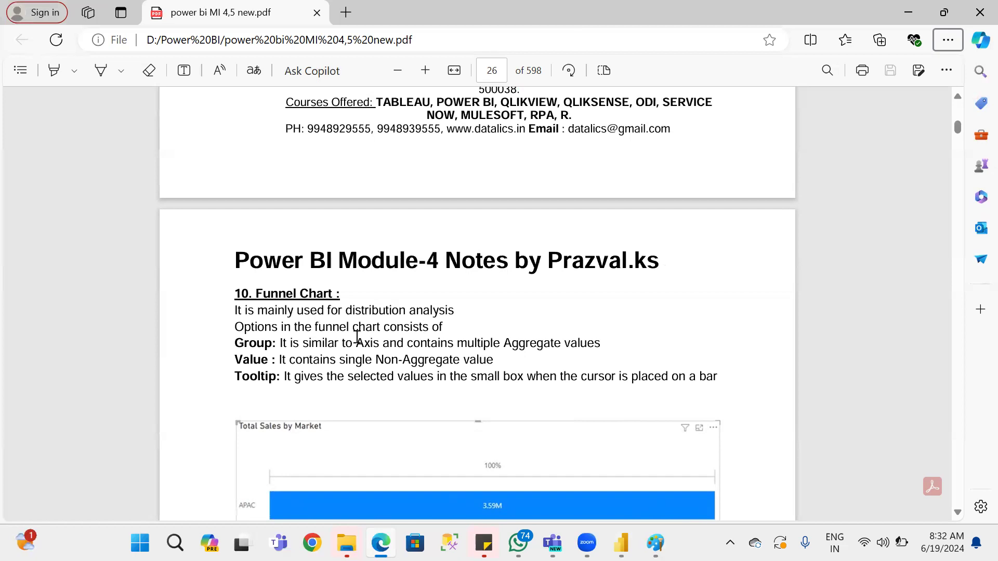
pyautogui.scroll(-3, 321, 390)
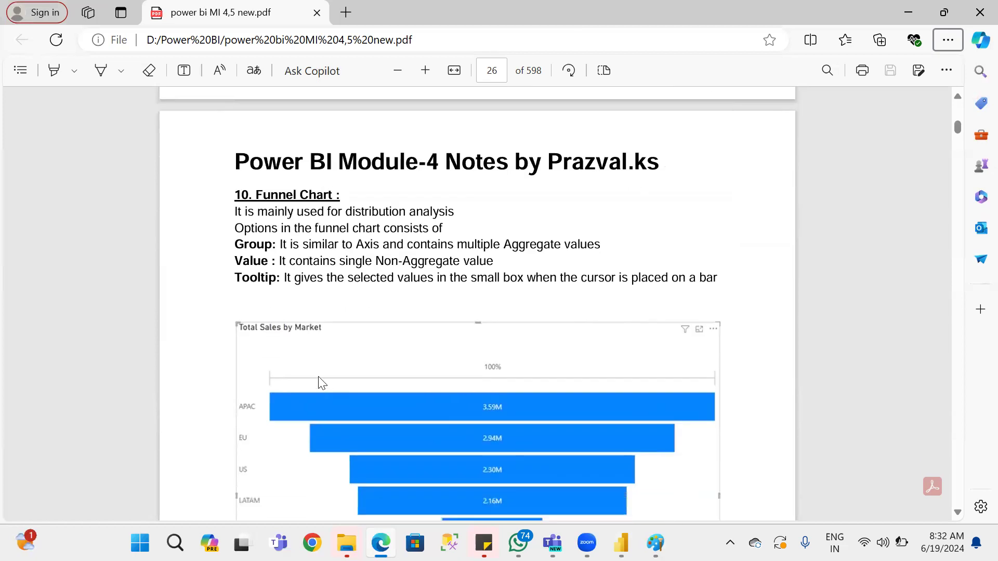
# Return to the Power BI report, convert the waterfall chart to a funnel chart, and check its category and values fields.
pyautogui.hotkey('alt', 'Tab')
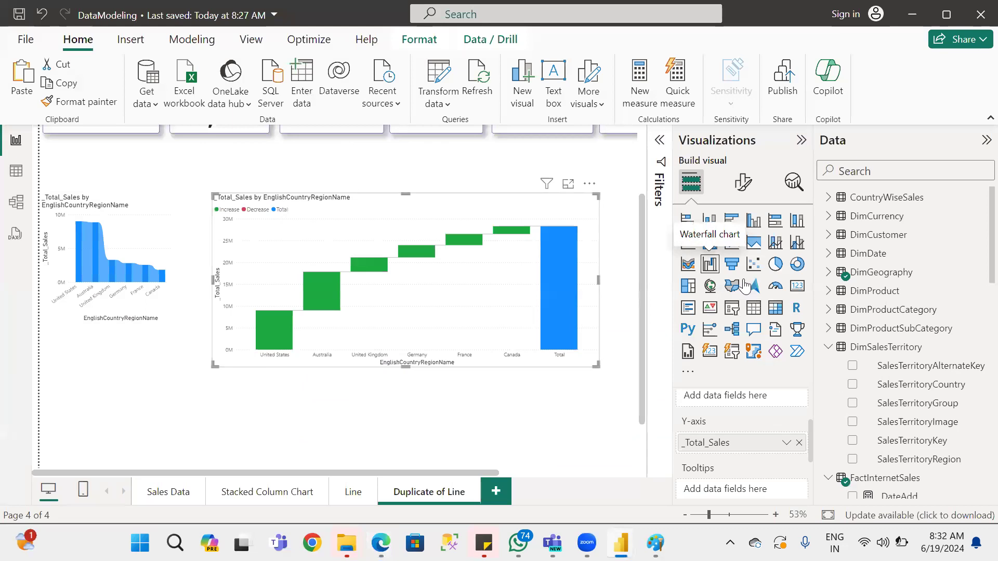
pyautogui.click(731, 264)
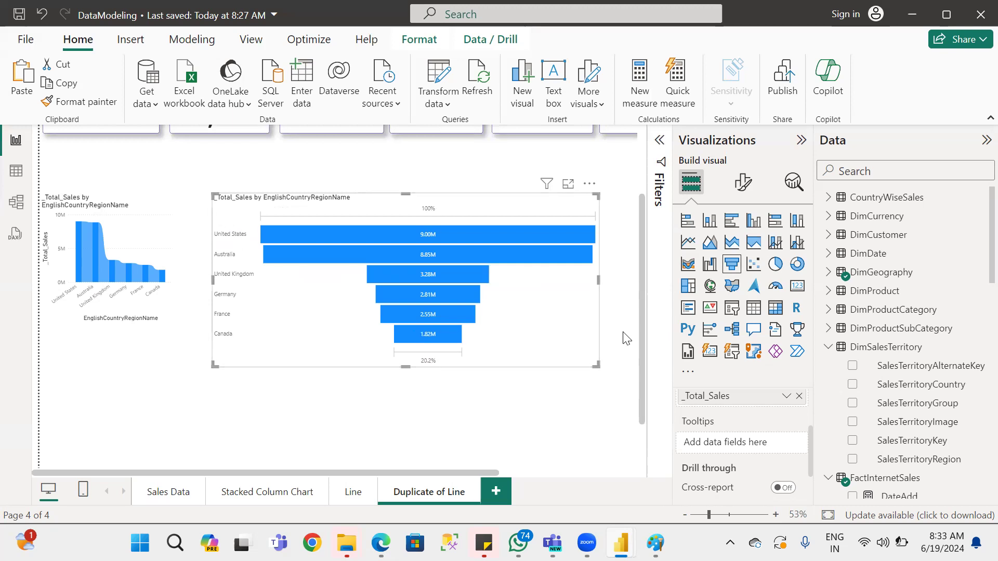
pyautogui.scroll(2, 793, 413)
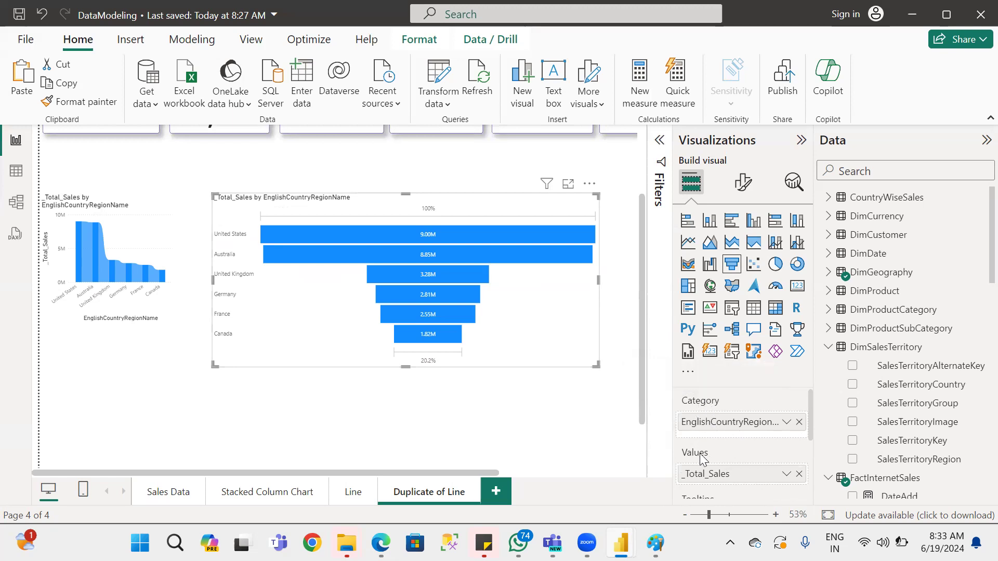
# Try replacing _Total_Sales with SalesTerritoryGroup in the funnel chart's values, and undo the replacement.
pyautogui.moveTo(810, 401); pyautogui.dragTo(811, 414)
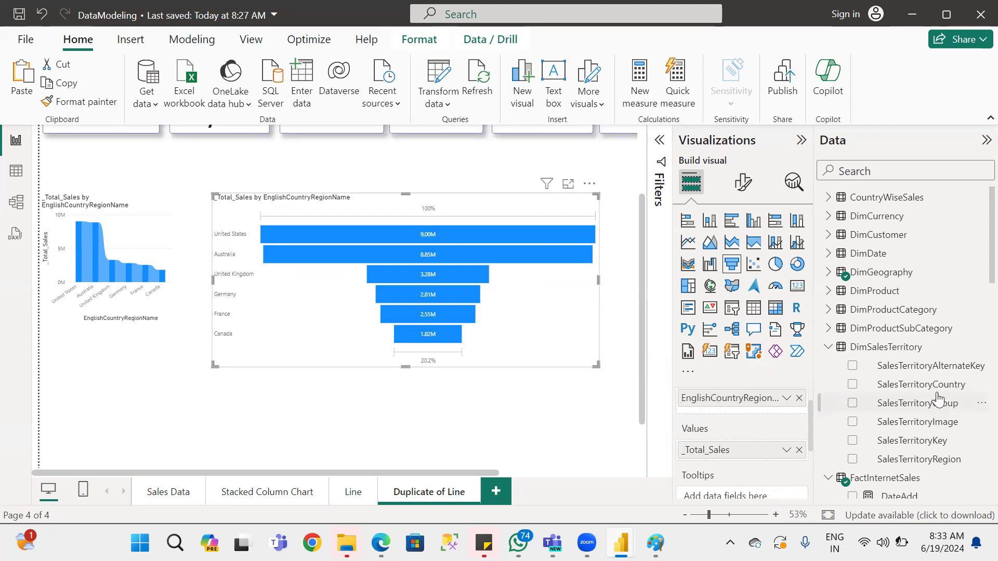
pyautogui.moveTo(922, 385); pyautogui.dragTo(733, 452)
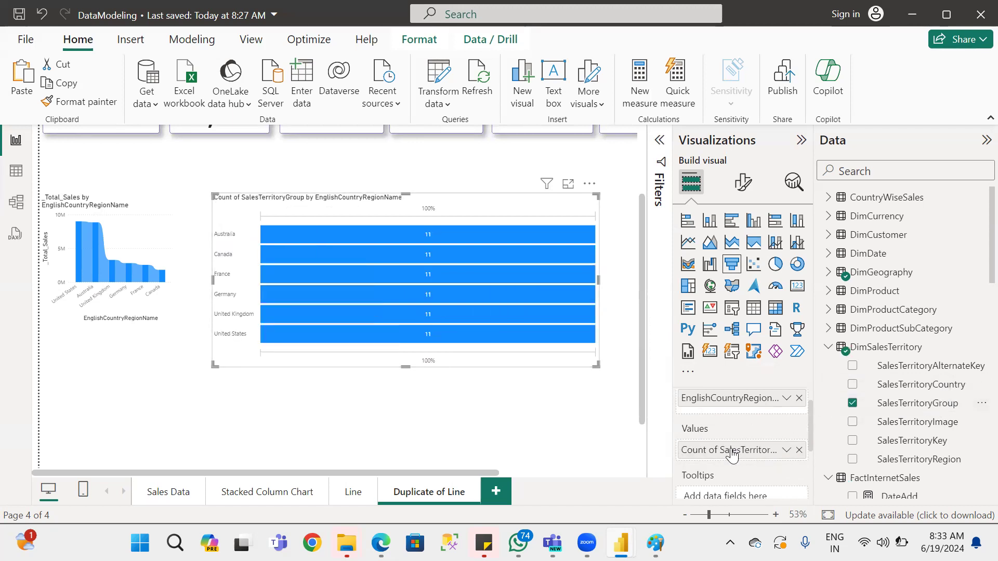
pyautogui.click(786, 450)
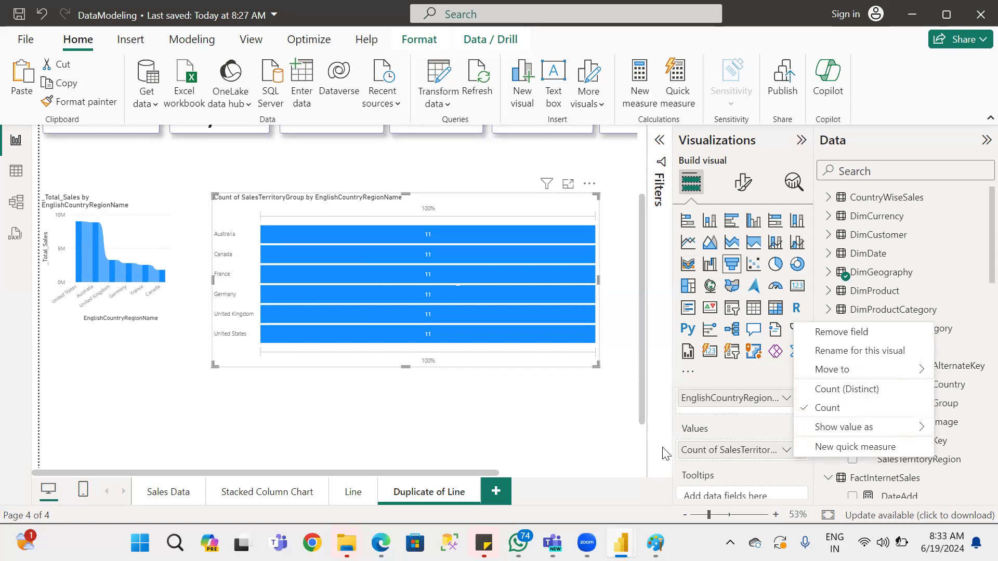
pyautogui.click(770, 470)
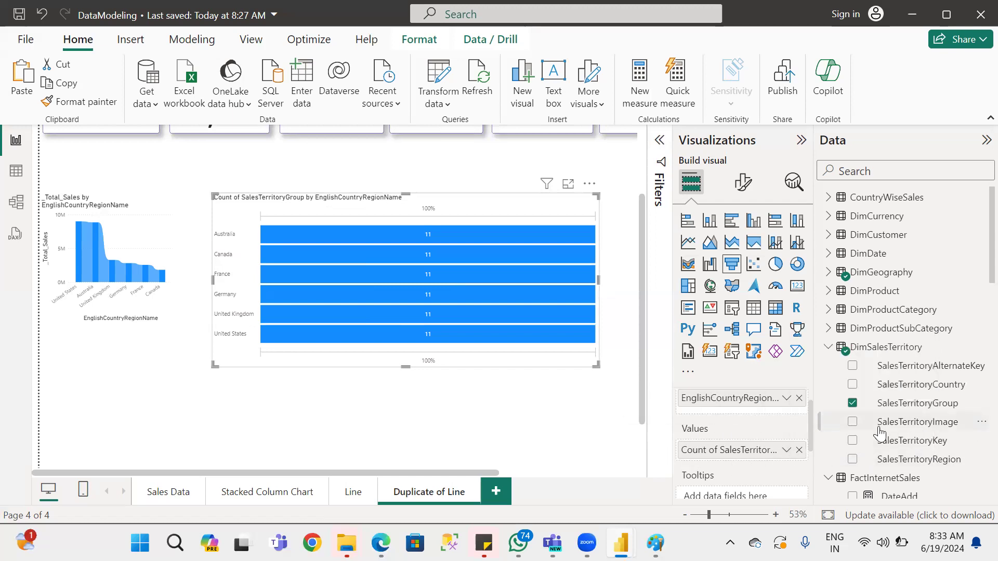
pyautogui.click(42, 17)
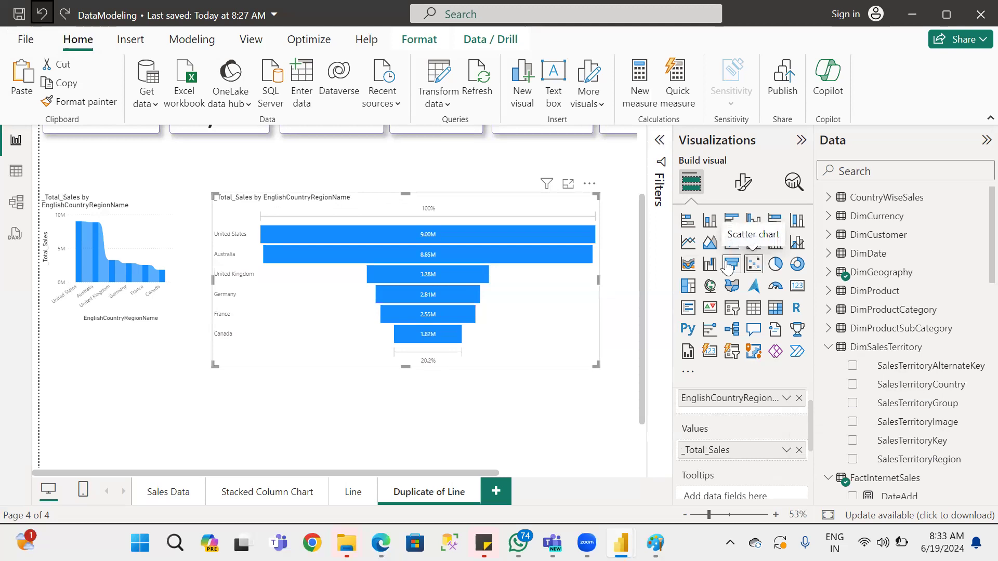
# Switch to the notes PDF in Edge and examine the scatter plot section, highlighting the line about the relation between 2 measures.
pyautogui.hotkey('alt', 'Tab')
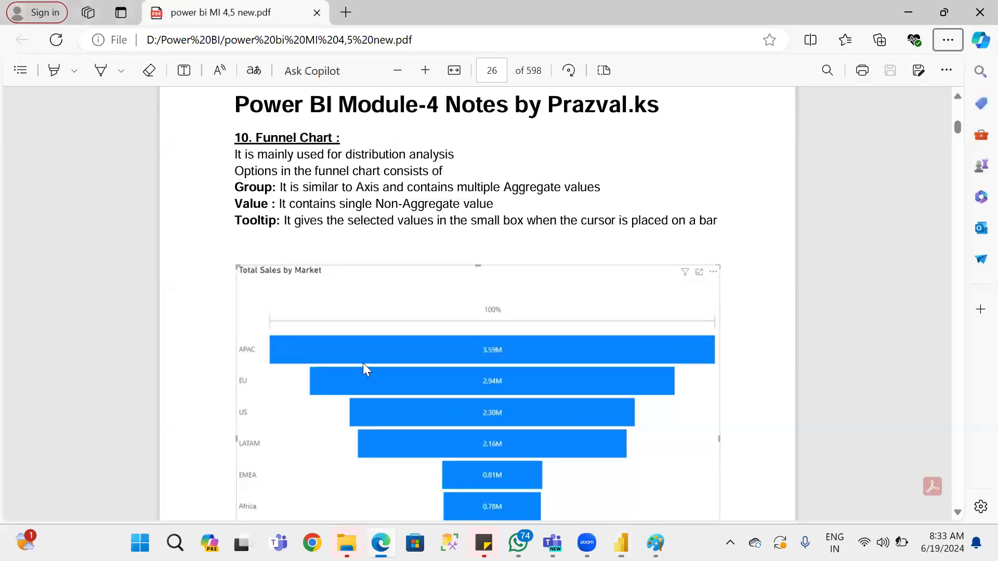
pyautogui.scroll(-10, 345, 382)
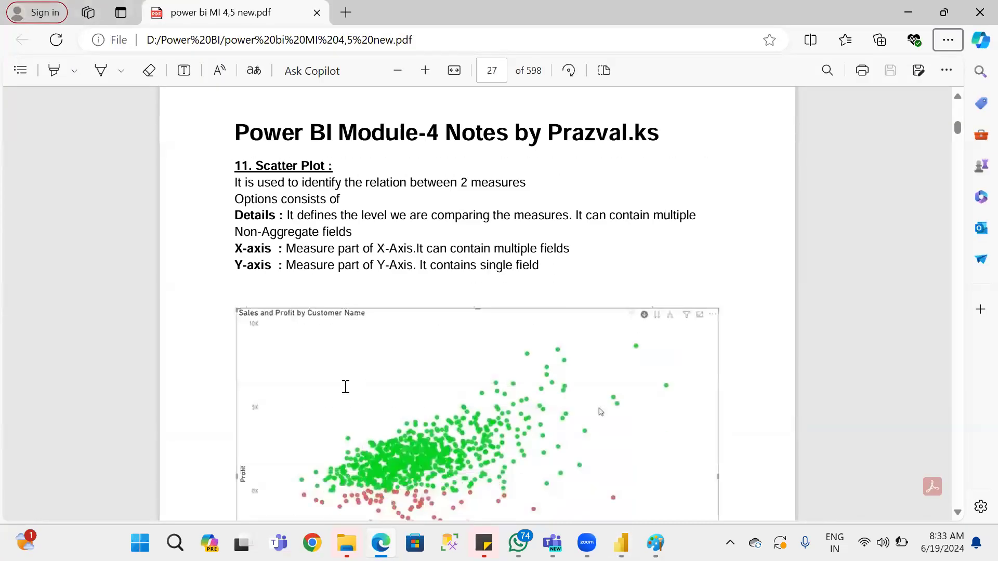
pyautogui.scroll(2, 346, 387)
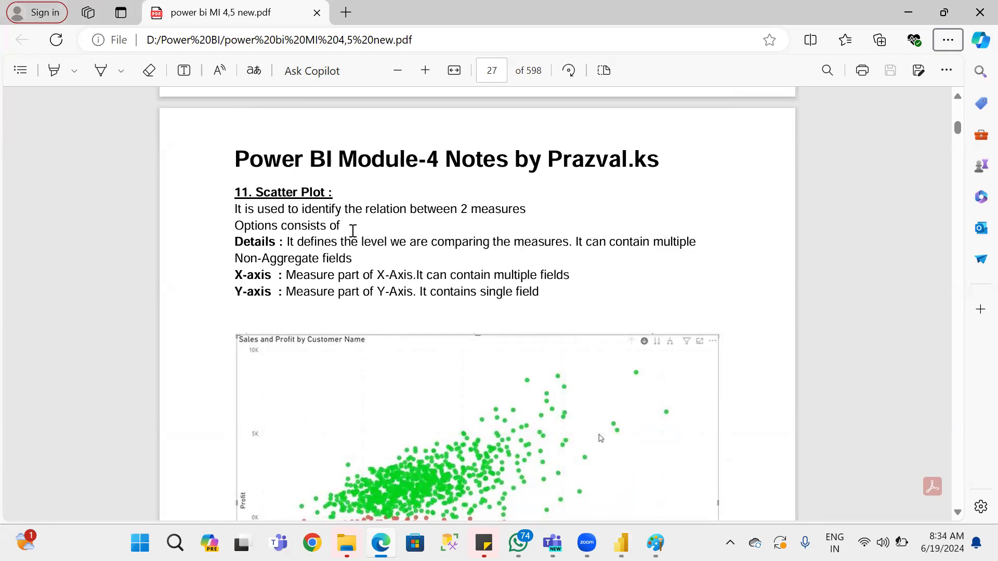
pyautogui.moveTo(235, 210); pyautogui.dragTo(530, 210)
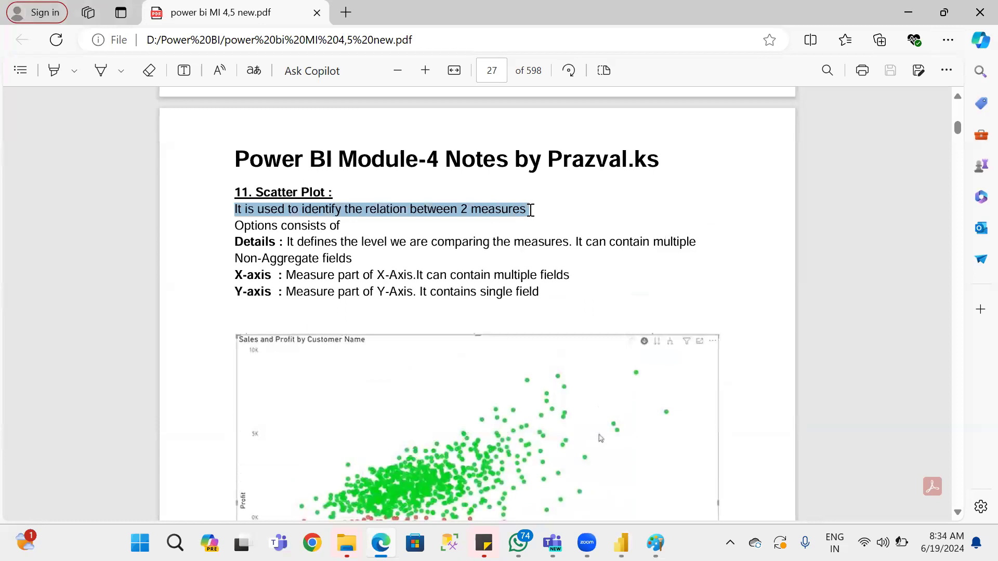
pyautogui.scroll(-3, 639, 317)
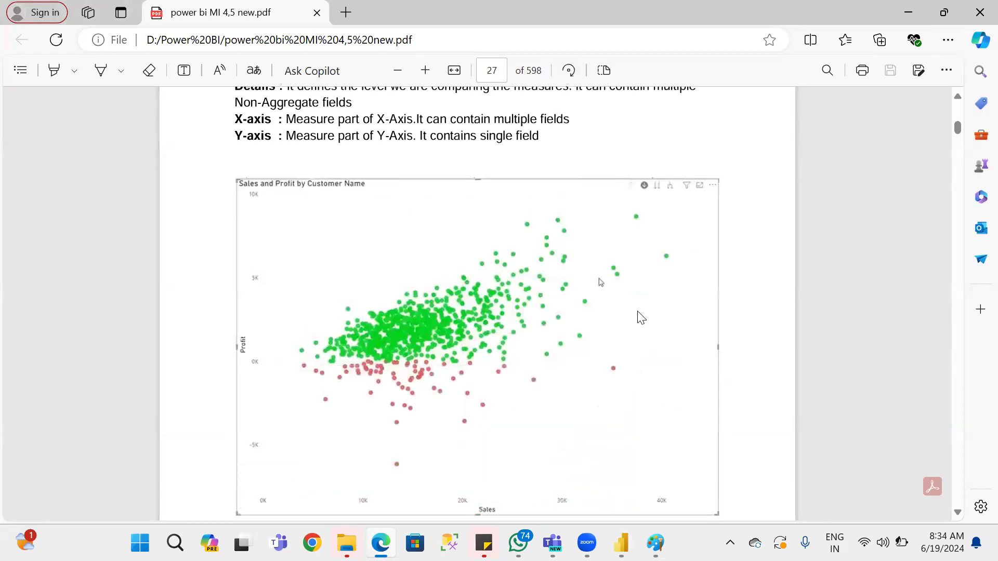
# Return to the Power BI report, paste a copy of the funnel chart, shrink the original, and move the copy beside it.
pyautogui.hotkey('alt', 'Tab')
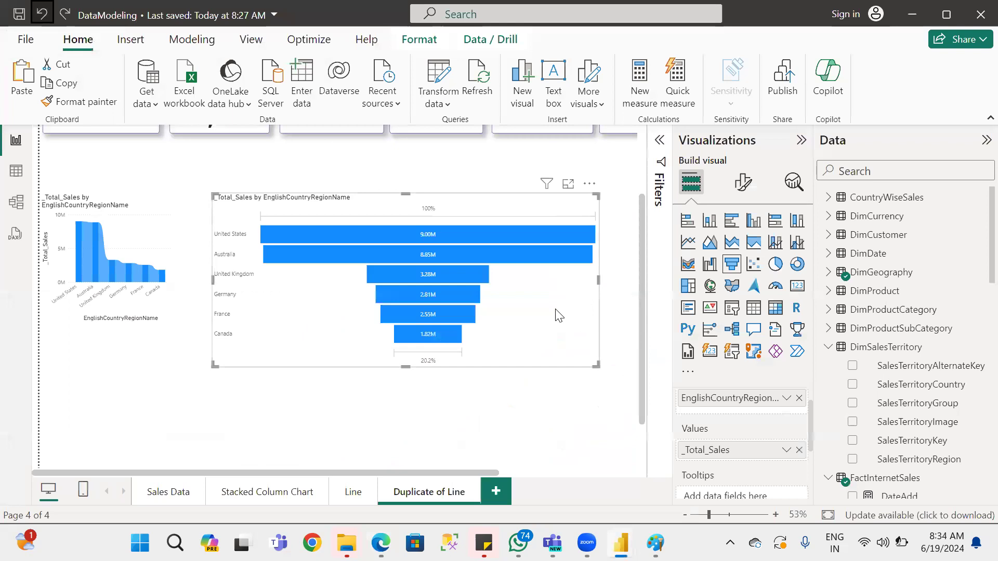
pyautogui.hotkey('ctrl', 'v')
pyautogui.moveTo(498, 211); pyautogui.dragTo(335, 343)
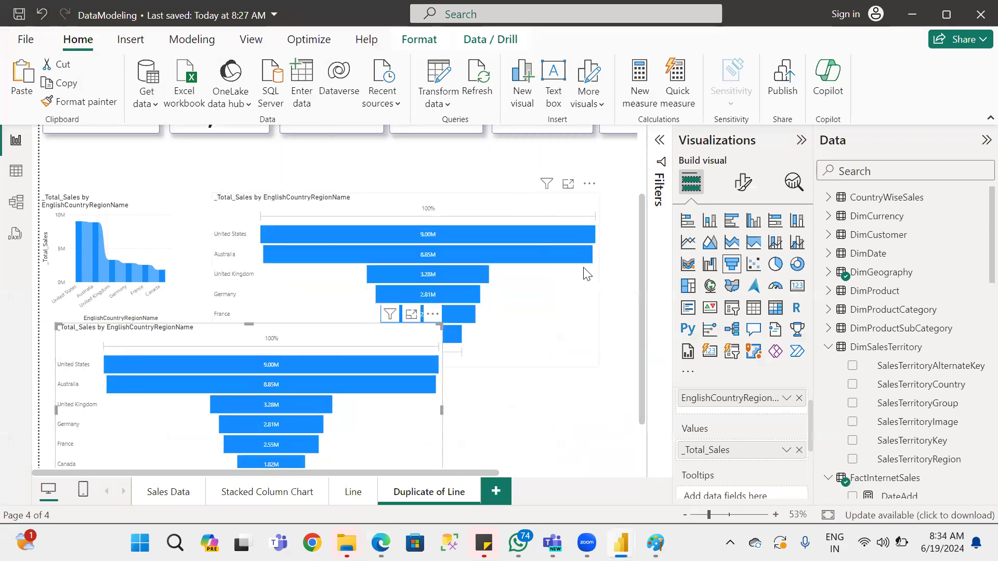
pyautogui.click(593, 312)
pyautogui.moveTo(596, 365); pyautogui.dragTo(328, 293)
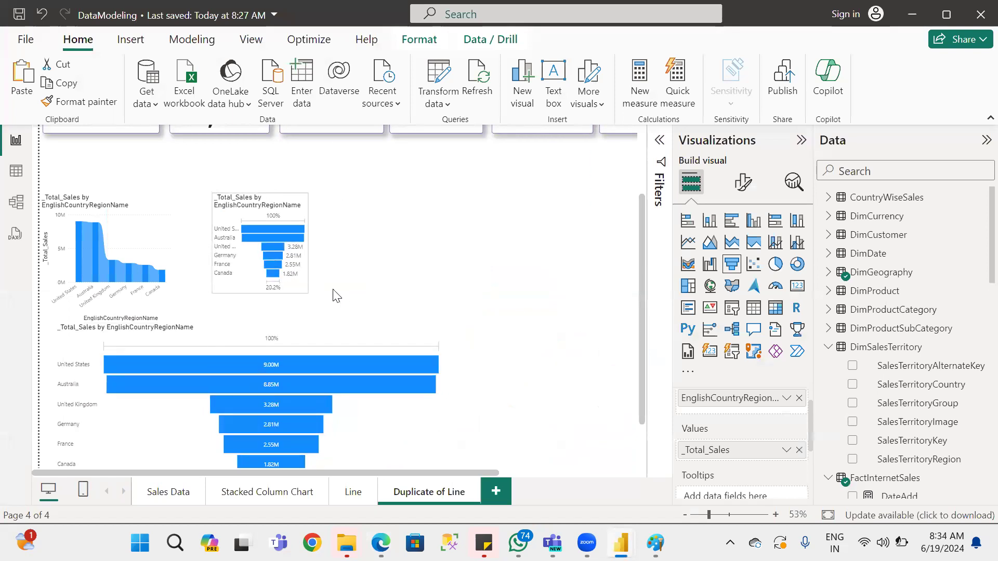
pyautogui.moveTo(352, 358); pyautogui.dragTo(576, 189)
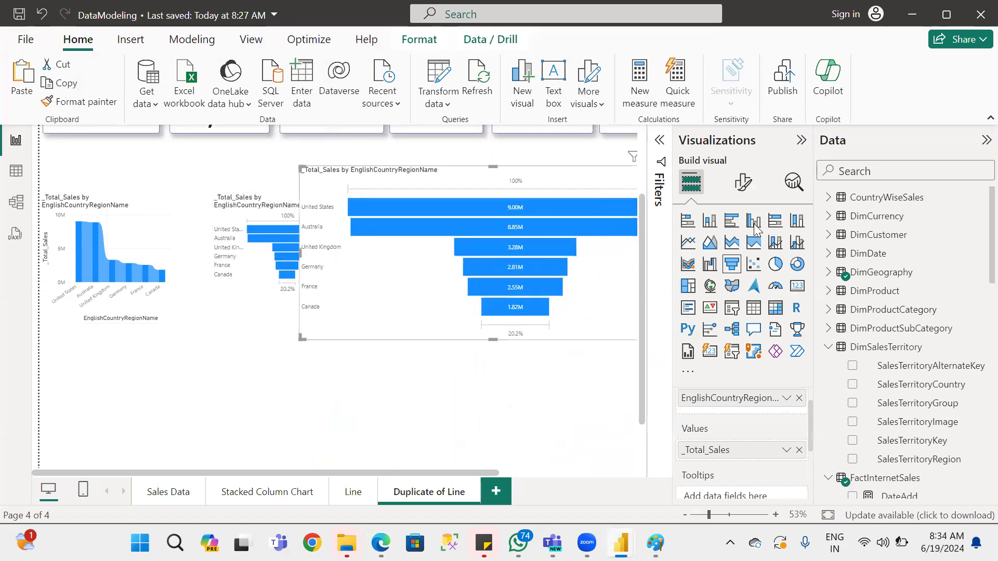
# Convert the copied funnel chart to a scatter chart and add _SMLY_Sales from FactInternetSales as its Y axis.
pyautogui.click(753, 264)
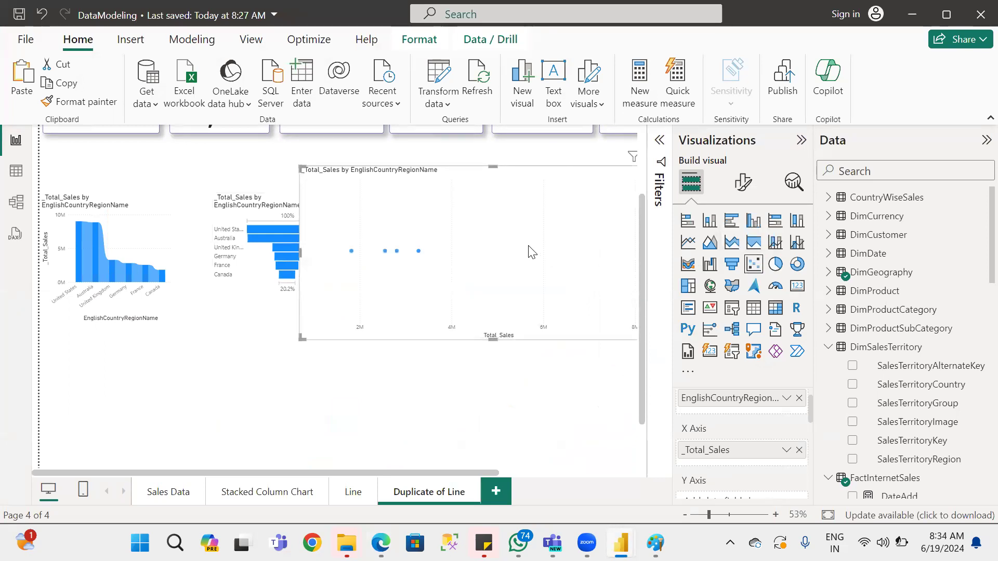
pyautogui.scroll(-1, 761, 441)
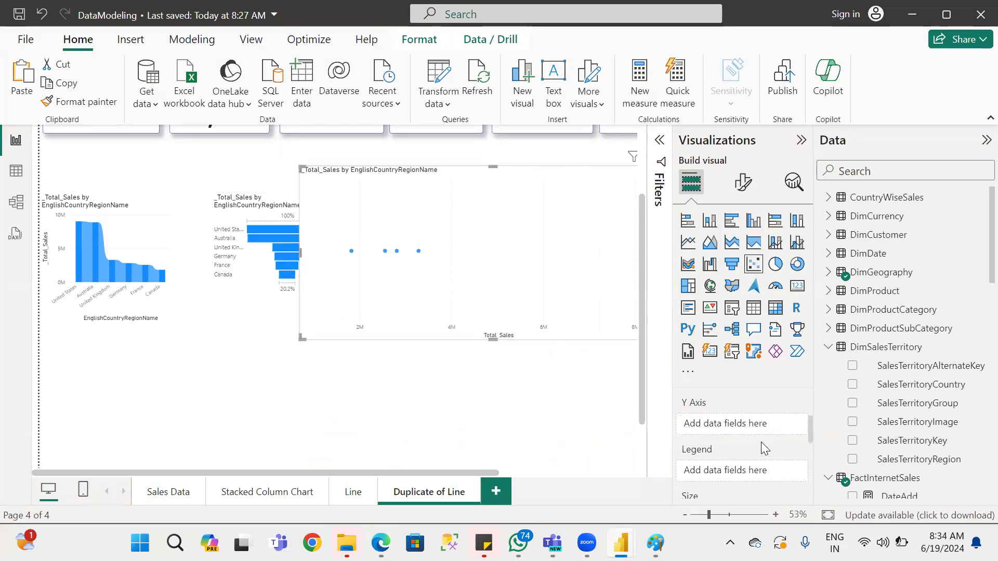
pyautogui.scroll(1, 761, 441)
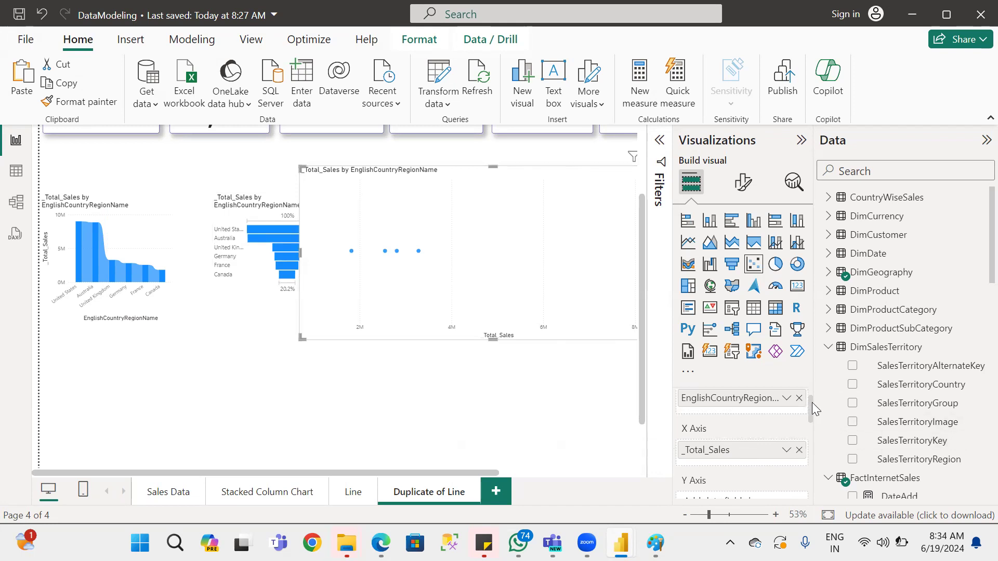
pyautogui.moveTo(811, 403); pyautogui.dragTo(810, 411)
pyautogui.scroll(-1, 808, 416)
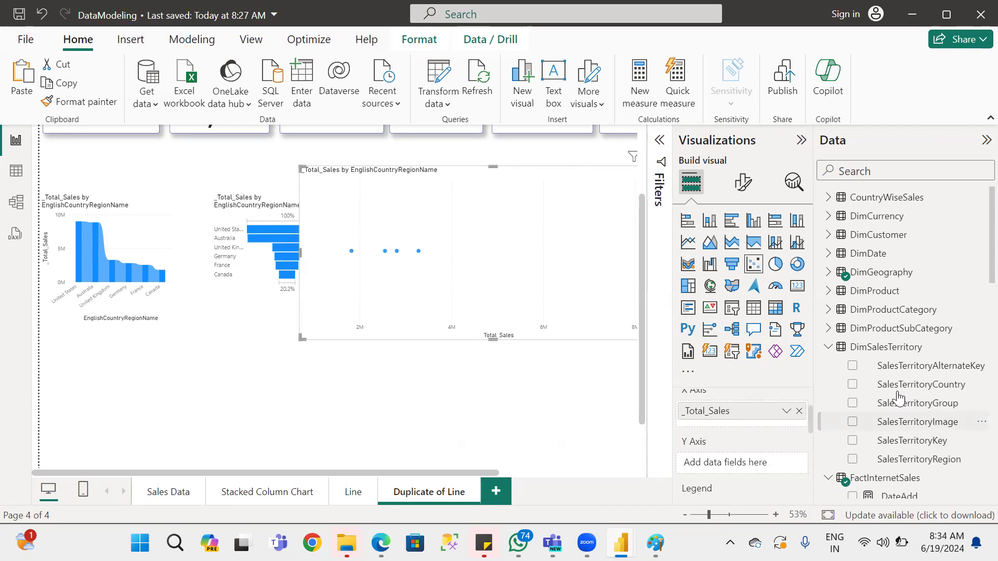
pyautogui.click(830, 351)
pyautogui.moveTo(935, 478); pyautogui.dragTo(759, 465)
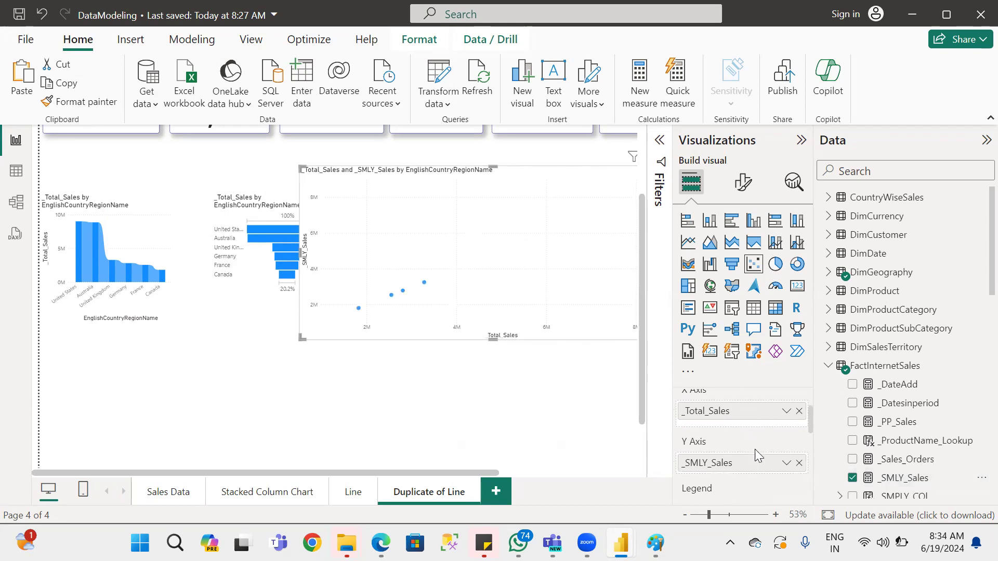
# Review the scatter chart's values, X axis, Y axis, legend and size fields, shifting the chart slightly to reveal its data points.
pyautogui.scroll(1, 768, 465)
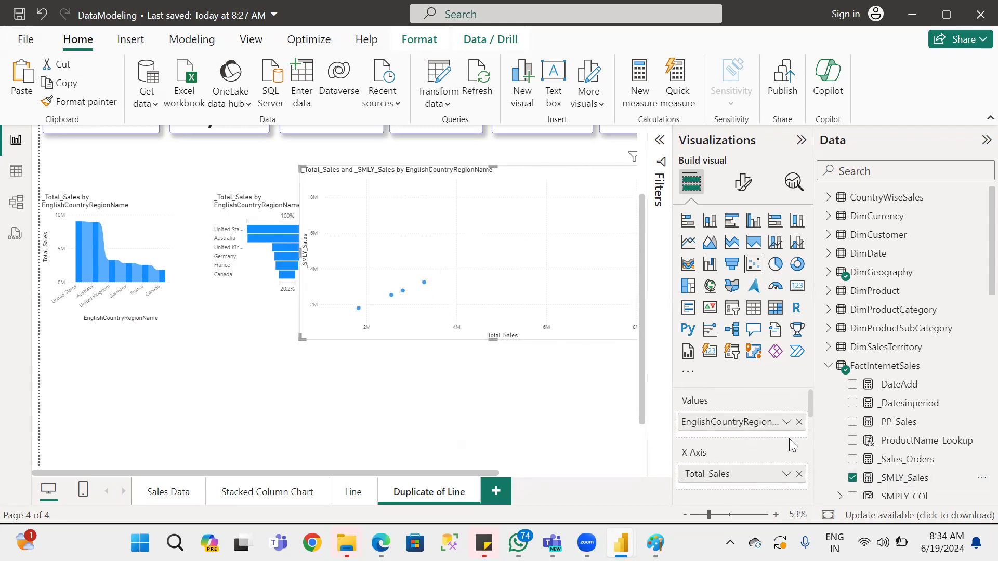
pyautogui.scroll(-2, 789, 439)
pyautogui.scroll(-2, 797, 432)
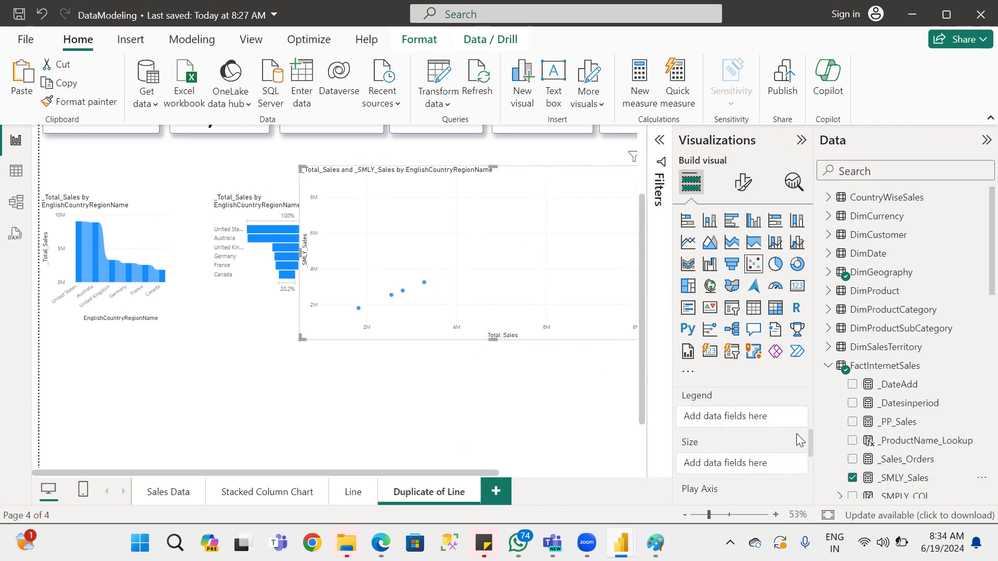
pyautogui.scroll(2, 799, 439)
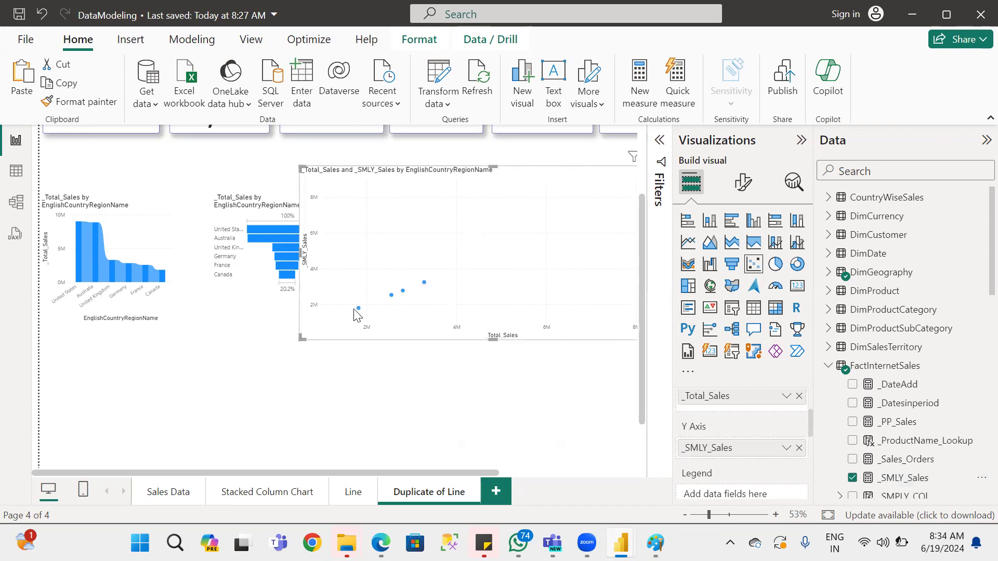
pyautogui.moveTo(520, 232); pyautogui.dragTo(475, 237)
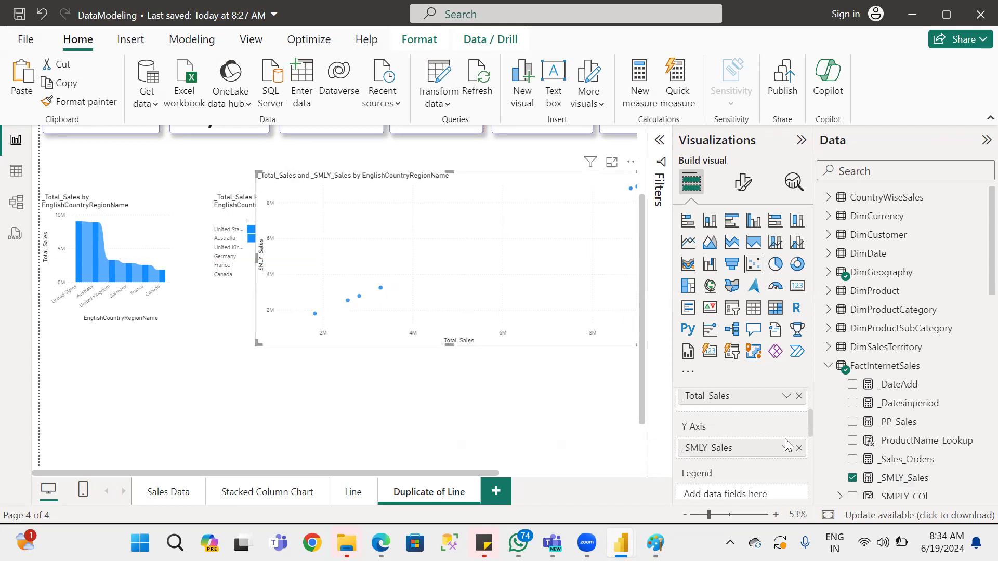
pyautogui.scroll(2, 794, 464)
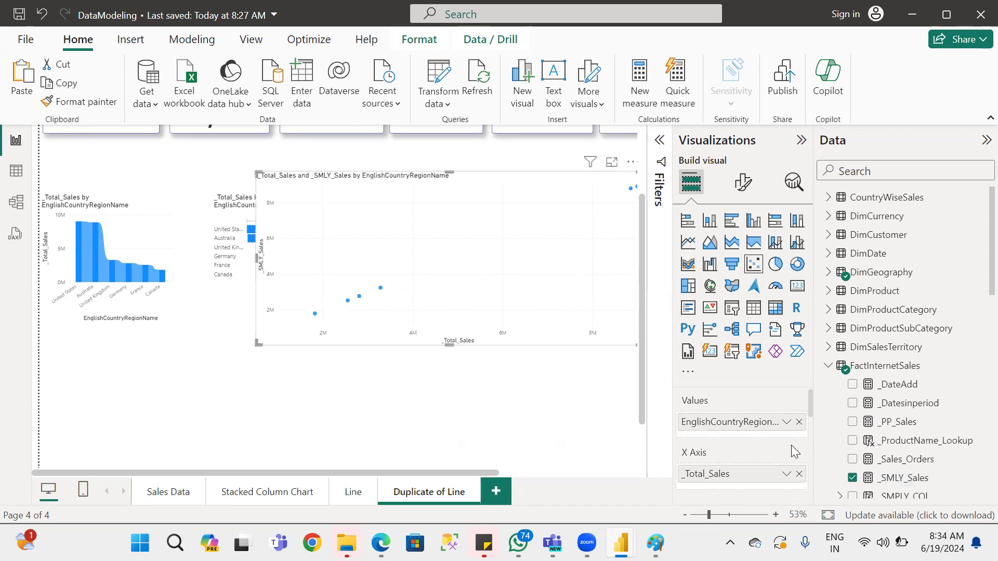
pyautogui.scroll(-2, 791, 445)
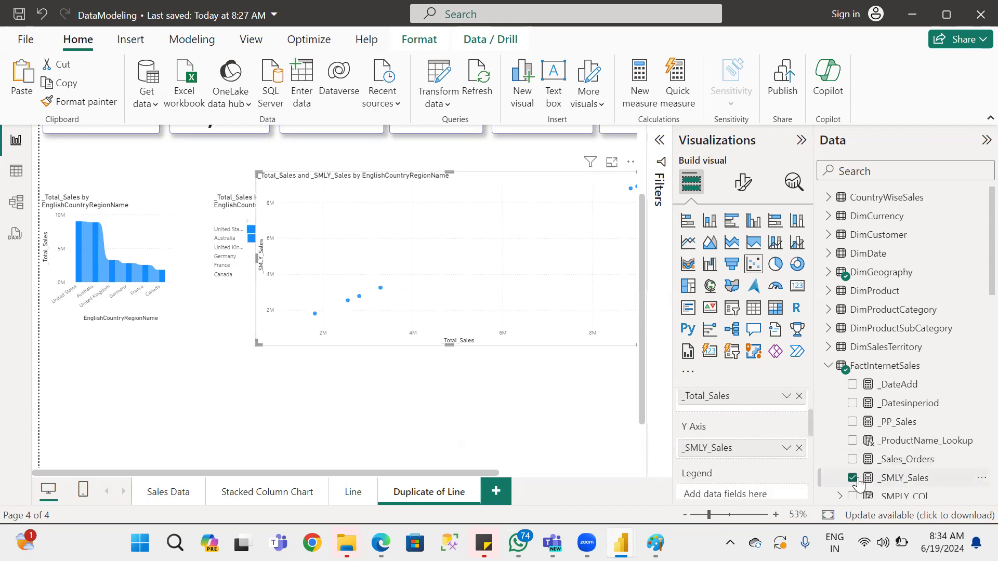
# Try _Sales_Orders as the scatter chart's Y axis, remove it, and restore _SMLY_Sales.
pyautogui.moveTo(733, 457); pyautogui.dragTo(732, 453)
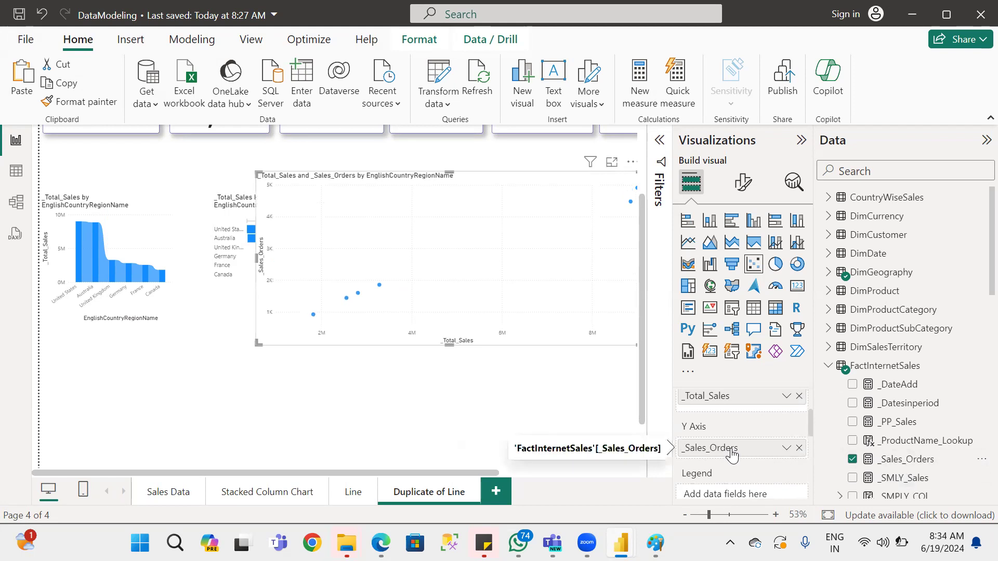
pyautogui.click(798, 448)
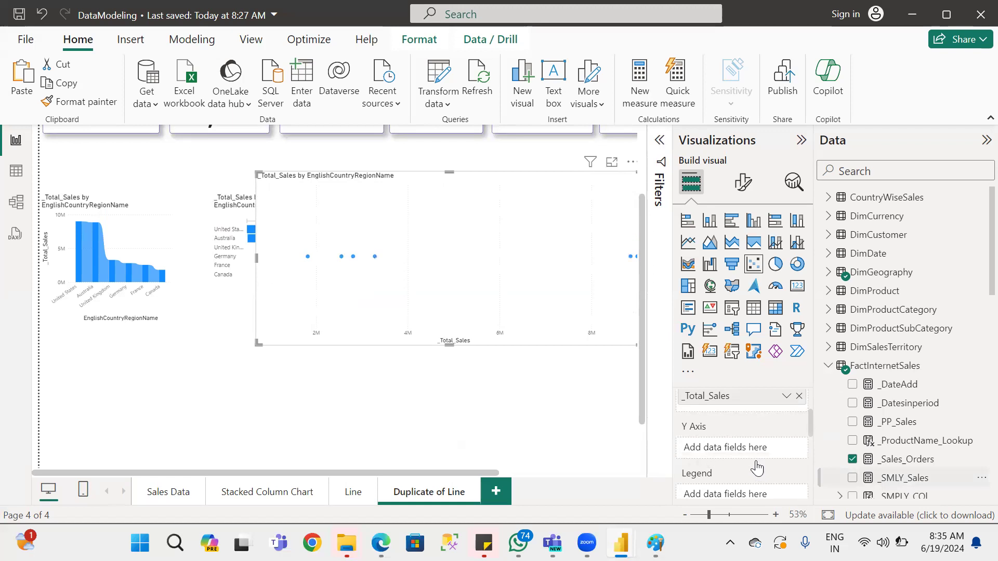
pyautogui.moveTo(892, 479); pyautogui.dragTo(703, 451)
# Move the scatter chart to the page's left edge, enlarge it across the canvas, and inspect it in focus mode before returning to the report.
pyautogui.moveTo(552, 218); pyautogui.dragTo(256, 220)
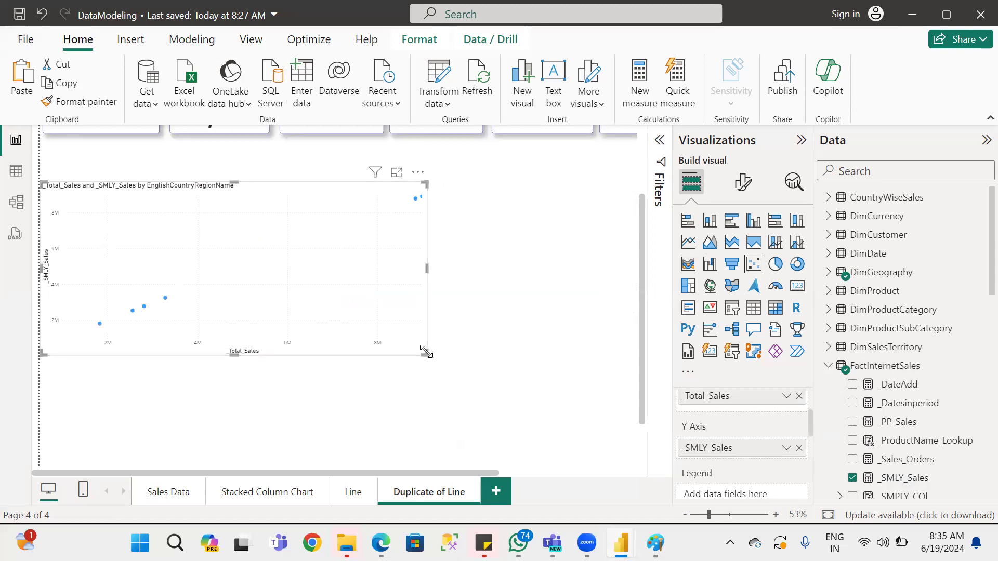
pyautogui.moveTo(422, 351); pyautogui.dragTo(622, 403)
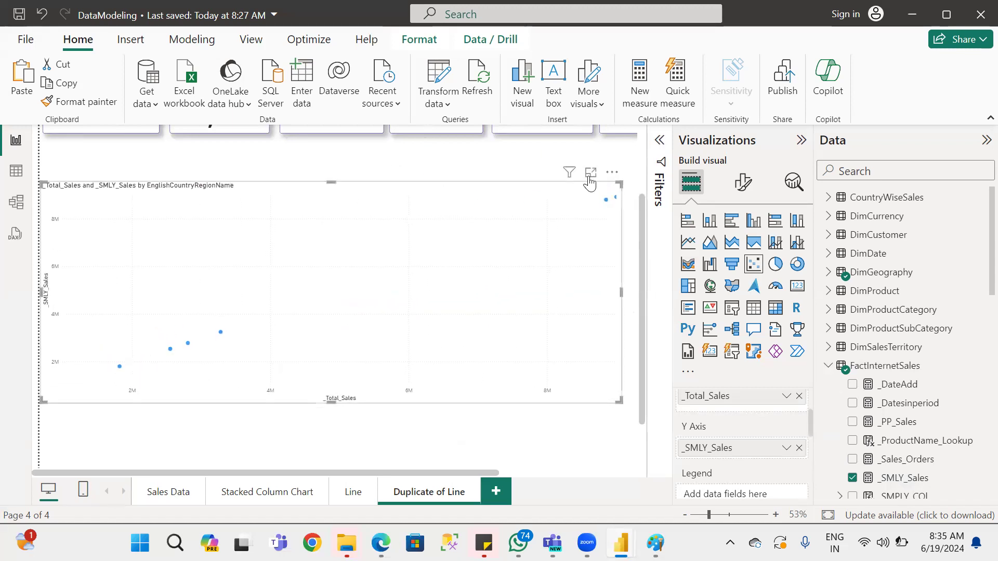
pyautogui.click(589, 174)
pyautogui.moveTo(307, 501); pyautogui.dragTo(387, 488)
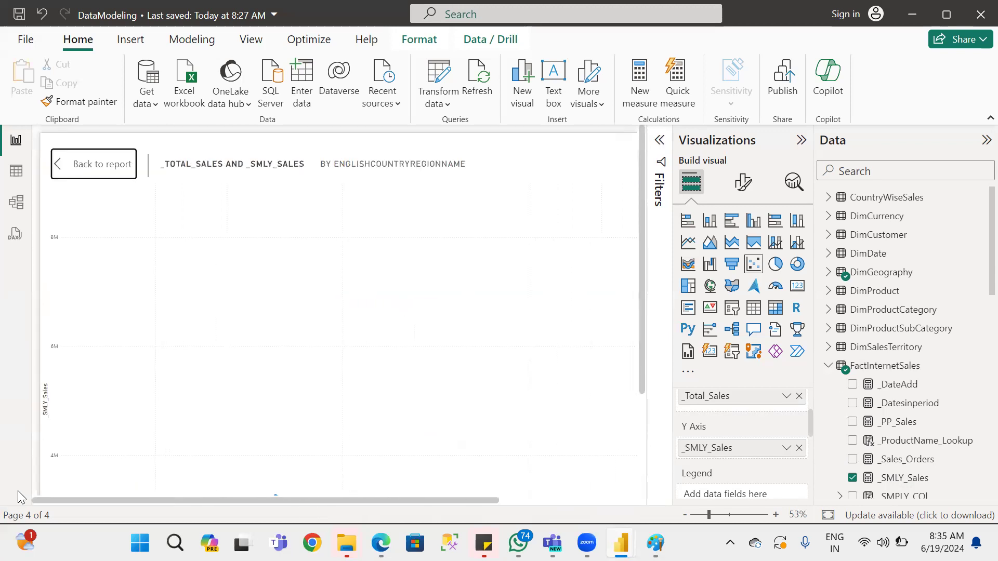
pyautogui.click(96, 165)
pyautogui.scroll(-5, 407, 352)
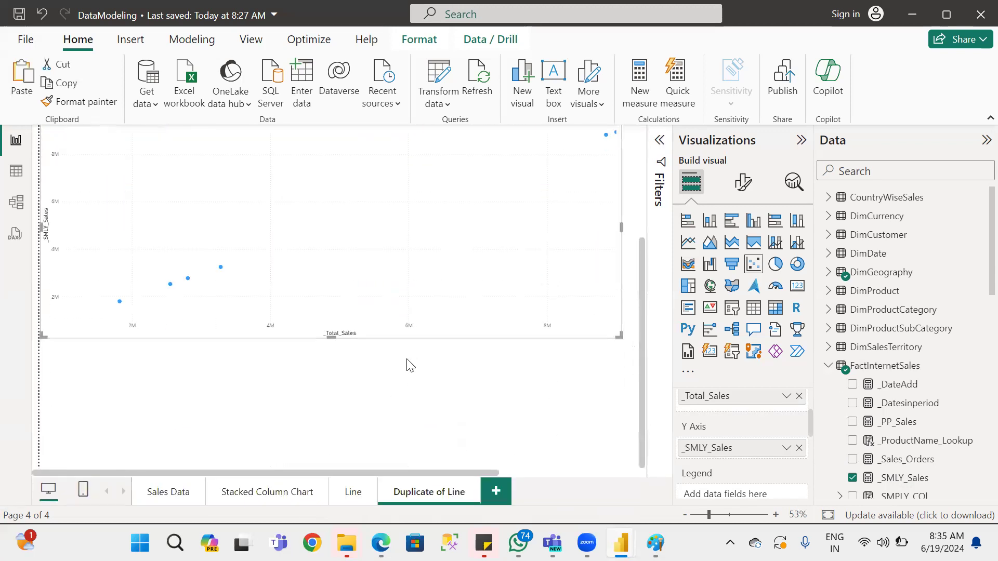
# Switch to the notes PDF and examine the scatter plot's axis descriptions and example chart, highlighting the Y-axis line.
pyautogui.hotkey('alt', 'Tab')
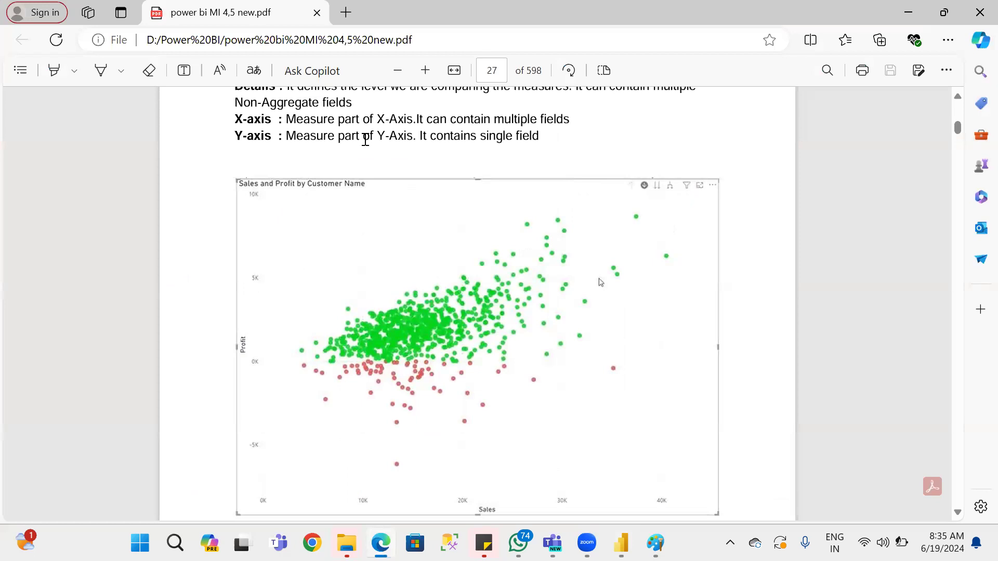
pyautogui.moveTo(231, 137); pyautogui.dragTo(552, 141)
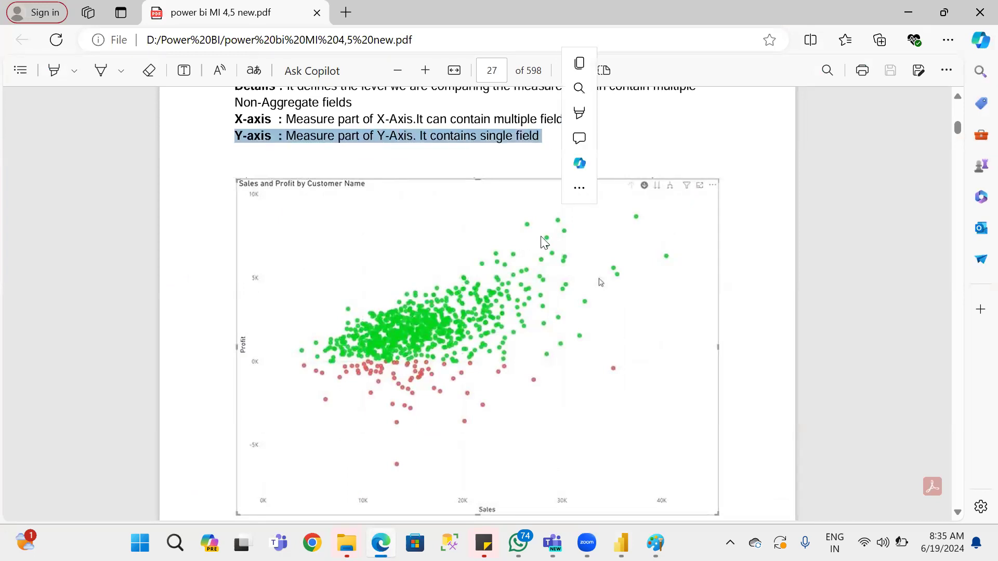
pyautogui.scroll(-4, 517, 382)
pyautogui.scroll(4, 516, 383)
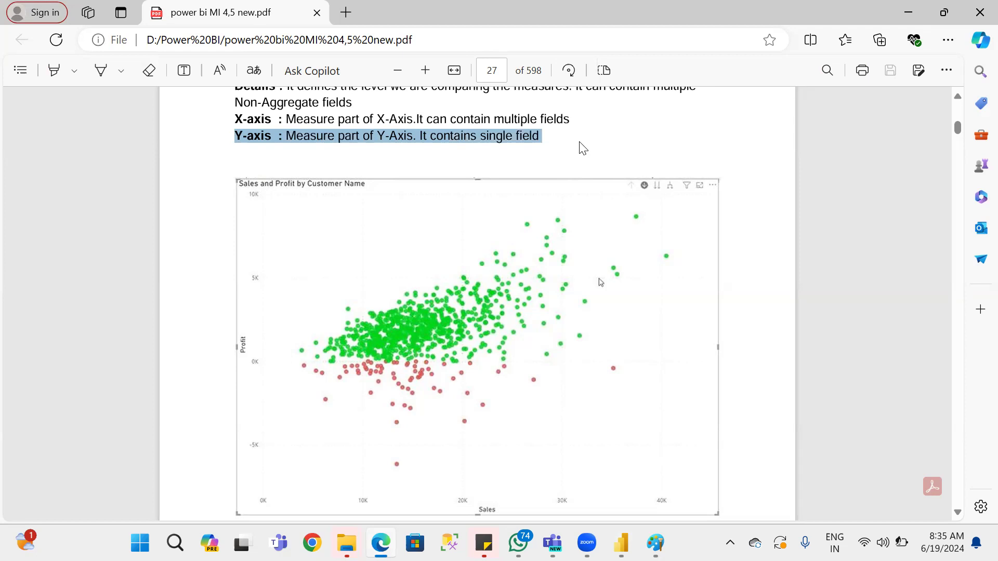
pyautogui.scroll(3, 443, 359)
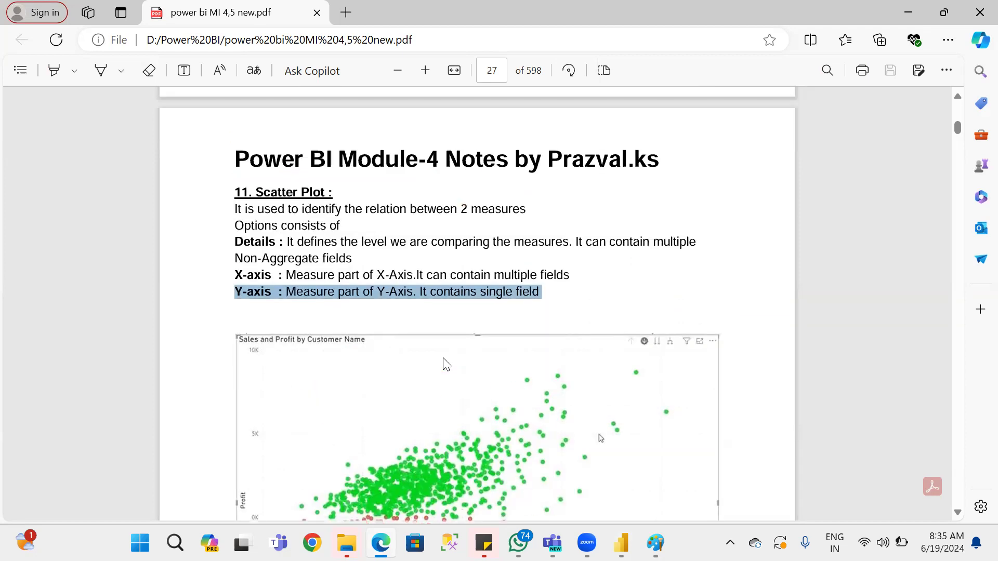
# Compare the report's scatter chart with the Sales and Profit by Customer Name example in the notes.
pyautogui.hotkey('alt', 'Tab')
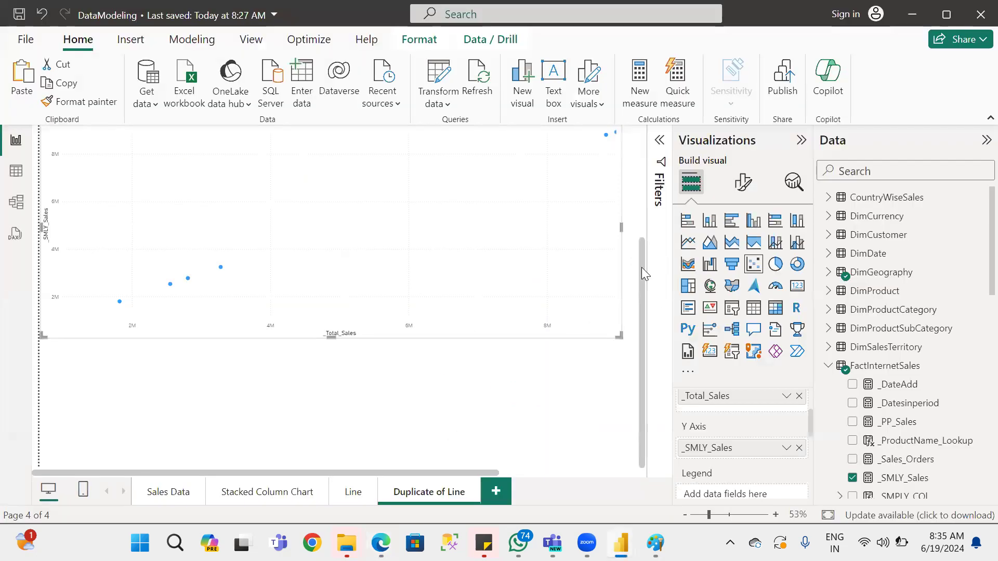
pyautogui.scroll(3, 631, 283)
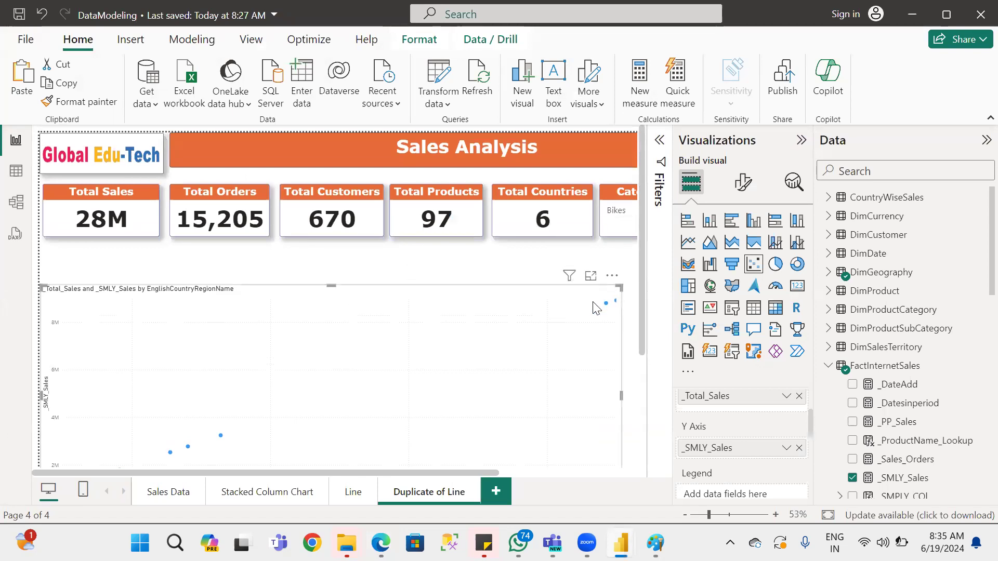
pyautogui.scroll(-3, 595, 307)
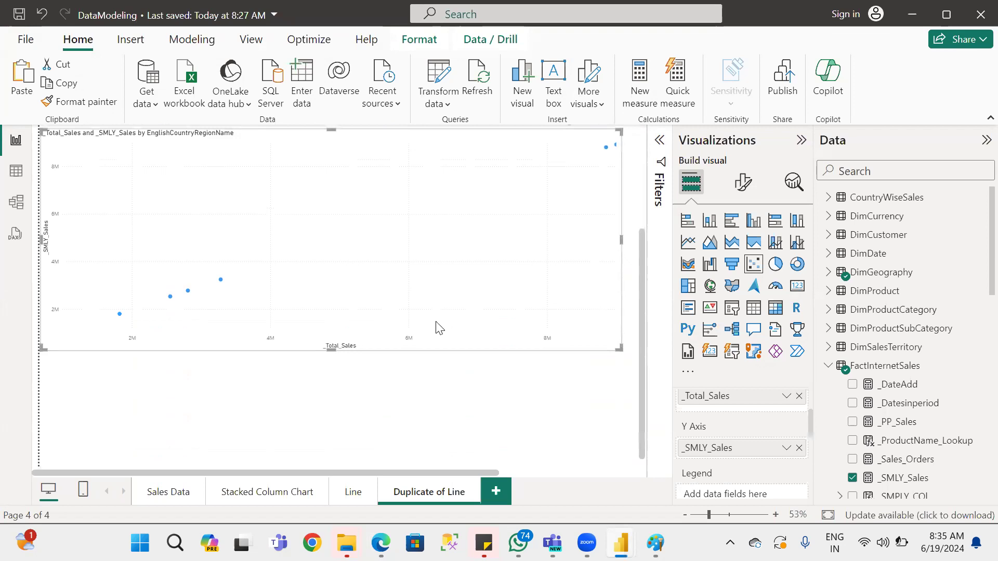
pyautogui.hotkey('alt', 'Tab')
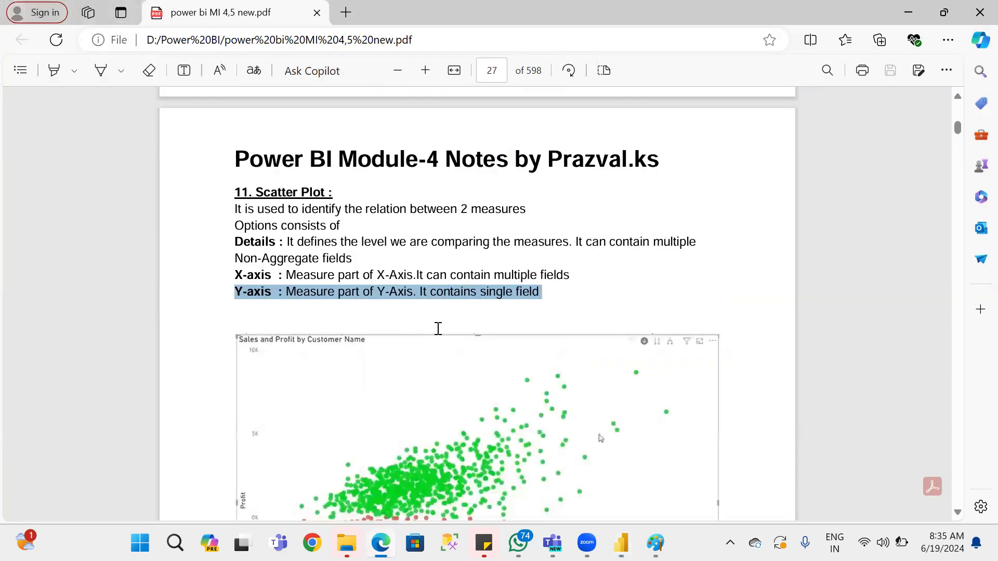
pyautogui.scroll(-3, 491, 366)
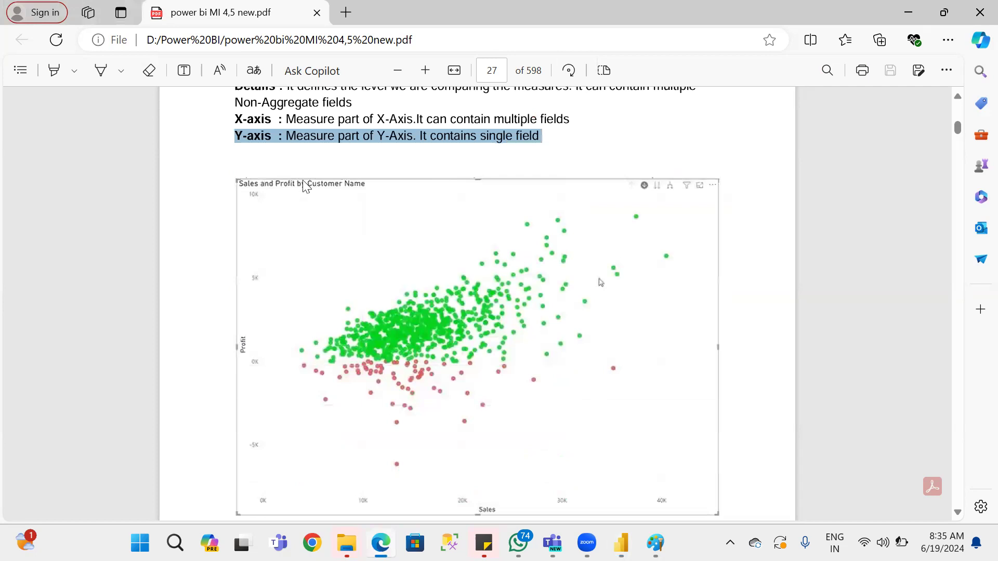
# Review the Scatter Plot description and the Ribbon Chart section with its Total Sales by Category and Market example in the notes.
pyautogui.scroll(3, 504, 333)
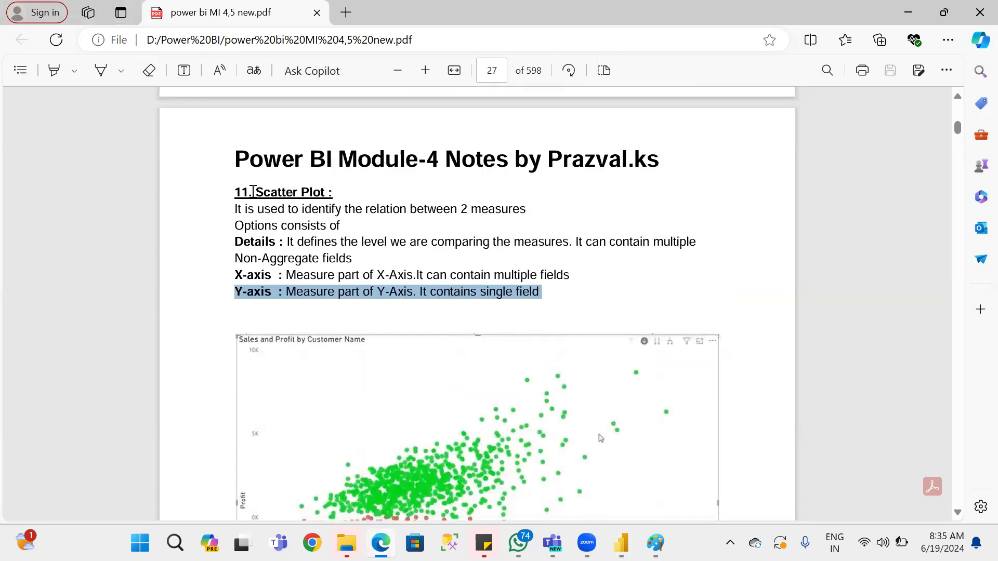
pyautogui.scroll(-5, 554, 323)
pyautogui.scroll(-5, 553, 348)
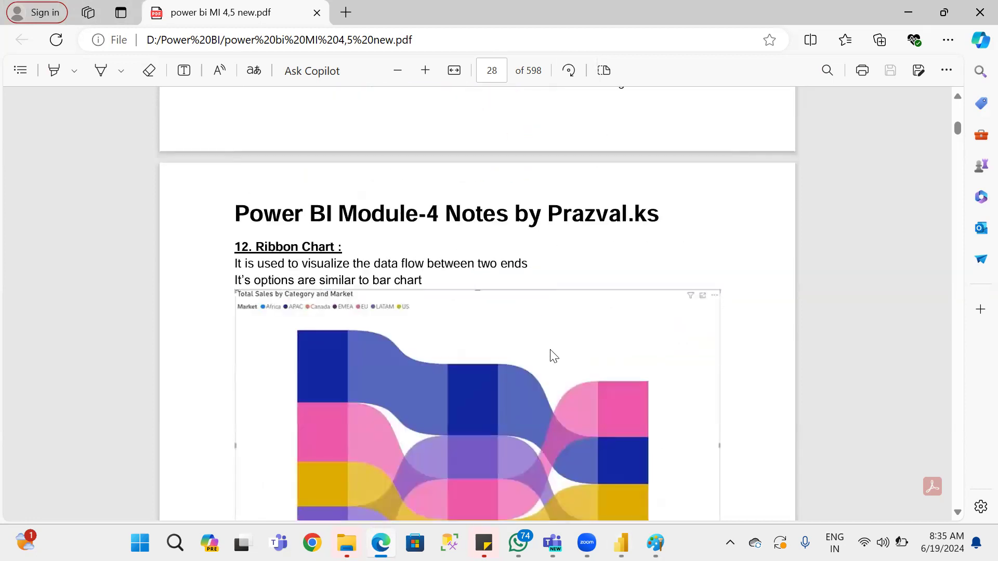
pyautogui.scroll(-3, 553, 355)
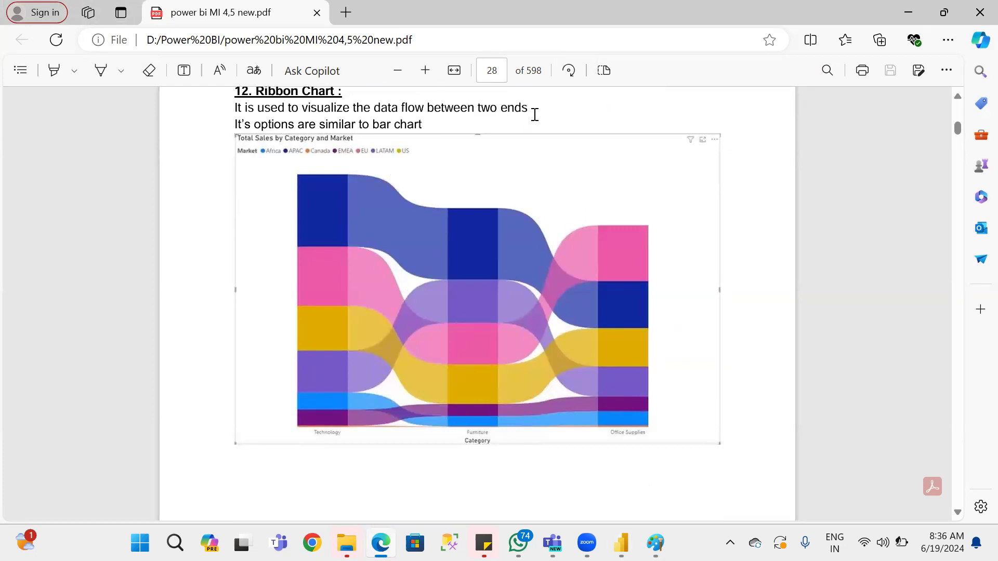
# Switch back to the Power BI report and narrow the scatter chart until the funnel chart behind it is uncovered.
pyautogui.hotkey('alt', 'Tab')
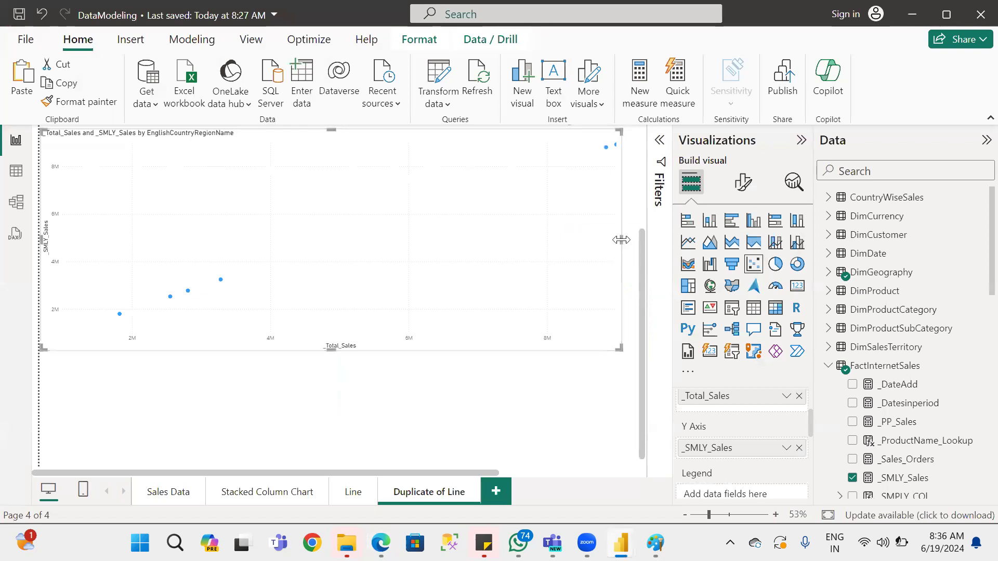
pyautogui.moveTo(621, 240); pyautogui.dragTo(310, 239)
pyautogui.moveTo(248, 234); pyautogui.dragTo(237, 239)
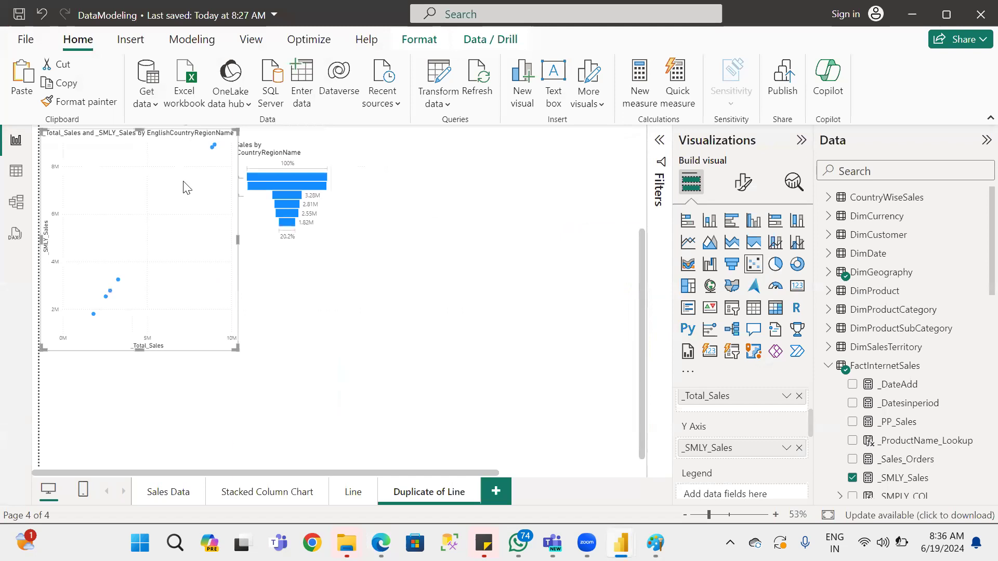
# Place a copy of the scatter chart beside the funnel chart, convert the copy to a pie chart, and widen it.
pyautogui.moveTo(161, 178); pyautogui.dragTo(434, 166)
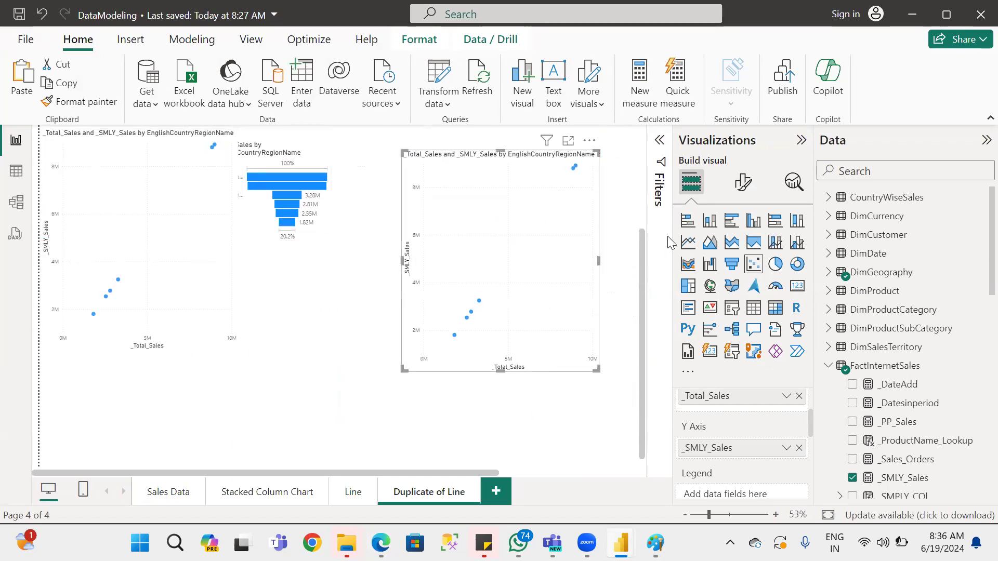
pyautogui.click(774, 269)
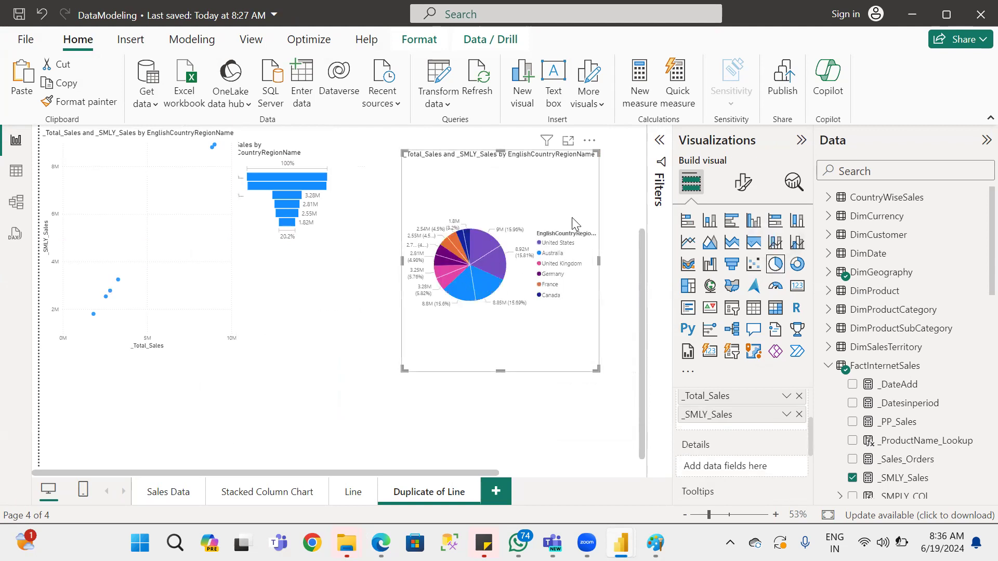
pyautogui.moveTo(404, 154); pyautogui.dragTo(522, 197)
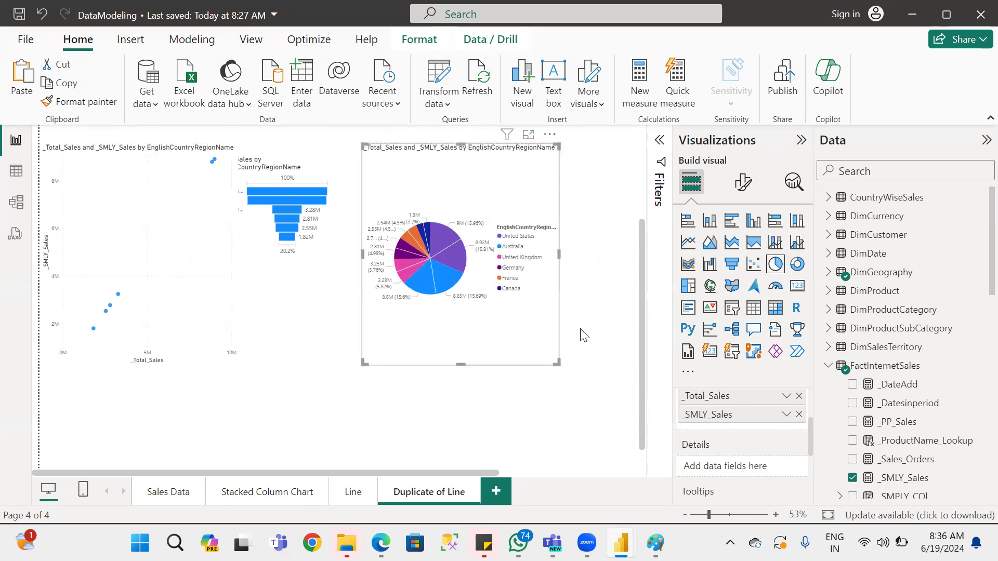
pyautogui.moveTo(559, 254); pyautogui.dragTo(637, 256)
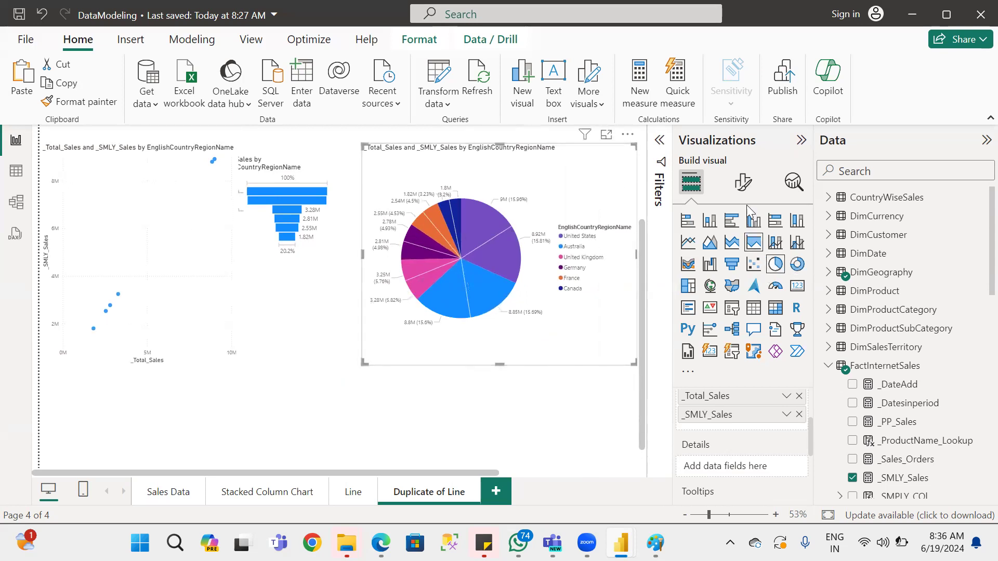
# Try the Inside, Prefer outside and Prefer inside positions for the pie chart's detail labels, and return the position to Outside.
pyautogui.click(743, 182)
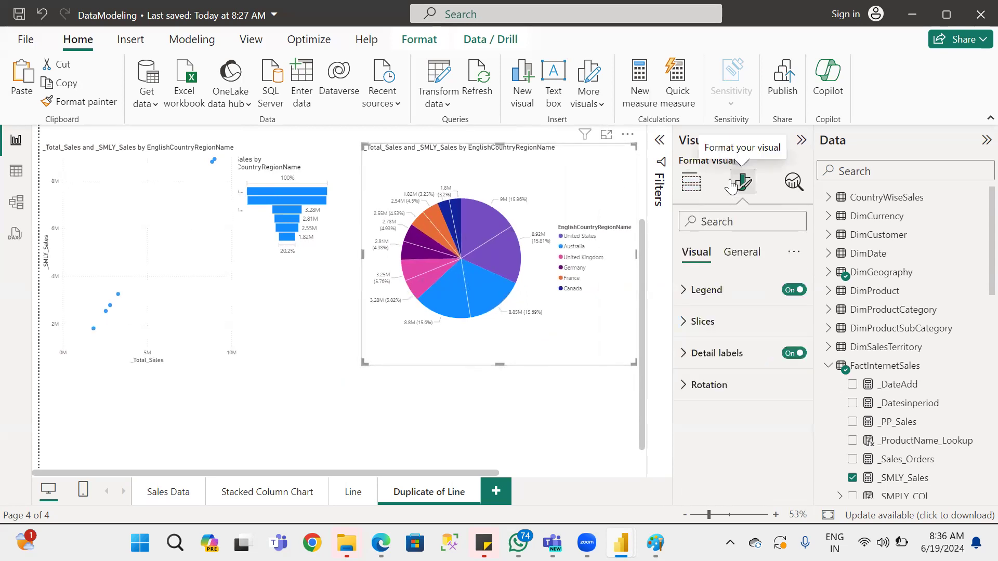
pyautogui.click(732, 361)
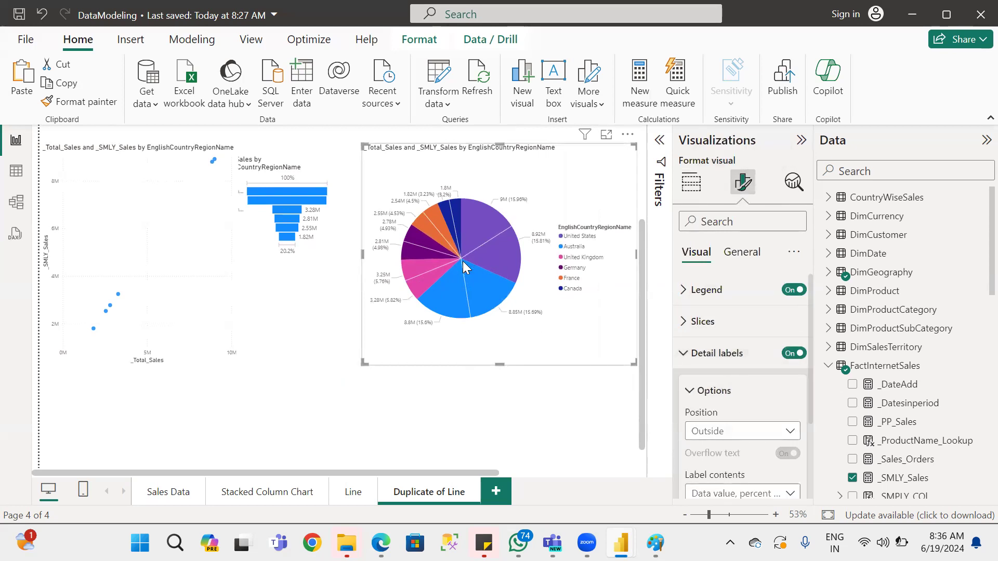
pyautogui.click(749, 430)
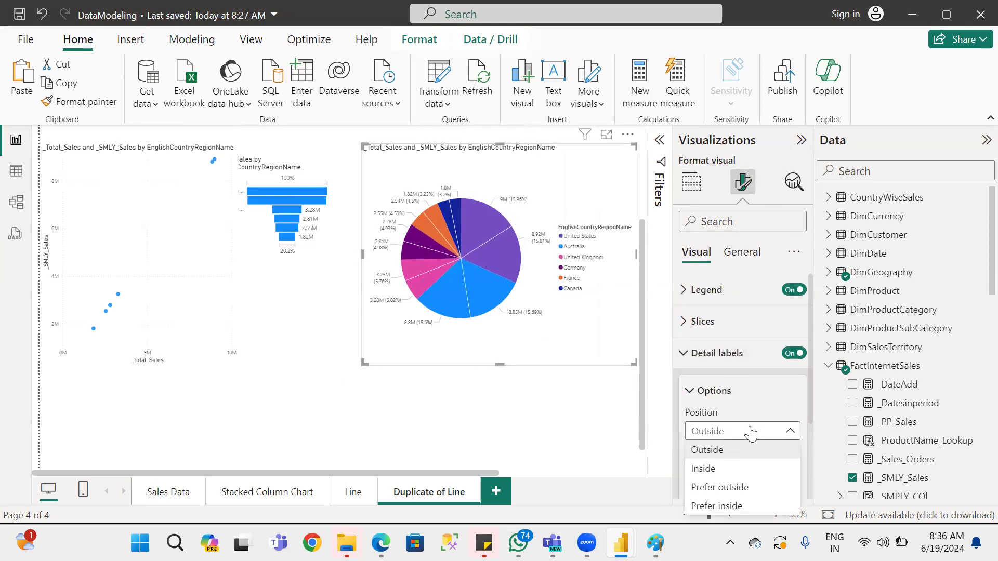
pyautogui.click(705, 469)
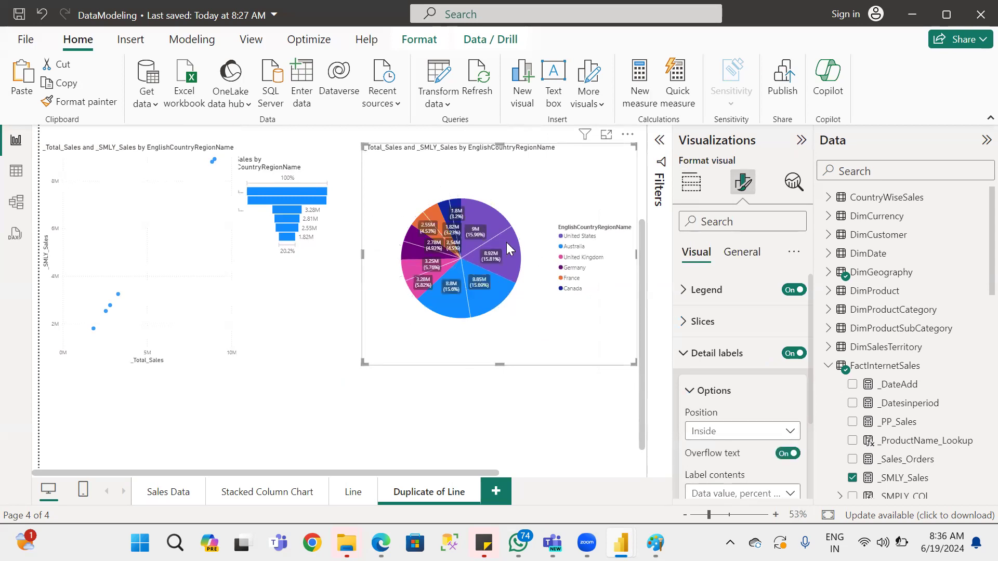
pyautogui.click(733, 434)
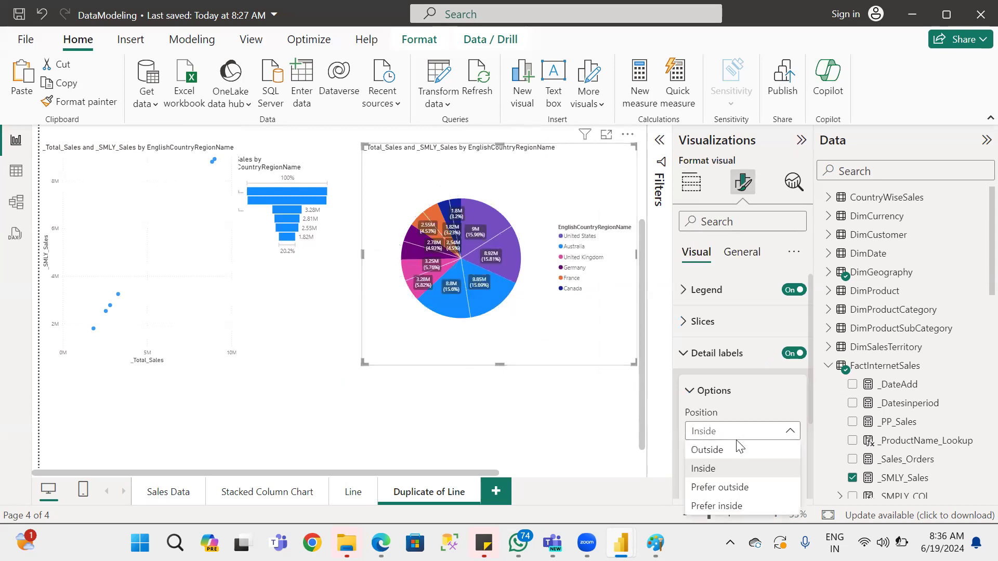
pyautogui.click(732, 492)
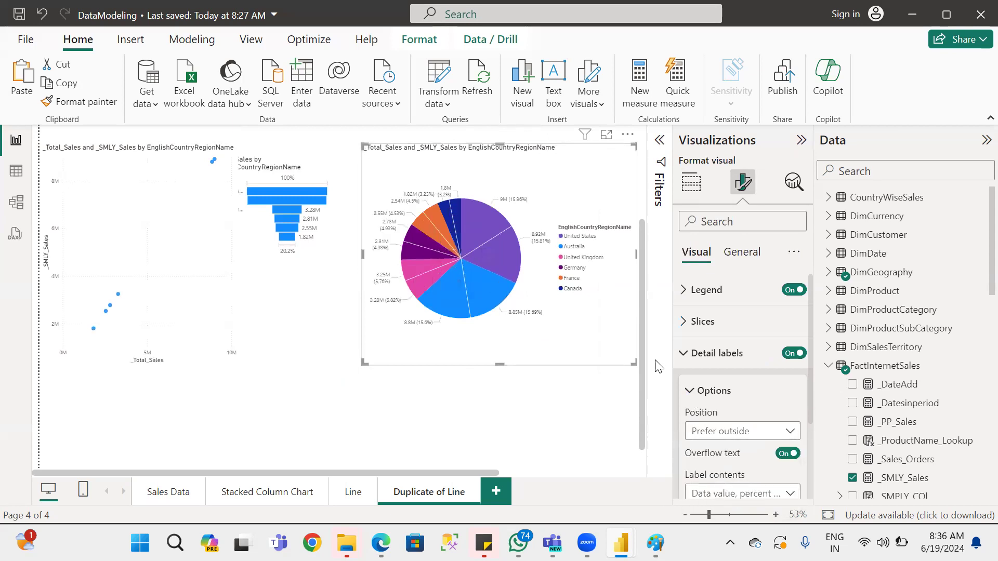
pyautogui.scroll(-3, 752, 436)
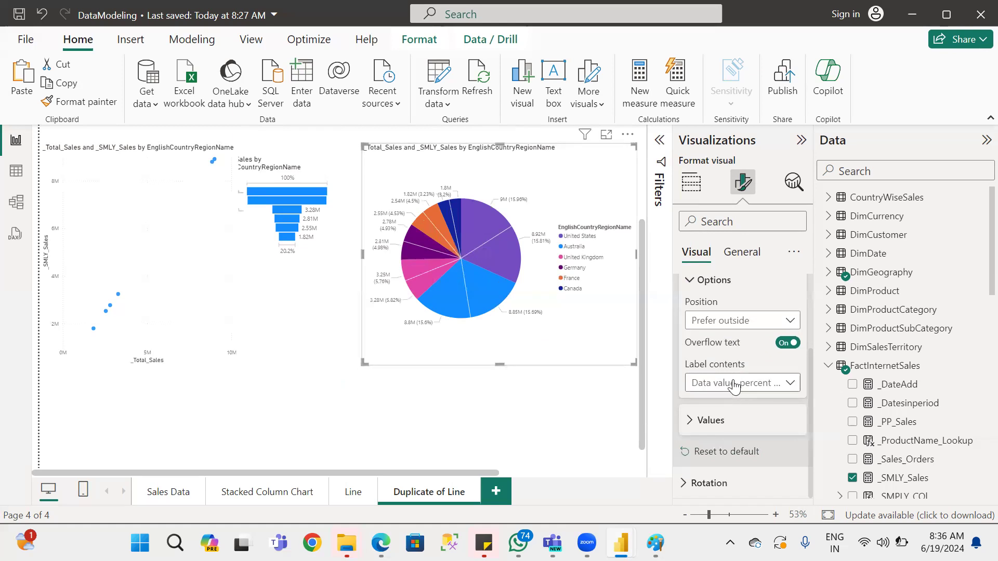
pyautogui.click(749, 322)
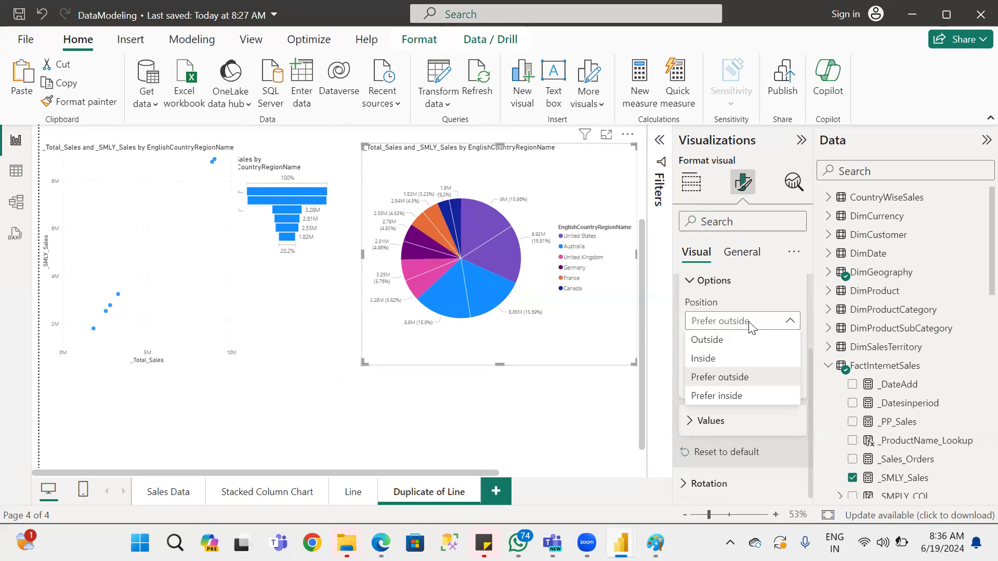
pyautogui.click(722, 398)
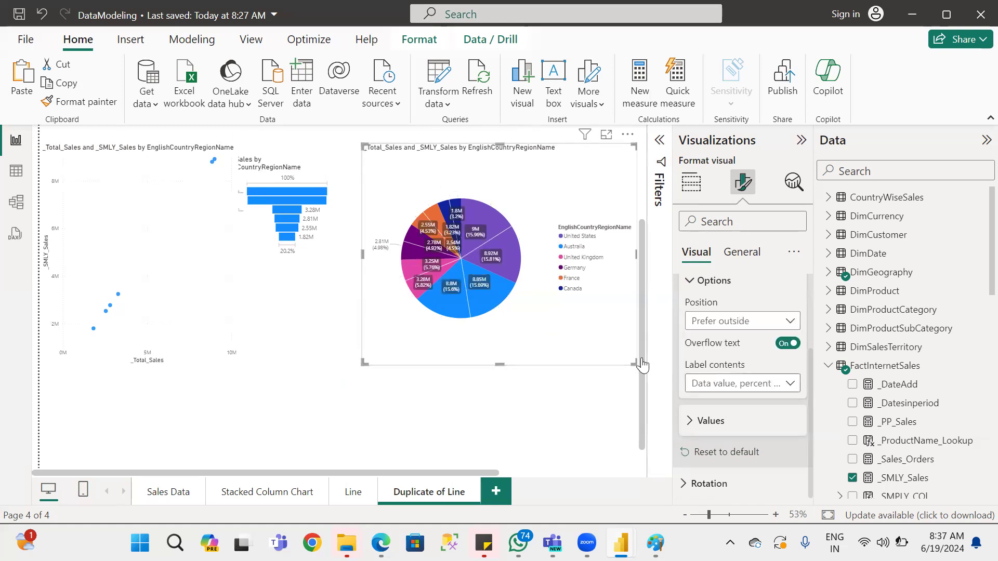
pyautogui.click(721, 326)
pyautogui.click(710, 343)
# Review the label contents options, move the pie chart closer to the funnel chart, and inspect the United States _SMLY_Sales slice.
pyautogui.click(753, 387)
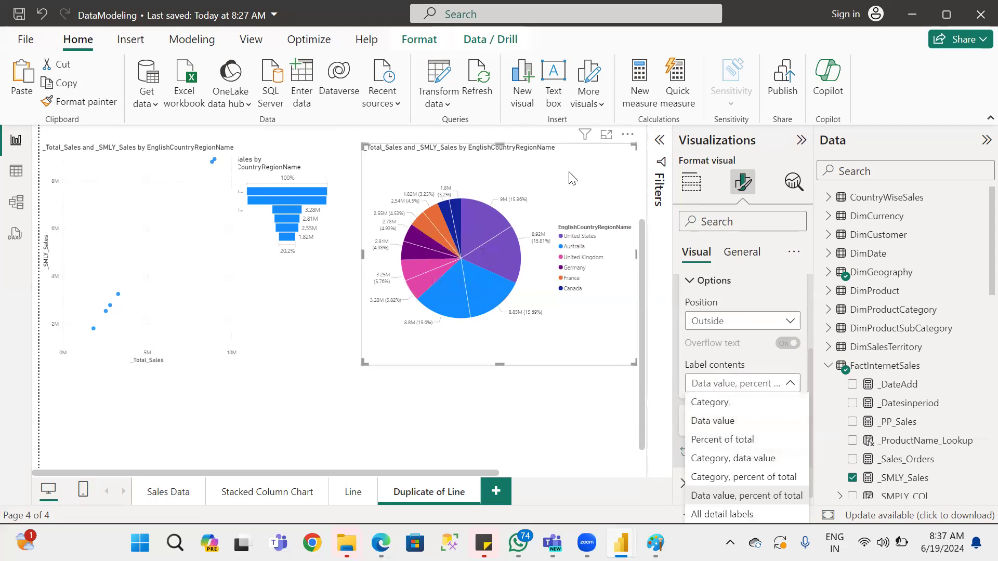
pyautogui.click(619, 201)
pyautogui.moveTo(592, 193); pyautogui.dragTo(563, 204)
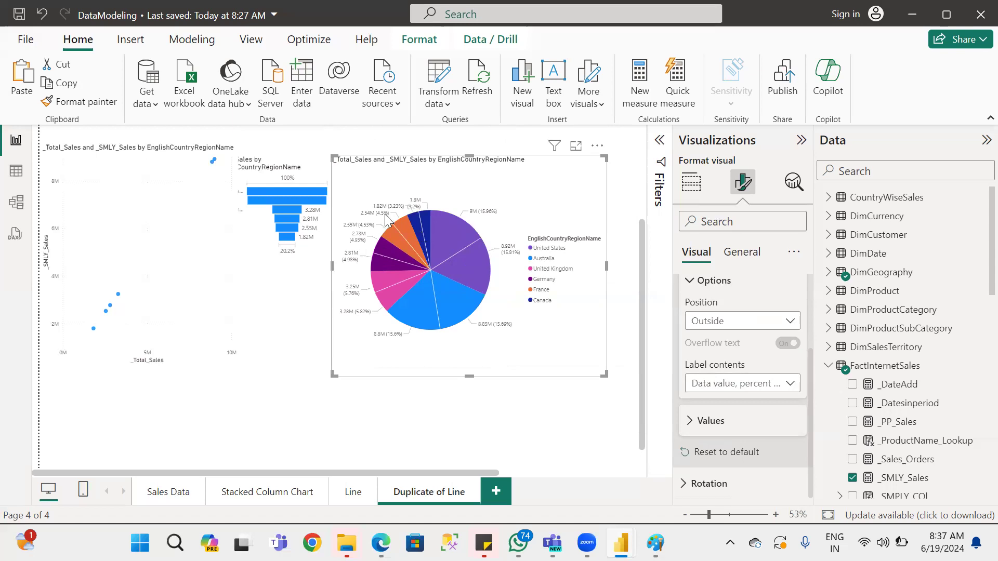
pyautogui.moveTo(475, 266)
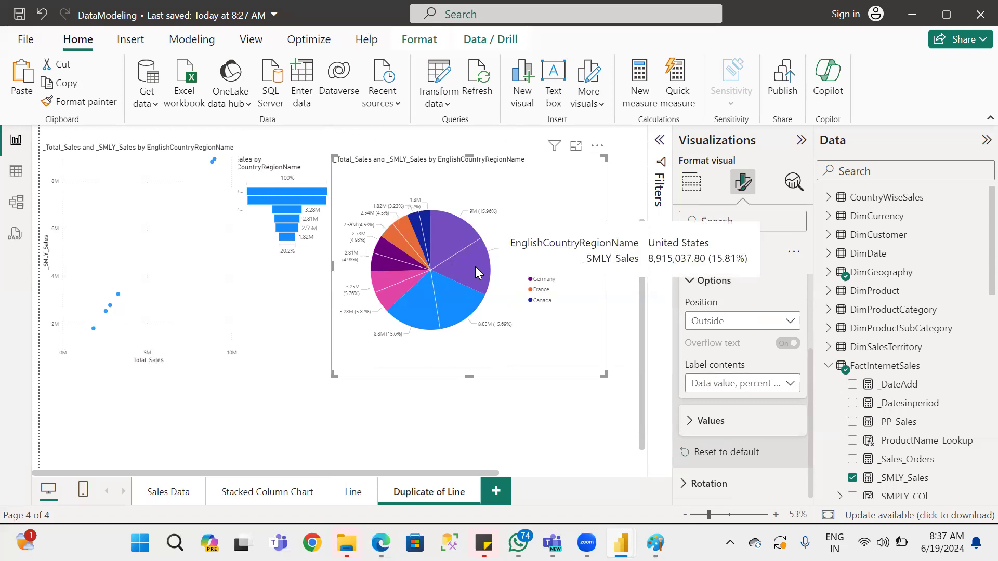
# Remove _SMLY_Sales from the pie chart's values, keeping only _Total_Sales.
pyautogui.scroll(3, 764, 320)
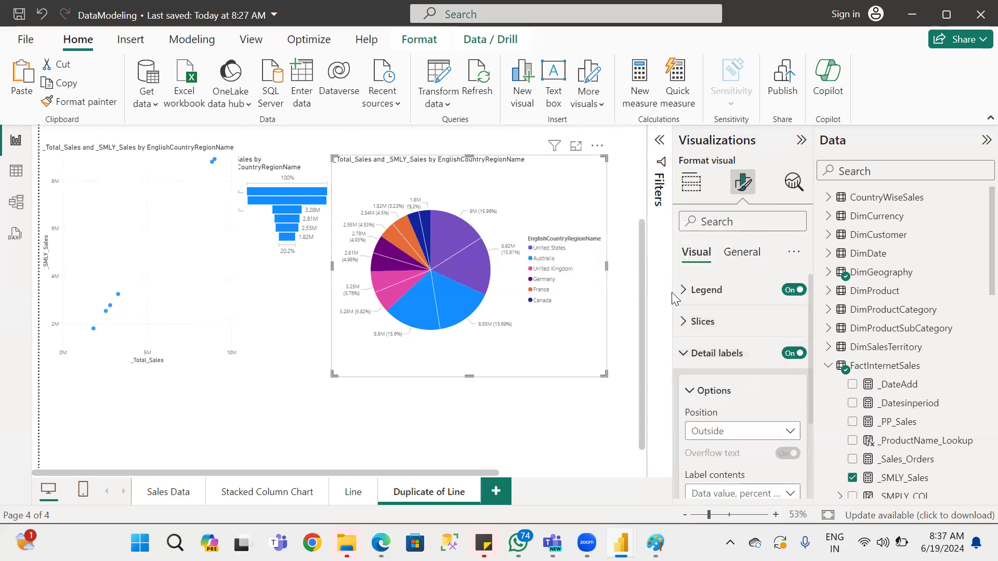
pyautogui.click(691, 182)
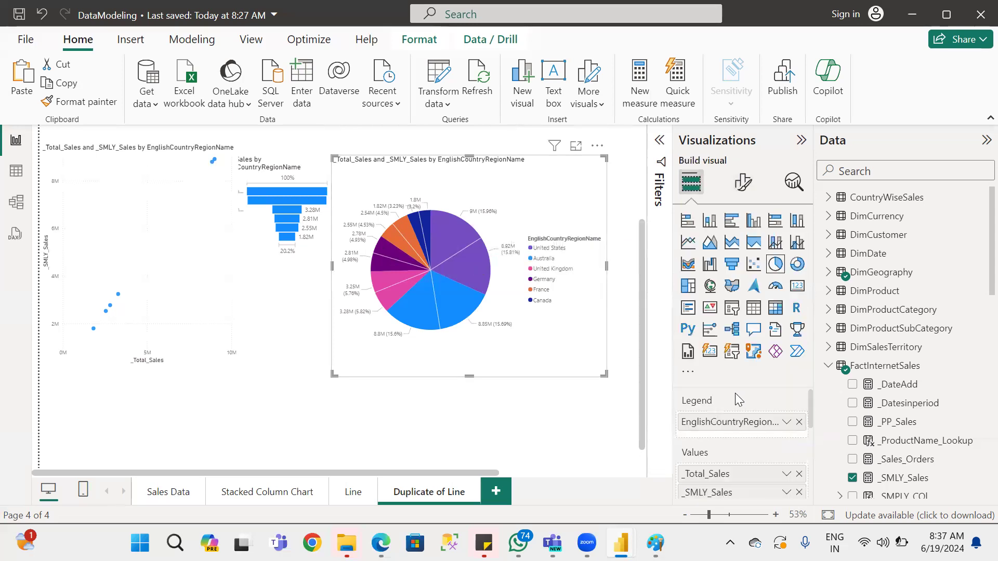
pyautogui.click(798, 492)
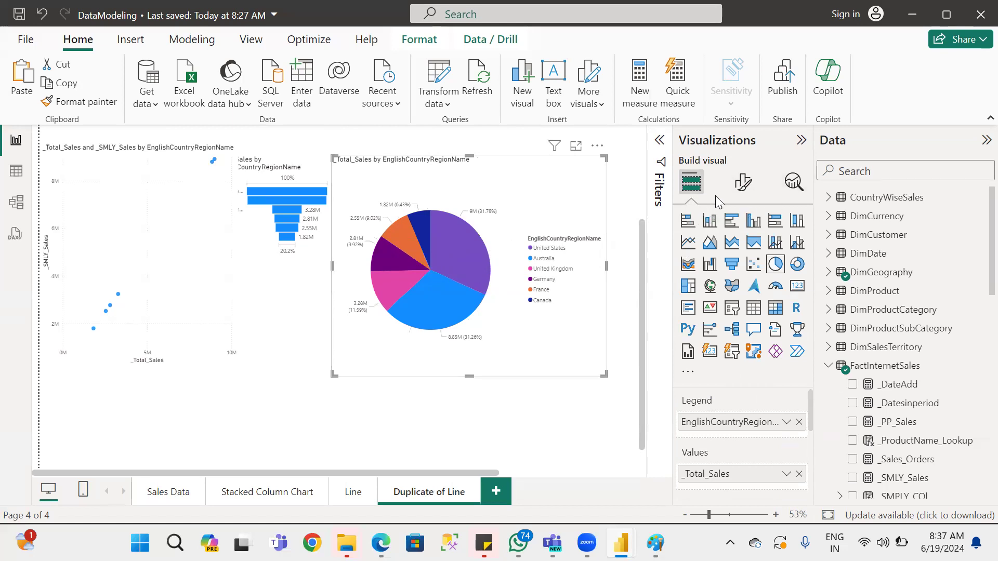
# Set the pie chart's detail label contents to Category and inspect the Canada slice.
pyautogui.click(750, 191)
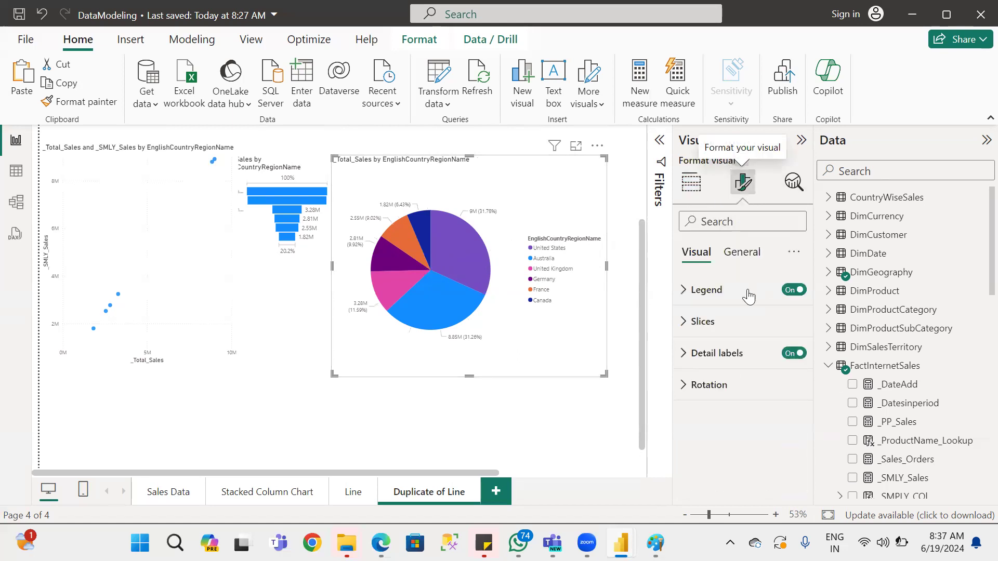
pyautogui.click(723, 364)
pyautogui.scroll(-2, 768, 411)
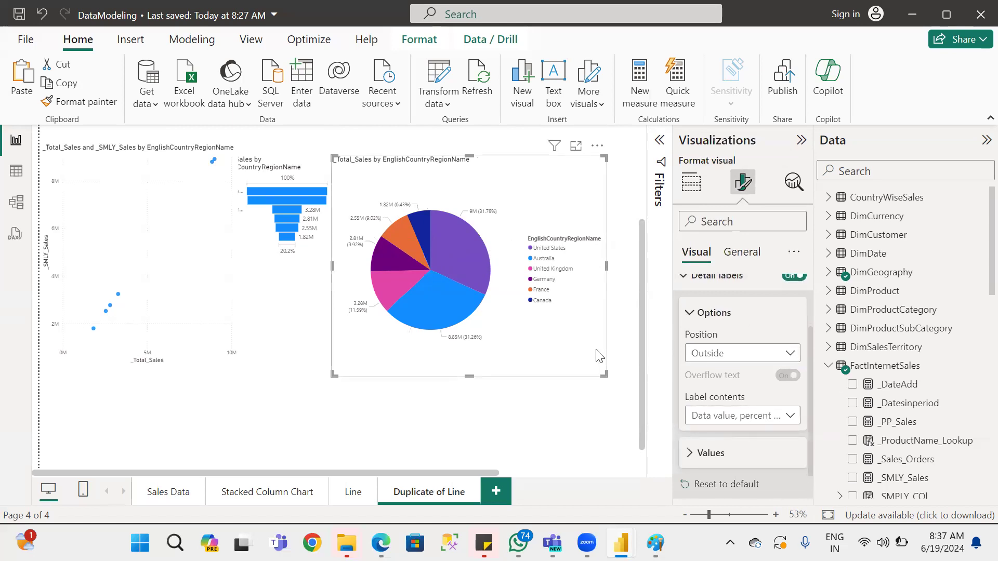
pyautogui.click(751, 418)
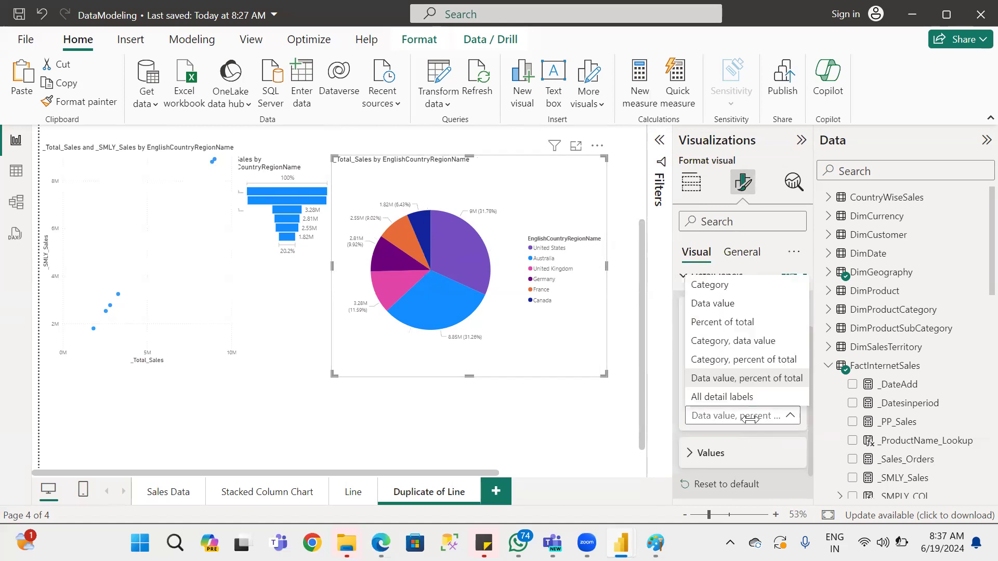
pyautogui.click(718, 287)
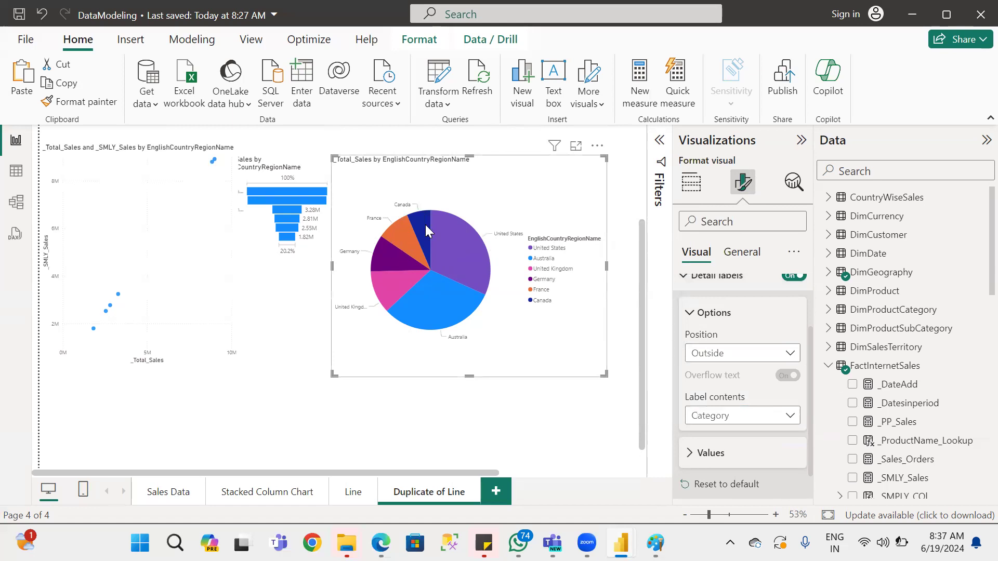
pyautogui.moveTo(421, 226)
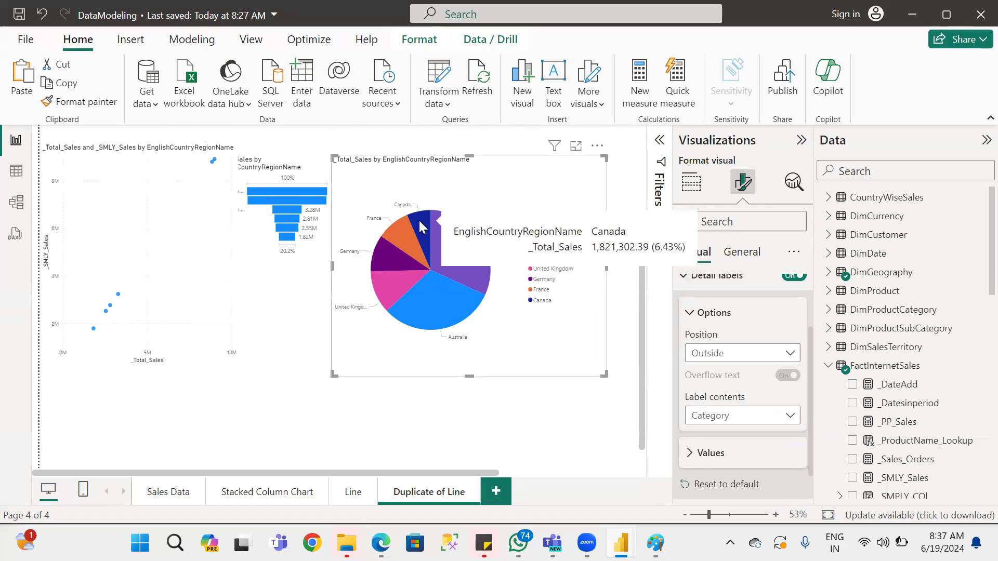
# Try the Percent of total and Category, data value label contents on the pie chart, and settle on Category, percent of total.
pyautogui.click(739, 416)
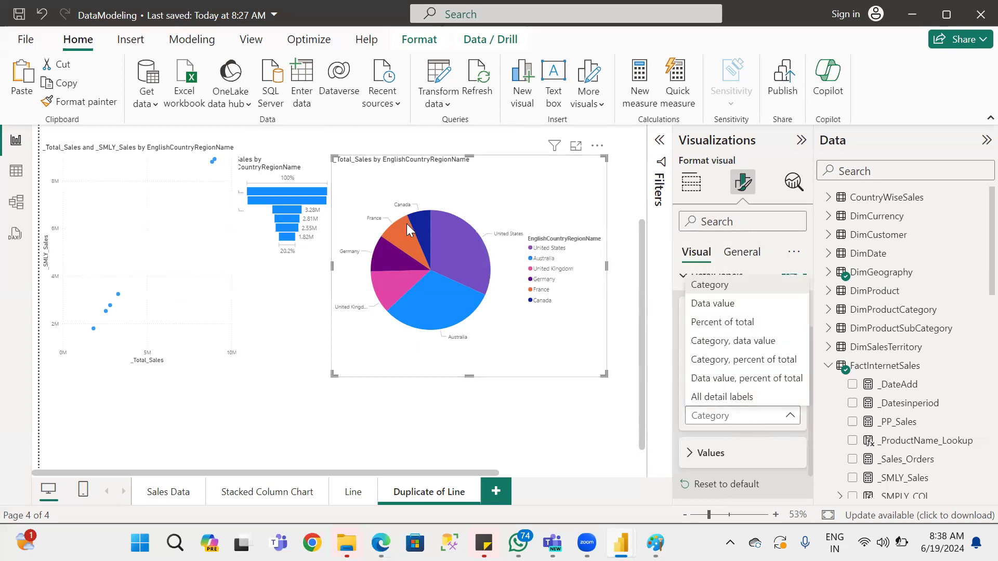
pyautogui.click(713, 325)
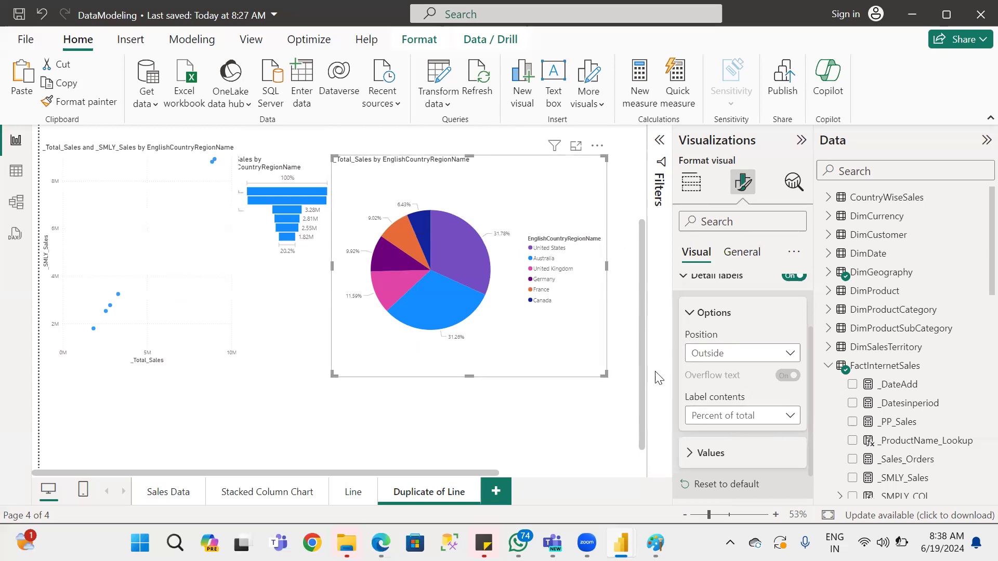
pyautogui.click(728, 415)
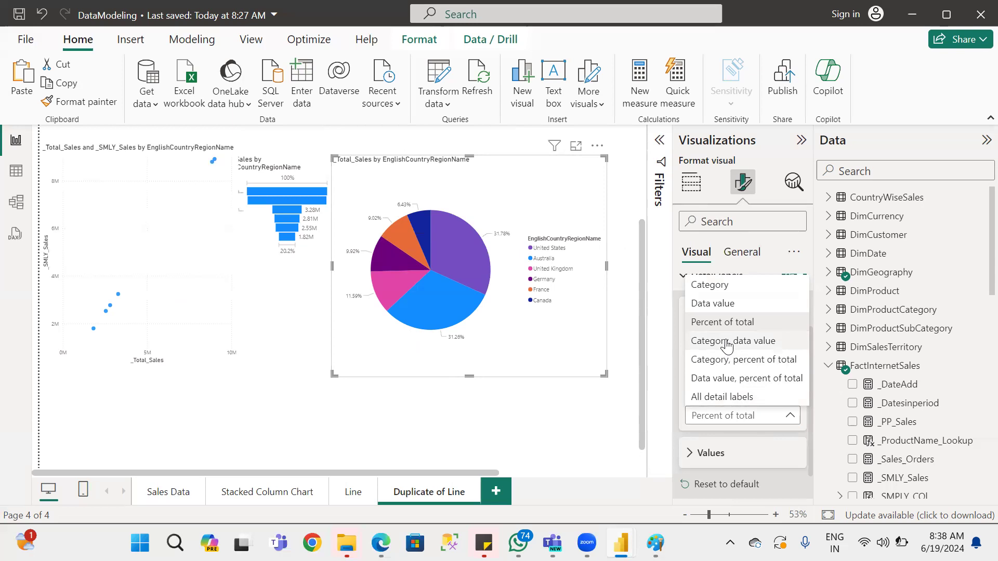
pyautogui.click(762, 344)
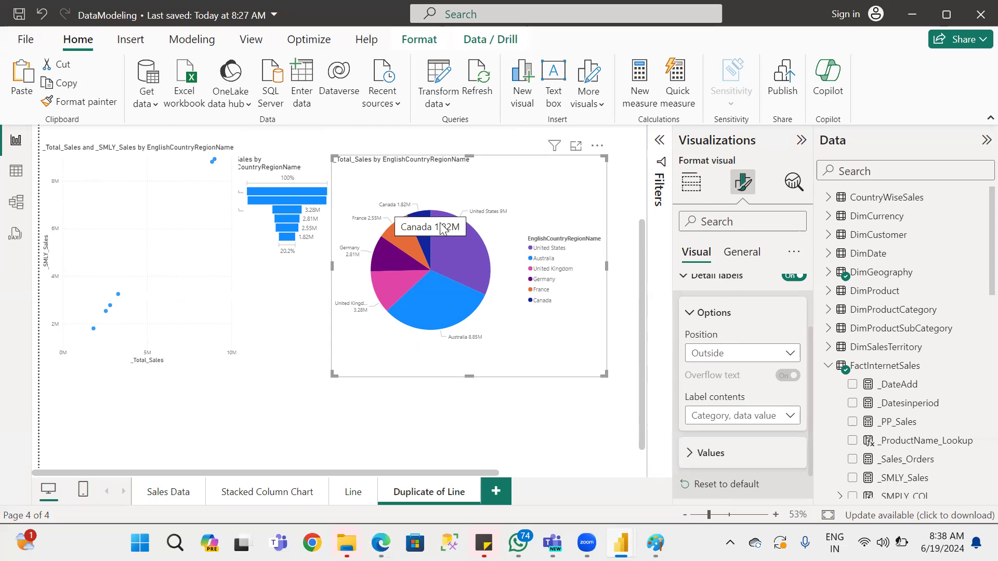
pyautogui.click(741, 417)
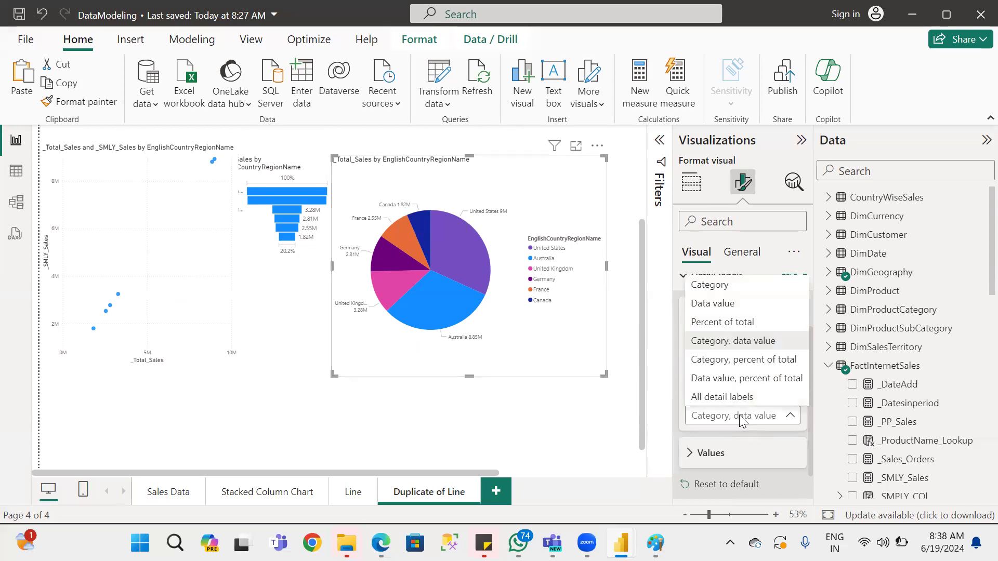
pyautogui.click(725, 367)
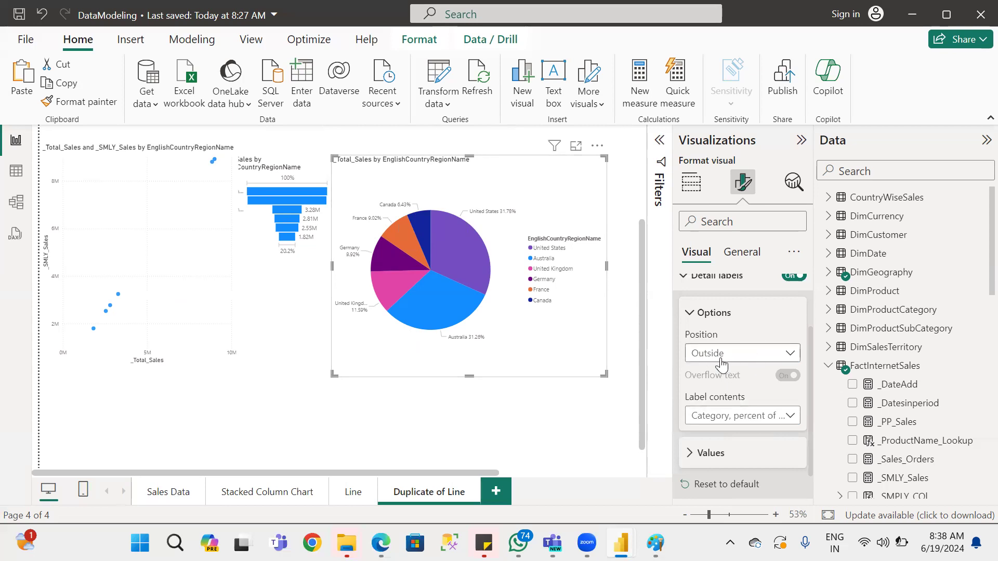
# Try the Data value, percent of total label contents on the pie chart, and settle on All detail labels.
pyautogui.click(738, 422)
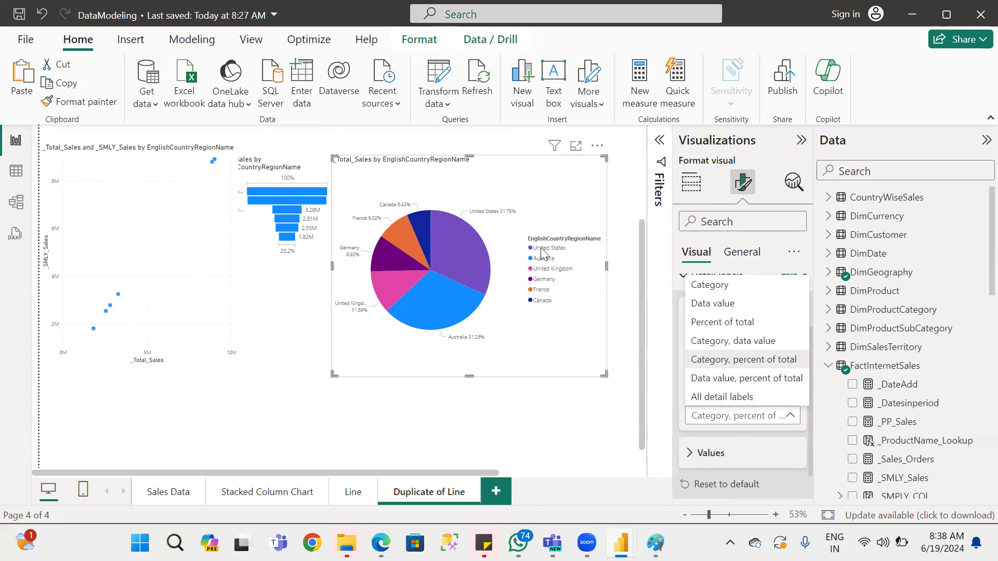
pyautogui.click(730, 380)
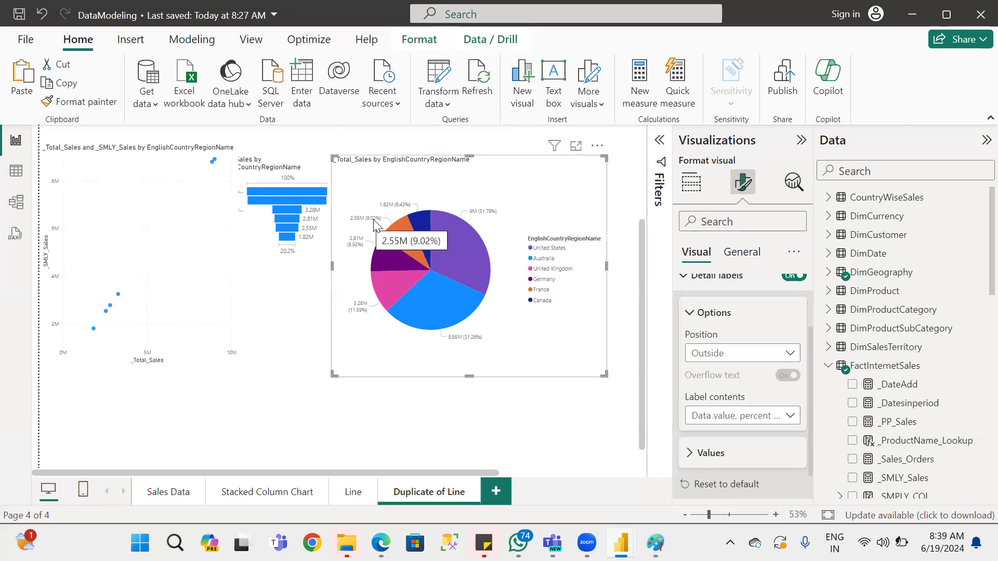
pyautogui.click(741, 414)
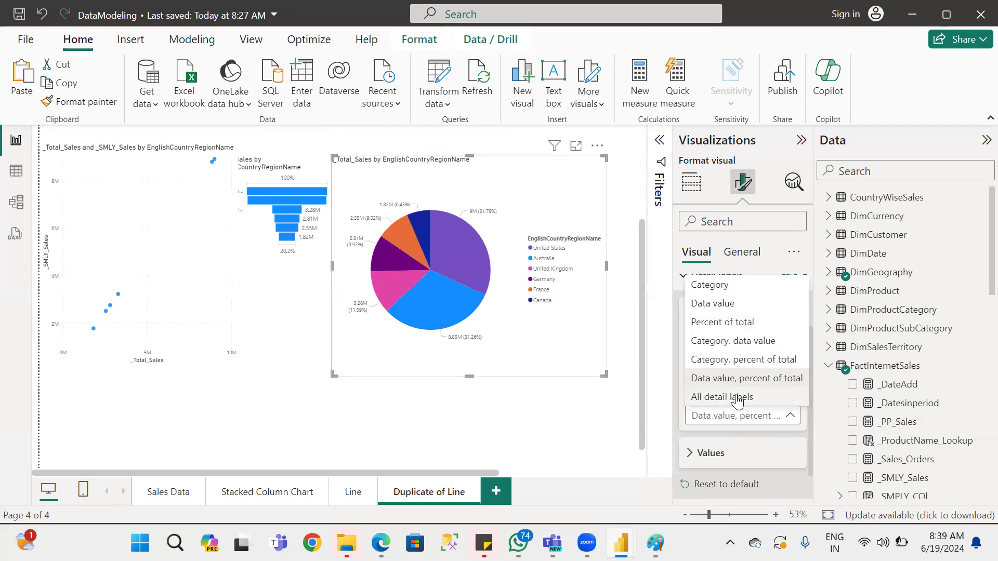
pyautogui.click(738, 398)
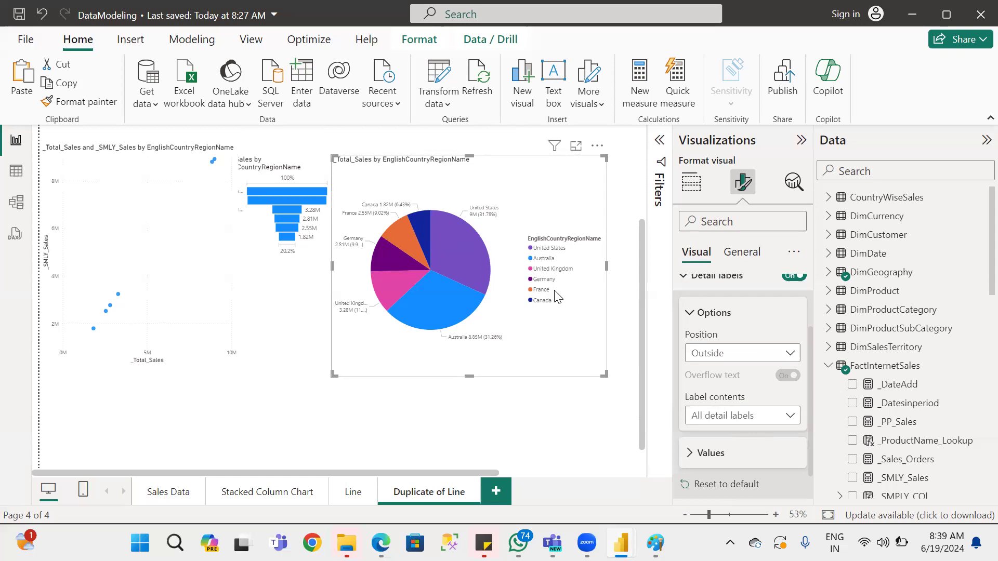
# Convert the pie chart to a donut chart and narrow it slightly from the side facing the funnel chart.
pyautogui.scroll(3, 783, 337)
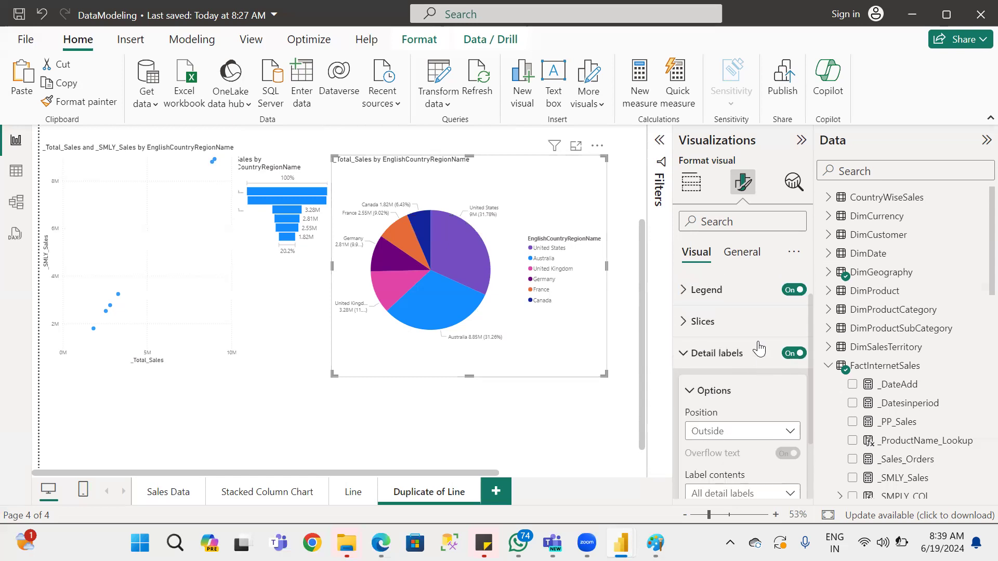
pyautogui.click(691, 183)
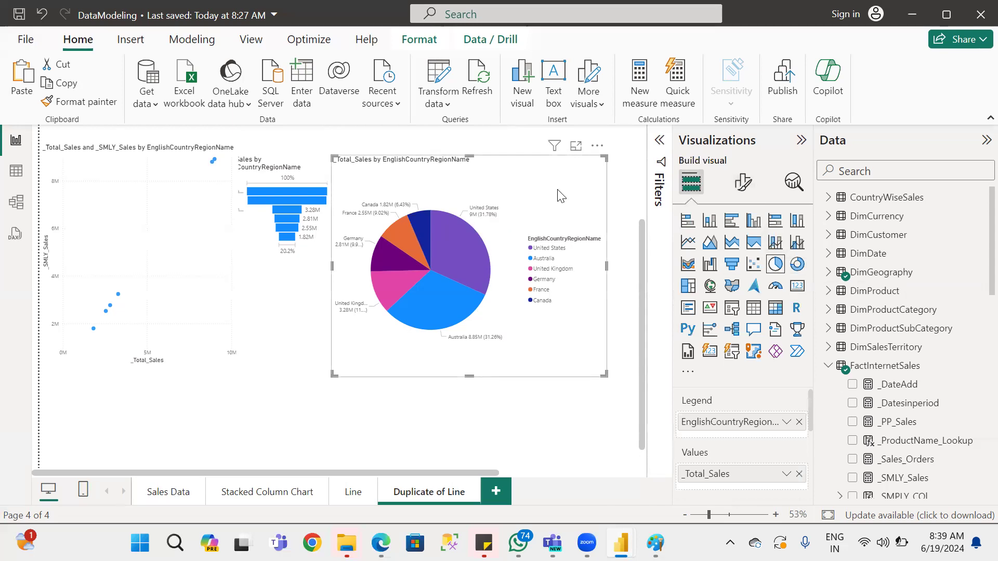
pyautogui.click(798, 265)
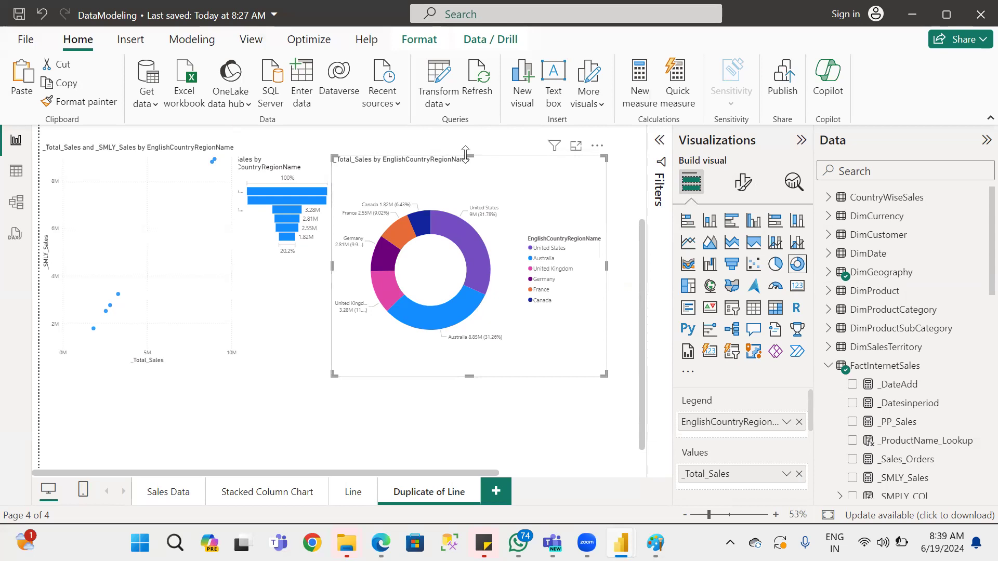
pyautogui.scroll(1, 464, 161)
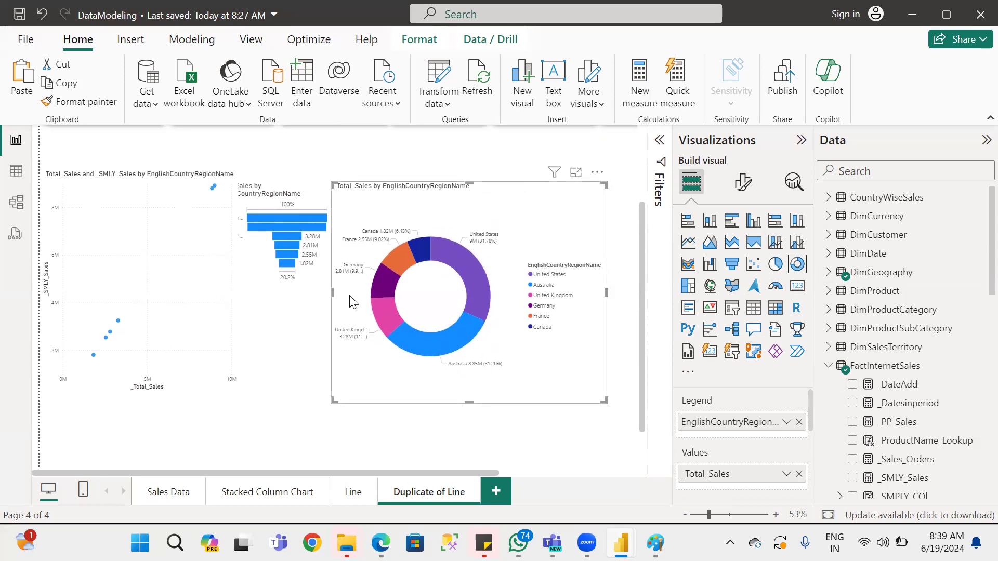
pyautogui.moveTo(328, 292); pyautogui.dragTo(351, 292)
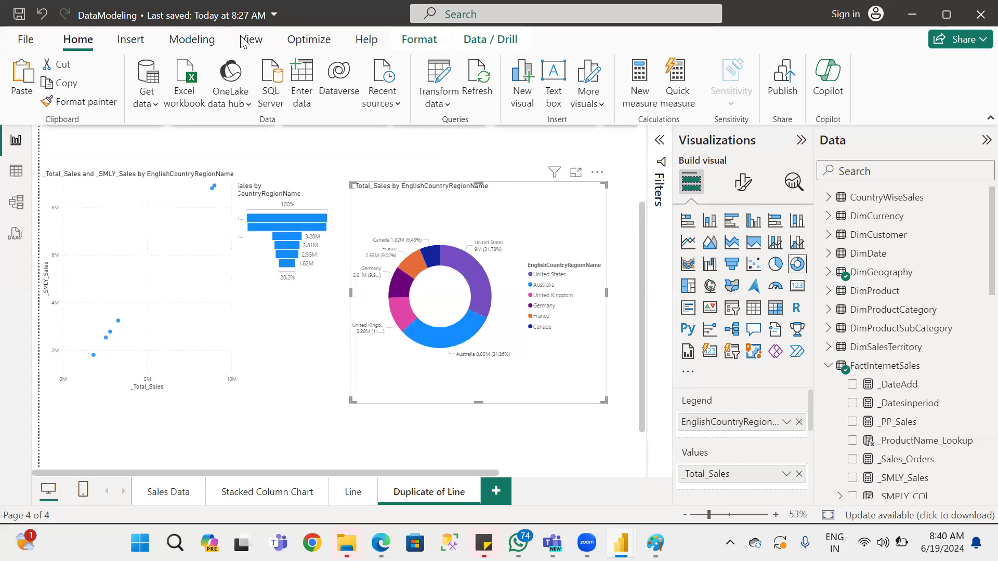
pyautogui.click(132, 40)
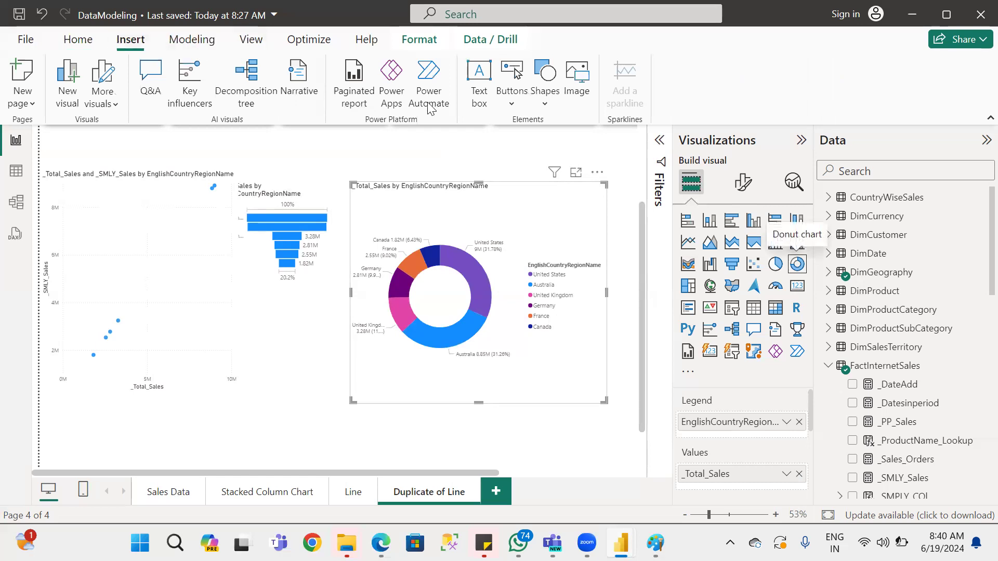
pyautogui.click(479, 78)
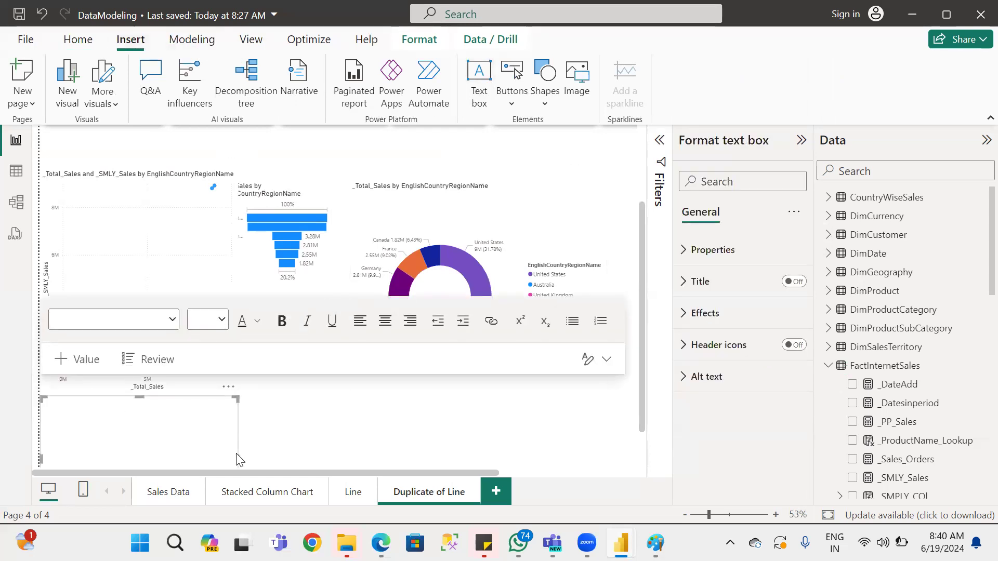
pyautogui.moveTo(238, 459); pyautogui.dragTo(150, 400)
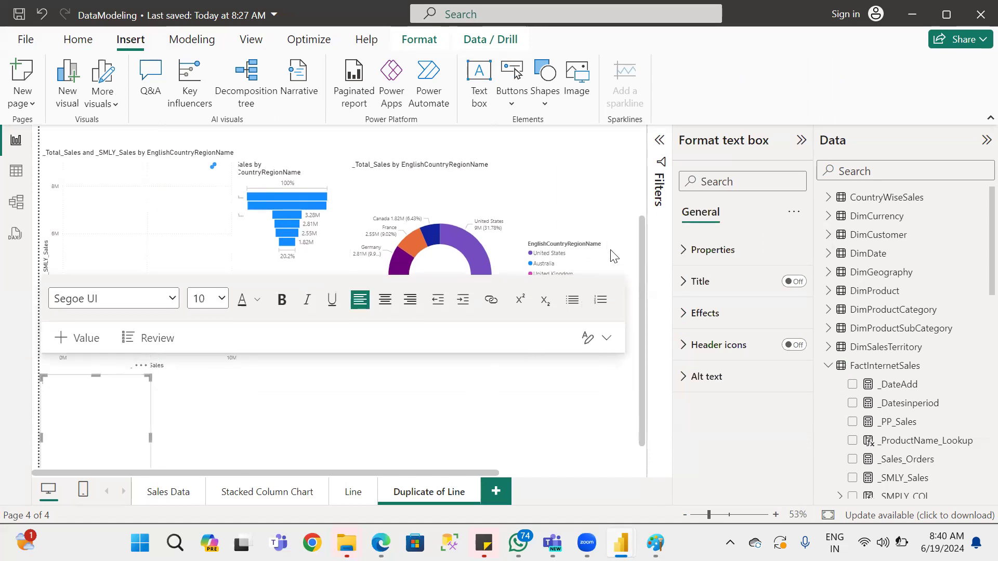
pyautogui.scroll(-1, 610, 251)
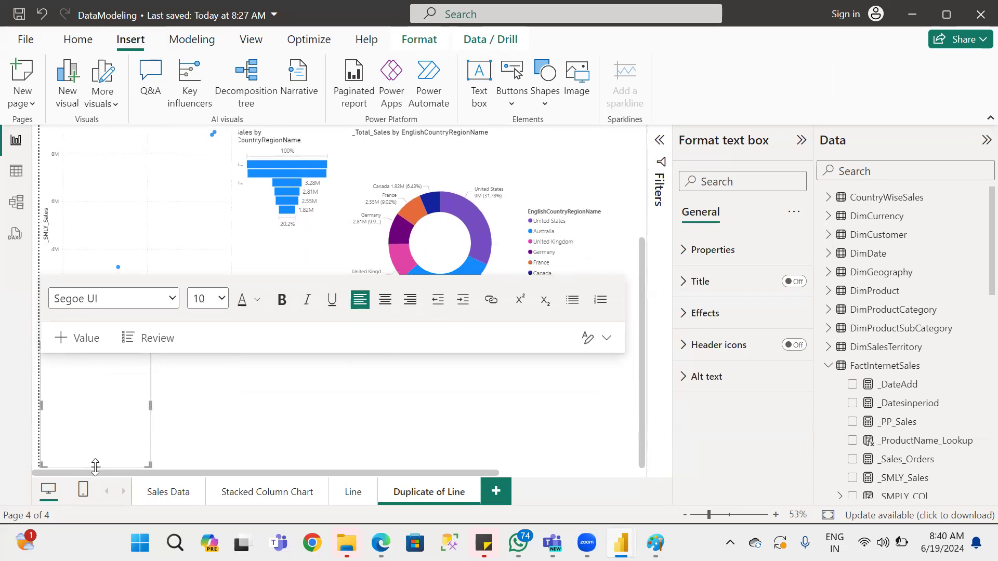
pyautogui.moveTo(95, 458); pyautogui.dragTo(96, 382)
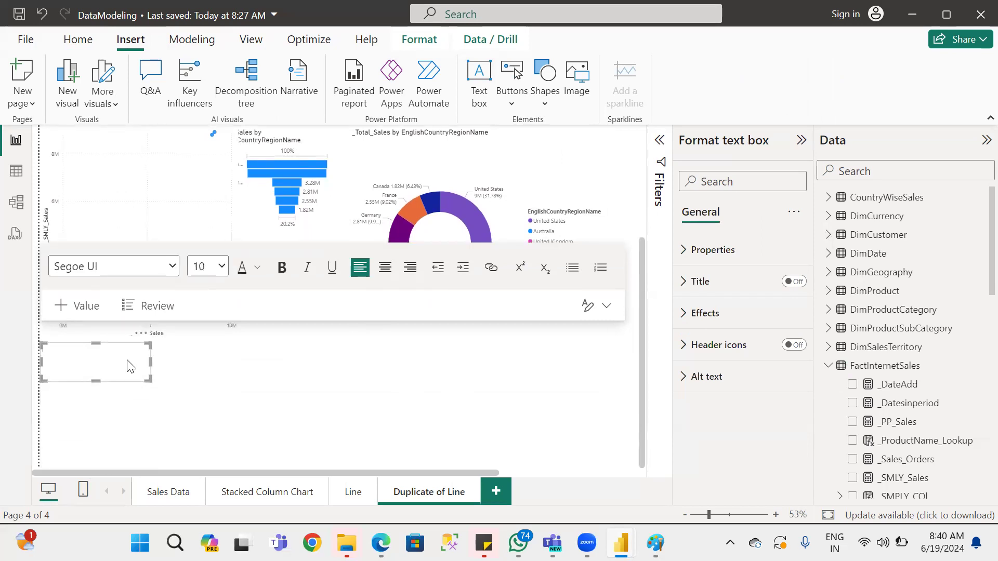
pyautogui.click(140, 333)
pyautogui.click(178, 352)
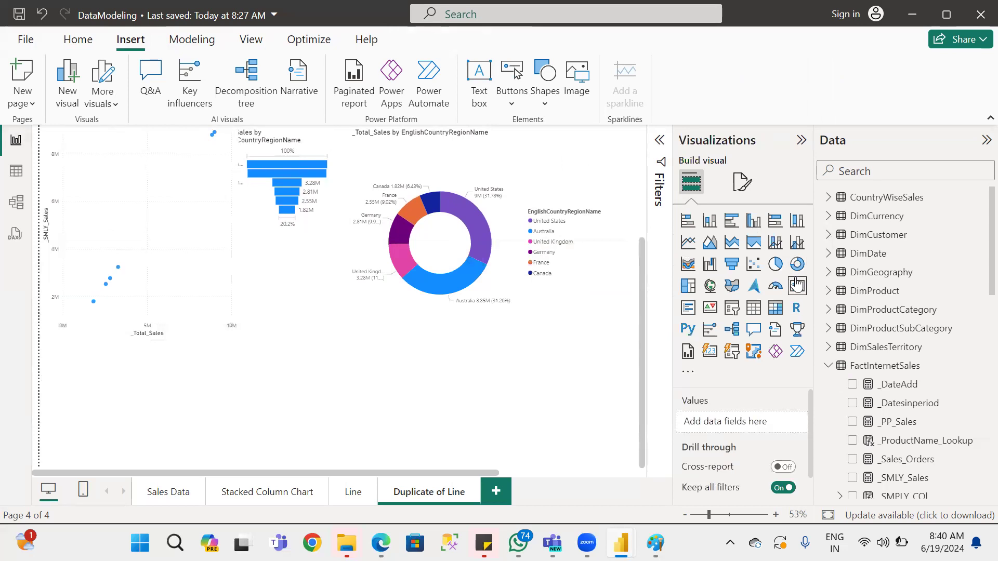
# Add an empty card visual, place it just below the donut chart, and reduce its height and width.
pyautogui.click(800, 292)
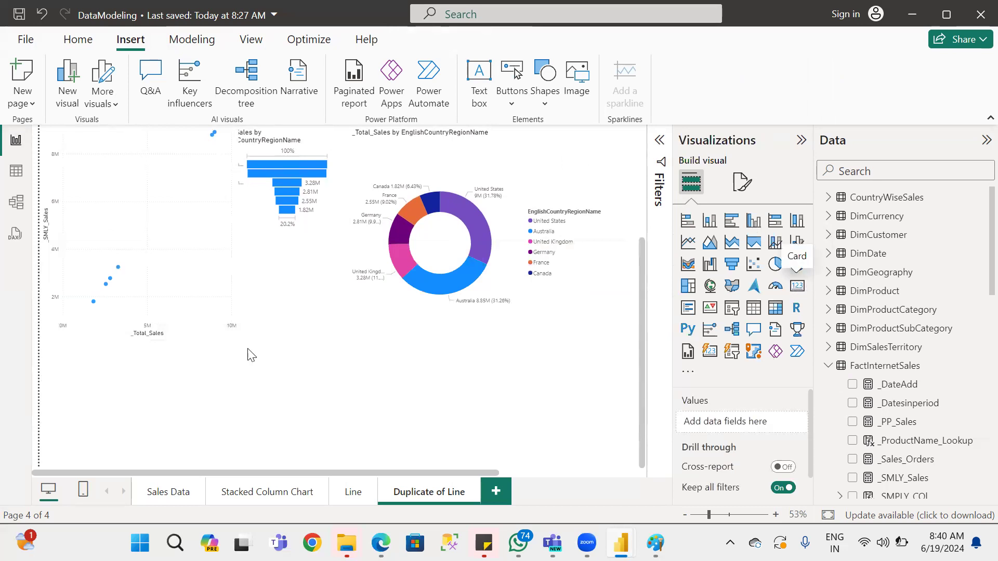
pyautogui.moveTo(167, 363); pyautogui.dragTo(441, 402)
pyautogui.moveTo(436, 447); pyautogui.dragTo(444, 370)
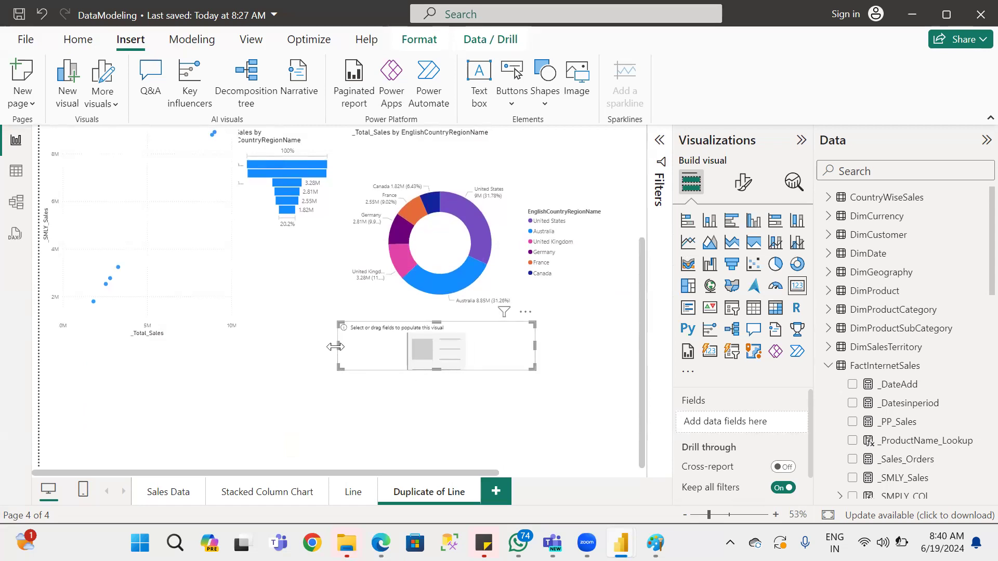
pyautogui.click(336, 346)
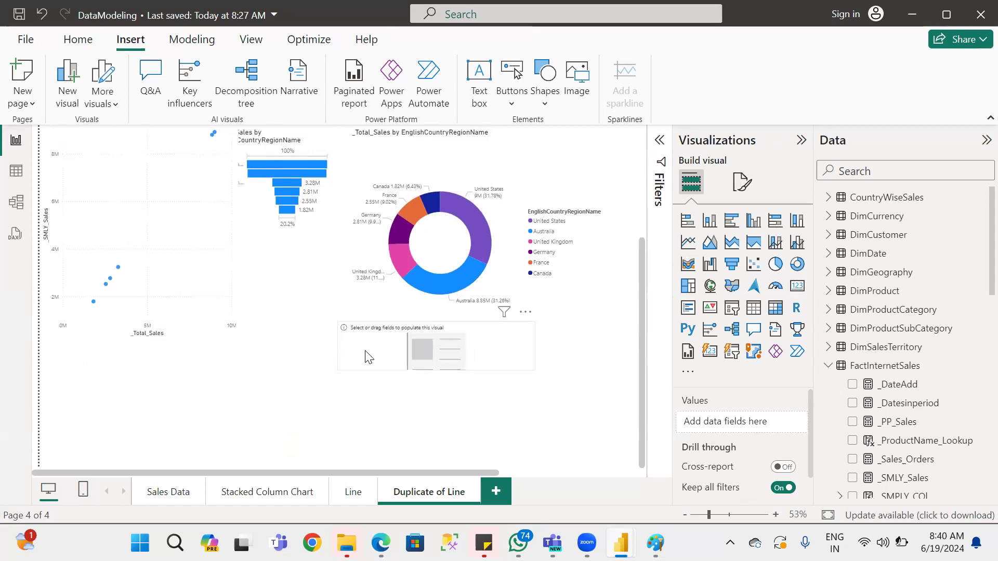
pyautogui.click(345, 350)
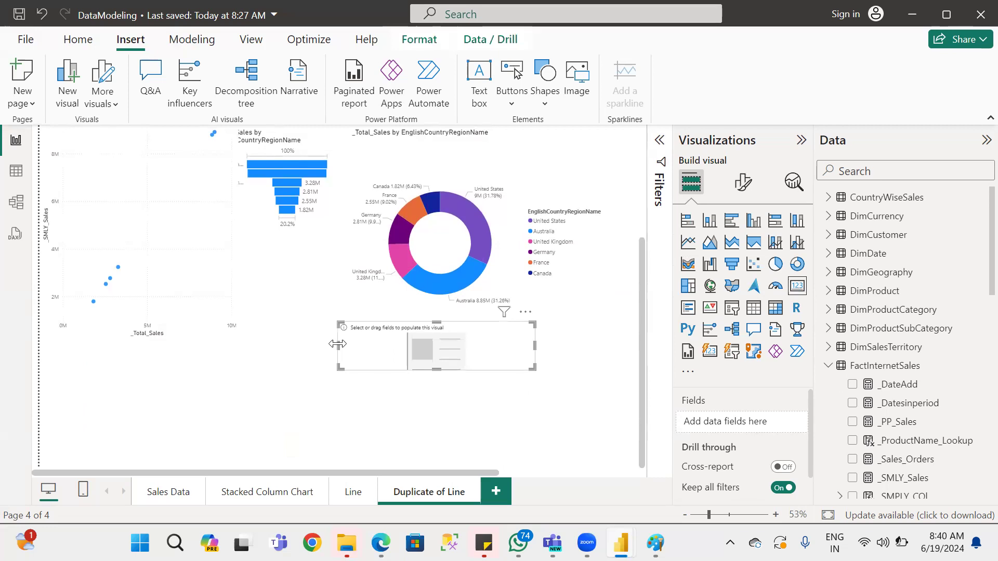
pyautogui.moveTo(337, 344); pyautogui.dragTo(402, 345)
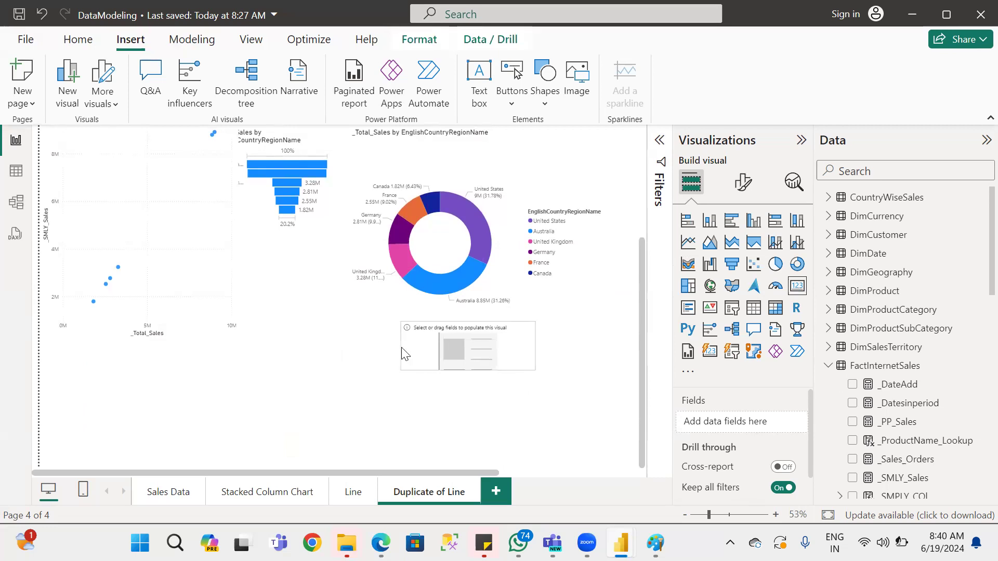
# Populate the empty card with the _Total_Sales measure from FactInternetSales.
pyautogui.click(827, 367)
pyautogui.click(828, 365)
pyautogui.scroll(-4, 943, 390)
pyautogui.moveTo(915, 281); pyautogui.dragTo(494, 343)
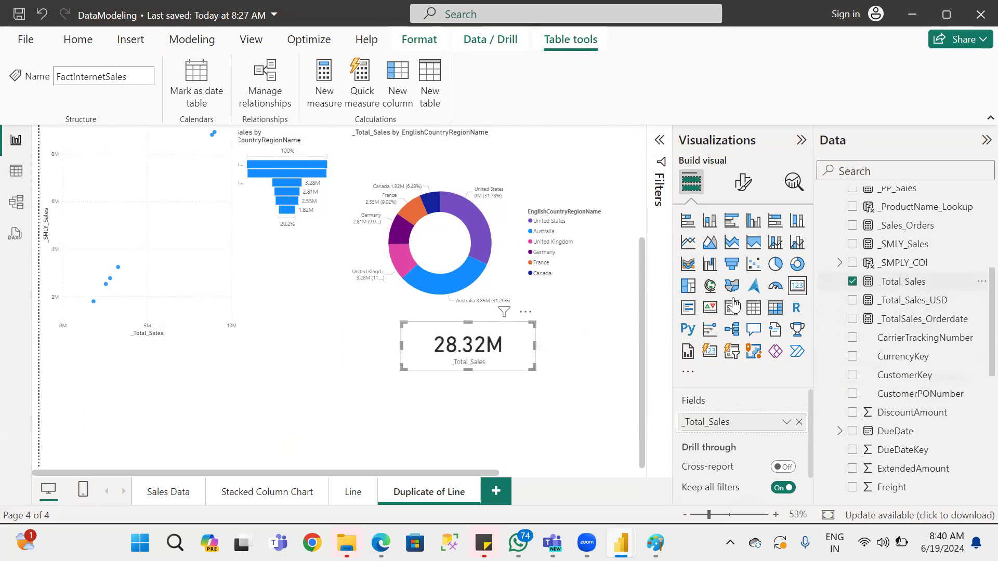
# Turn off the card's category label, then shrink the card and move it into the donut chart's hole.
pyautogui.click(739, 184)
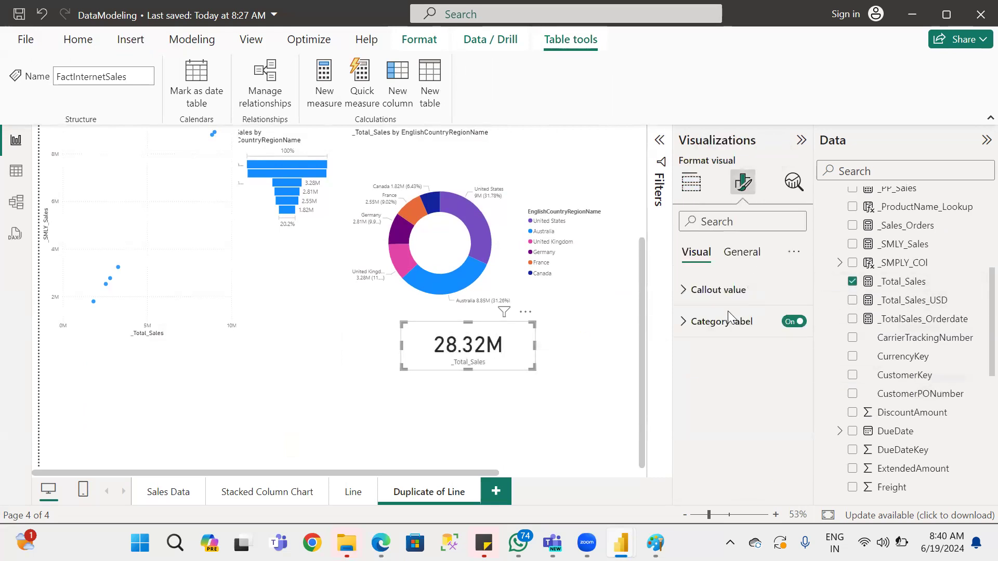
pyautogui.click(793, 321)
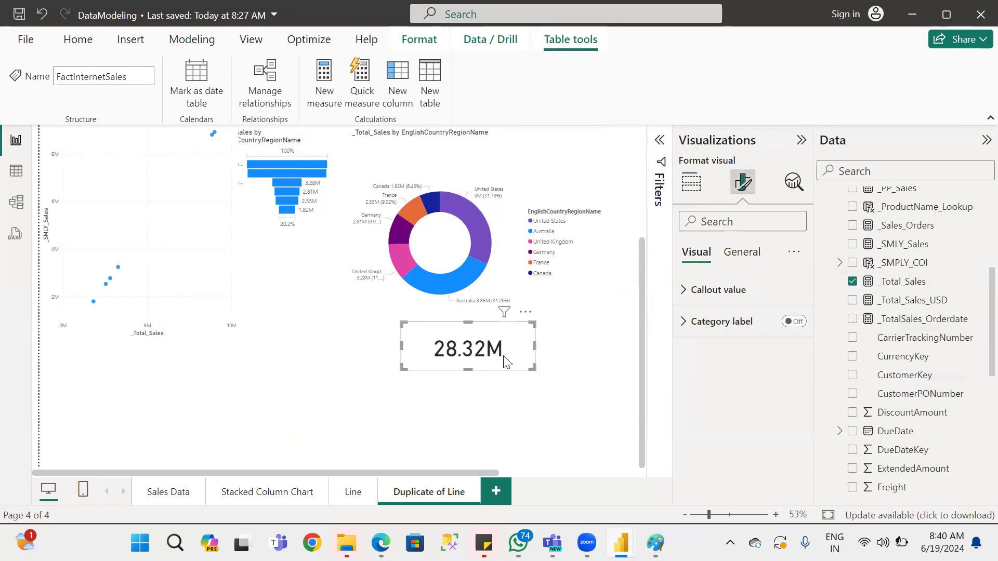
pyautogui.moveTo(534, 348); pyautogui.dragTo(417, 248)
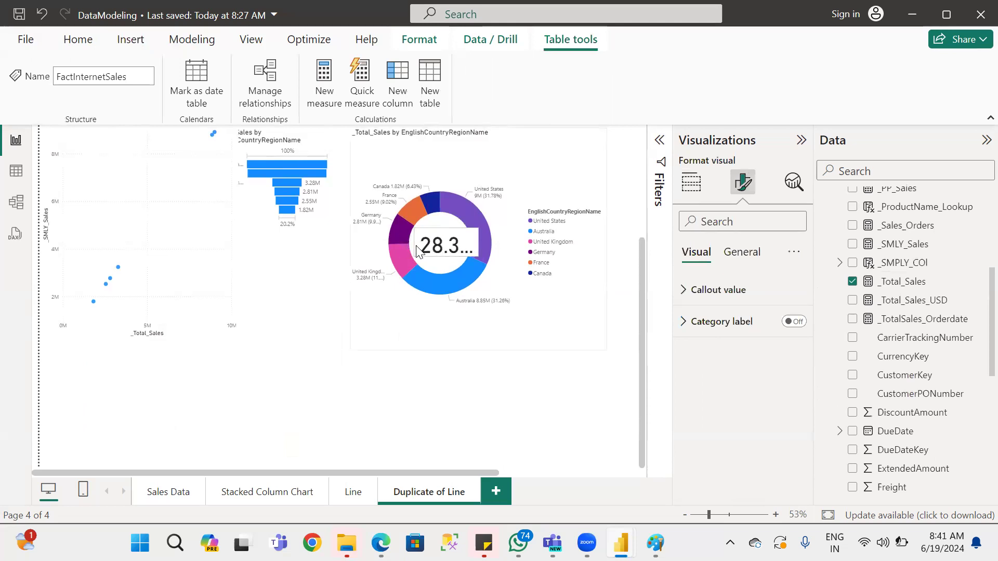
# Set the card's callout value font size to 25.
pyautogui.click(707, 290)
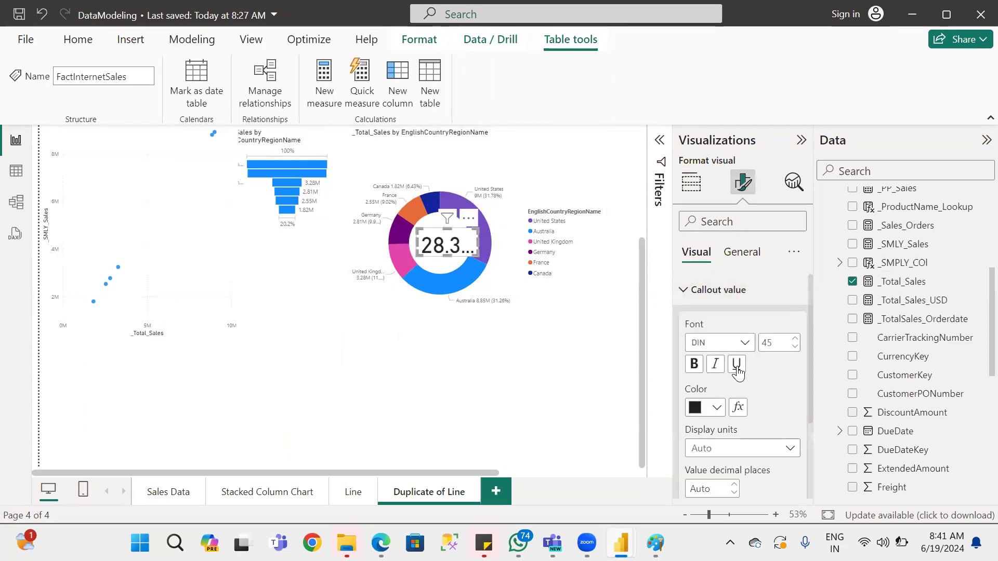
pyautogui.click(776, 344)
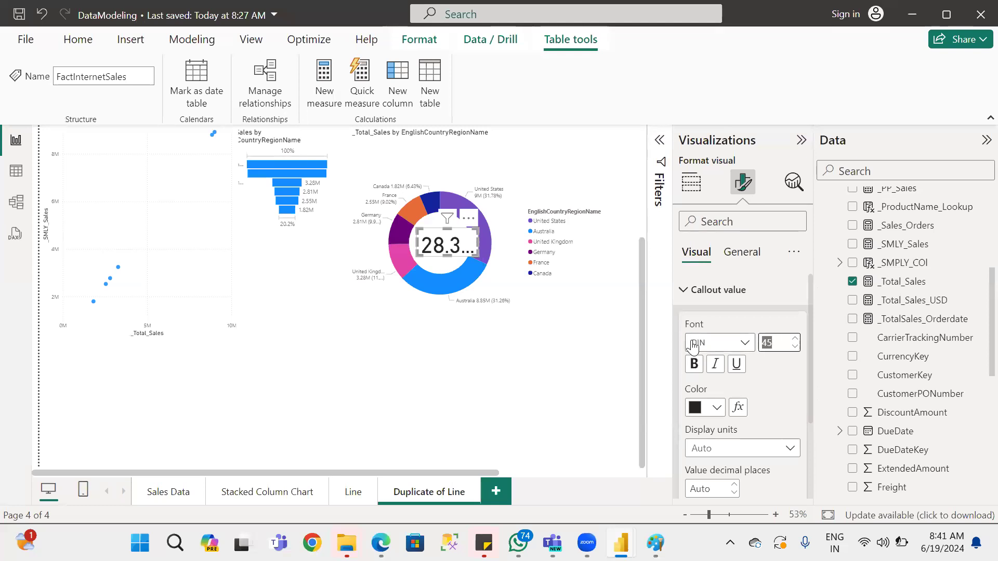
pyautogui.write('20')
pyautogui.doubleClick(769, 344)
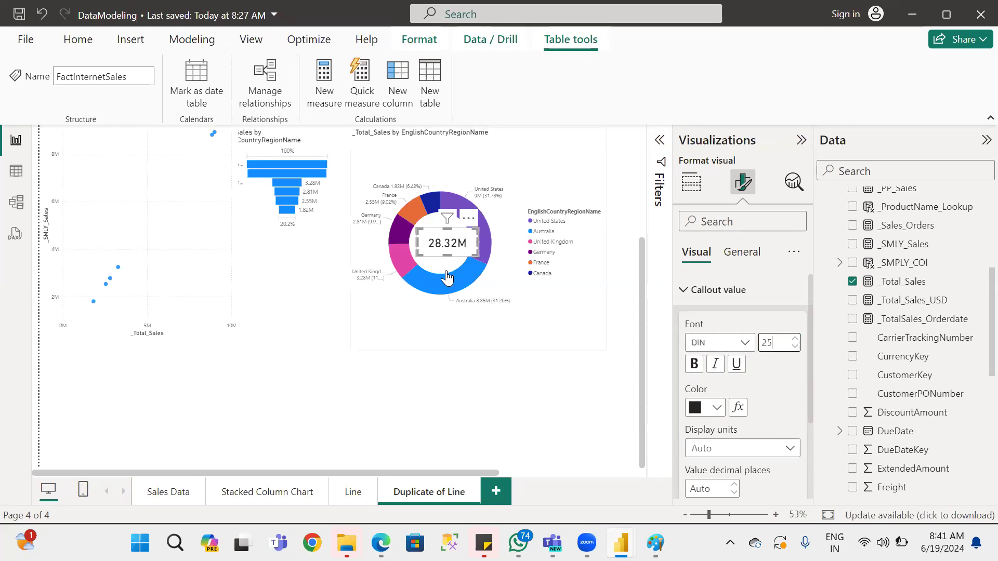
# Centre the _Total_Sales card within the donut's hole and save the report.
pyautogui.moveTo(475, 240); pyautogui.dragTo(461, 268)
pyautogui.click(463, 352)
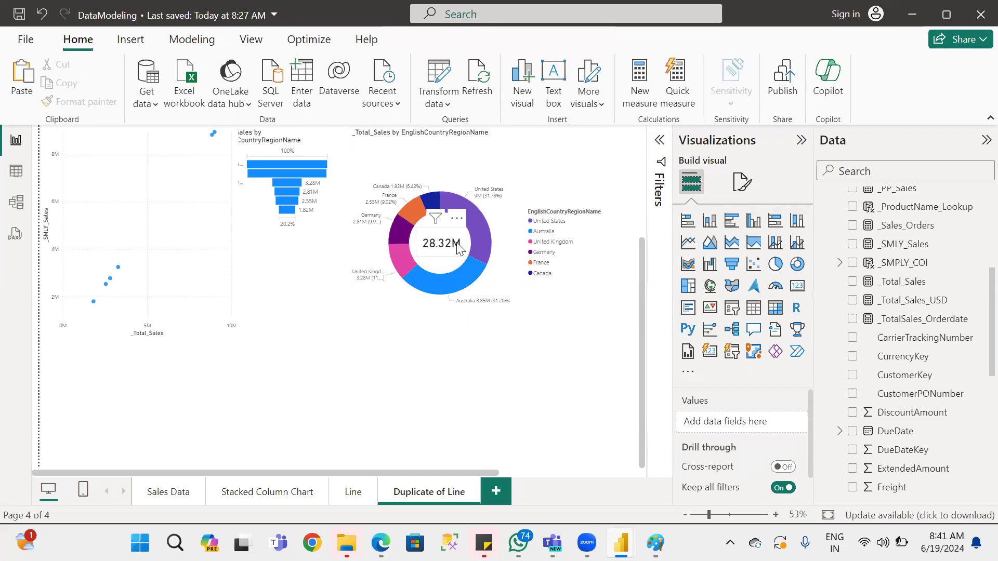
pyautogui.moveTo(398, 191)
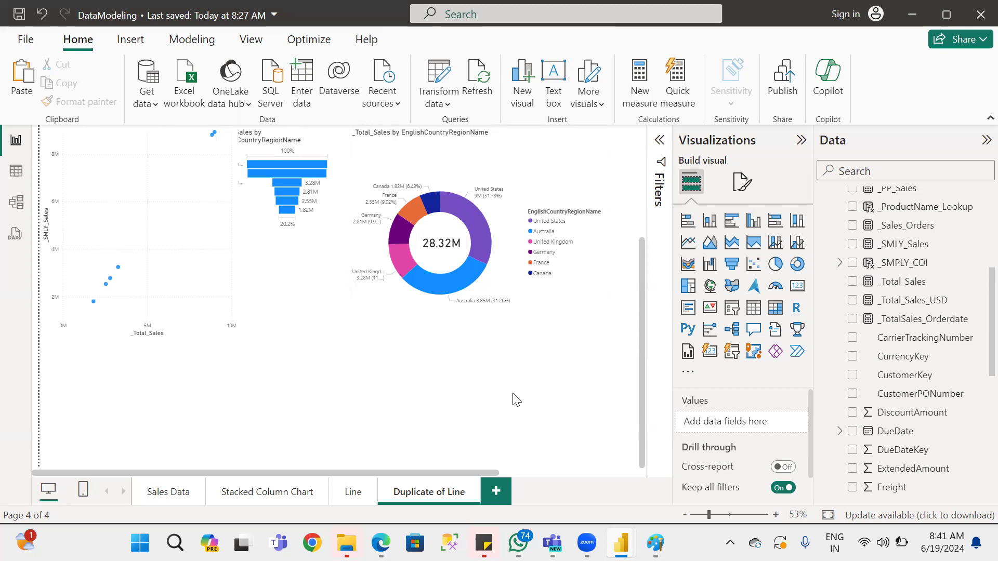
pyautogui.click(19, 15)
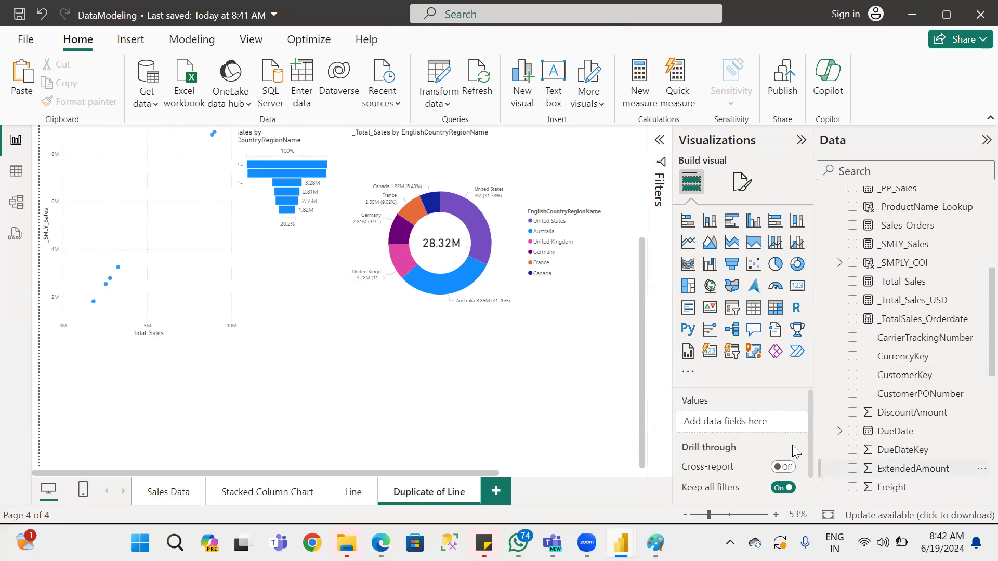
pyautogui.click(710, 285)
pyautogui.moveTo(176, 388); pyautogui.dragTo(247, 354)
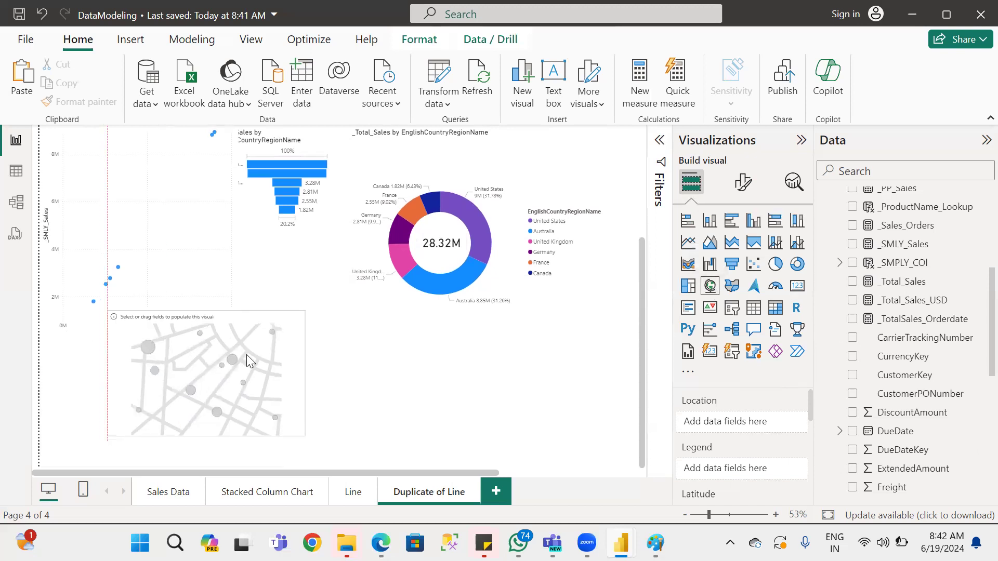
pyautogui.click(295, 302)
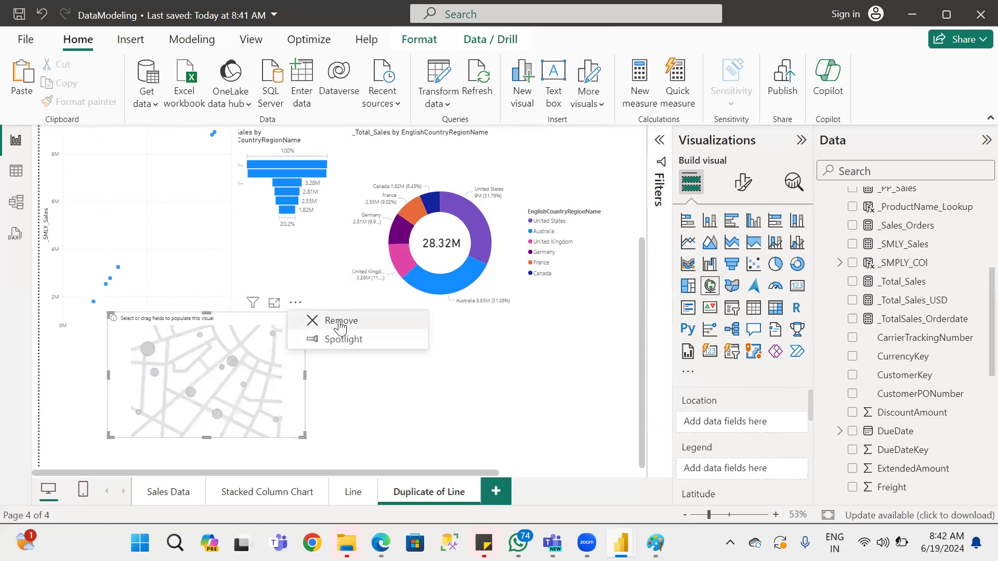
pyautogui.click(341, 322)
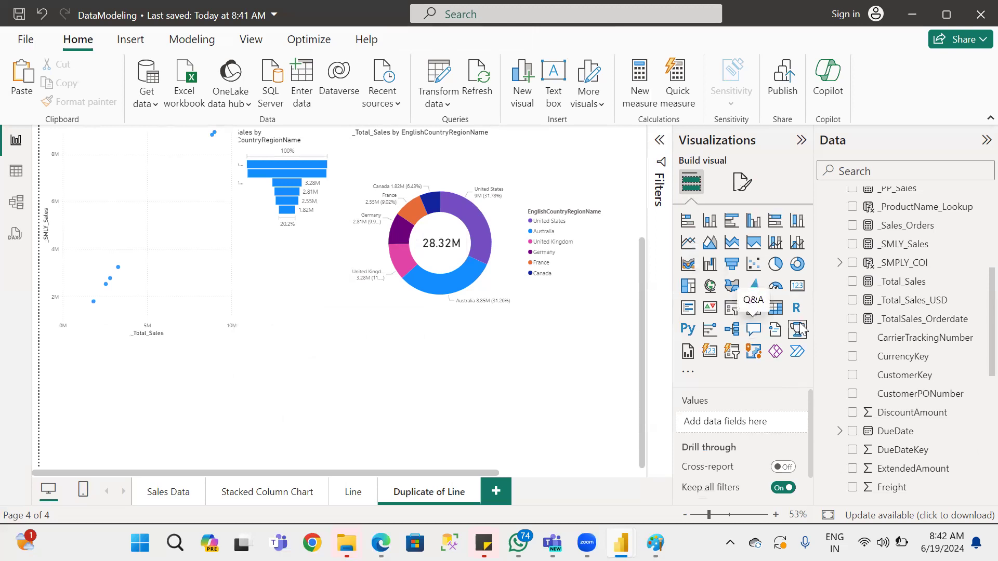
pyautogui.click(688, 329)
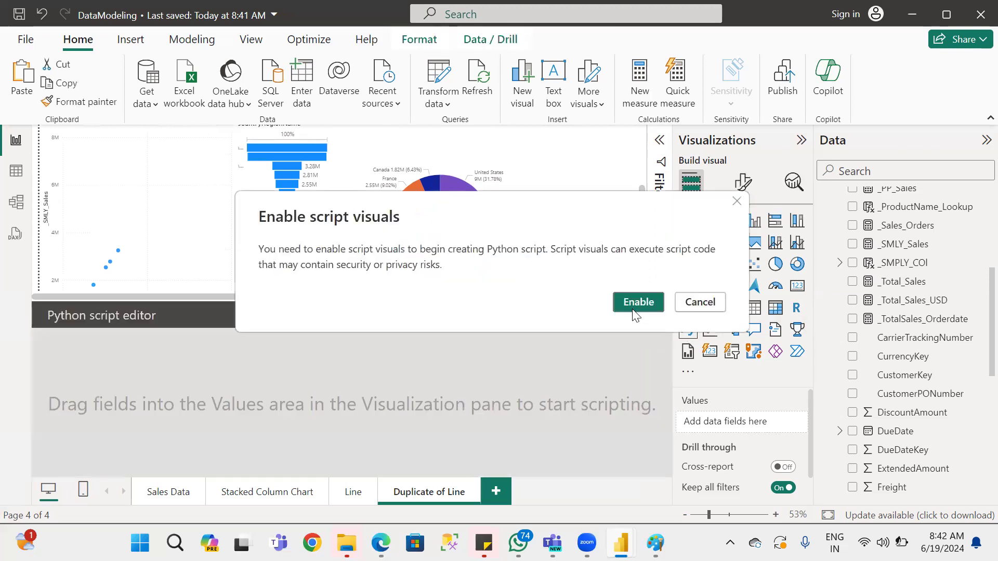
pyautogui.click(635, 312)
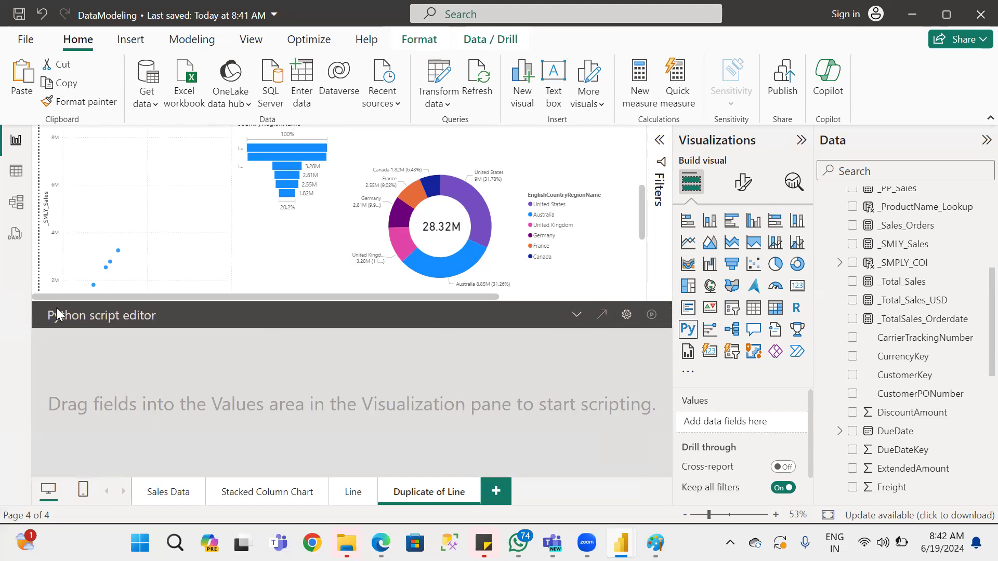
pyautogui.press('Delete')
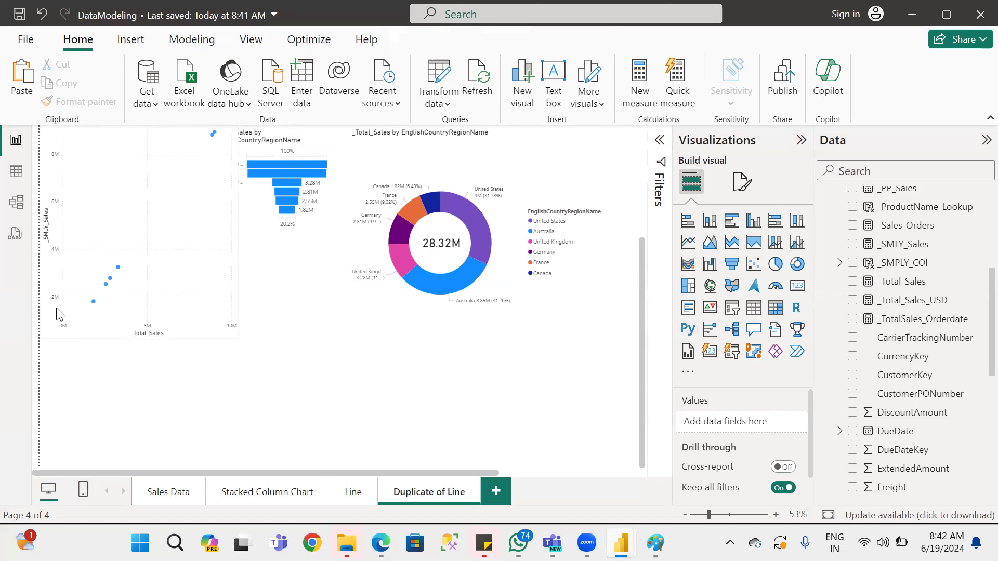
# Bring up the data modeling commands for the report.
pyautogui.scroll(3, 588, 271)
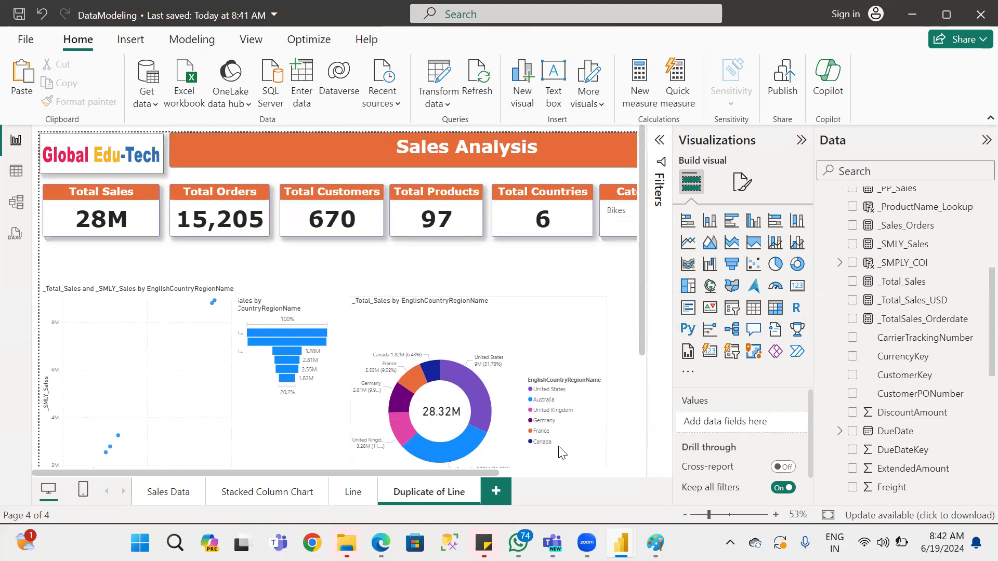
pyautogui.click(187, 41)
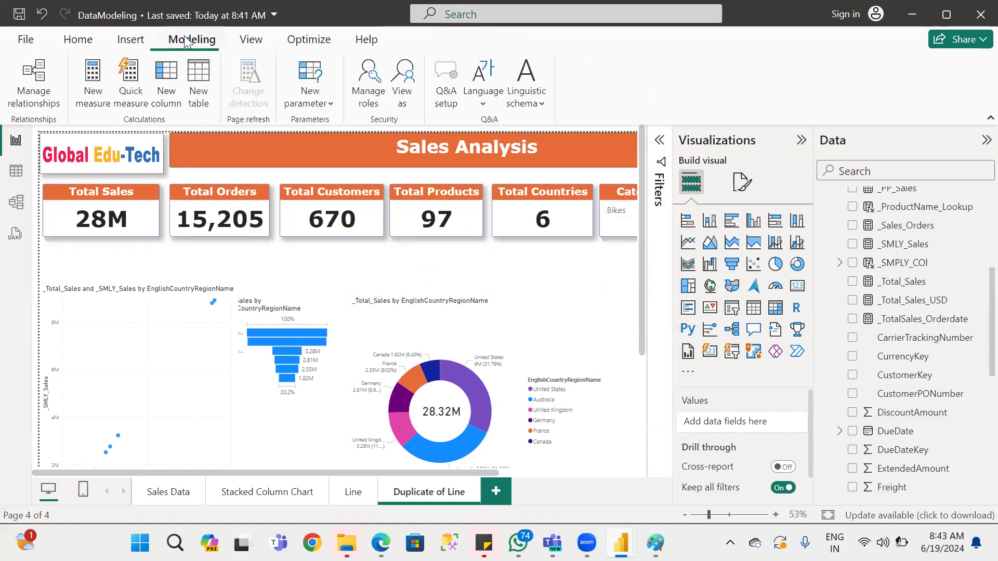